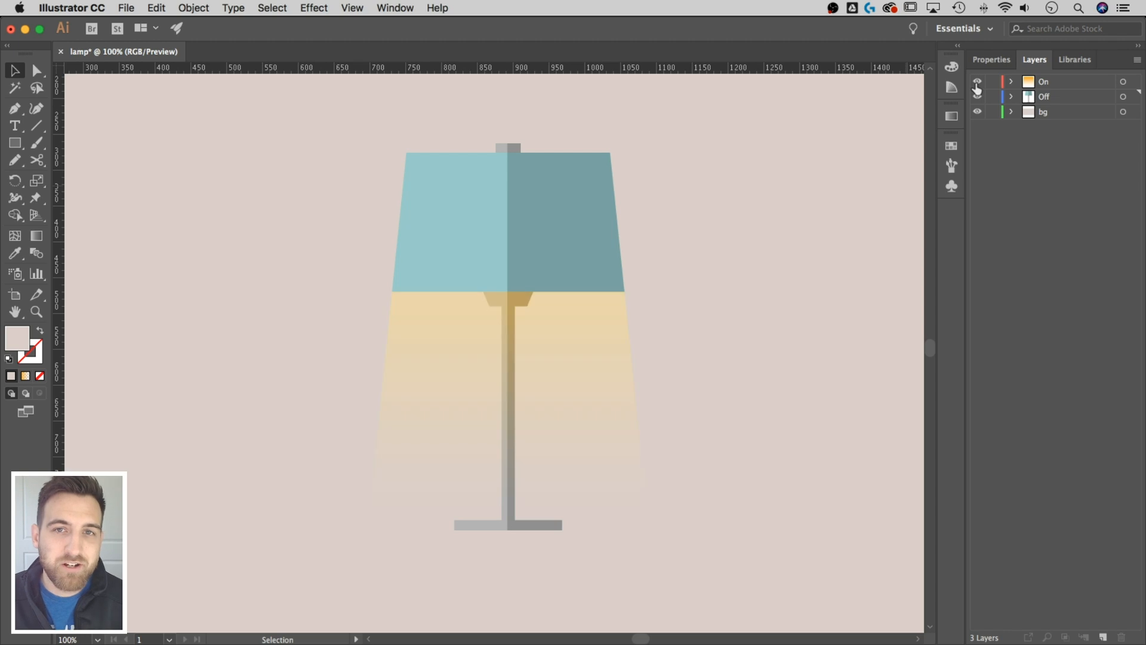
- Toggle the On layer's visibility to compare the lamp lit and unlit, leaving the layer hidden
{"action": "left_click", "coordinate": [976, 83]}
{"action": "left_click", "coordinate": [977, 83]}
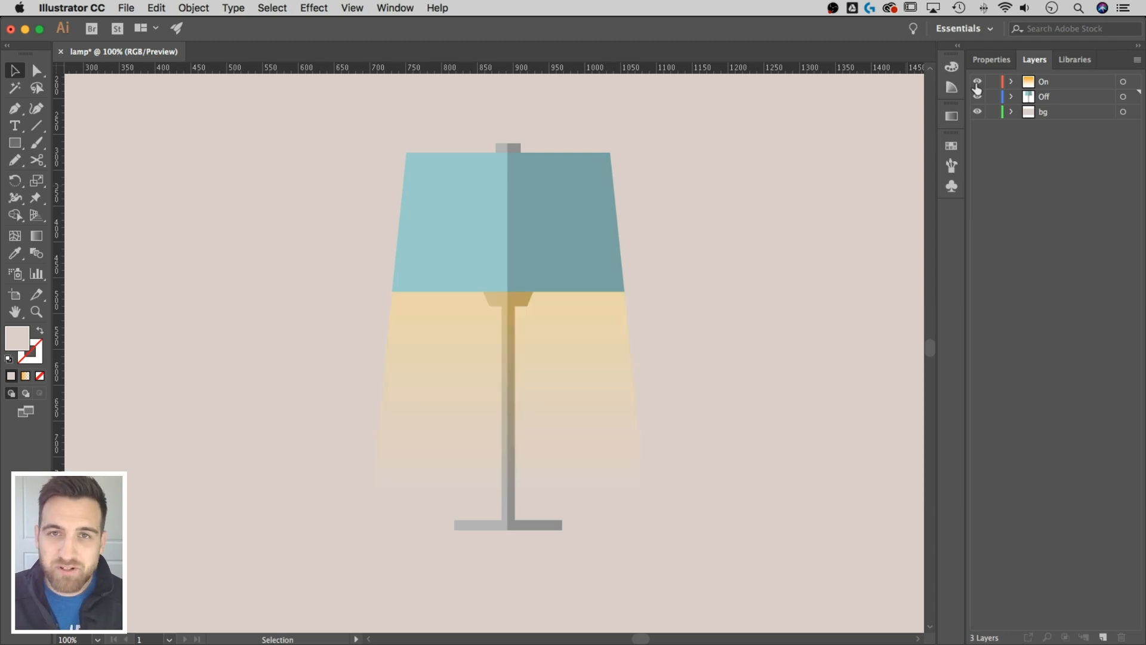
{"action": "left_click", "coordinate": [976, 83]}
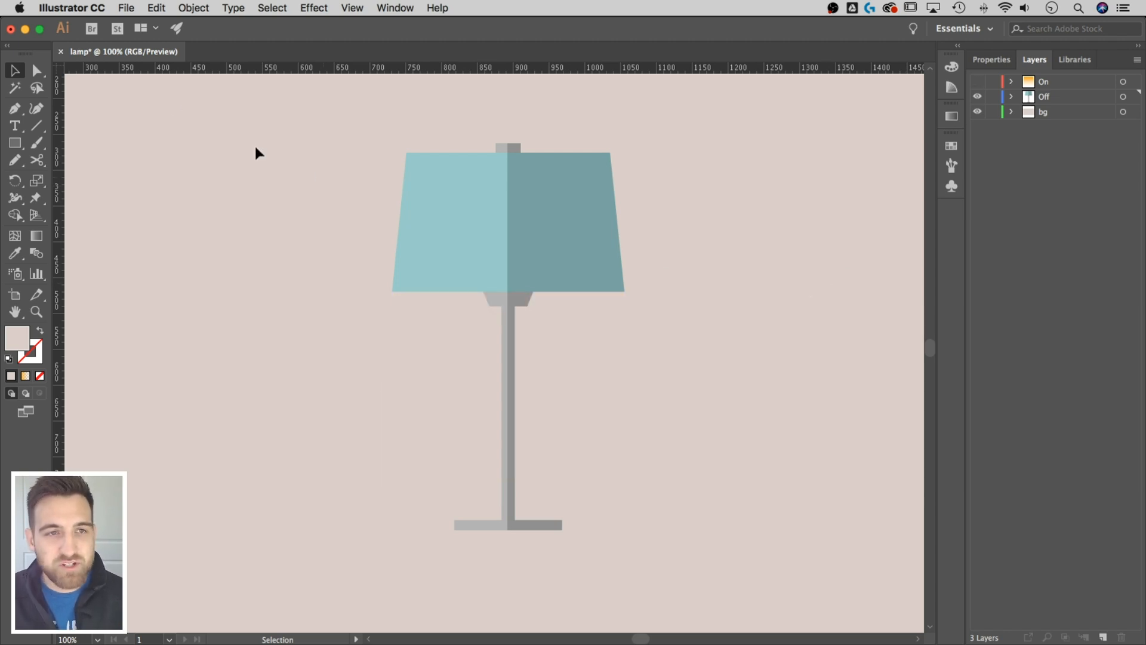
- Create a new 1920 × 1080 px RGB document in landscape orientation named Flat Design Lamp
{"action": "left_click", "coordinate": [130, 7]}
{"action": "left_click", "coordinate": [138, 24]}
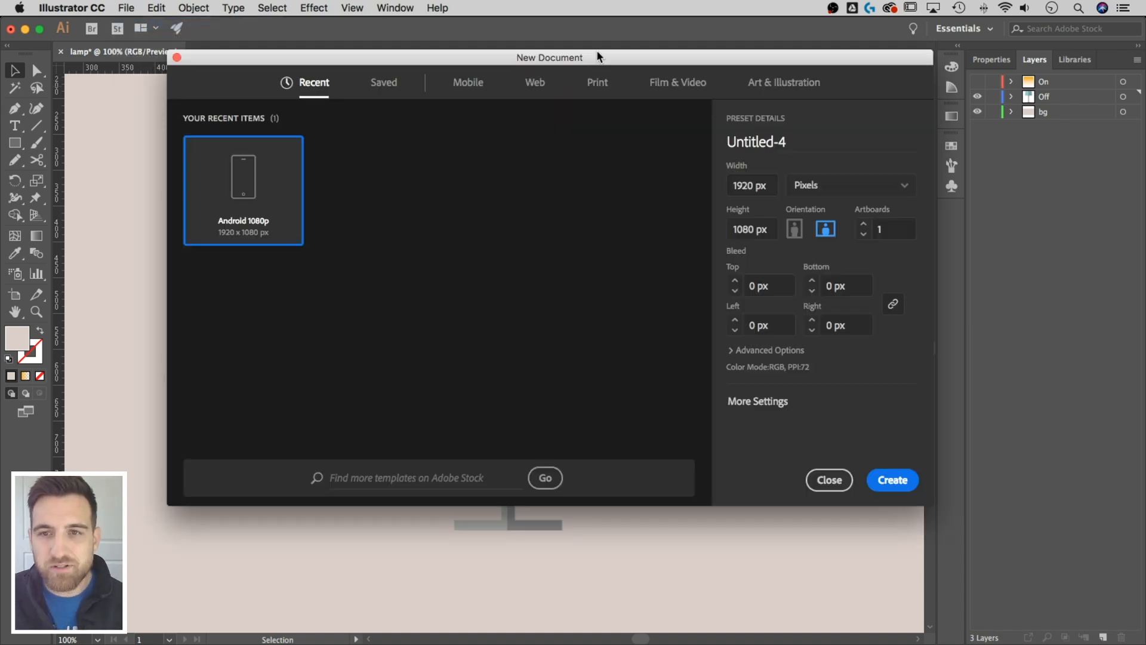
{"action": "left_click_drag", "start_coordinate": [596, 56], "coordinate": [555, 88]}
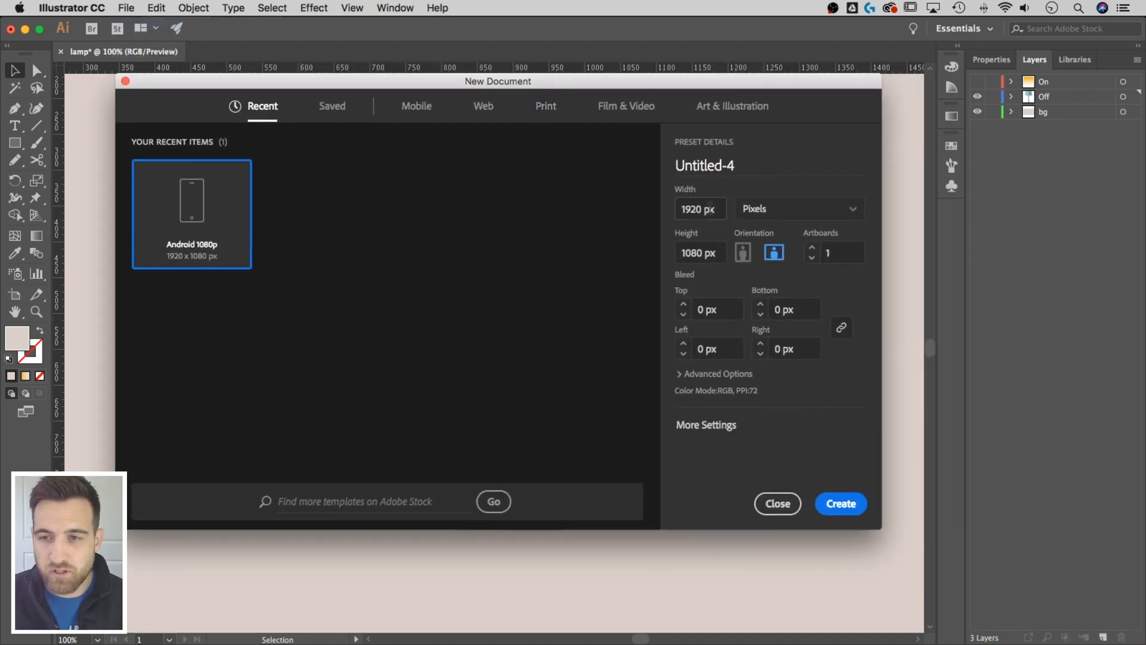
{"action": "left_click_drag", "start_coordinate": [720, 208], "coordinate": [673, 215]}
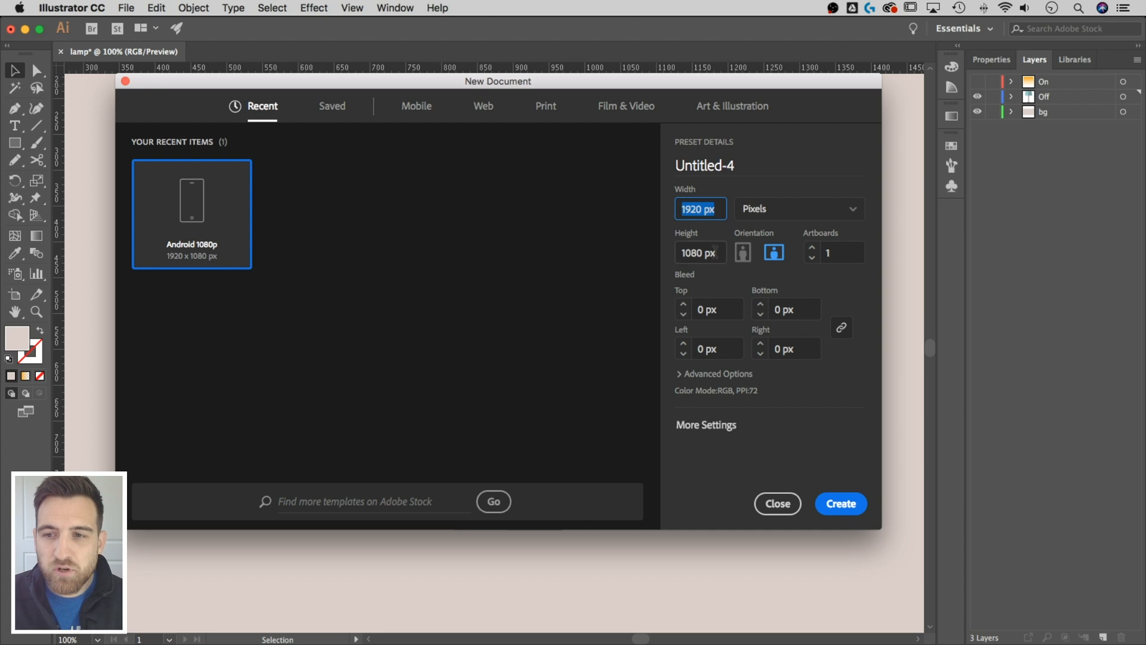
{"action": "key", "text": "Tab"}
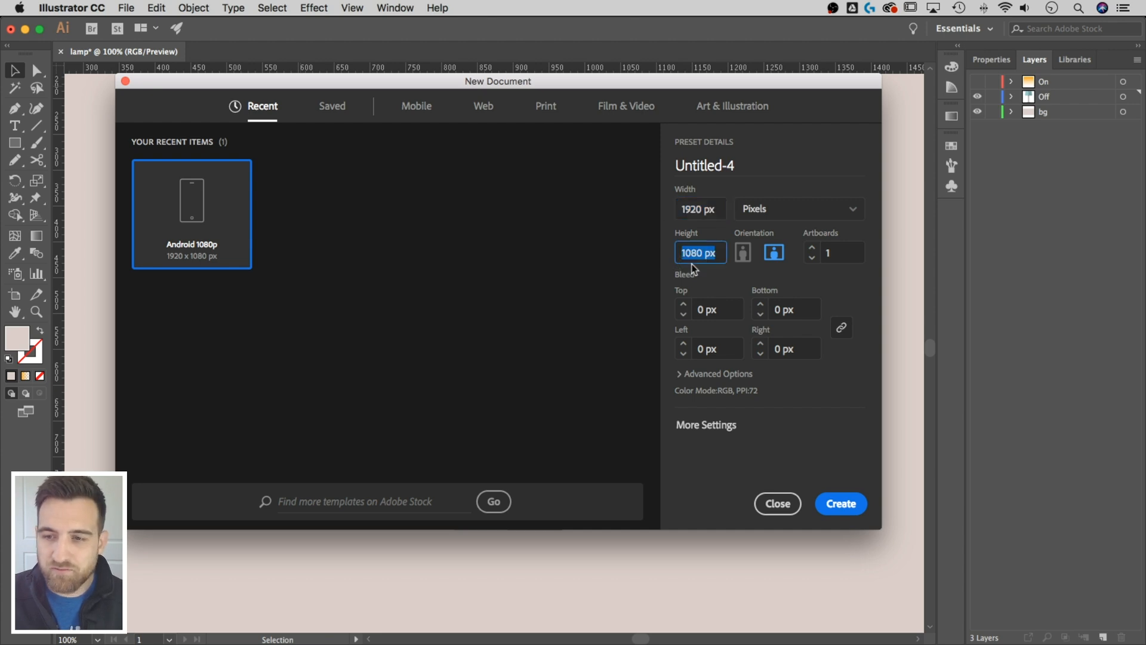
{"action": "left_click", "coordinate": [682, 373]}
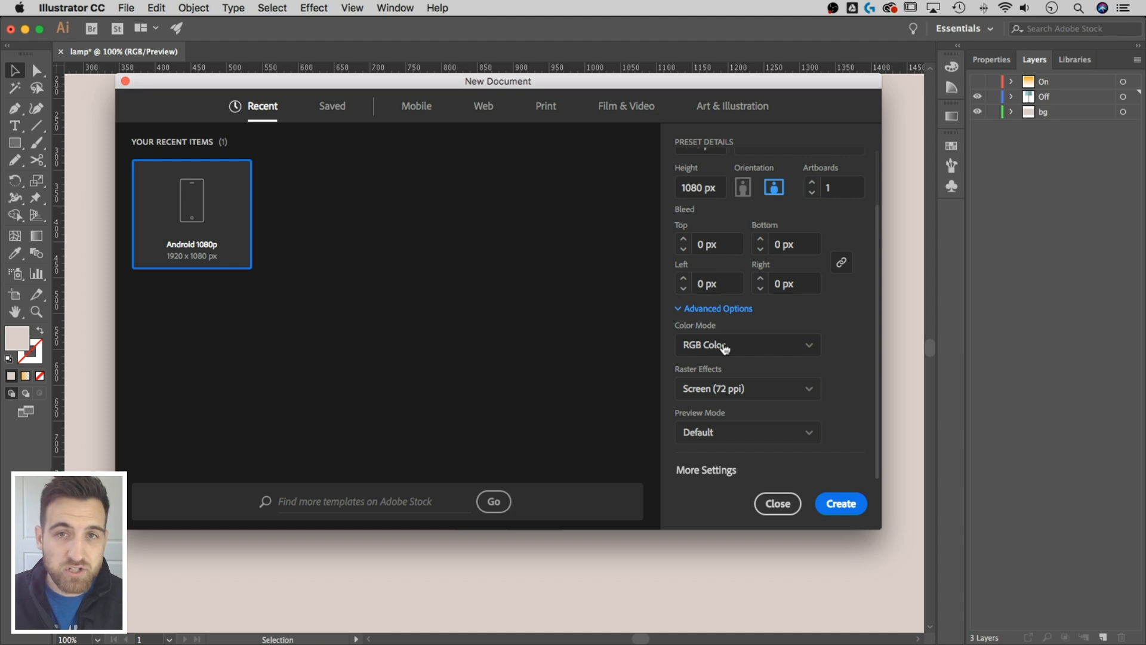
{"action": "left_click", "coordinate": [680, 309]}
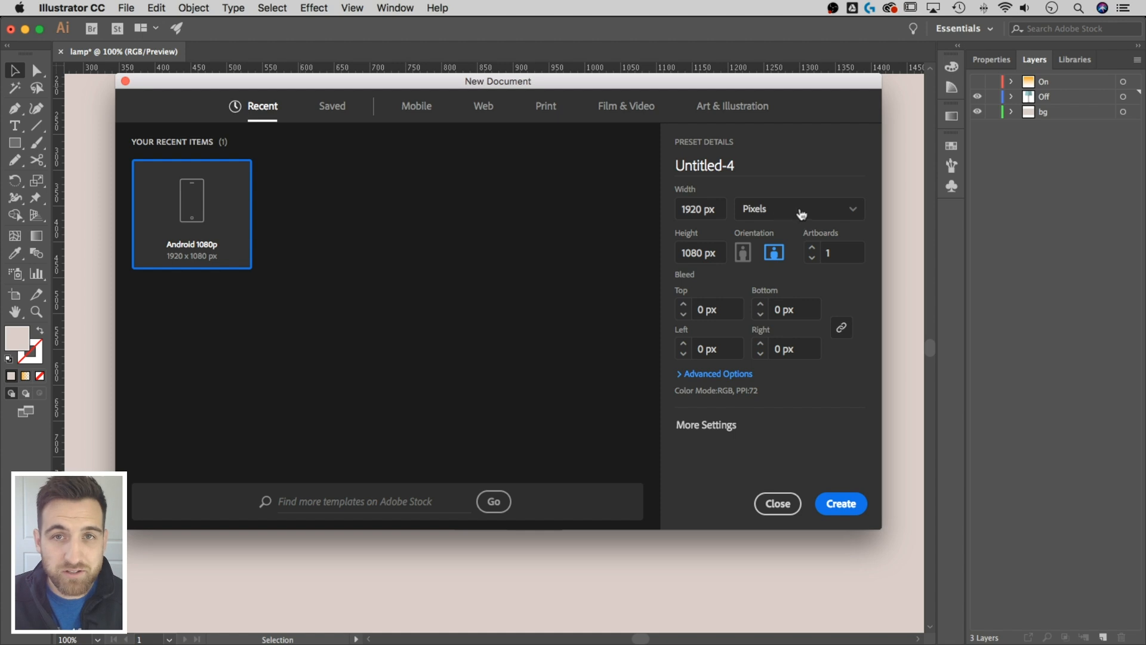
{"action": "left_click", "coordinate": [750, 166]}
{"action": "type", "text": "f"}
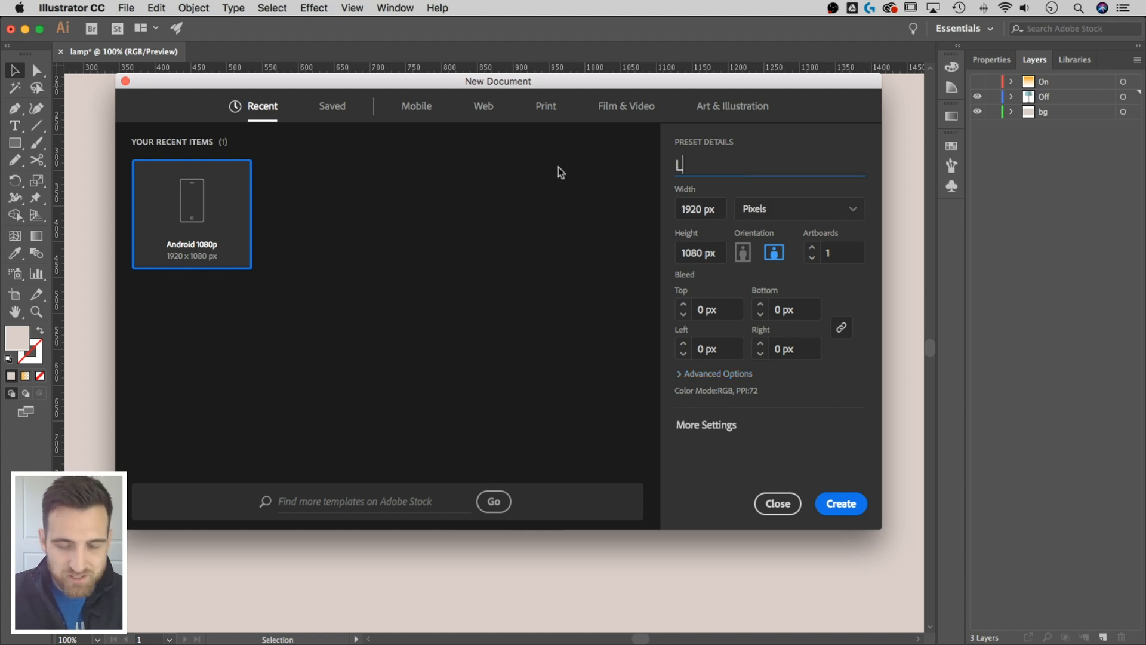
{"action": "key", "text": "BackSpace"}
{"action": "type", "text": "Flat Design Lamp"}
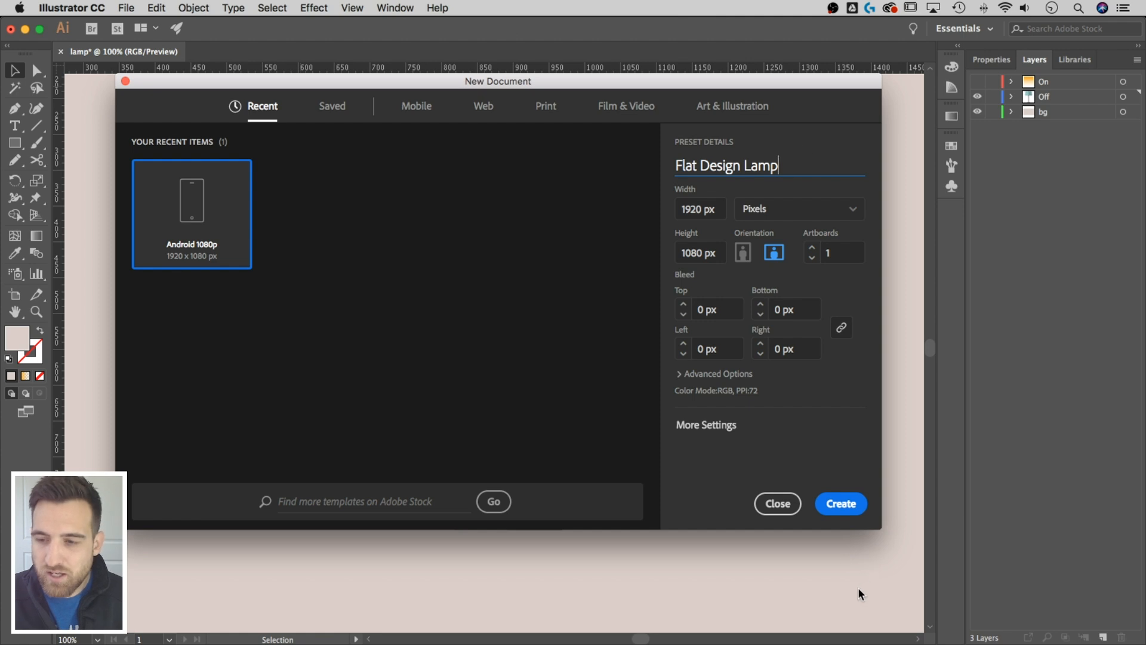
{"action": "left_click", "coordinate": [842, 507]}
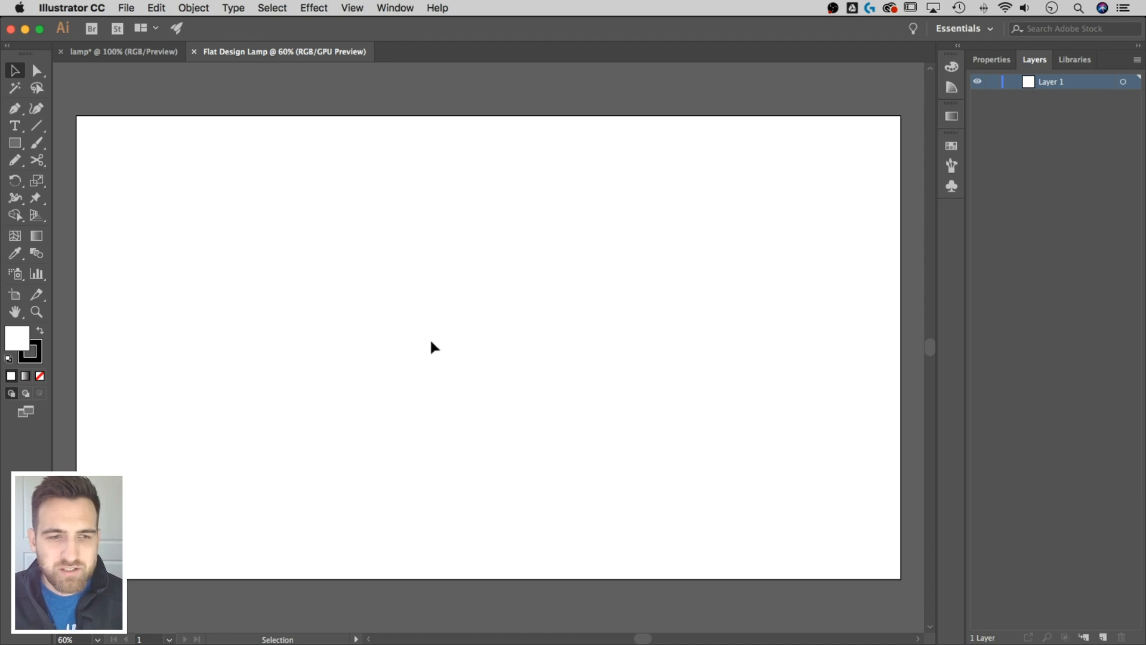
- Draw a tall rectangle about 256 × 453 px on the empty canvas to the left of the artboard
{"action": "left_click_drag", "start_coordinate": [135, 299], "coordinate": [825, 284]}
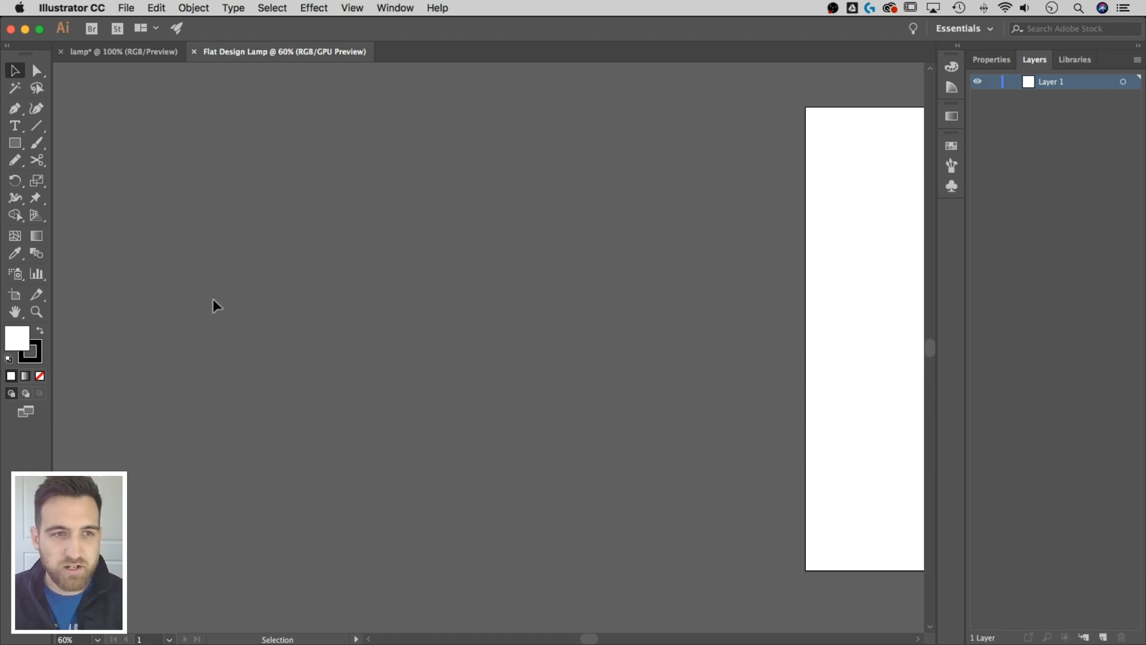
{"action": "left_click", "coordinate": [17, 148]}
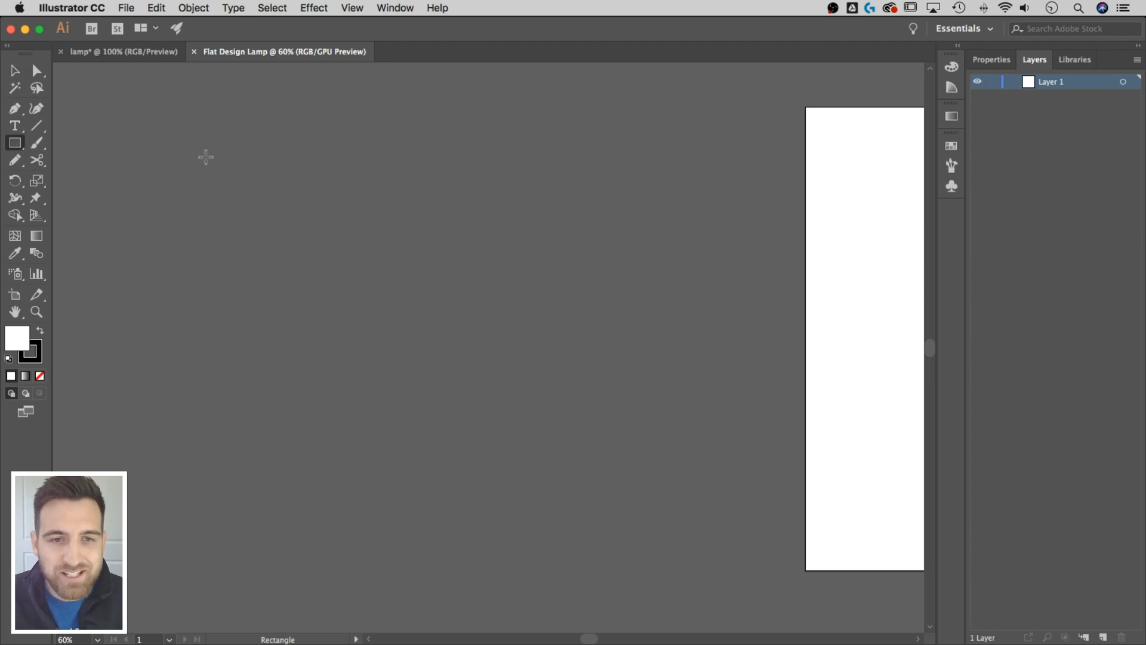
{"action": "left_click_drag", "start_coordinate": [333, 182], "coordinate": [444, 376]}
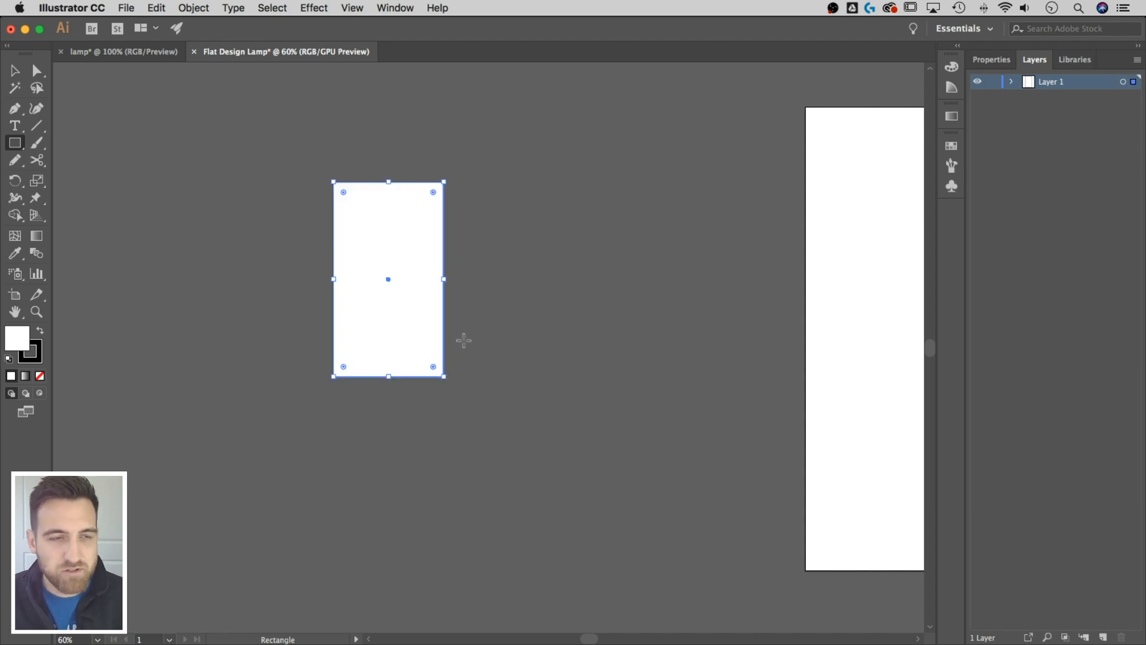
{"action": "key", "text": "v"}
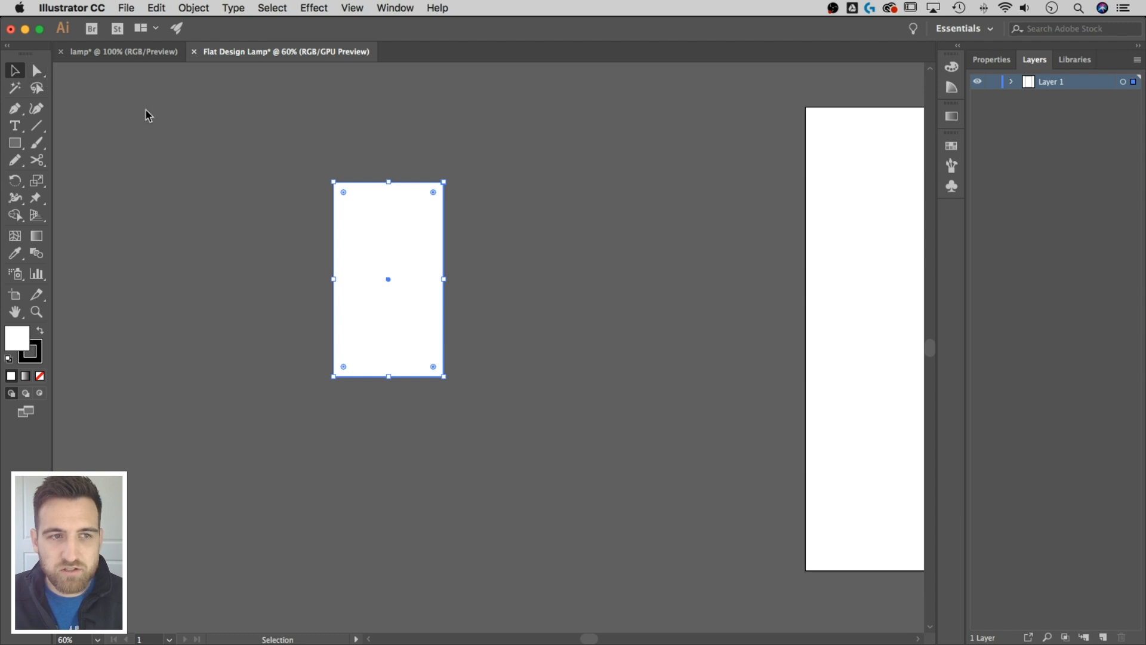
- Set the rectangle's width to 250 px and height to 450 px, then deselect it
{"action": "left_click", "coordinate": [990, 61]}
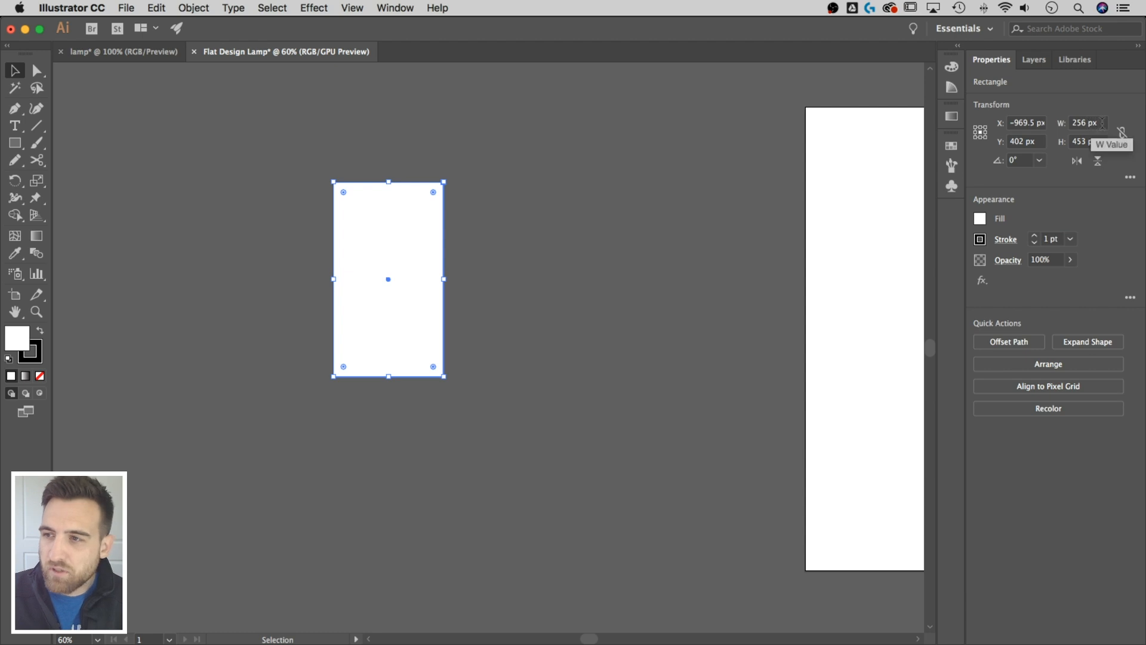
{"action": "left_click", "coordinate": [1083, 122]}
{"action": "type", "text": "250"}
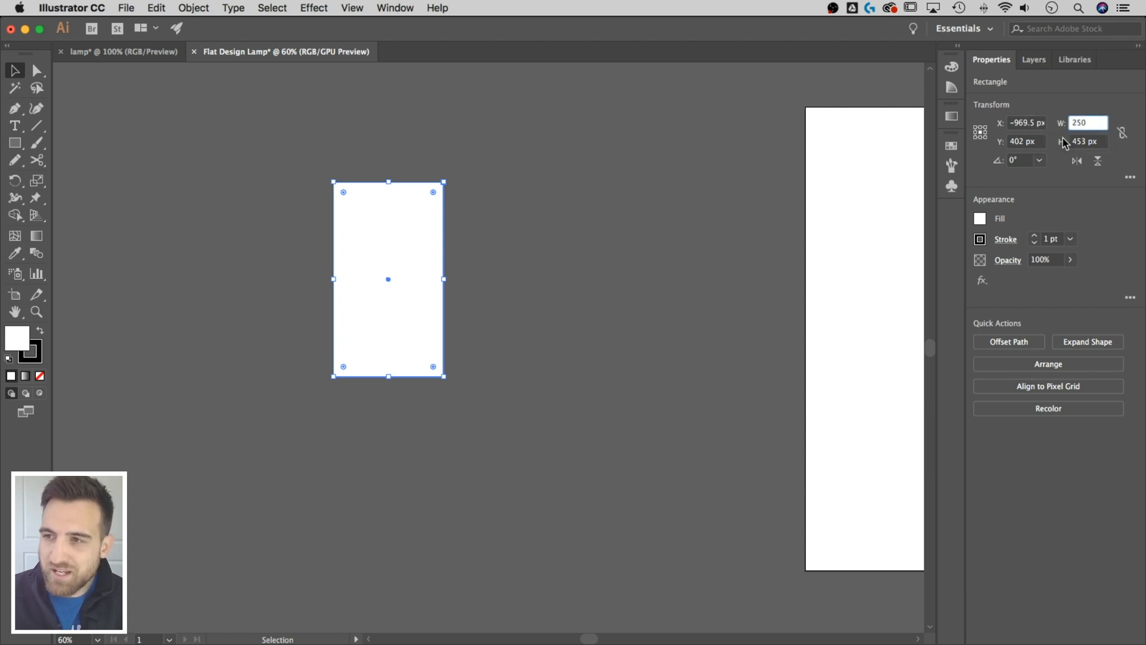
{"action": "key", "text": "Tab"}
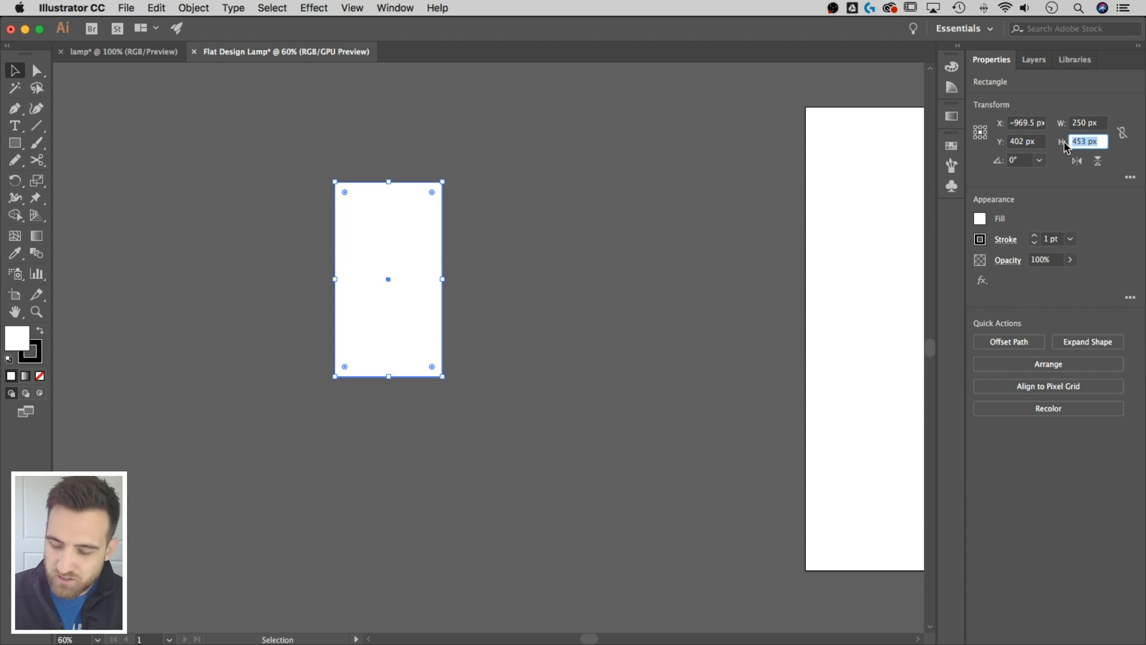
{"action": "type", "text": "450"}
{"action": "key", "text": "Return"}
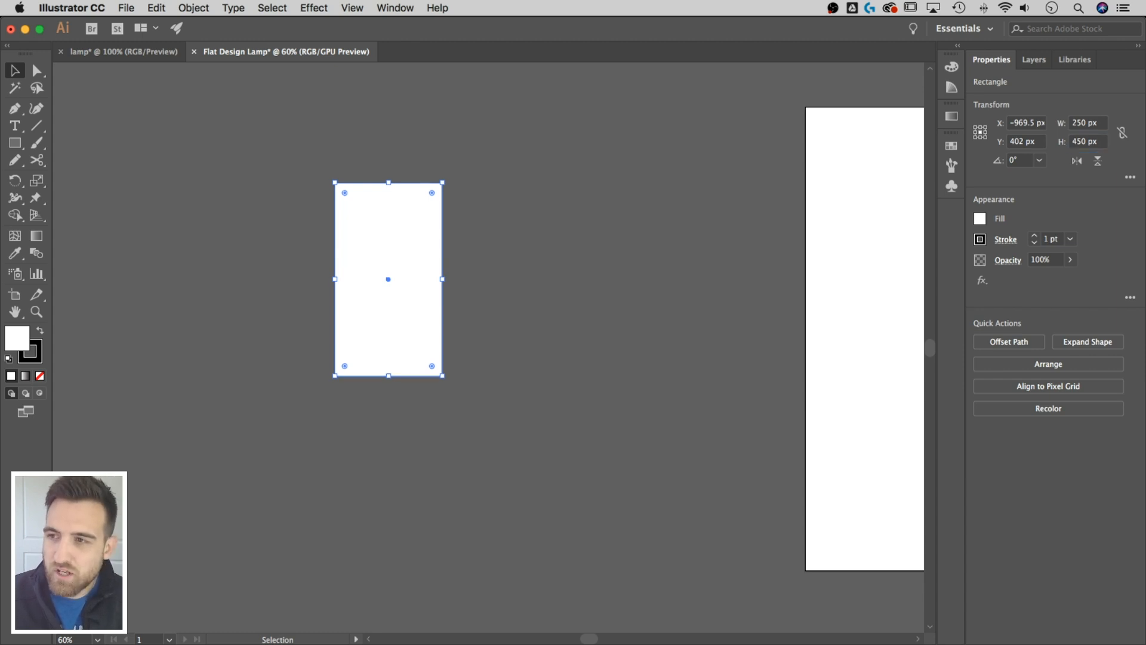
{"action": "left_click", "coordinate": [558, 256]}
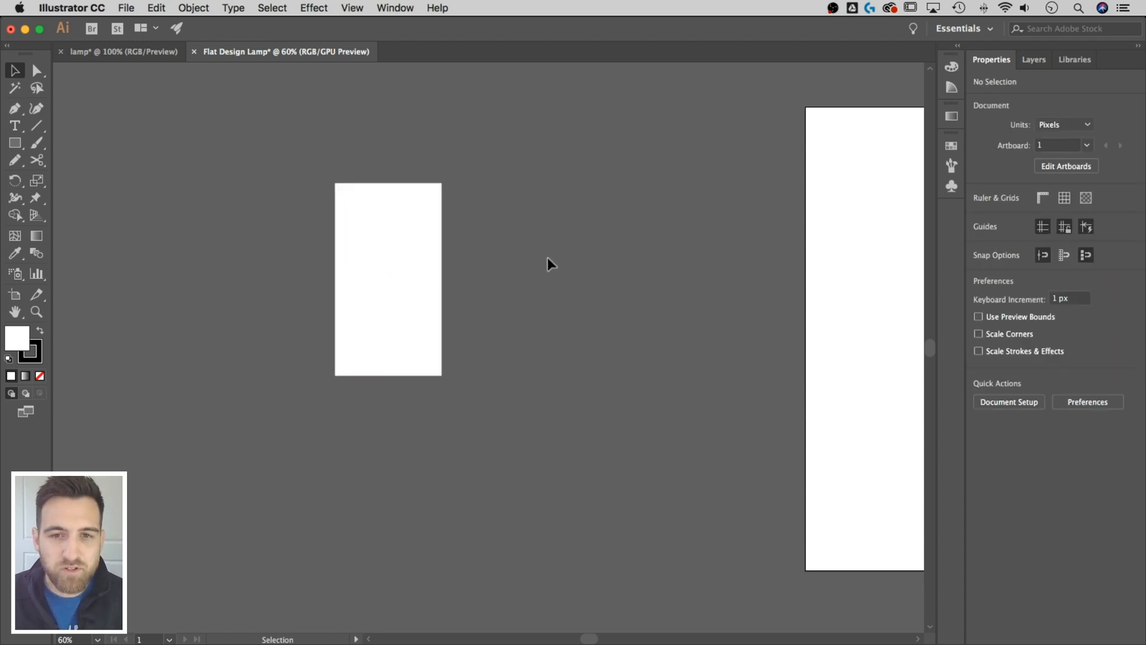
- Move only the rectangle's lower-right anchor point 30 px outward to the right with the Direct Selection tool
{"action": "left_click", "coordinate": [375, 276]}
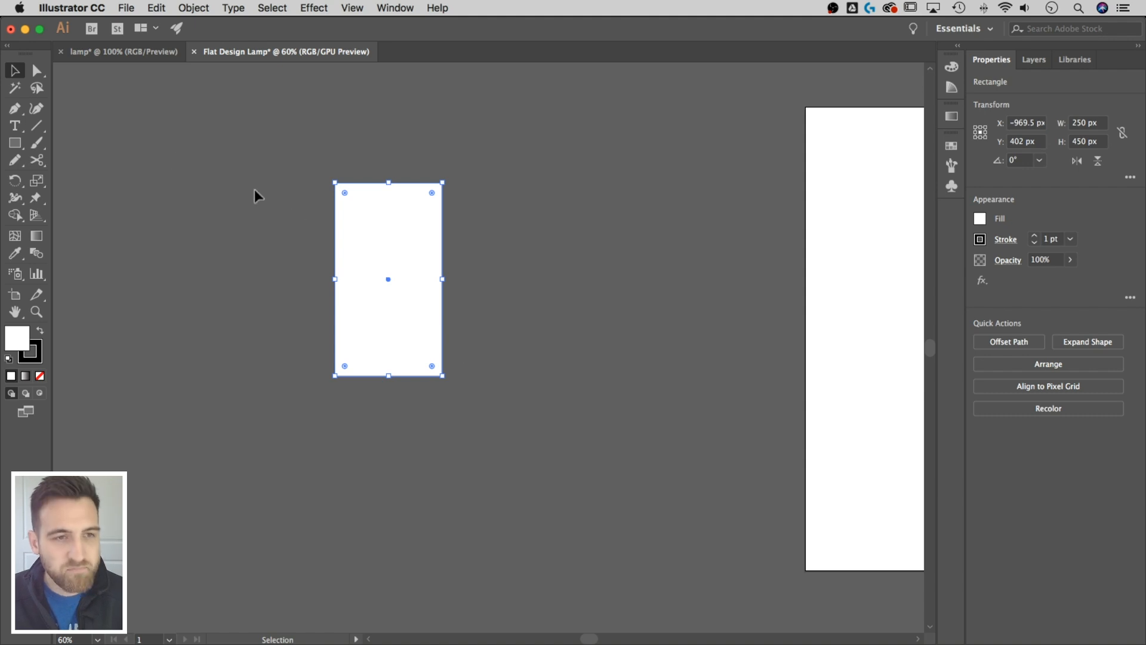
{"action": "left_click", "coordinate": [36, 71]}
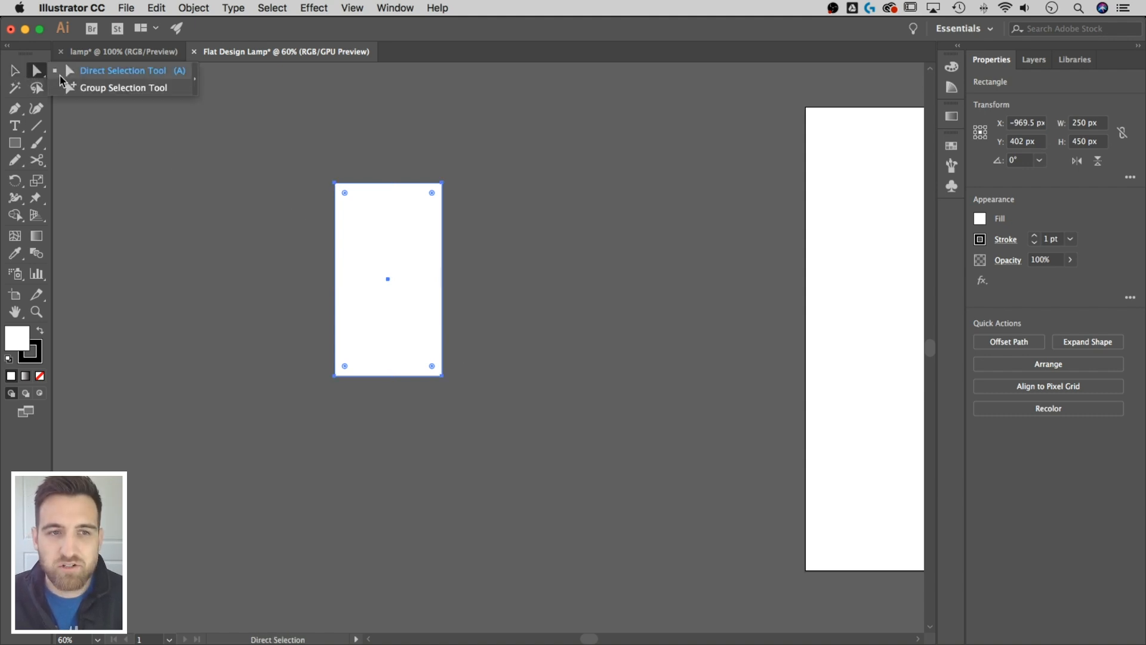
{"action": "left_click", "coordinate": [82, 73]}
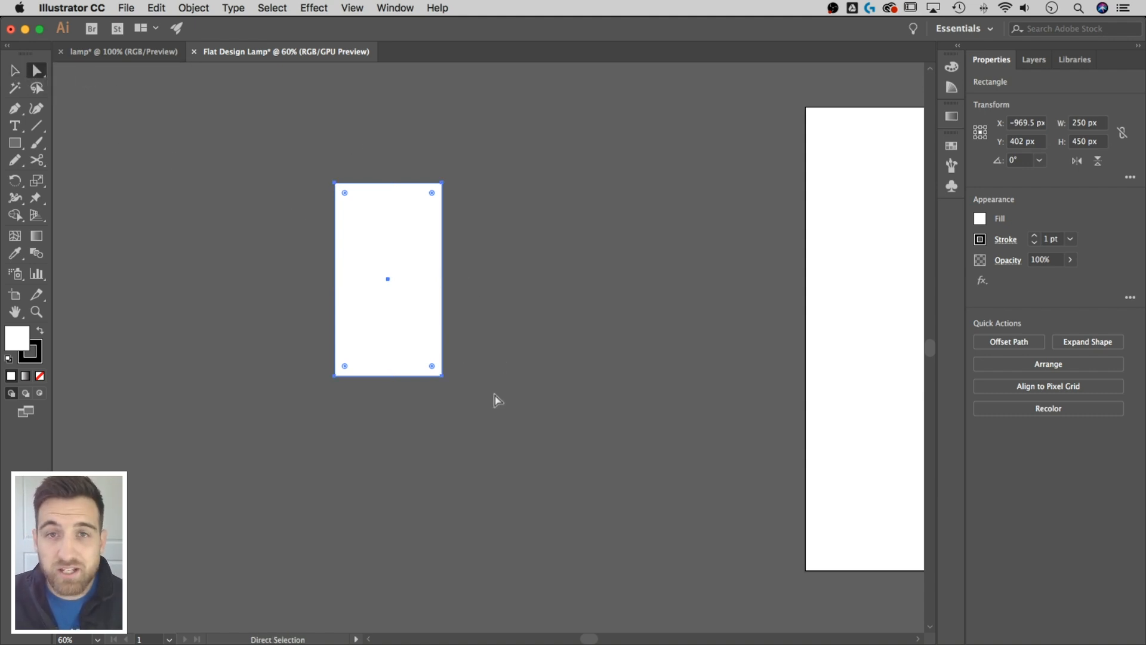
{"action": "left_click_drag", "start_coordinate": [475, 412], "coordinate": [430, 363]}
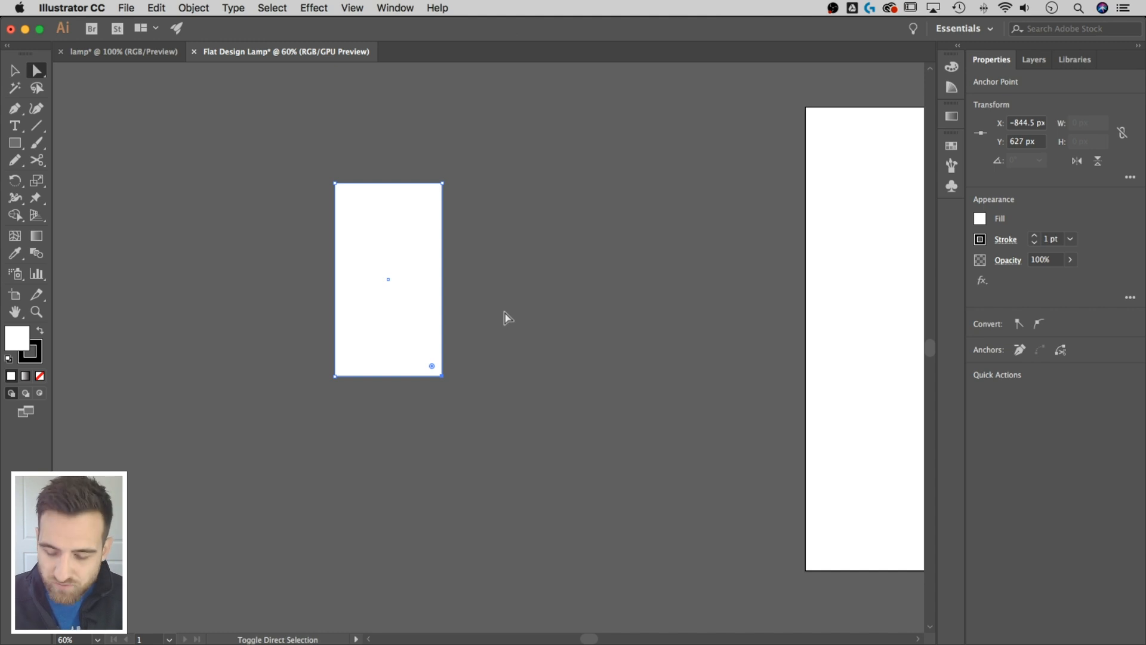
{"action": "key", "text": "shift+Right"}
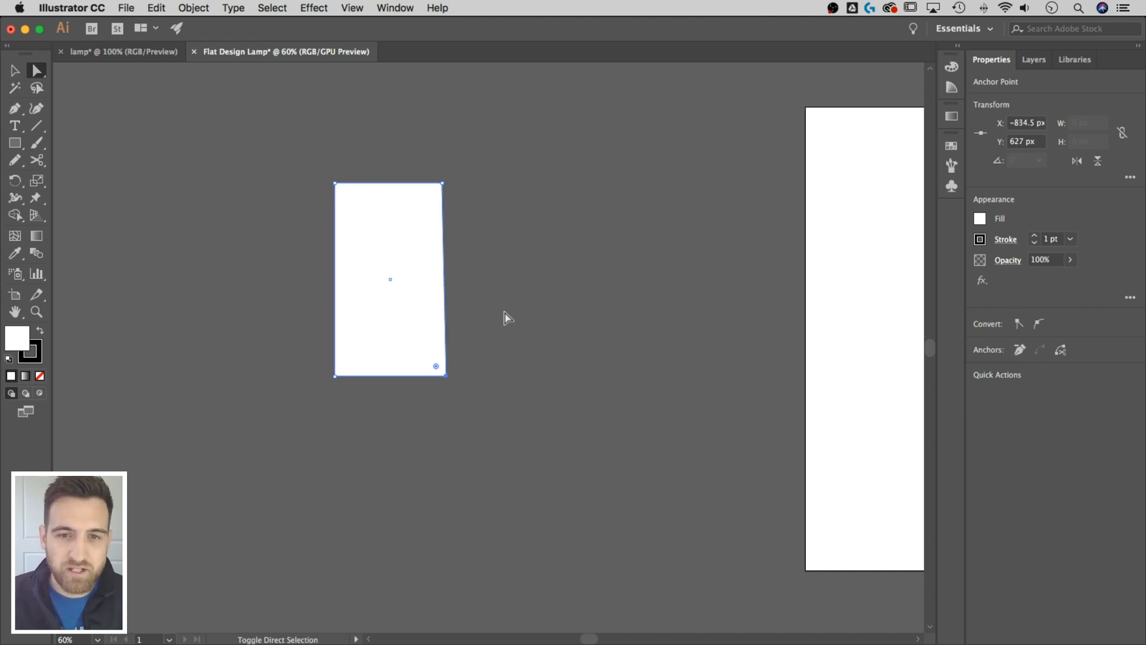
{"action": "key", "text": "shift+Right"}
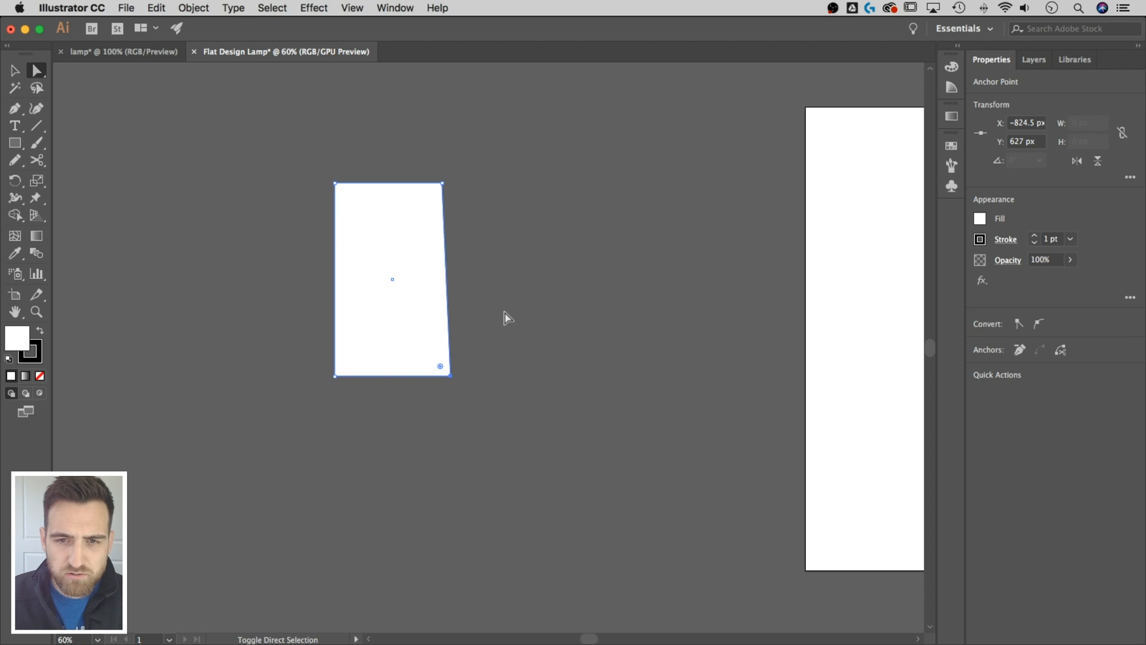
{"action": "key", "text": "shift+Right"}
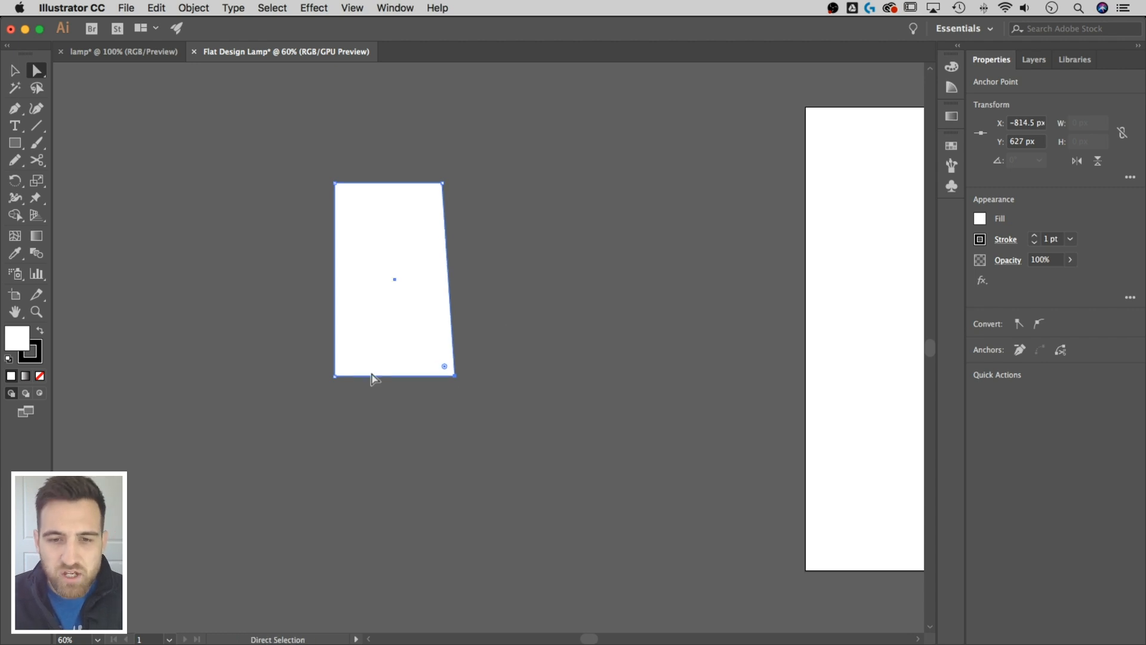
- Move the shape's lower-left anchor point 30 px outward to the left to form a symmetrical trapezoid, and deselect it
{"action": "left_click", "coordinate": [335, 375]}
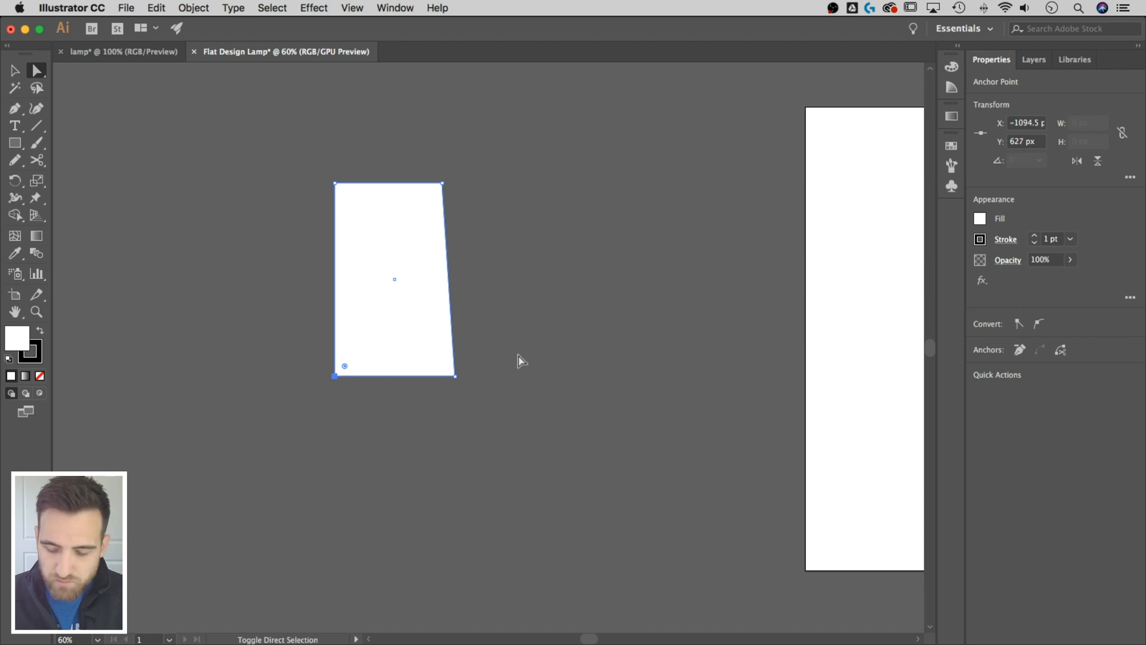
{"action": "key", "text": "shift+Left"}
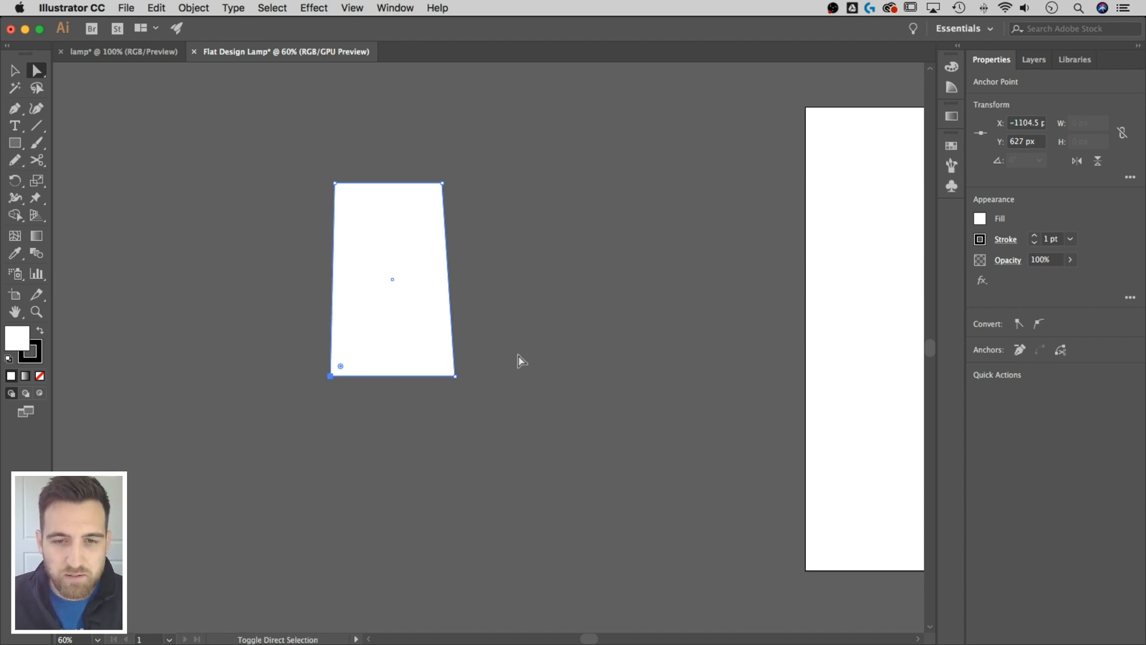
{"action": "key", "text": "shift+Left"}
{"action": "key", "text": "shift+Left"}
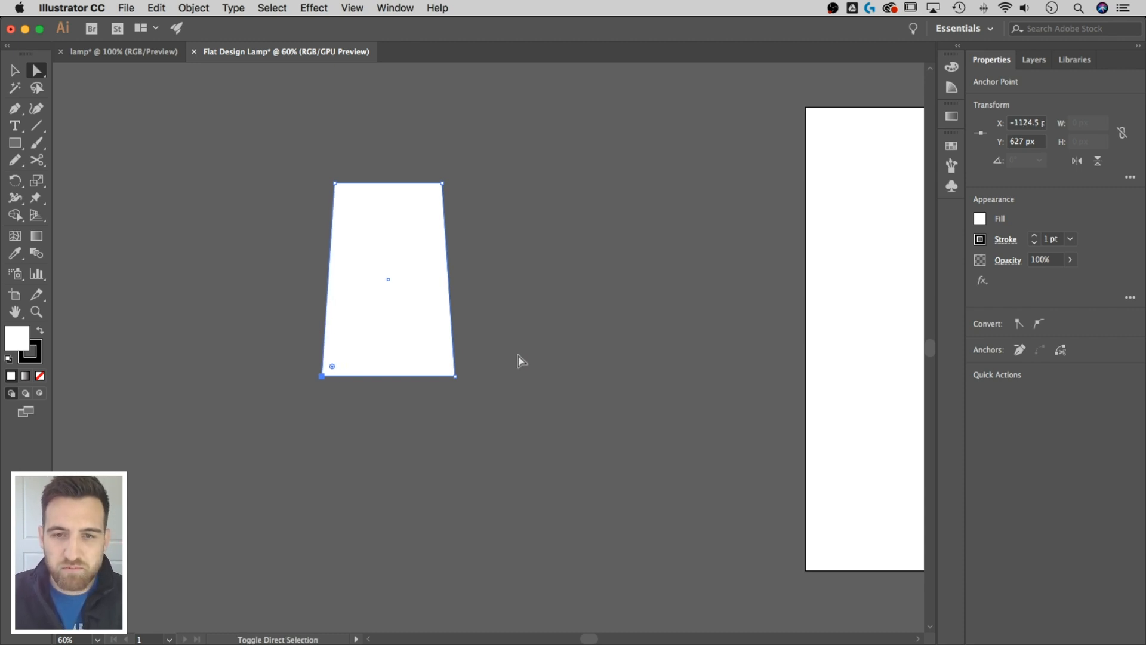
{"action": "left_click", "coordinate": [551, 363]}
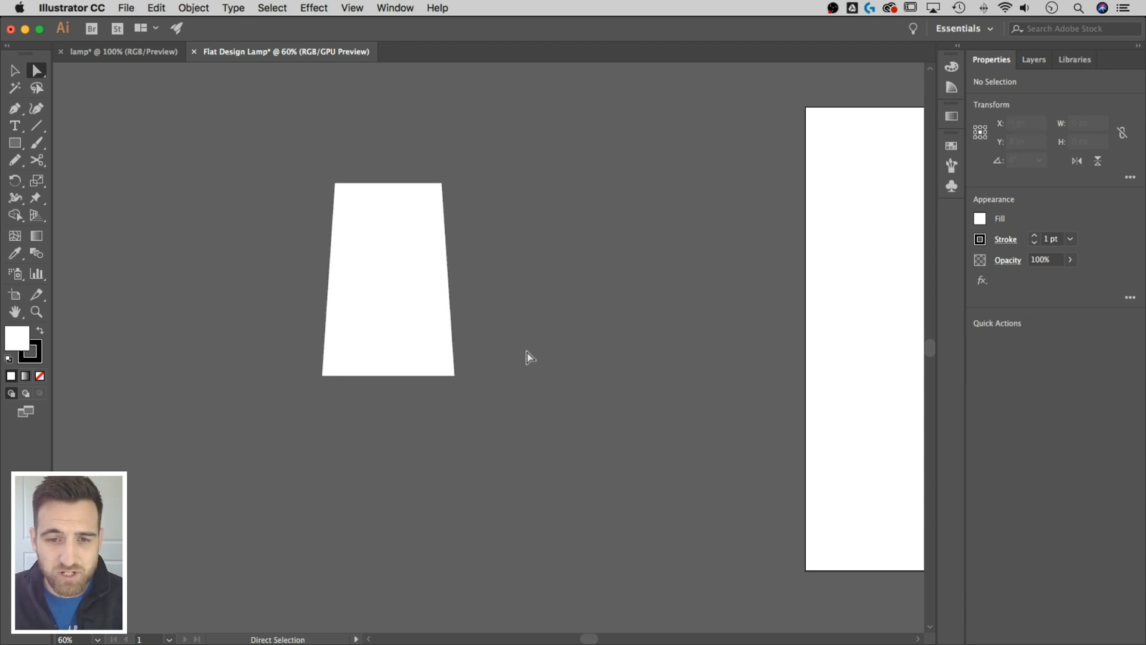
- Draw a rectangle about 572 × 450 px covering the lower two thirds of the trapezoid, and select both shapes
{"action": "left_click", "coordinate": [16, 144]}
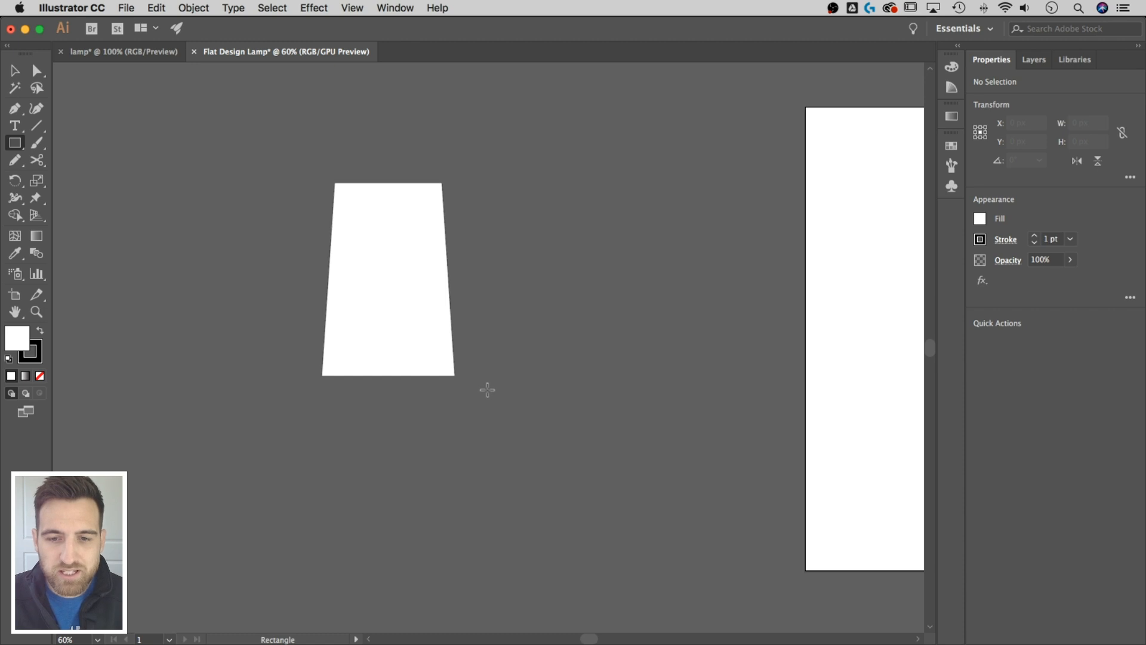
{"action": "left_click_drag", "start_coordinate": [518, 443], "coordinate": [272, 250]}
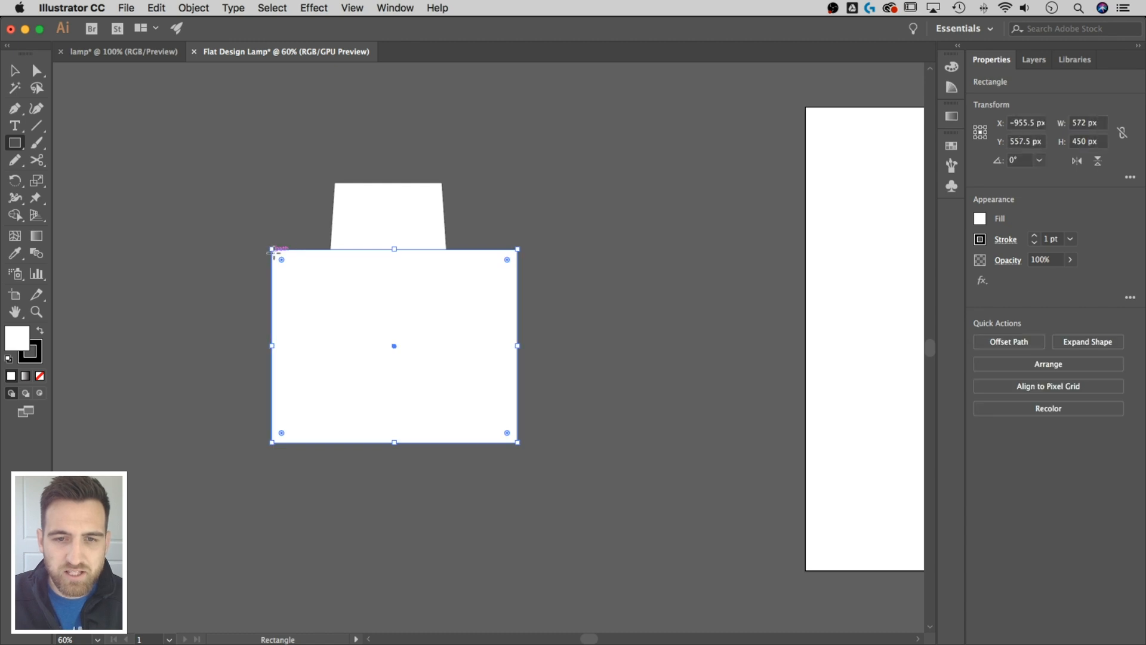
{"action": "left_click", "coordinate": [15, 71]}
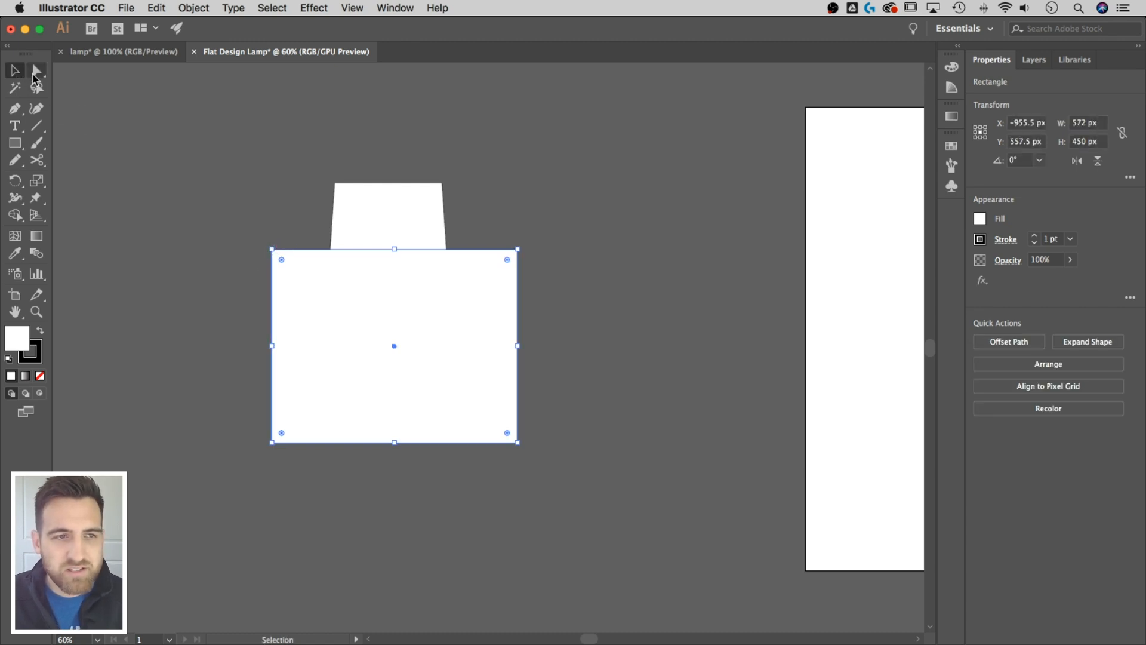
{"action": "left_click_drag", "start_coordinate": [224, 156], "coordinate": [551, 431]}
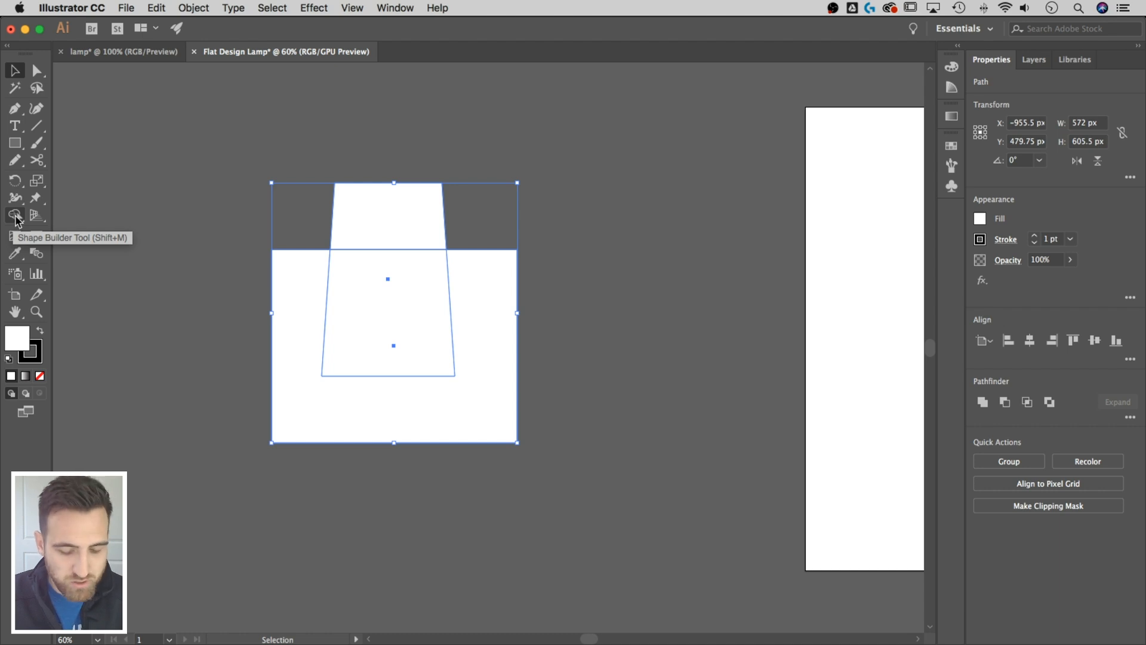
- Use the Shape Builder to remove the rectangle area outside the trapezoid, keep the upper and lower trapezoid pieces as separate shapes, and deselect
{"action": "key", "text": "shift+m"}
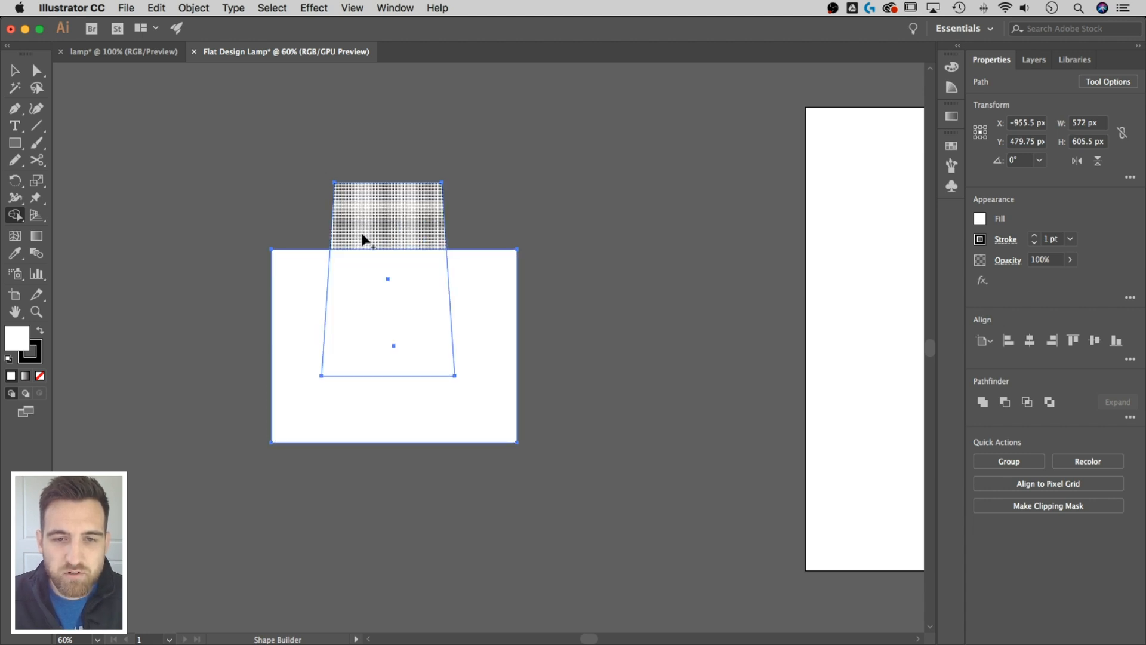
{"action": "left_click", "coordinate": [479, 292], "text": "alt"}
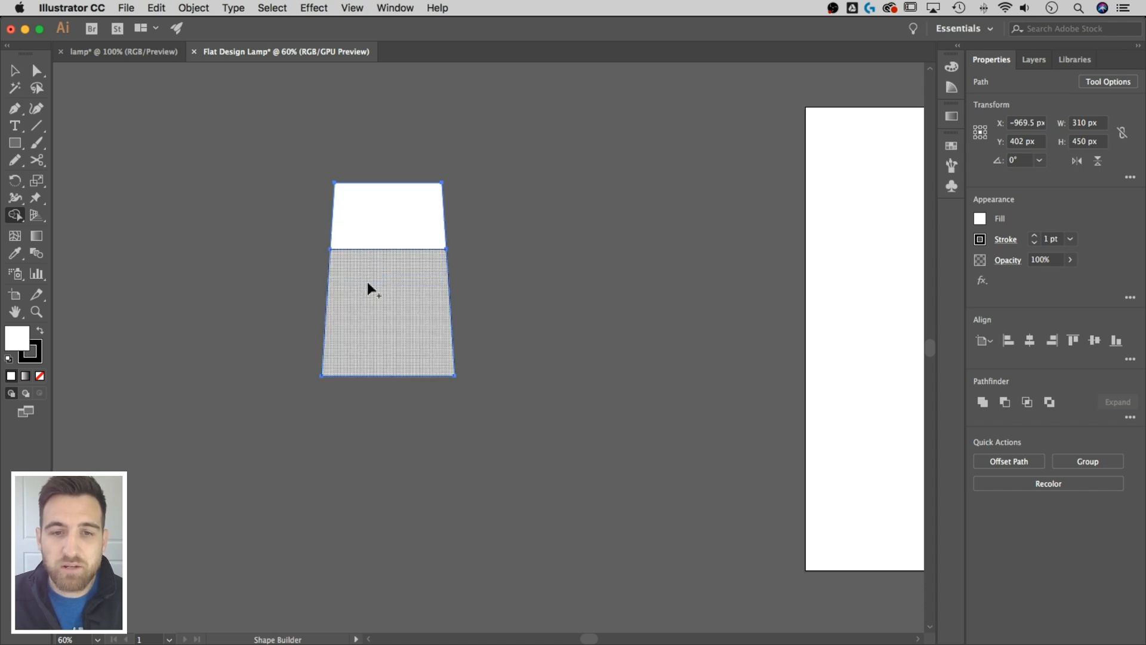
{"action": "left_click", "coordinate": [379, 215]}
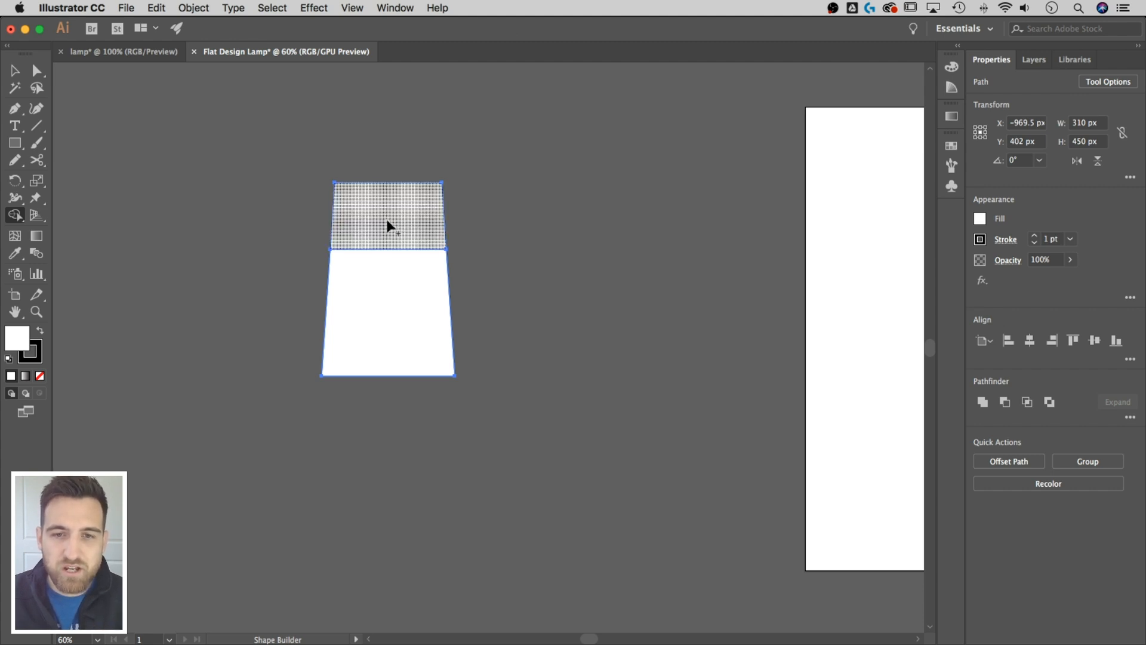
{"action": "left_click", "coordinate": [15, 72]}
{"action": "left_click", "coordinate": [234, 194]}
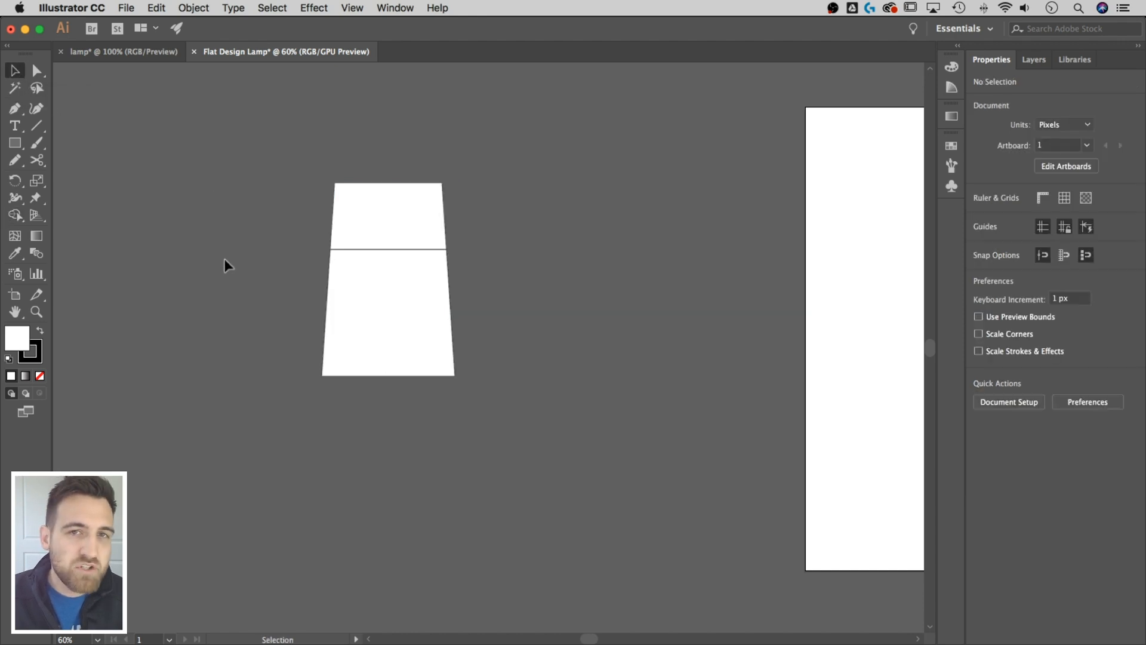
- Try moving the lower and upper trapezoid pieces individually to check that they are separate shapes
{"action": "left_click", "coordinate": [384, 302]}
{"action": "left_click_drag", "start_coordinate": [382, 305], "coordinate": [422, 320]}
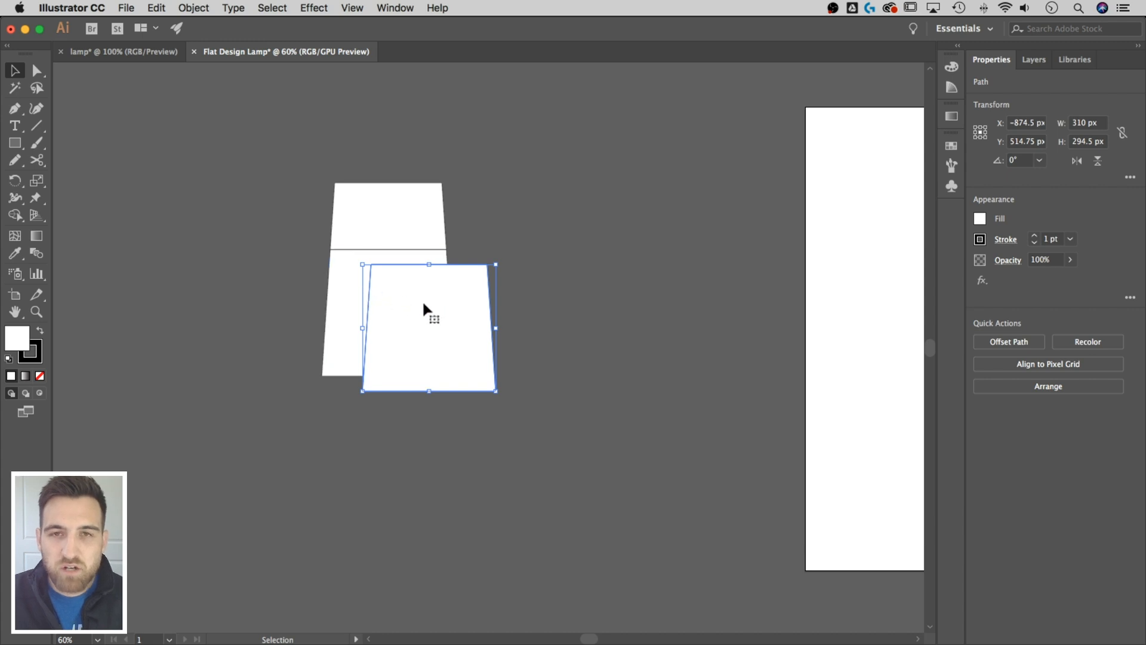
{"action": "key", "text": "Delete"}
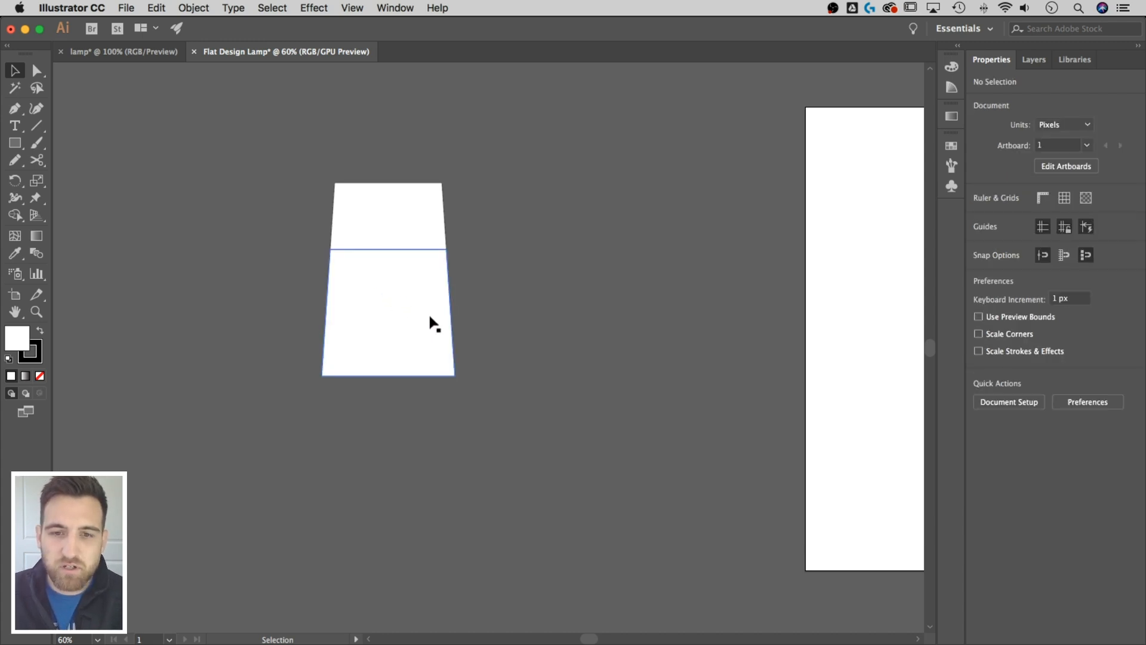
{"action": "left_click_drag", "start_coordinate": [375, 338], "coordinate": [386, 320]}
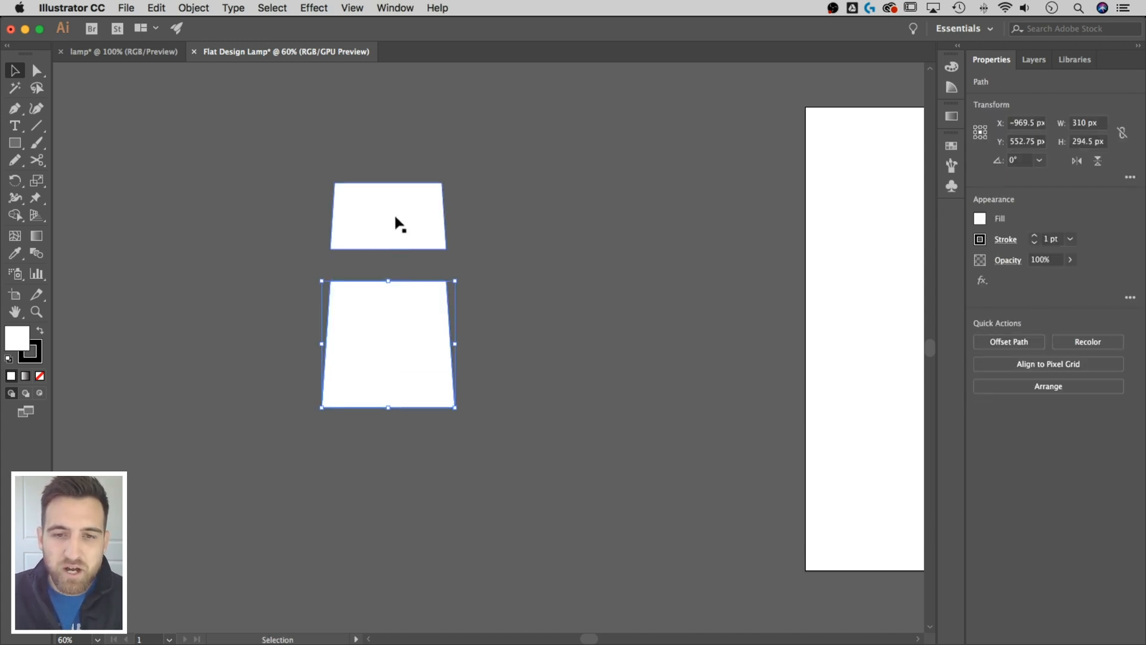
{"action": "left_click_drag", "start_coordinate": [396, 223], "coordinate": [414, 213]}
{"action": "key", "text": "a"}
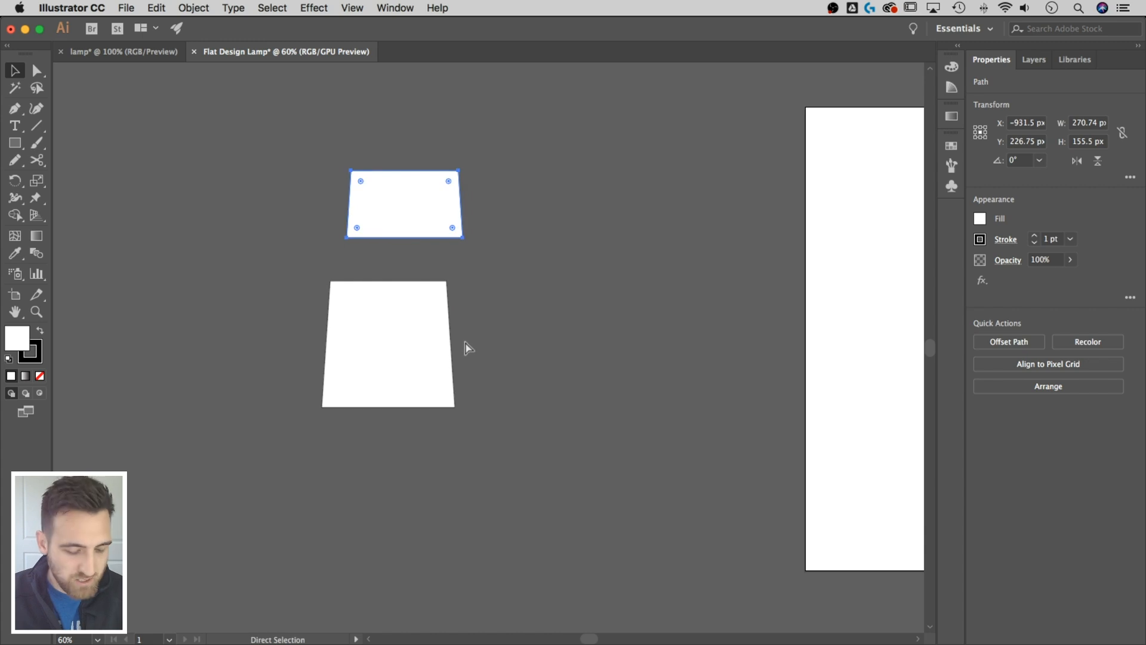
- Undo the test moves of both trapezoid pieces and clear the selection
{"action": "key", "text": "super+z"}
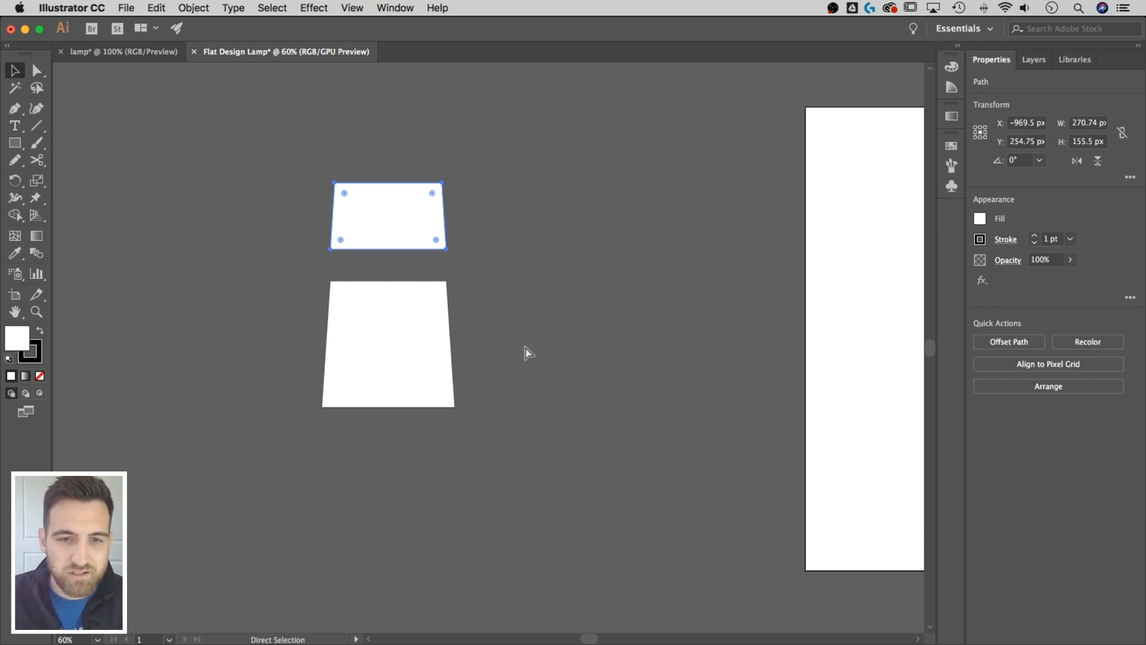
{"action": "key", "text": "super+z"}
{"action": "key", "text": "v"}
{"action": "left_click", "coordinate": [521, 318]}
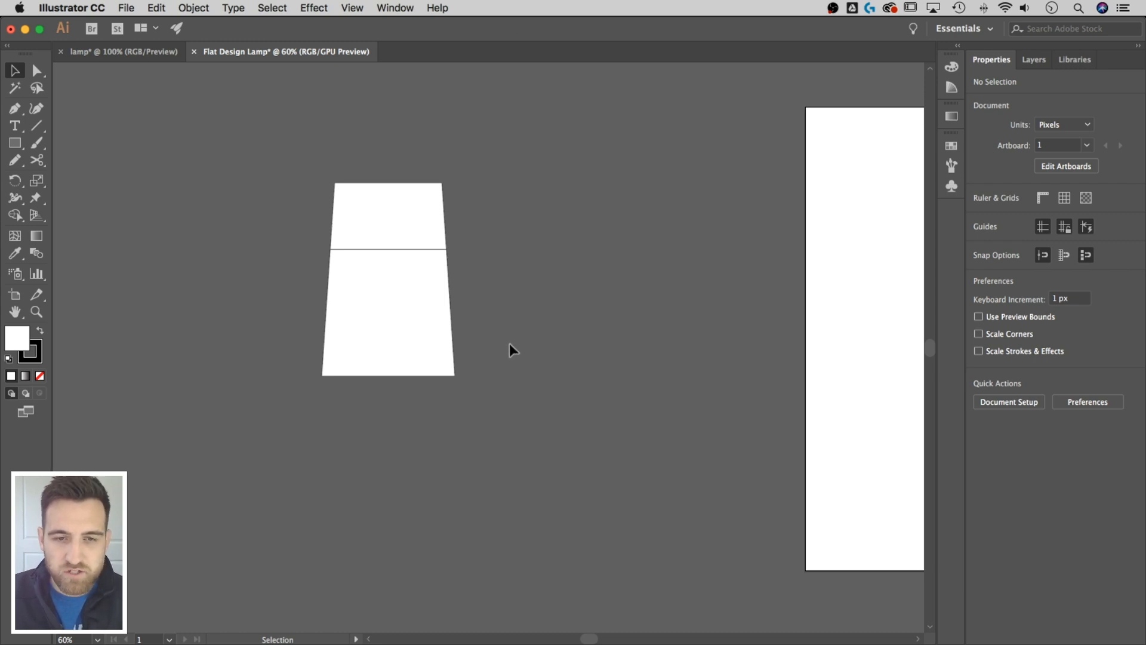
- Set the stroke of both trapezoid pieces to 0, then deselect them
{"action": "left_click_drag", "start_coordinate": [507, 345], "coordinate": [298, 203]}
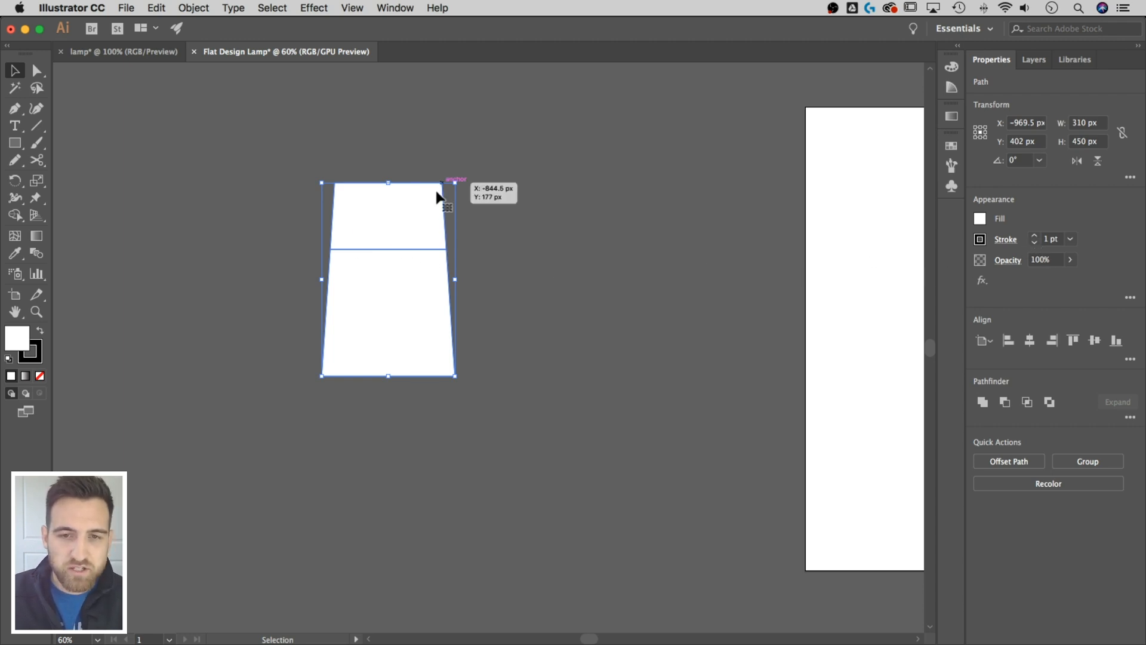
{"action": "left_click", "coordinate": [1057, 239]}
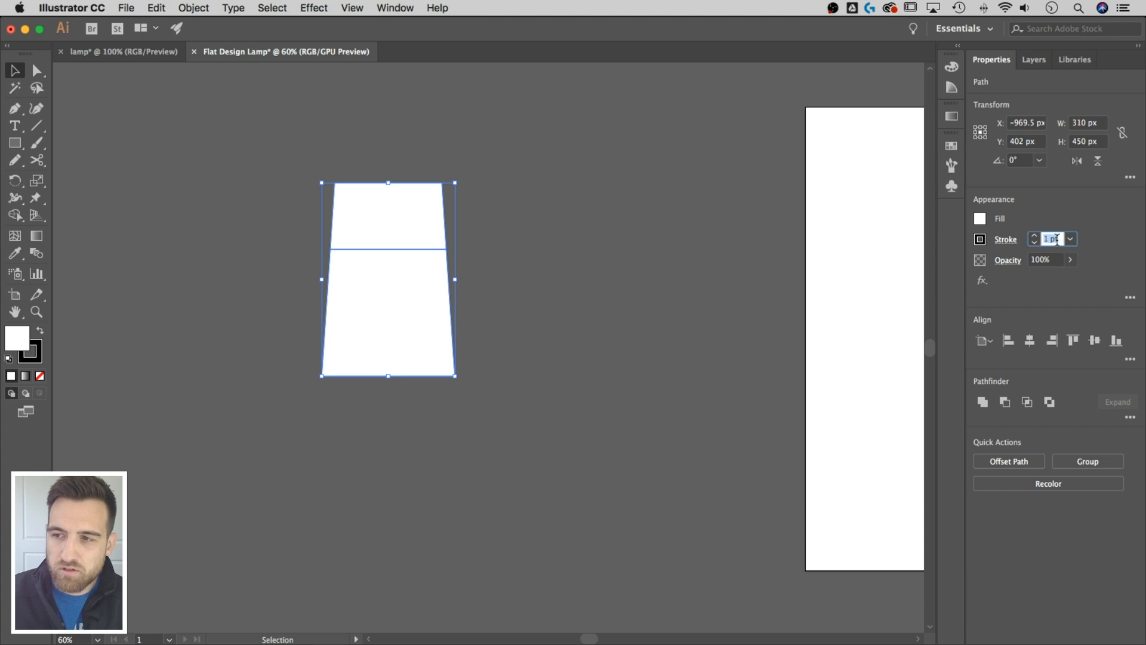
{"action": "type", "text": "0"}
{"action": "key", "text": "Return"}
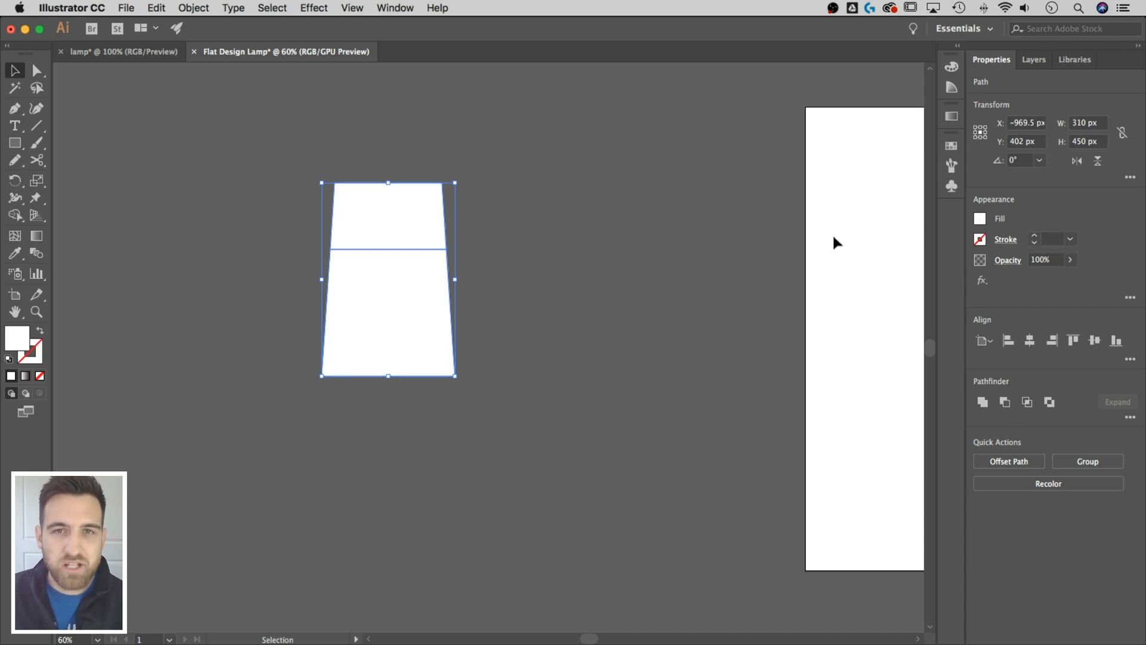
{"action": "left_click", "coordinate": [612, 277]}
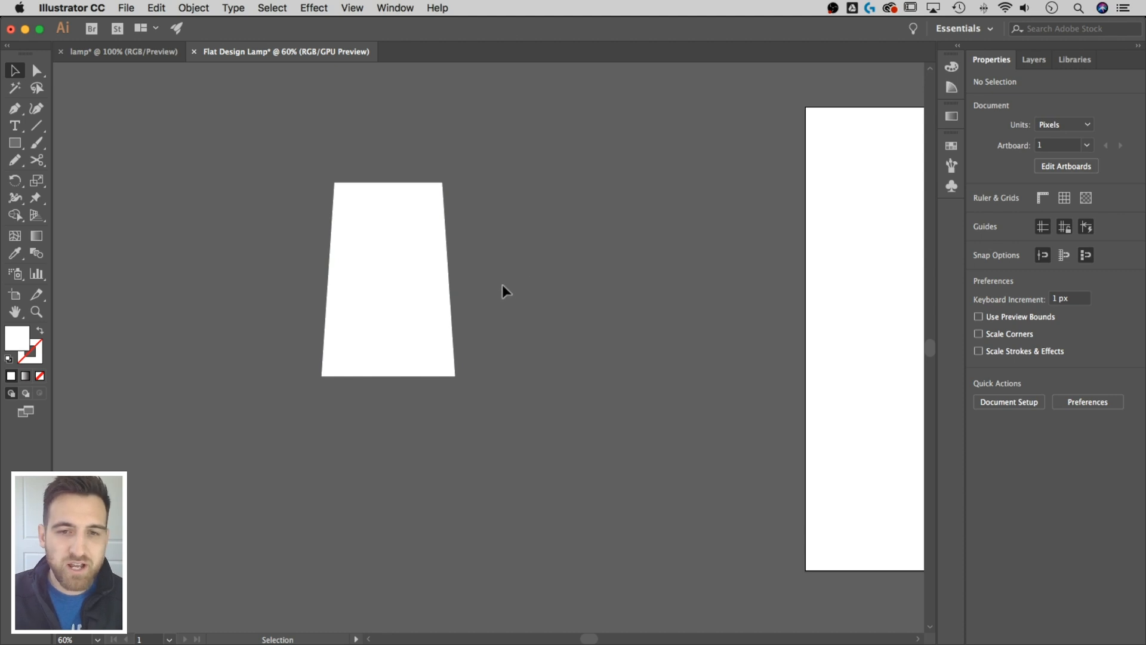
- Cut the lower, larger trapezoid piece to the clipboard, leaving only the upper piece on the canvas
{"action": "left_click", "coordinate": [393, 286]}
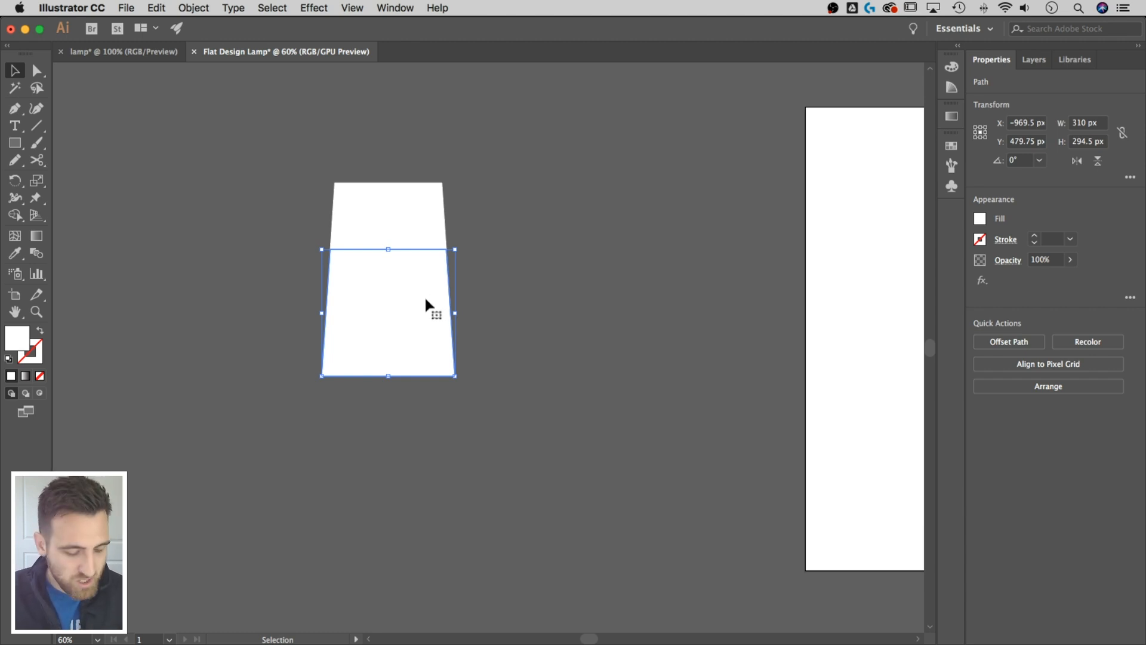
{"action": "key", "text": "a"}
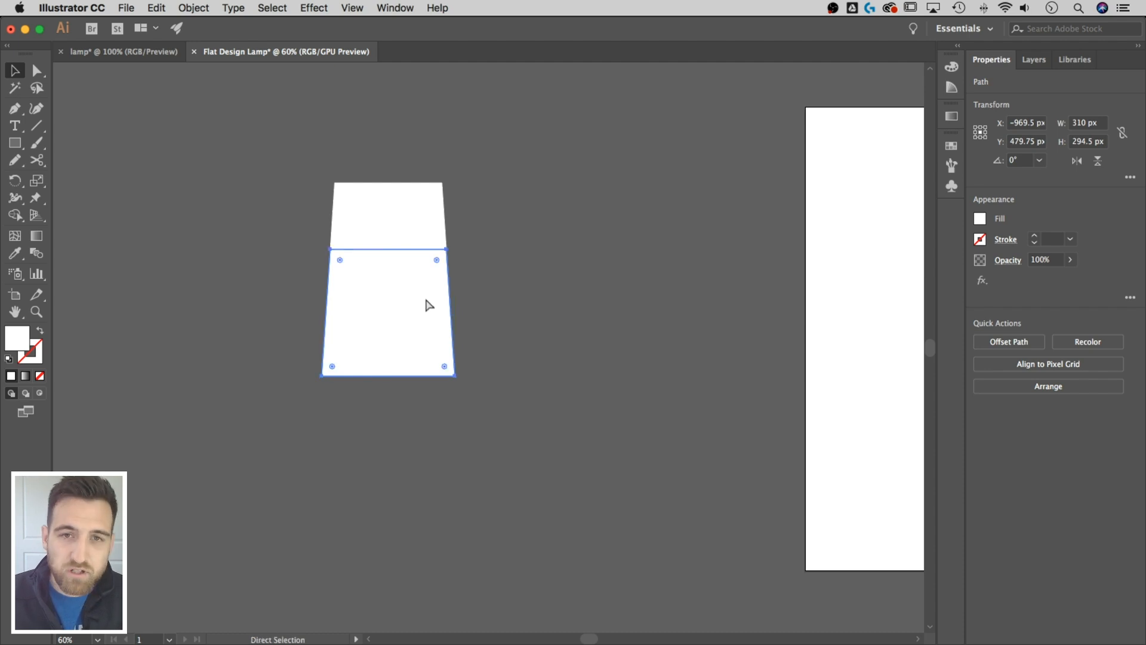
{"action": "key", "text": "super+x"}
{"action": "key", "text": "v"}
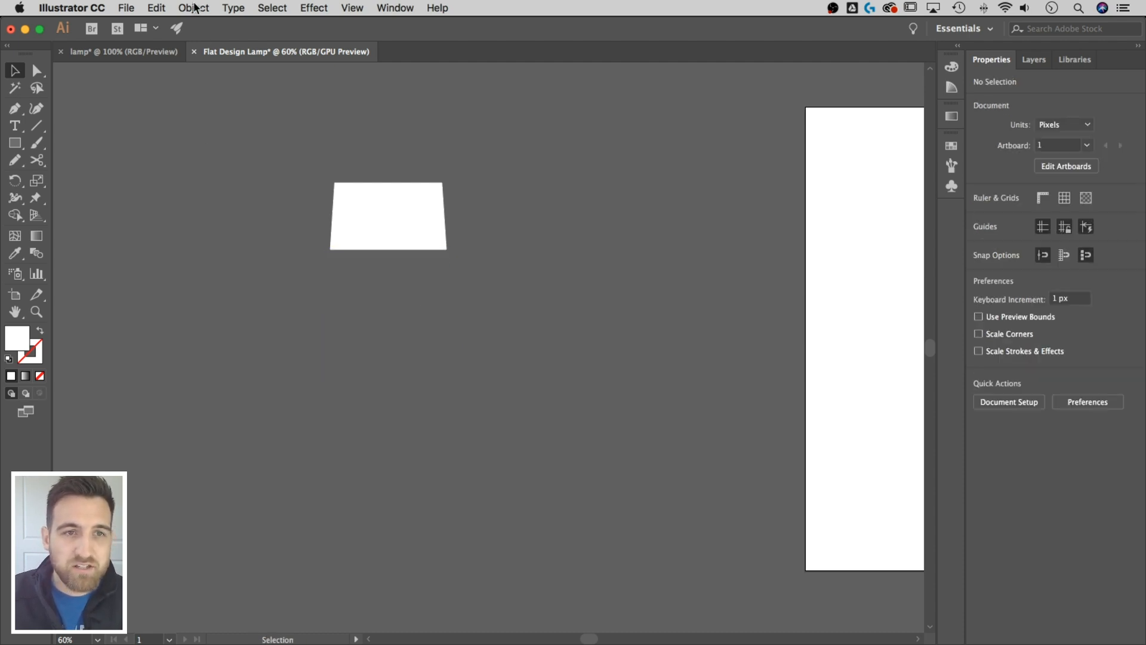
{"action": "left_click", "coordinate": [150, 8]}
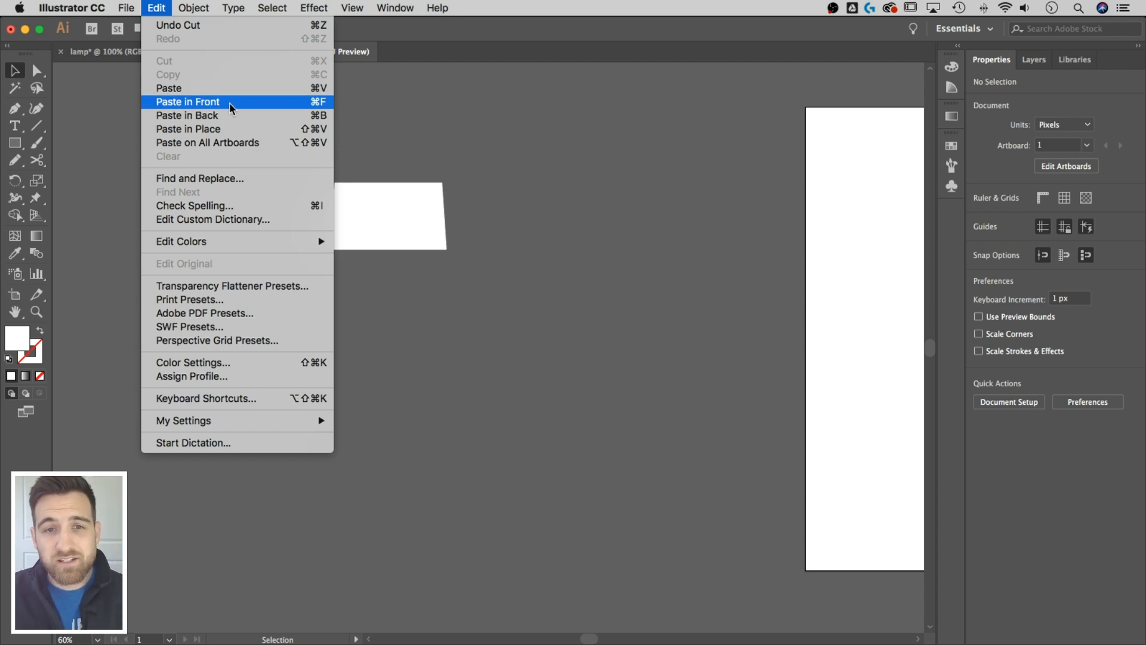
{"action": "left_click", "coordinate": [520, 206]}
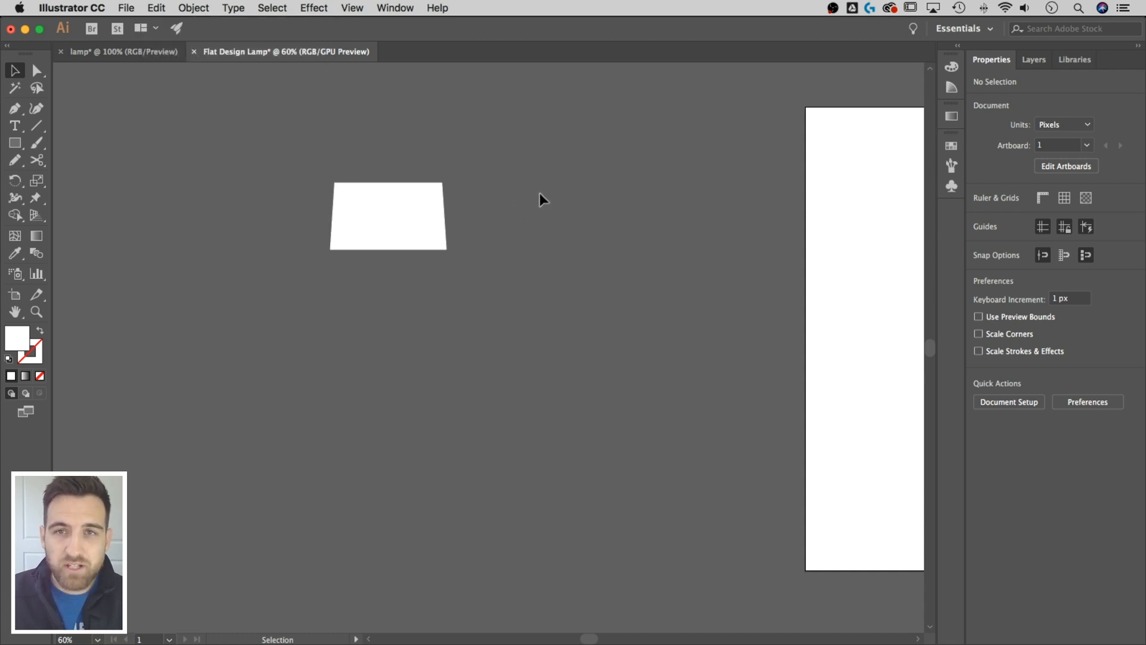
- Rename Layer 1 as Off
{"action": "left_click", "coordinate": [1041, 61]}
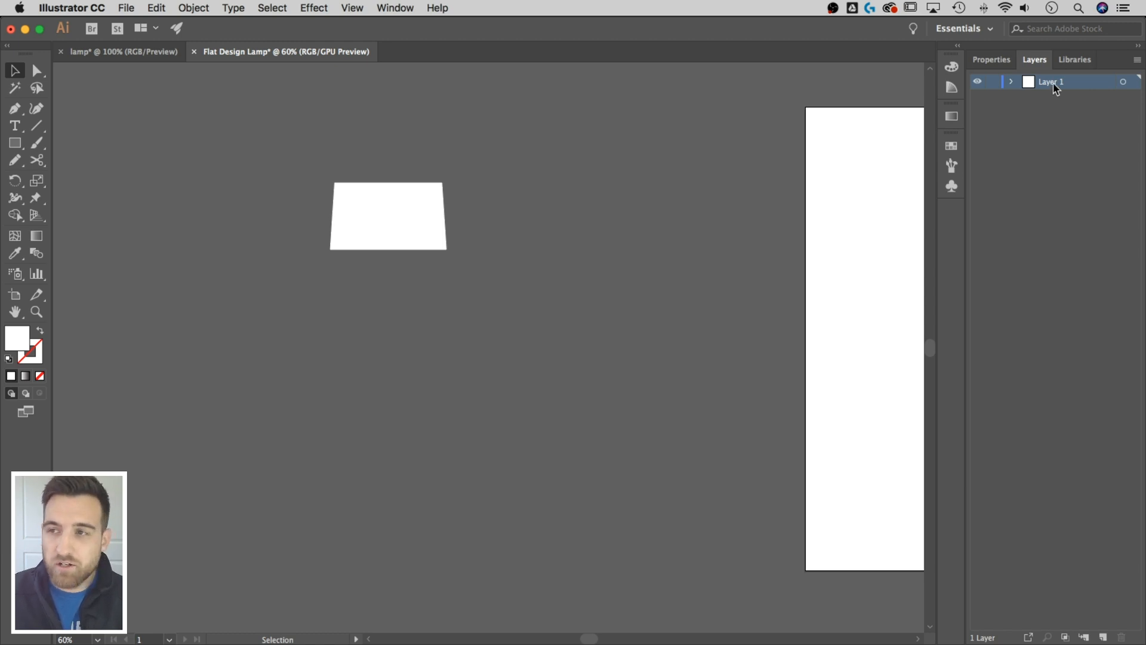
{"action": "double_click", "coordinate": [1055, 82]}
{"action": "type", "text": "Of"}
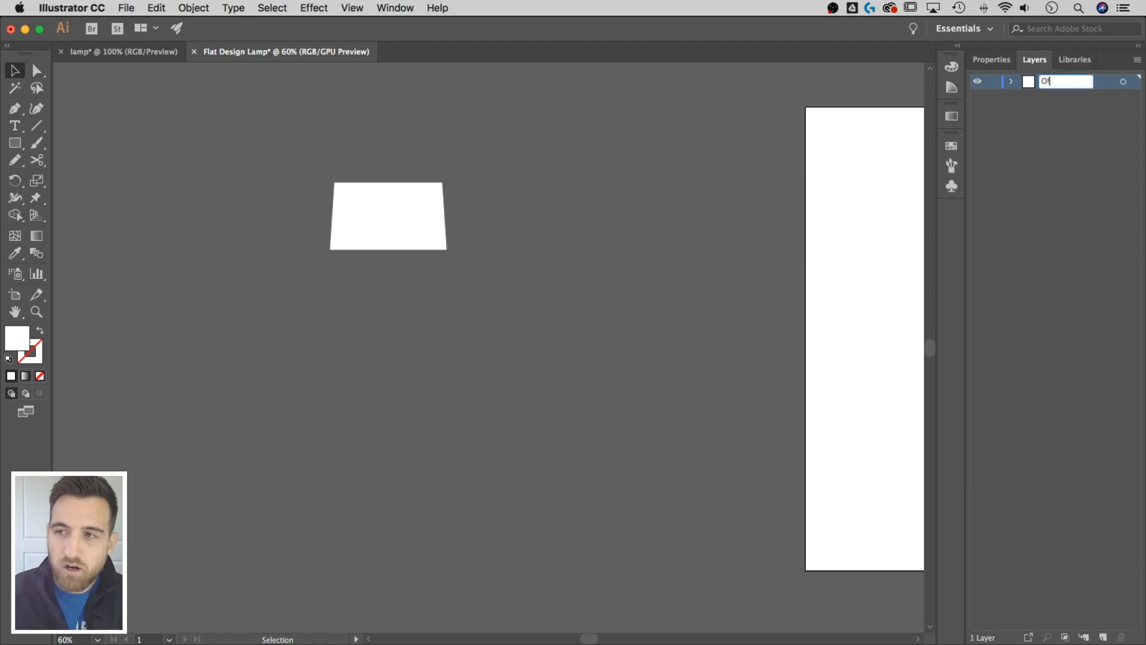
{"action": "type", "text": "f"}
{"action": "key", "text": "Return"}
- Select the remaining trapezoid piece, and create a new layer named On above the Off layer
{"action": "left_click", "coordinate": [385, 216]}
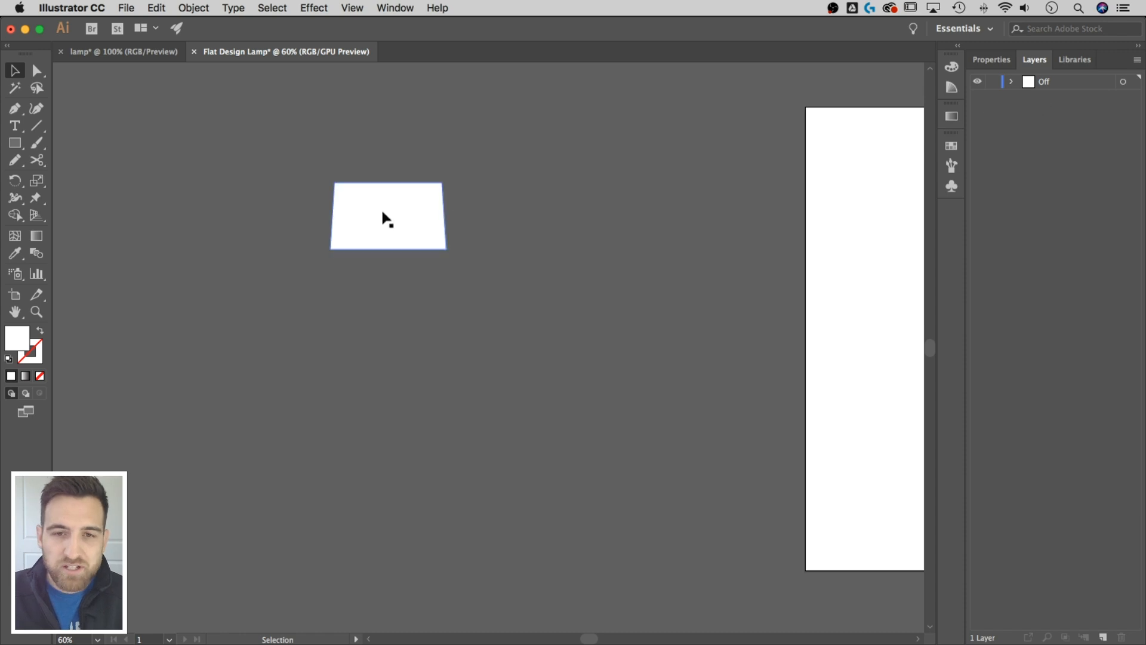
{"action": "left_click", "coordinate": [389, 211]}
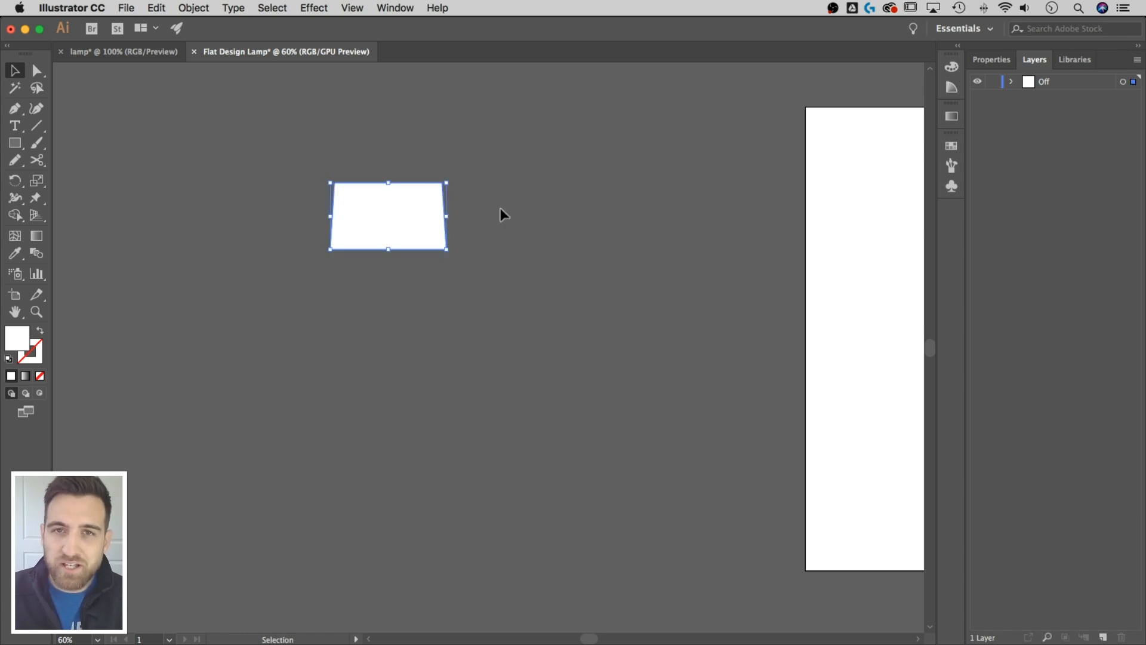
{"action": "left_click", "coordinate": [1073, 84]}
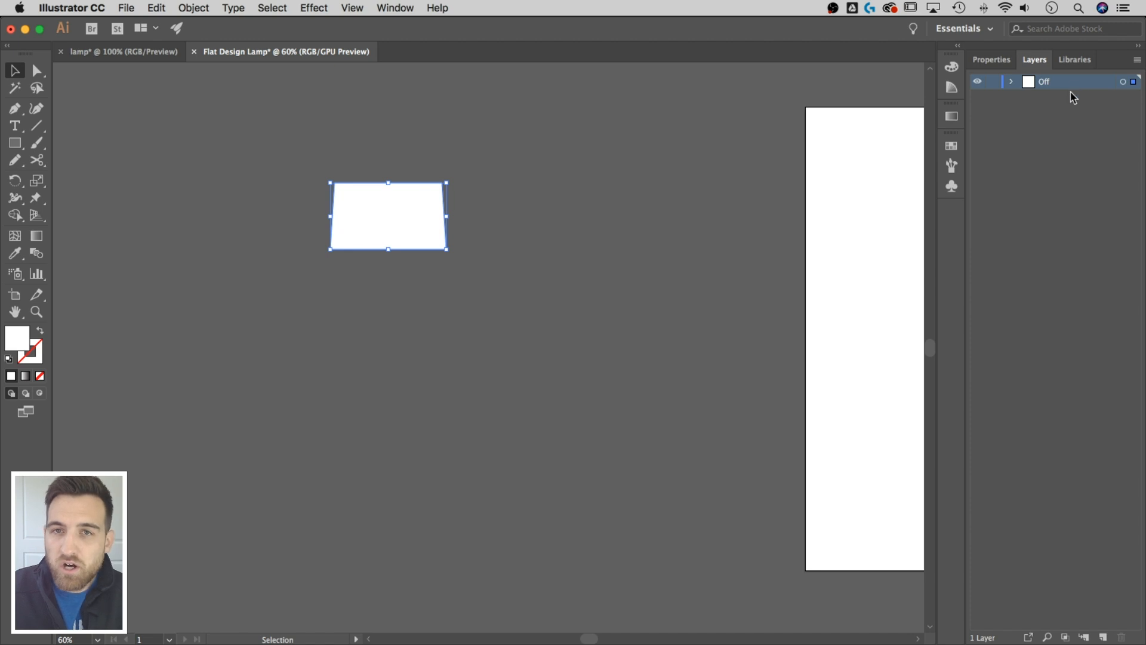
{"action": "left_click", "coordinate": [1103, 636]}
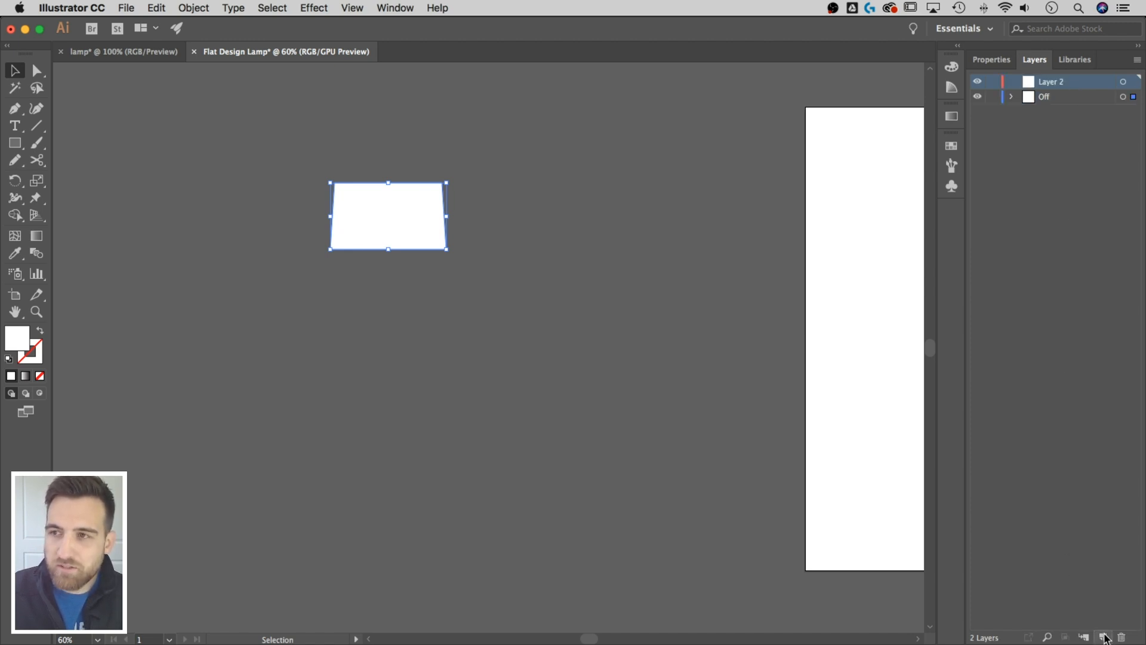
{"action": "double_click", "coordinate": [1050, 83]}
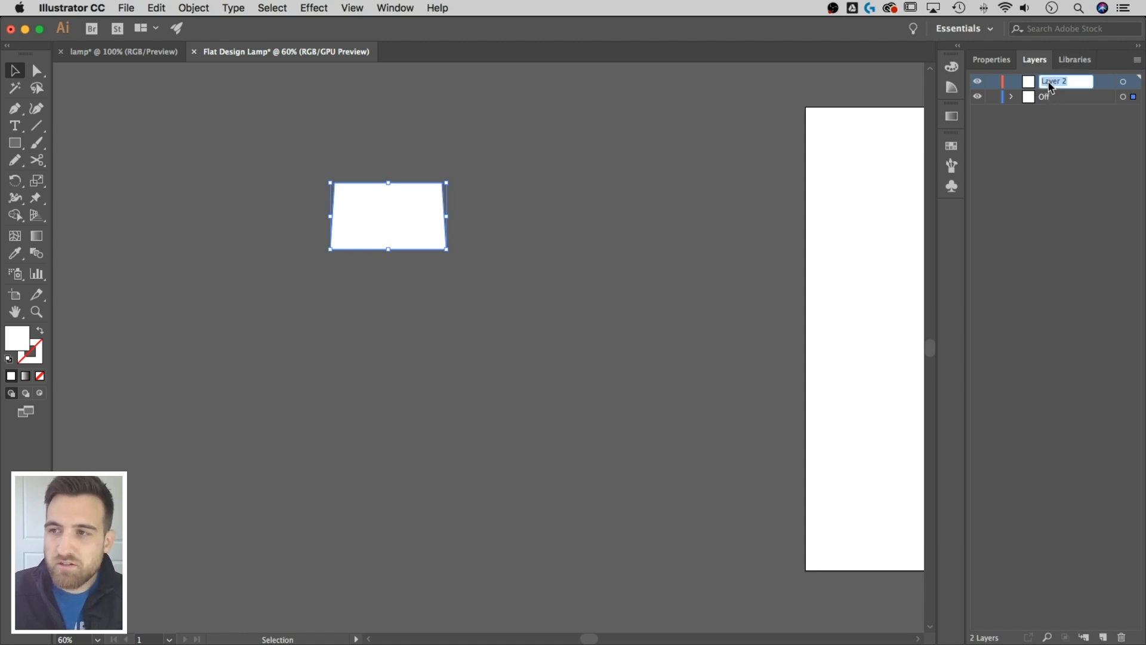
{"action": "type", "text": "On"}
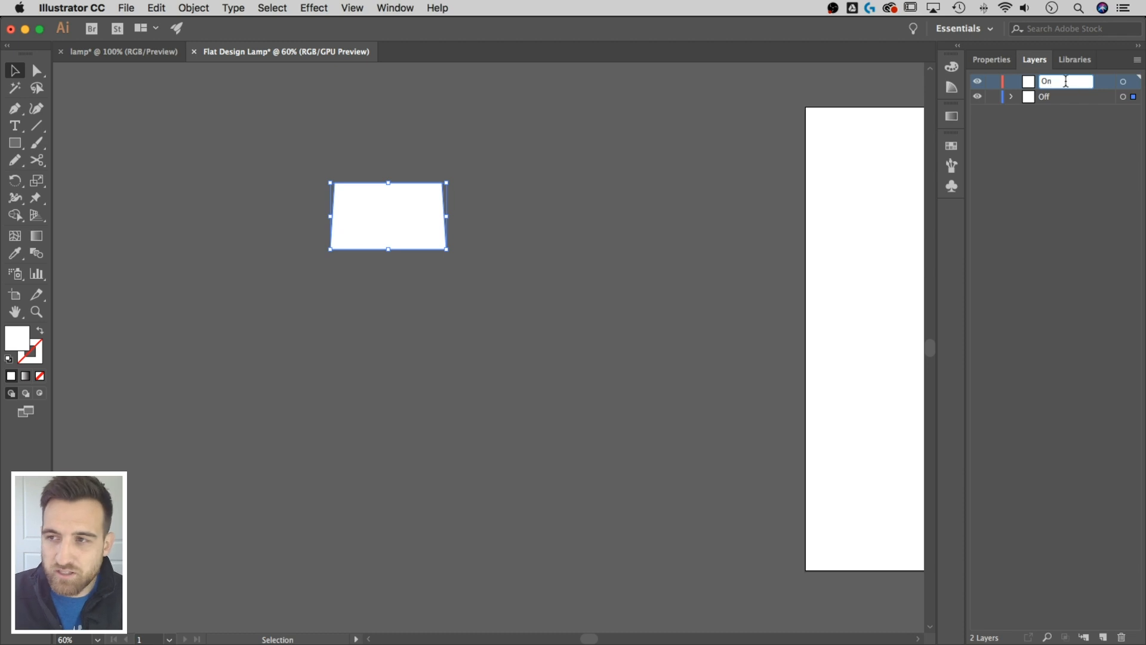
{"action": "left_click", "coordinate": [1055, 109]}
- Expand the Off layer and rename its path as lampshade
{"action": "left_click", "coordinate": [1046, 84]}
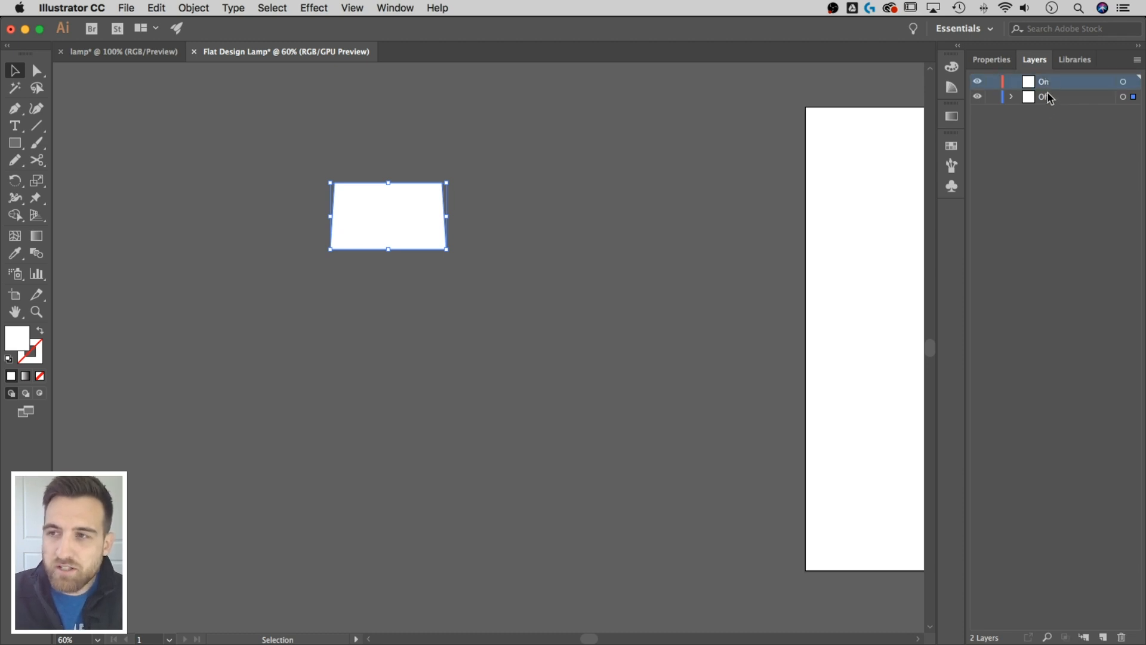
{"action": "left_click", "coordinate": [1048, 98]}
{"action": "left_click", "coordinate": [1011, 96]}
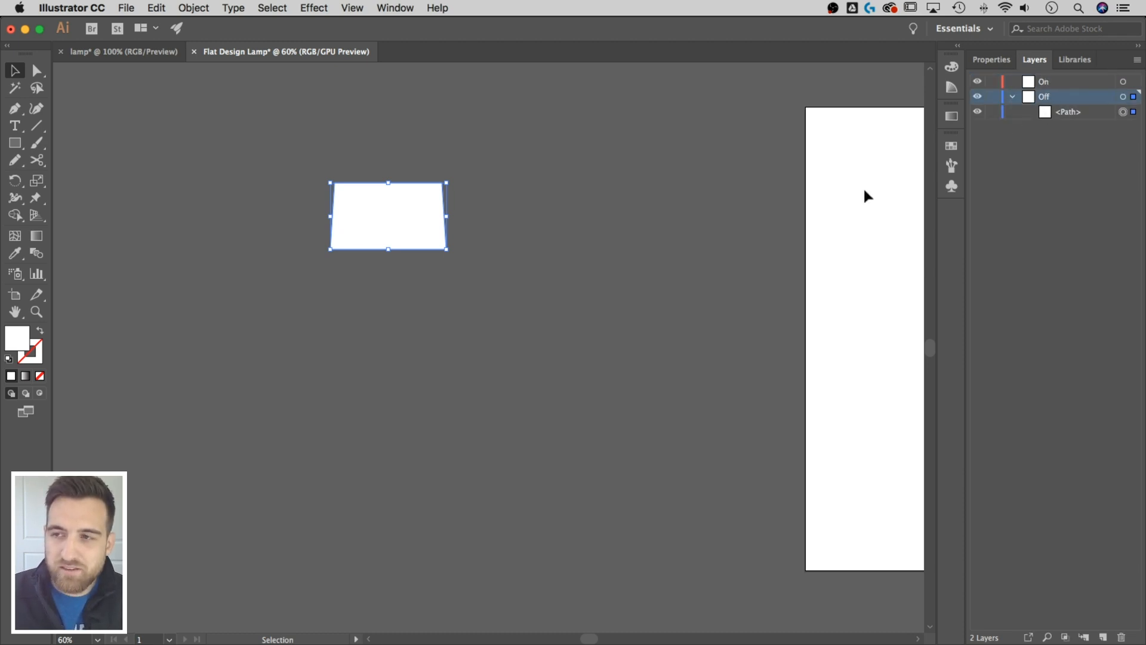
{"action": "double_click", "coordinate": [1070, 113]}
{"action": "type", "text": "lamps"}
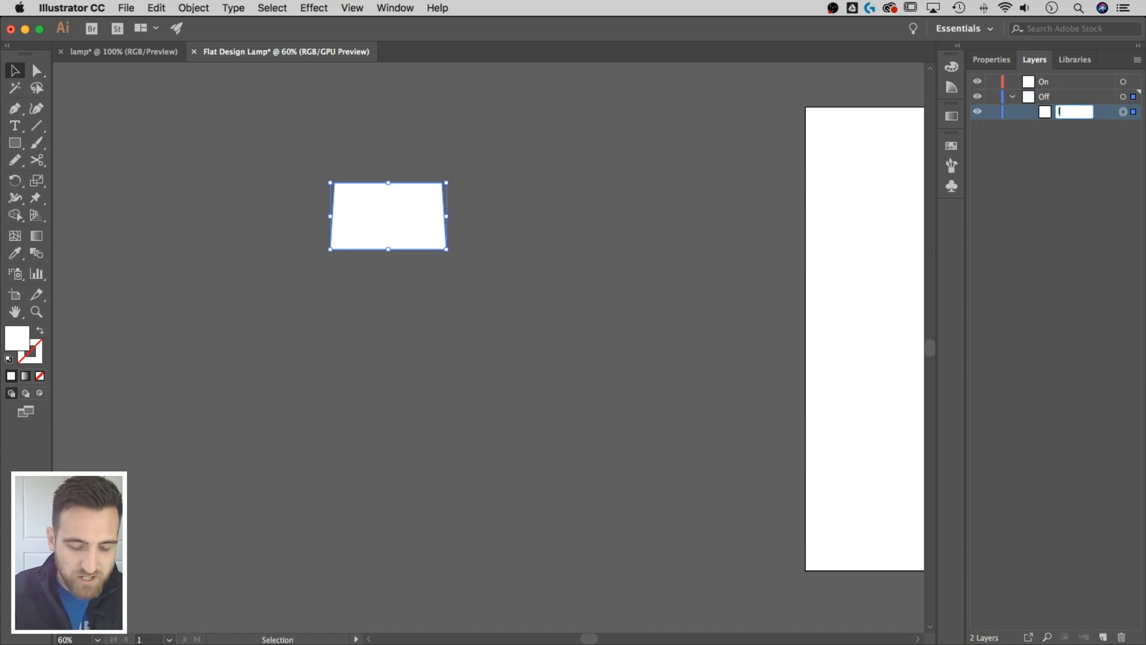
{"action": "type", "text": "hade"}
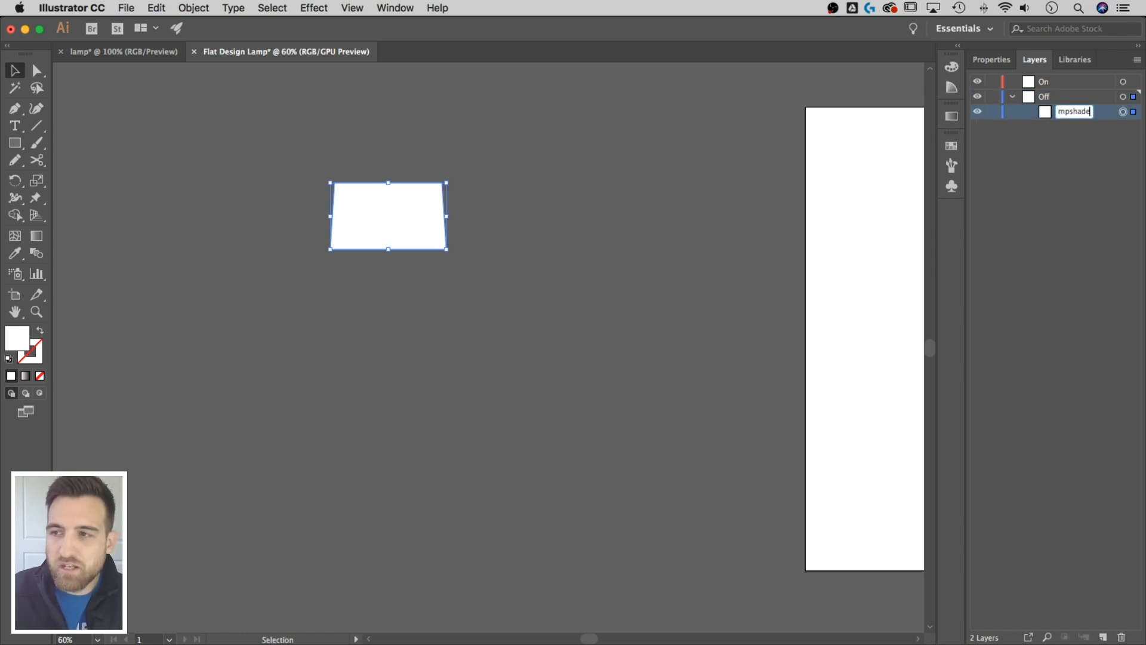
{"action": "left_click", "coordinate": [1048, 153]}
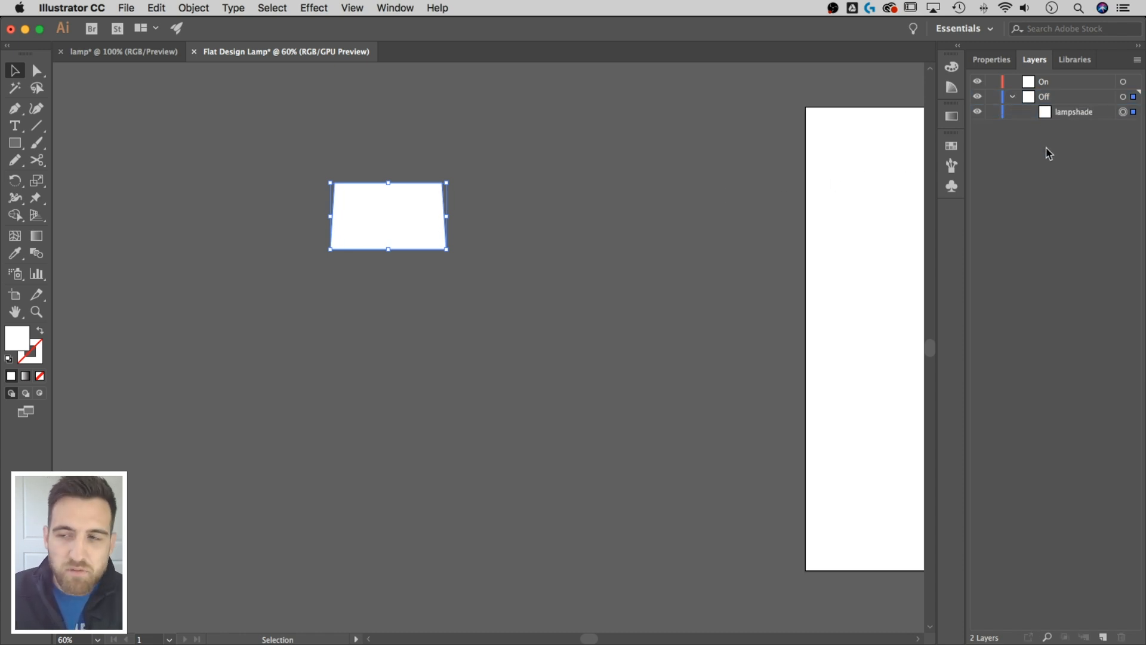
- Collapse the Off layer, then make the empty On layer active and target it so that the lampshade is no longer selected
{"action": "left_click", "coordinate": [1012, 97]}
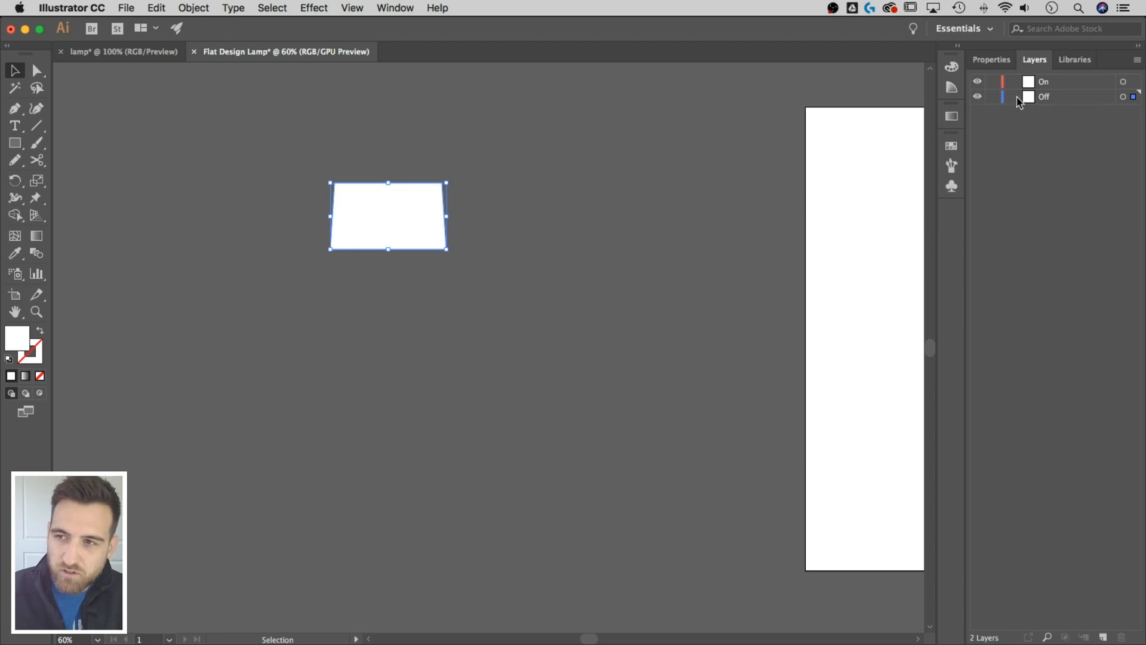
{"action": "left_click", "coordinate": [1051, 87]}
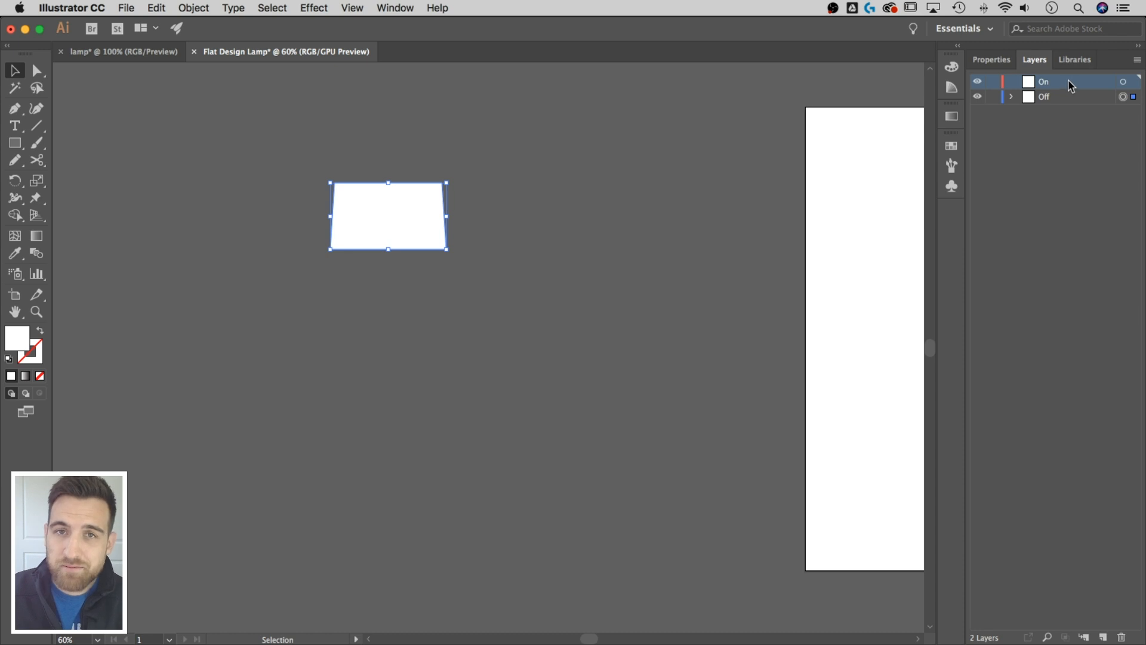
{"action": "left_click", "coordinate": [1123, 83]}
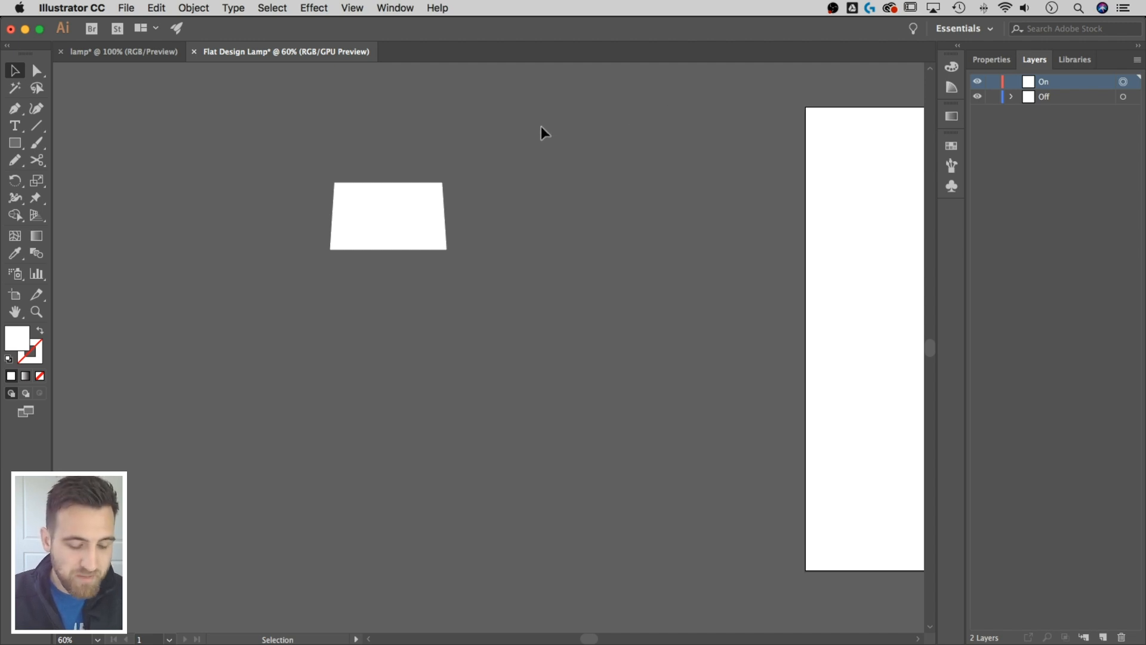
- Paste the cut lower lamp piece in place onto the On layer
{"action": "key", "text": "a"}
{"action": "key", "text": "super+f"}
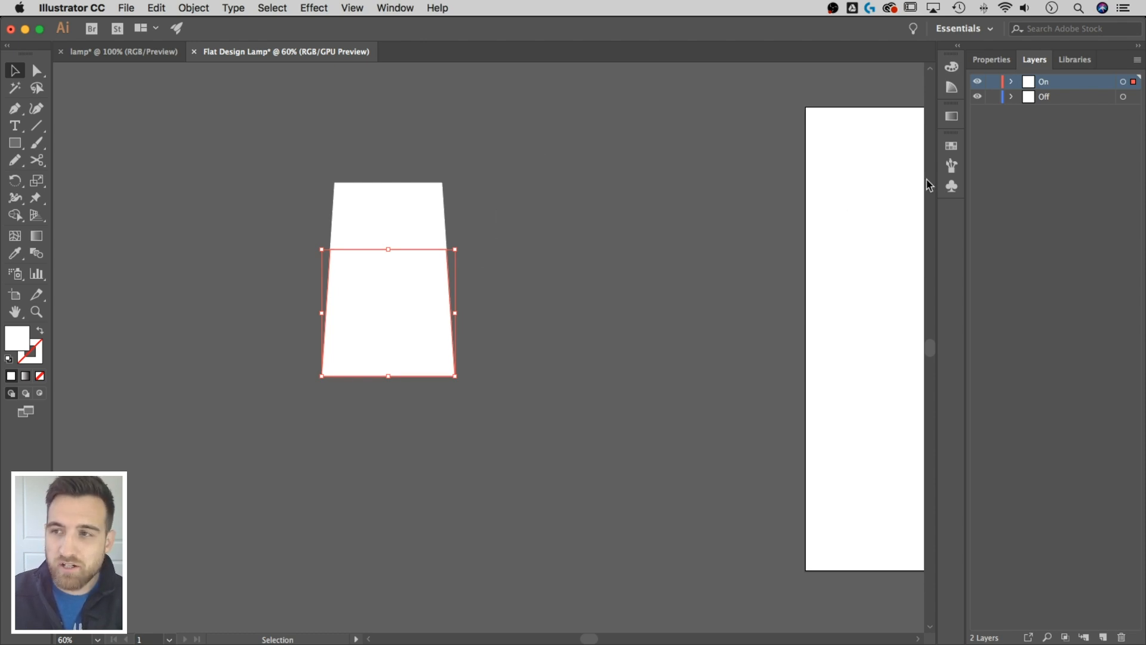
{"action": "left_click", "coordinate": [1011, 82]}
{"action": "left_click", "coordinate": [1012, 83]}
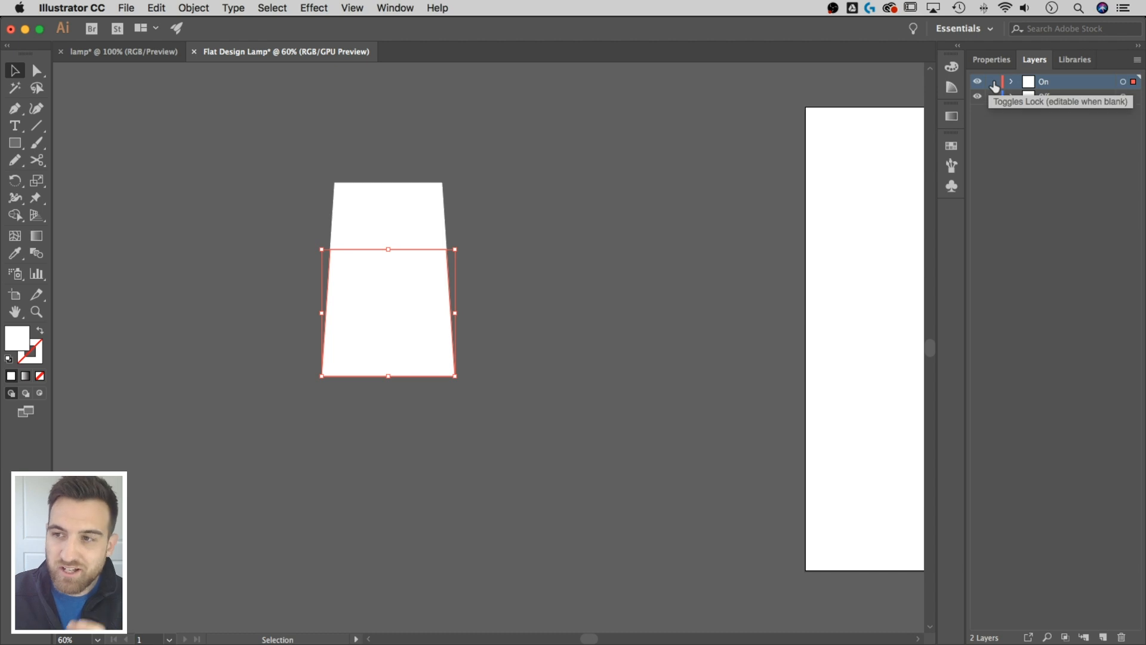
- Lock and hide the On layer, then make the Off layer active with nothing selected
{"action": "left_click", "coordinate": [994, 83]}
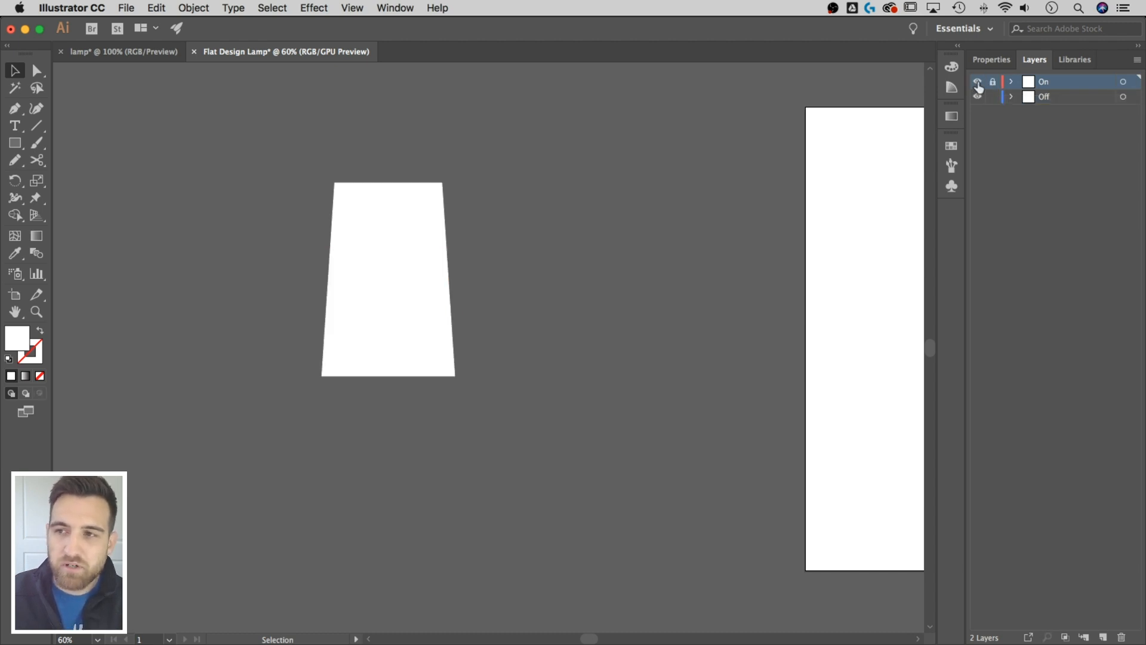
{"action": "left_click", "coordinate": [978, 84]}
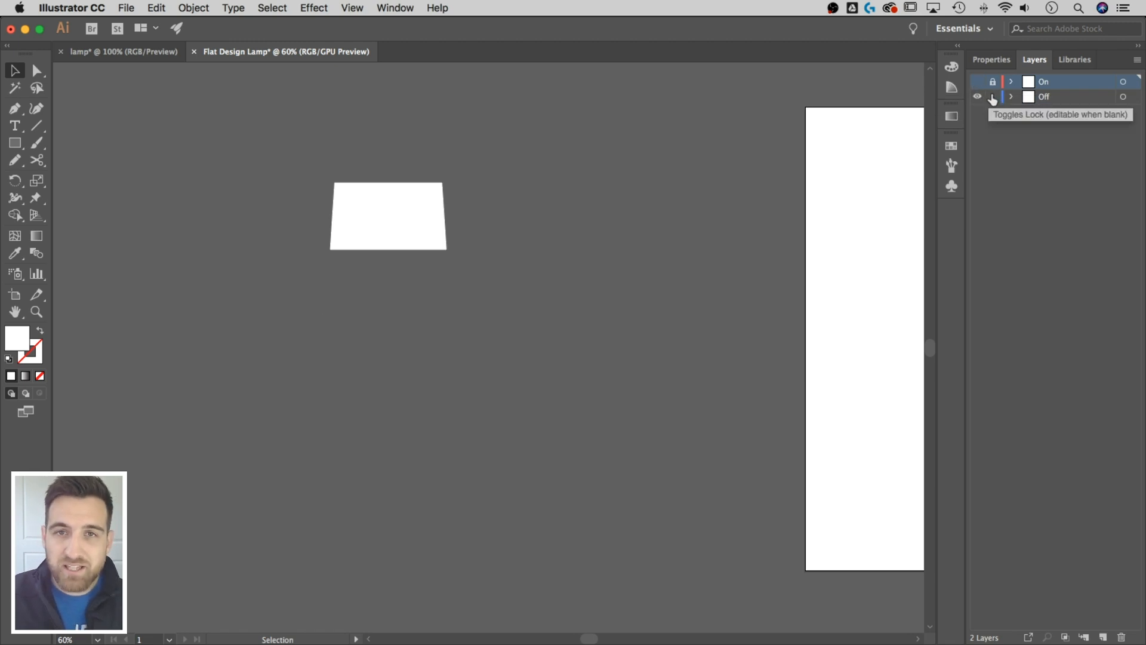
{"action": "left_click", "coordinate": [1063, 97]}
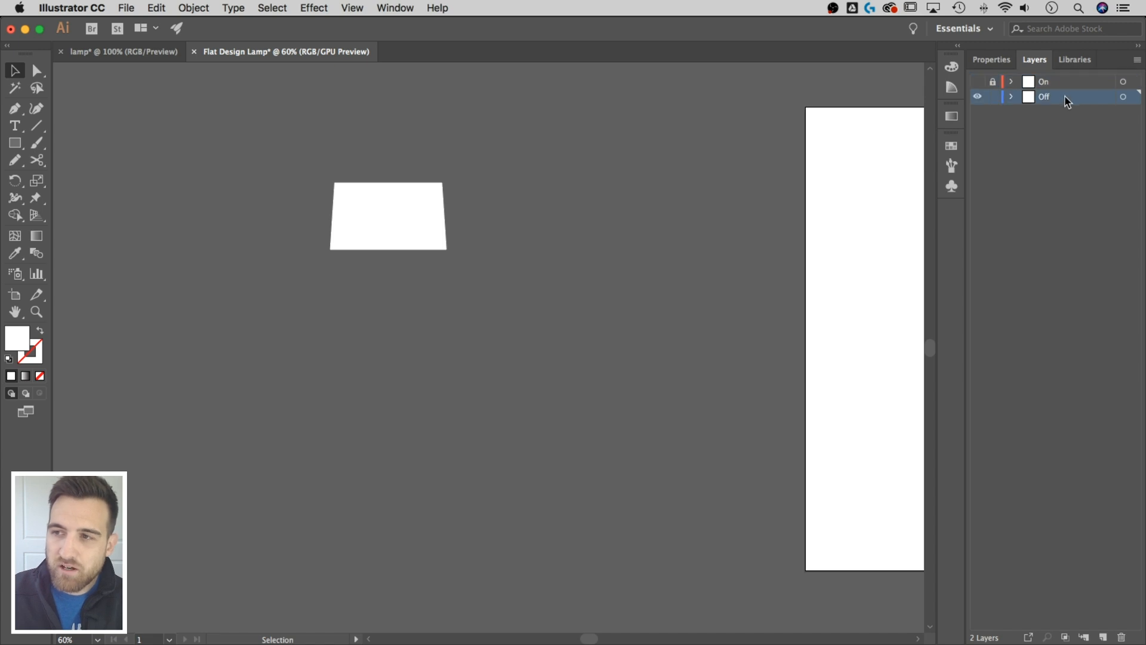
{"action": "left_click", "coordinate": [1122, 98]}
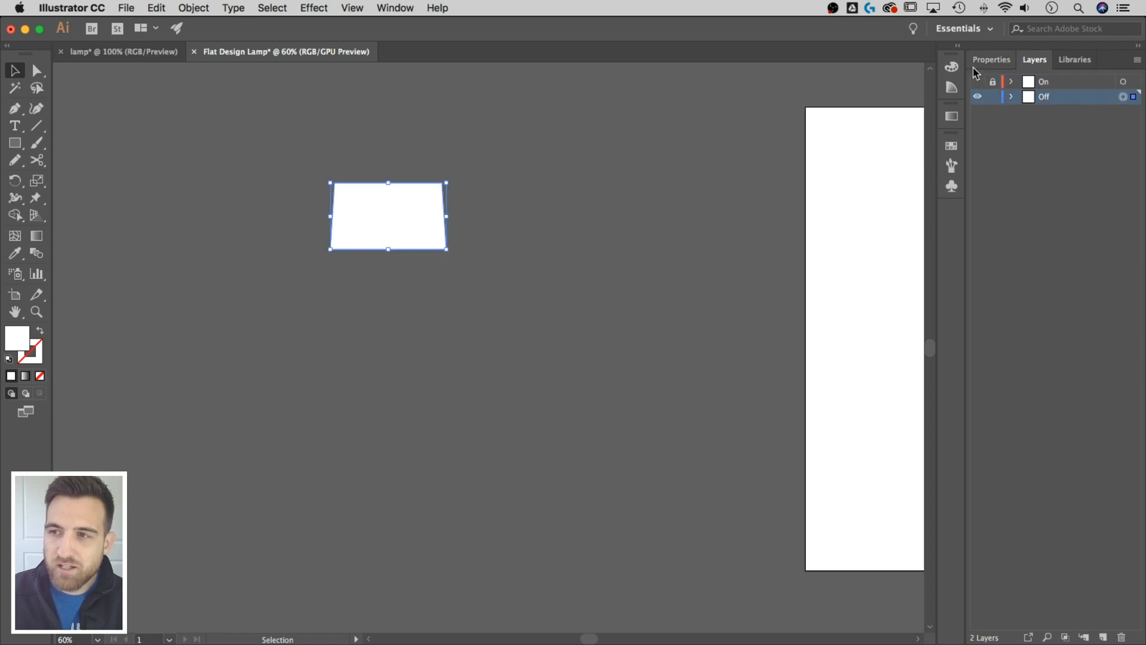
{"action": "left_click", "coordinate": [988, 60]}
{"action": "left_click", "coordinate": [629, 248]}
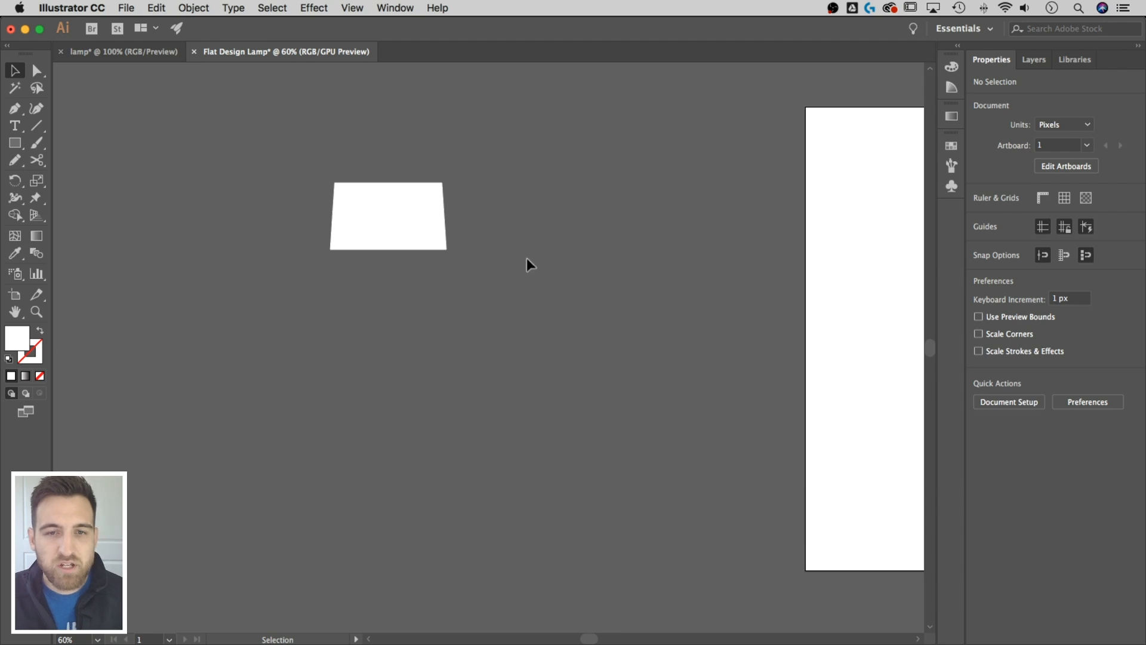
- Draw a narrow vertical rectangle about 14 × 396 px beside the lampshade as the lamp pole
{"action": "left_click", "coordinate": [378, 212]}
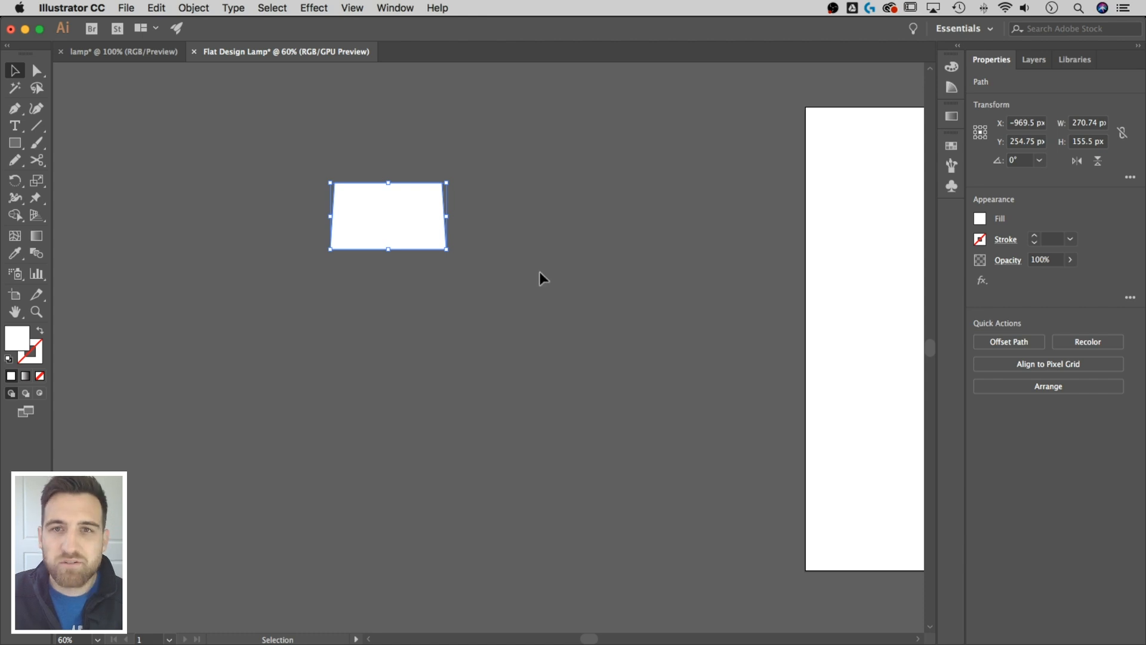
{"action": "left_click", "coordinate": [507, 273]}
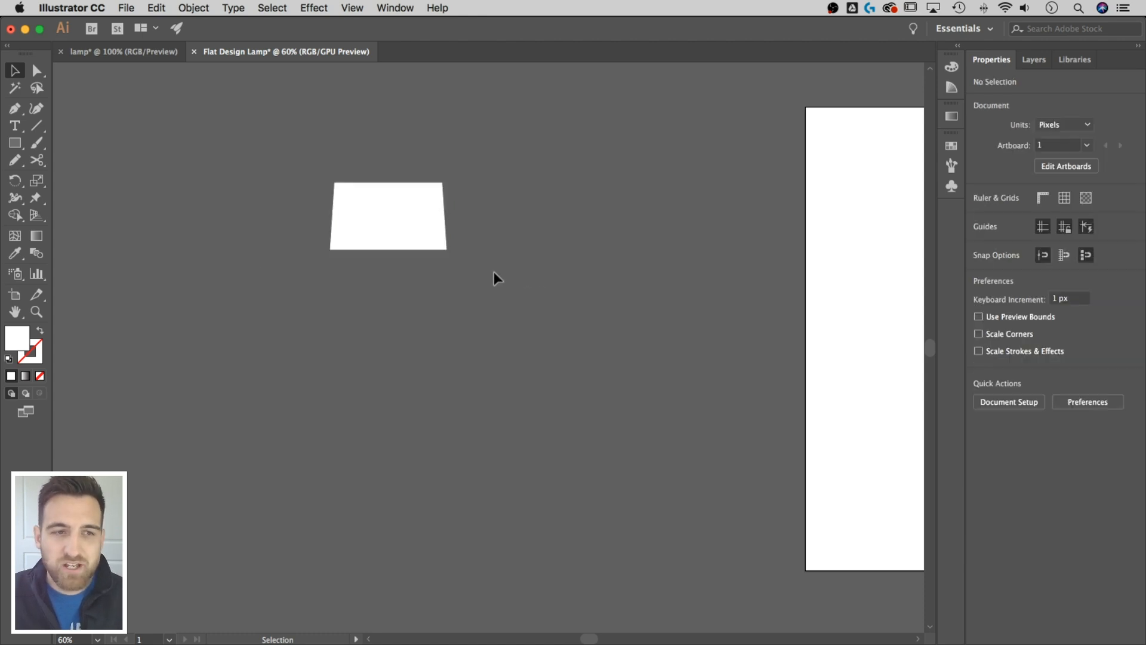
{"action": "left_click", "coordinate": [13, 145]}
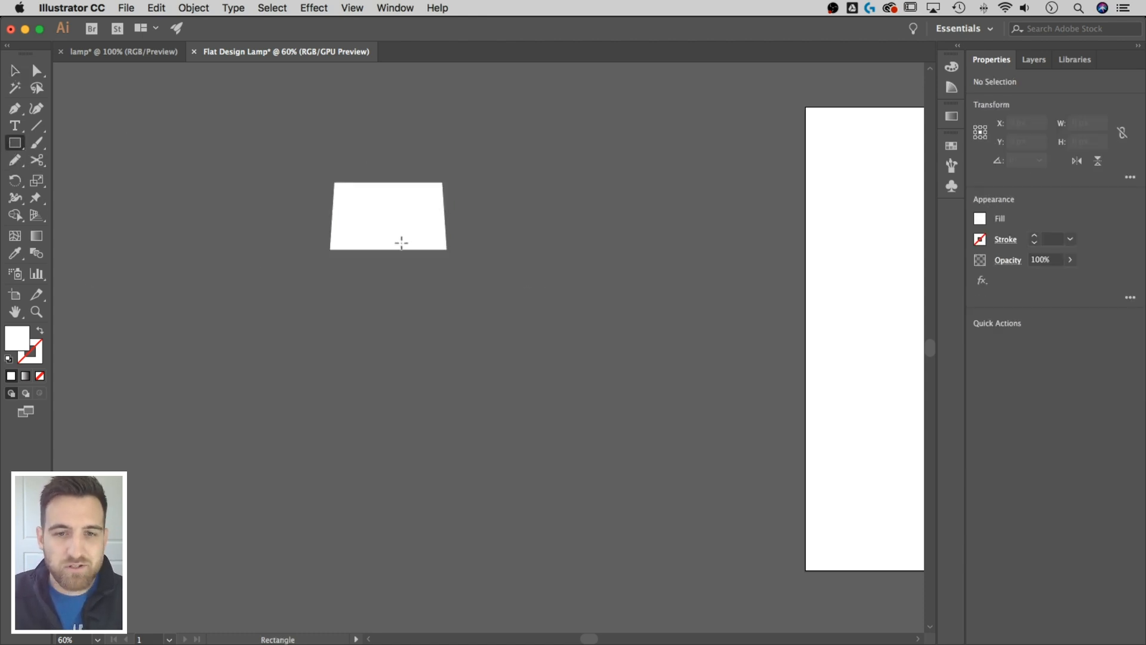
{"action": "left_click_drag", "start_coordinate": [279, 175], "coordinate": [285, 345]}
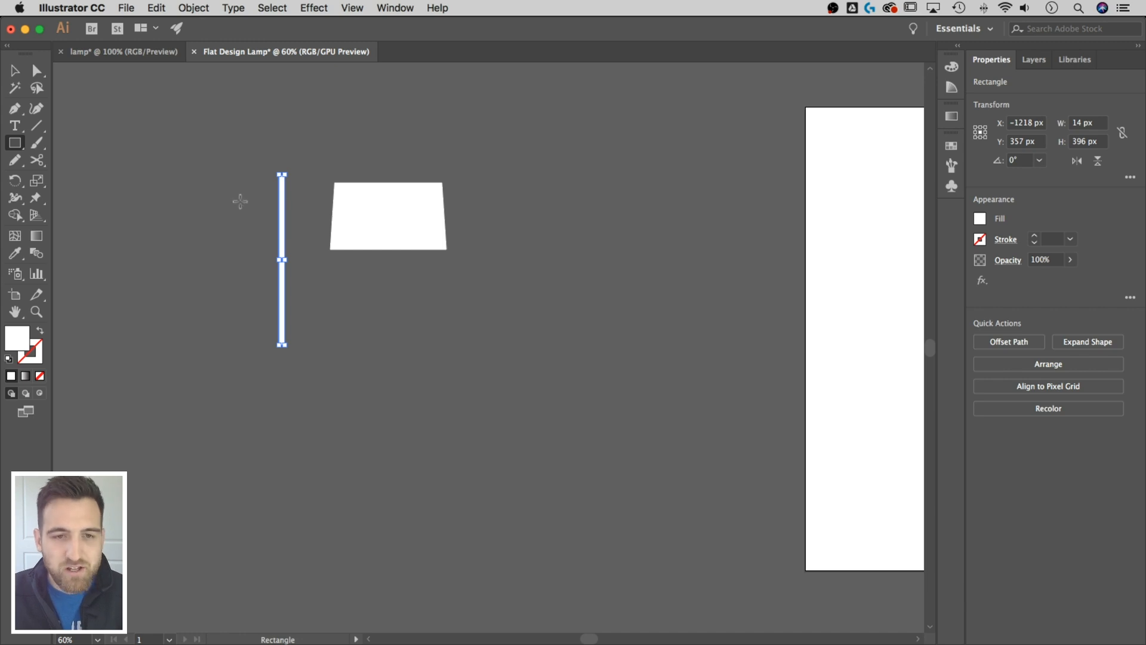
{"action": "key", "text": "v"}
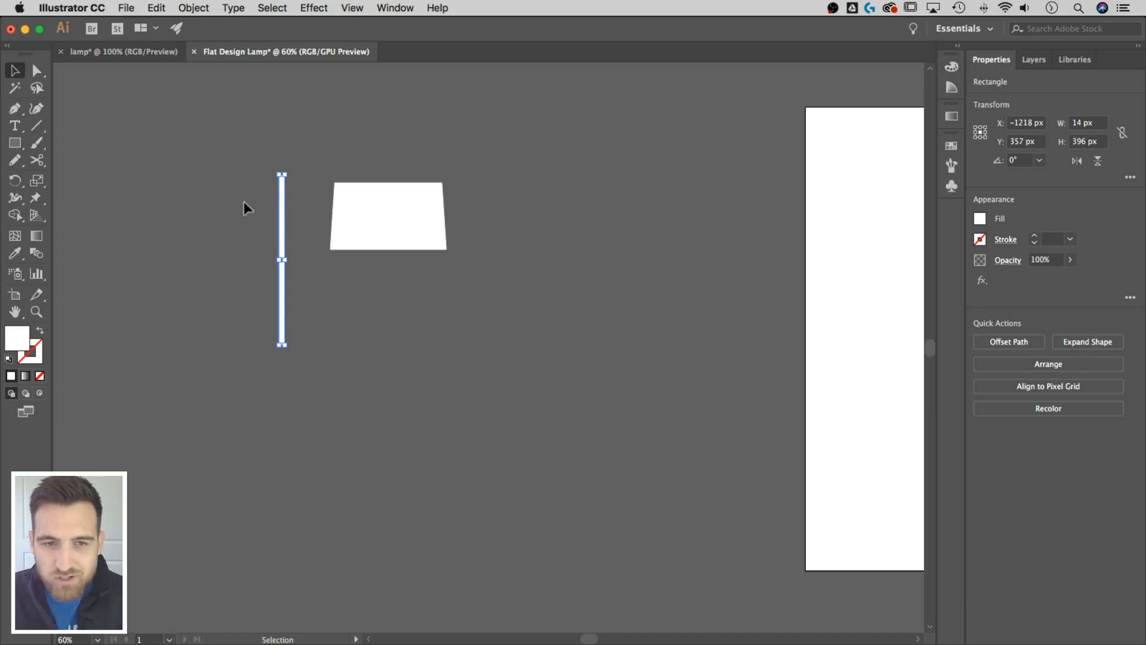
- Dock the Align panel with the collapsed panels and centre the pole horizontally on the lampshade, using the lampshade as key object
{"action": "left_click", "coordinate": [416, 223], "text": "shift"}
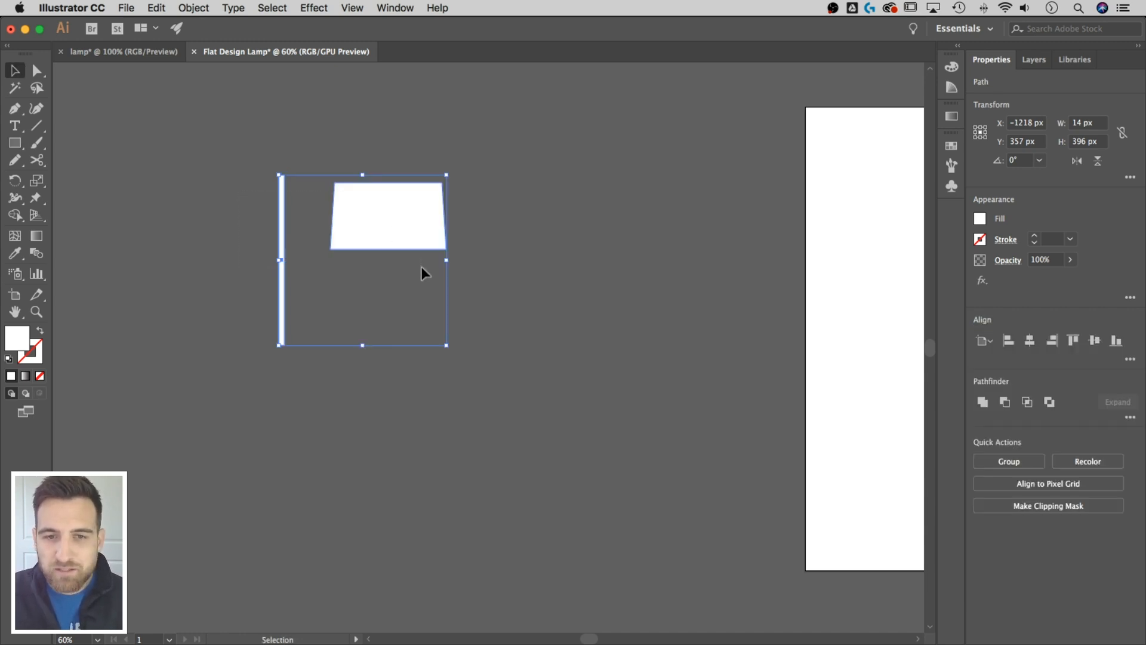
{"action": "left_click", "coordinate": [390, 203]}
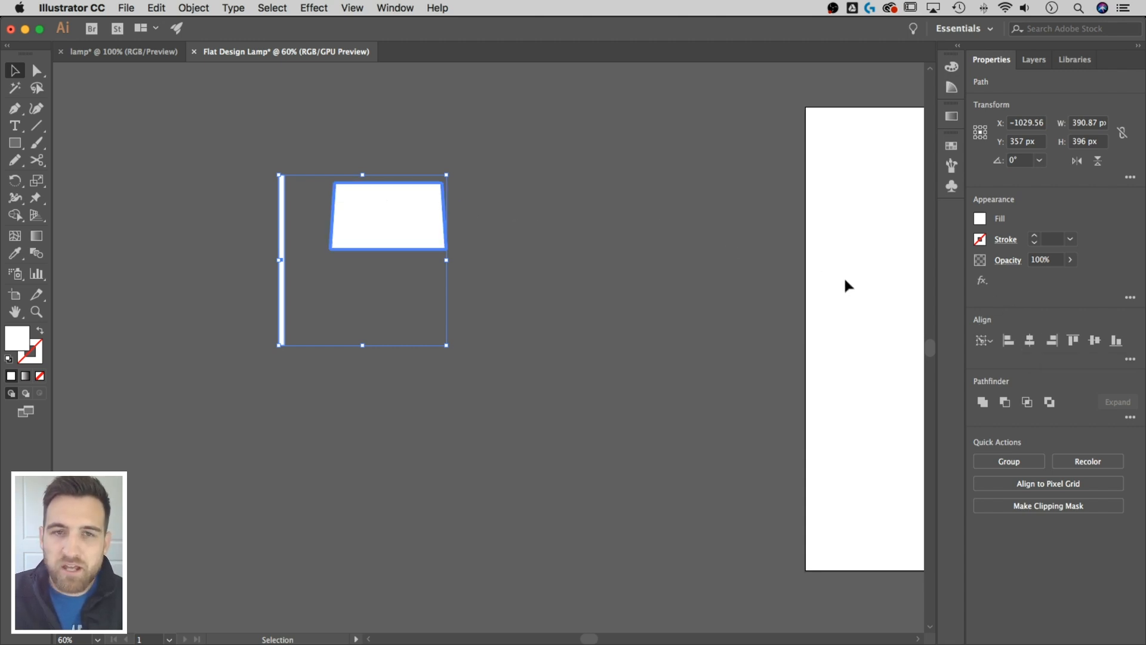
{"action": "left_click", "coordinate": [382, 8]}
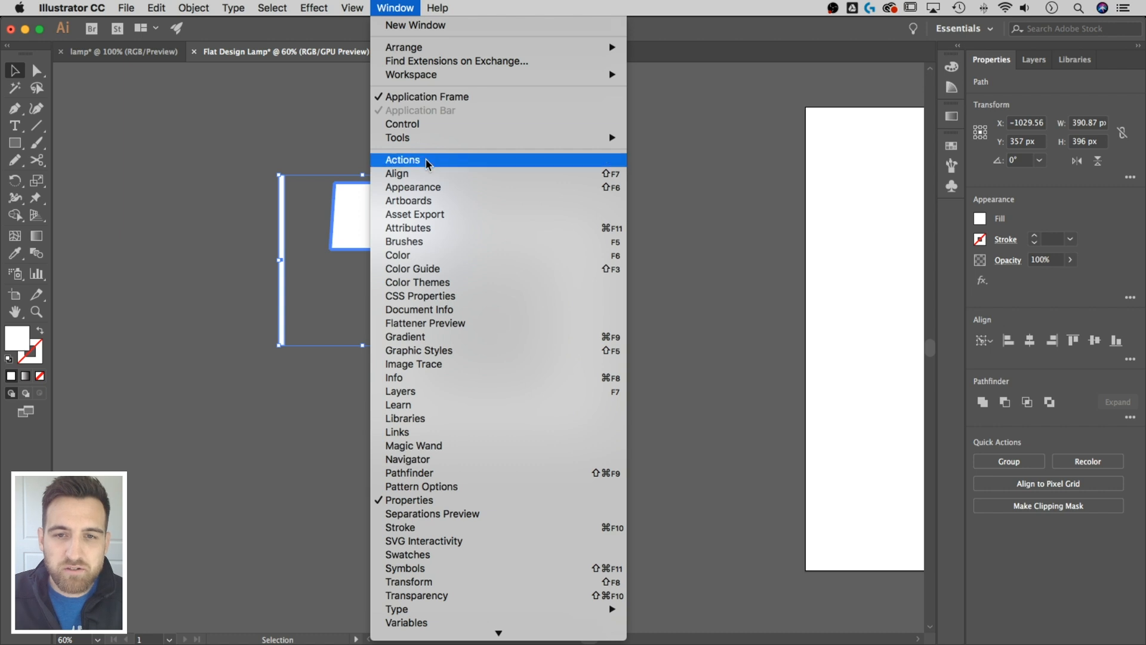
{"action": "left_click", "coordinate": [412, 171]}
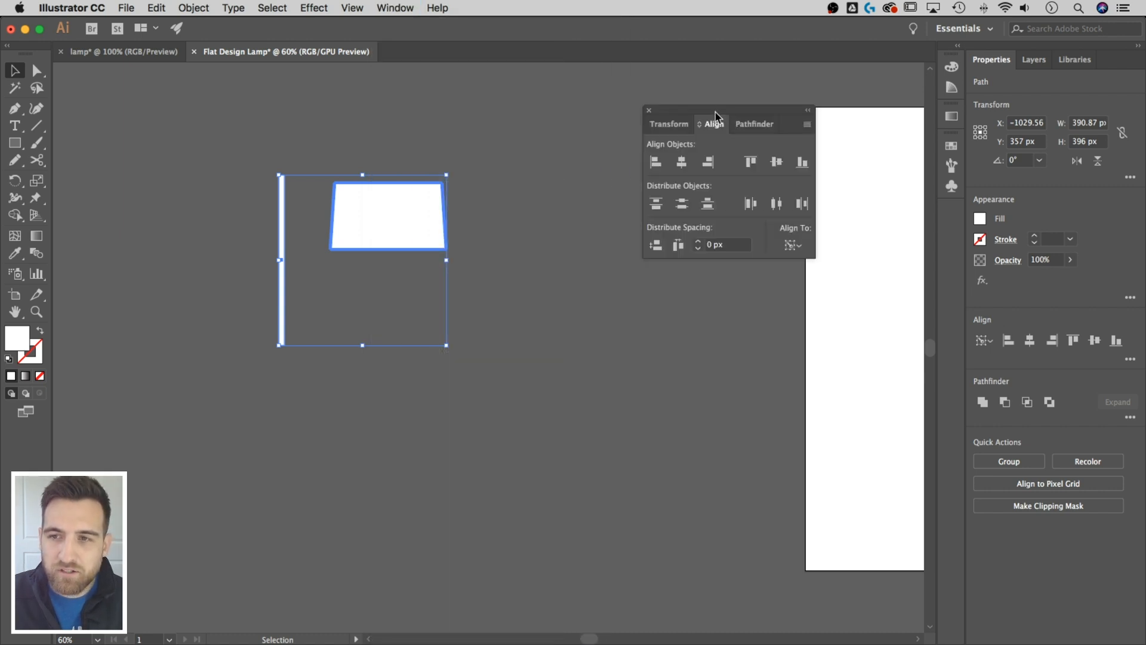
{"action": "left_click_drag", "start_coordinate": [720, 115], "coordinate": [952, 216]}
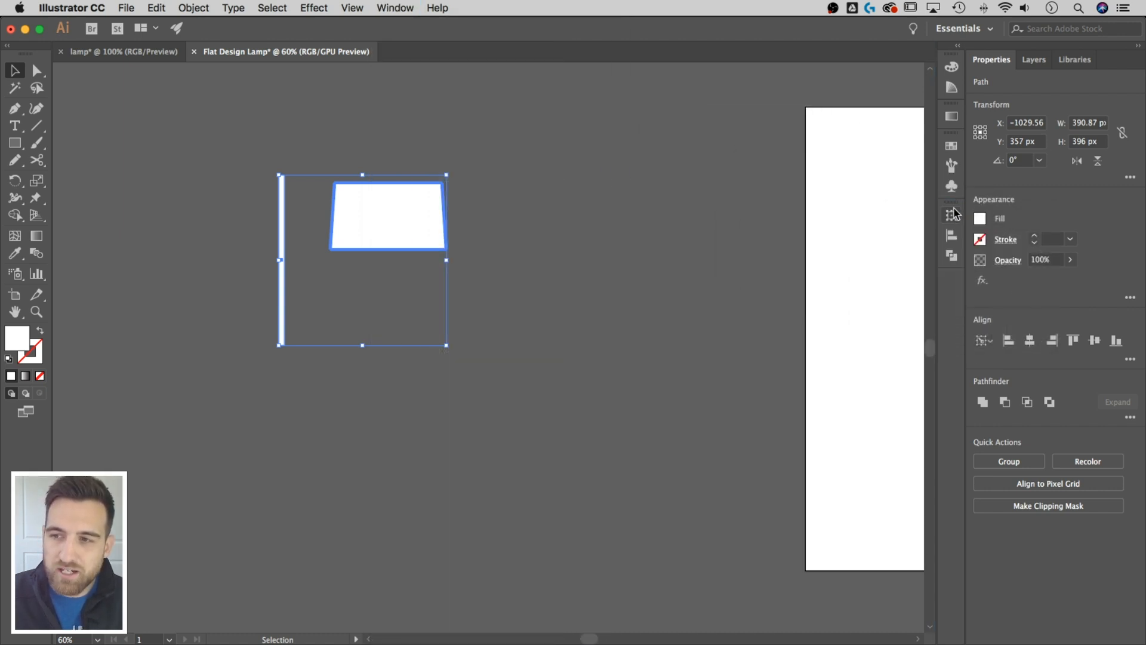
{"action": "left_click", "coordinate": [949, 236]}
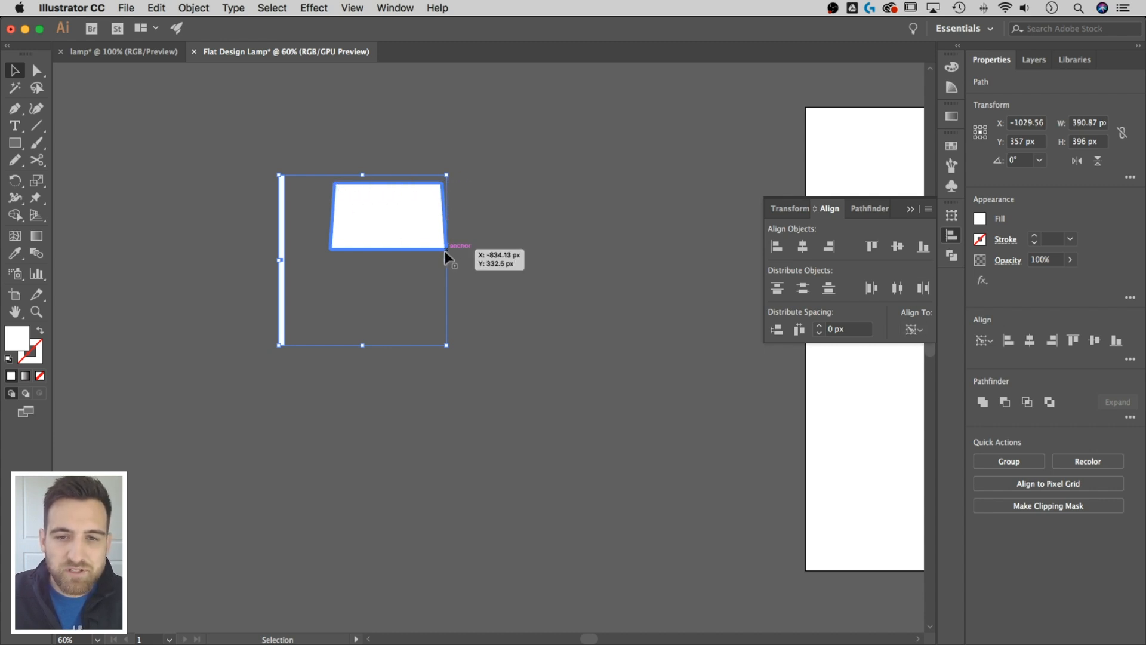
{"action": "left_click", "coordinate": [803, 249]}
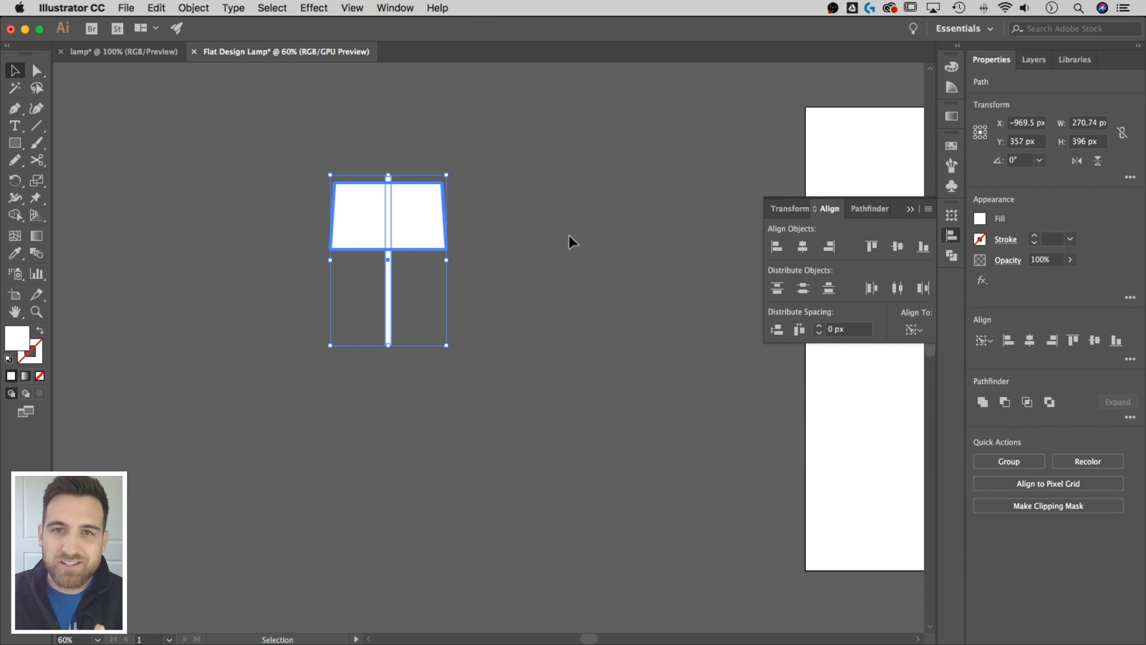
{"action": "left_click", "coordinate": [546, 219]}
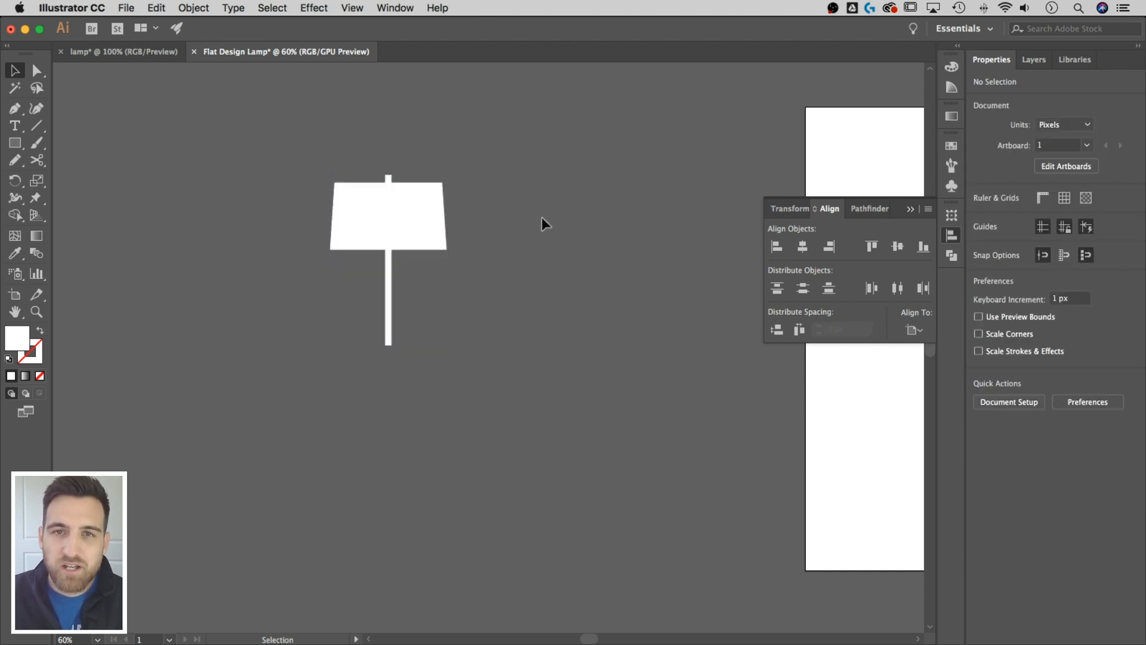
- Shorten the pole from its upper end to about 222 px tall so it starts at the lampshade's lower edge
{"action": "left_click", "coordinate": [389, 278]}
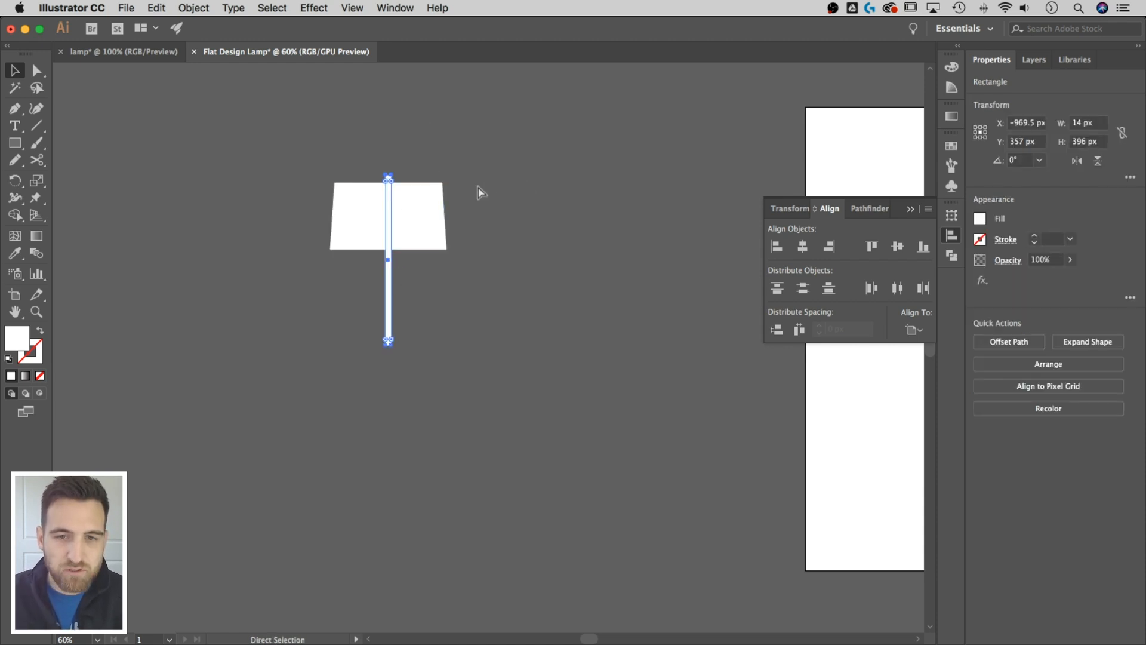
{"action": "key", "text": "a"}
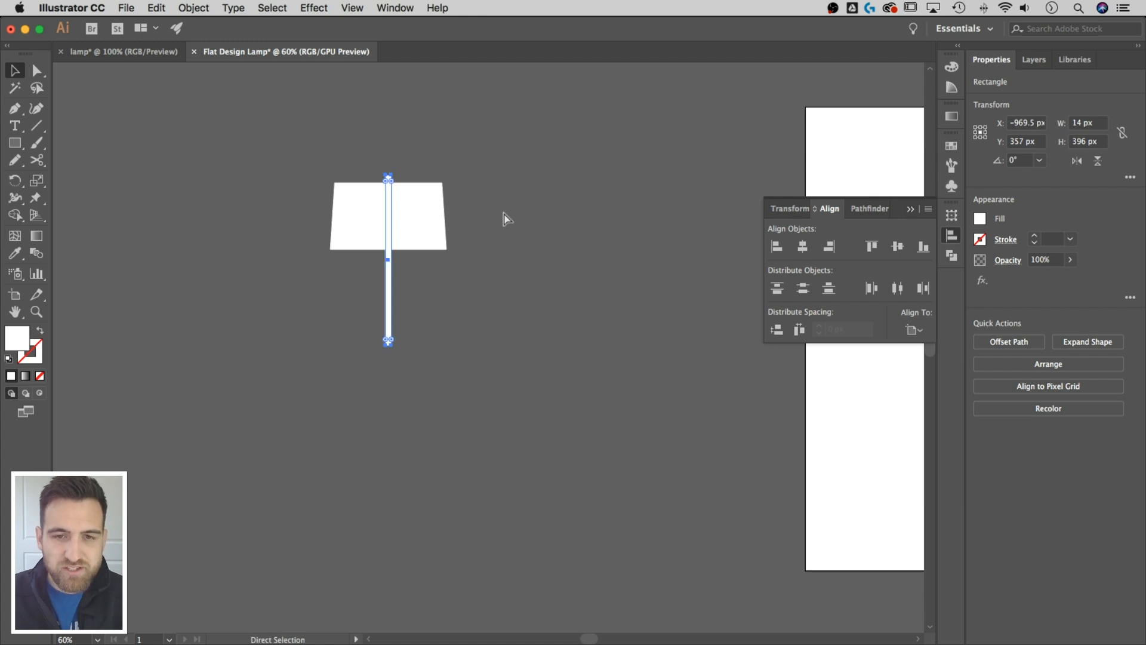
{"action": "key", "text": "super+equal"}
{"action": "key", "text": "super+equal"}
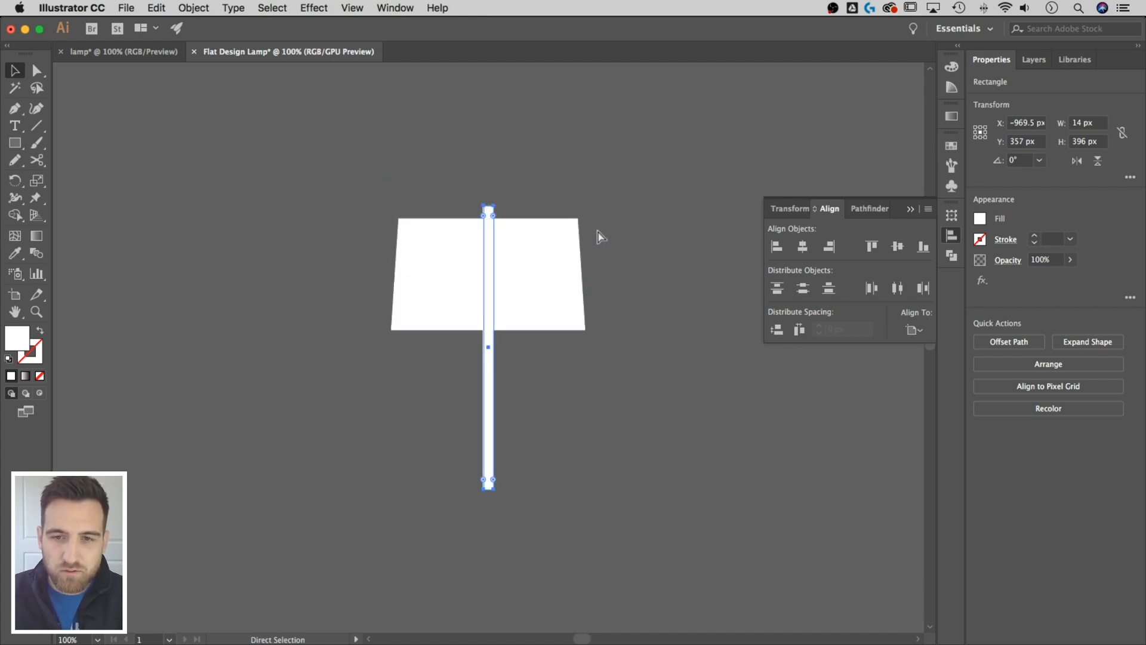
{"action": "left_click", "coordinate": [500, 133]}
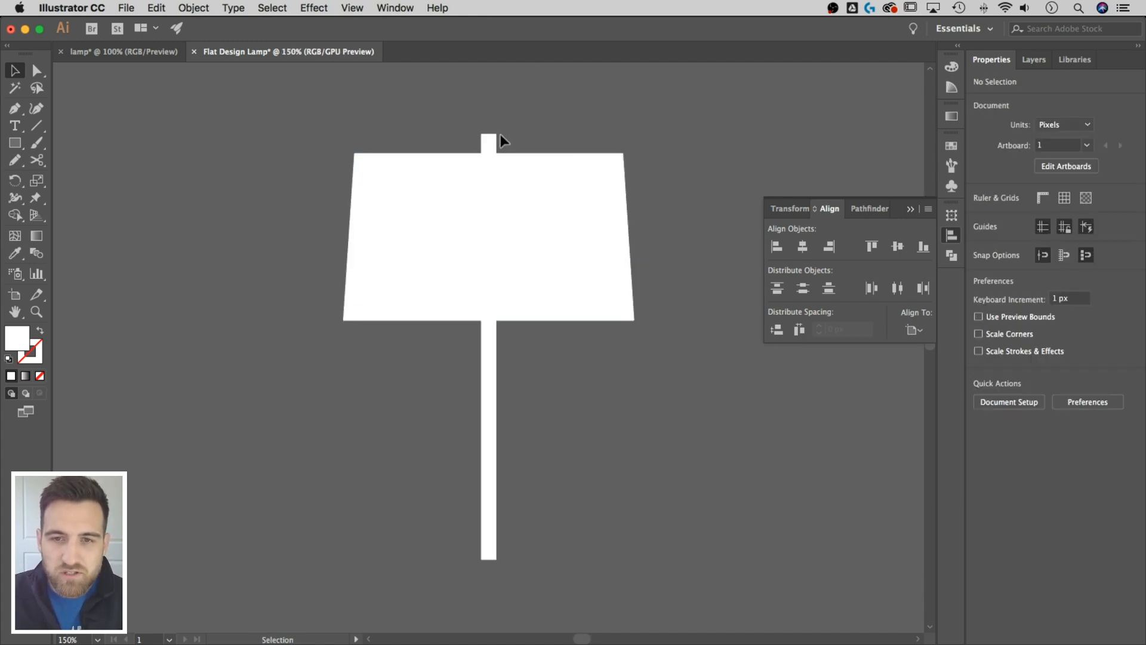
{"action": "left_click", "coordinate": [491, 136]}
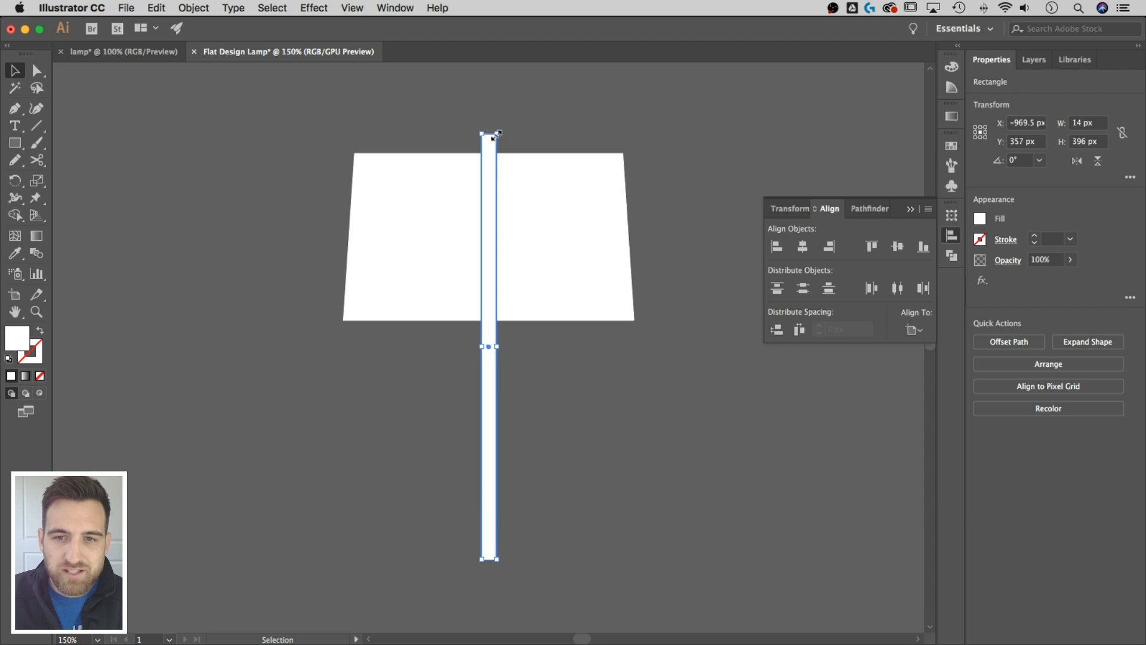
{"action": "left_click_drag", "start_coordinate": [497, 133], "coordinate": [498, 320]}
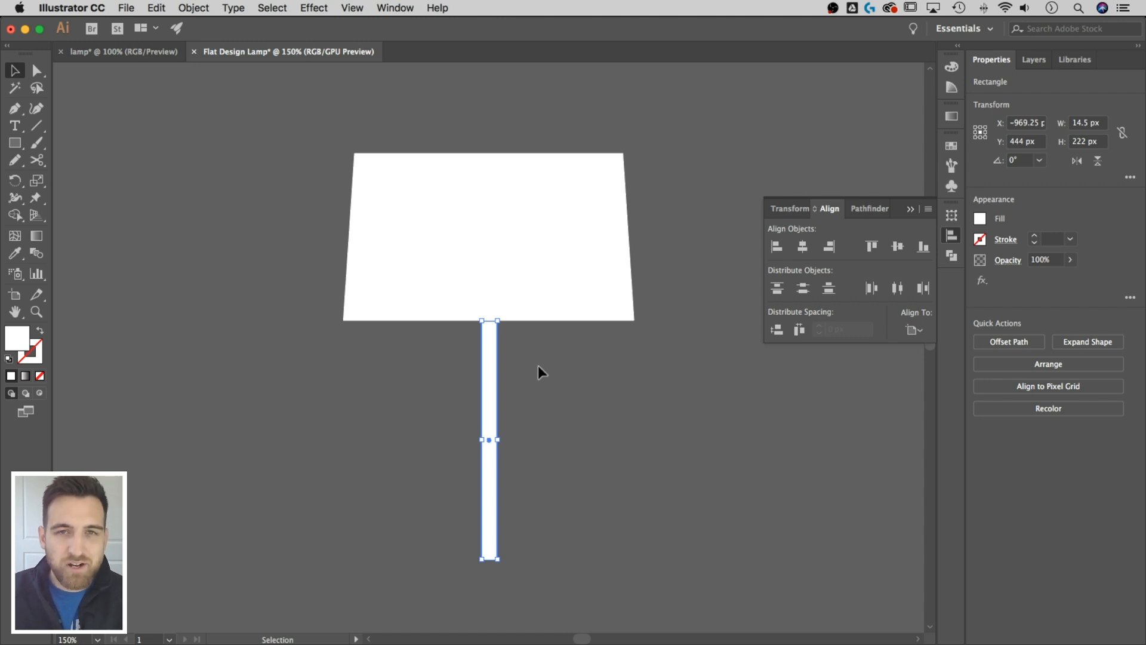
- Recentre the shortened pole horizontally on the lampshade, keeping the lampshade as the key object
{"action": "left_click_drag", "start_coordinate": [554, 350], "coordinate": [456, 274]}
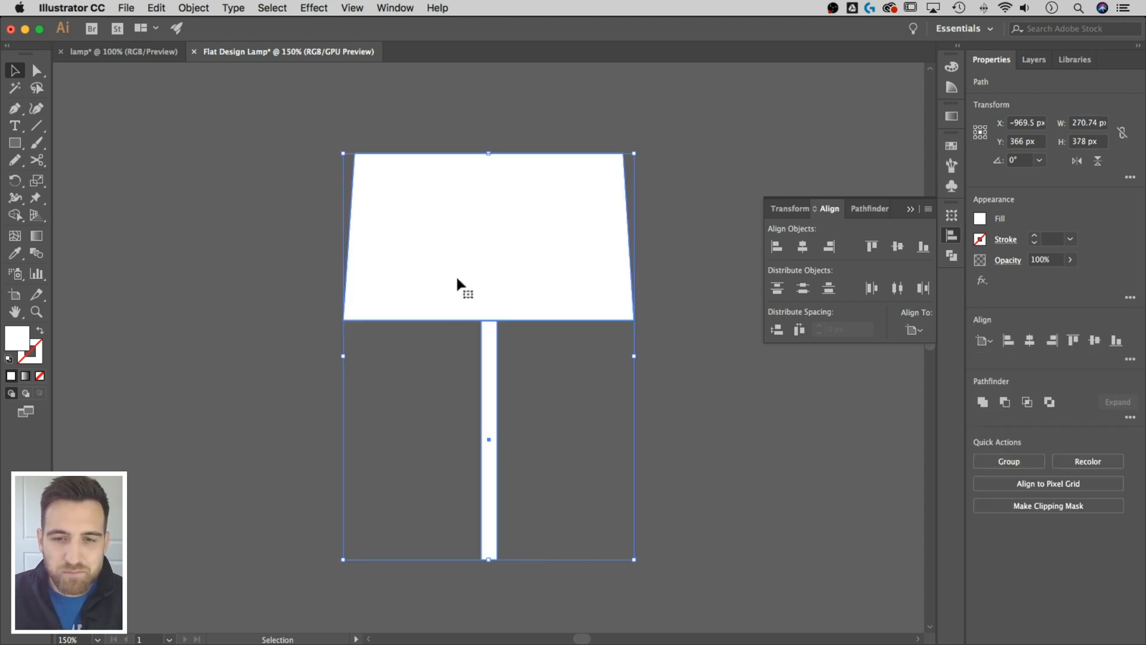
{"action": "left_click", "coordinate": [497, 224]}
{"action": "left_click", "coordinate": [803, 247]}
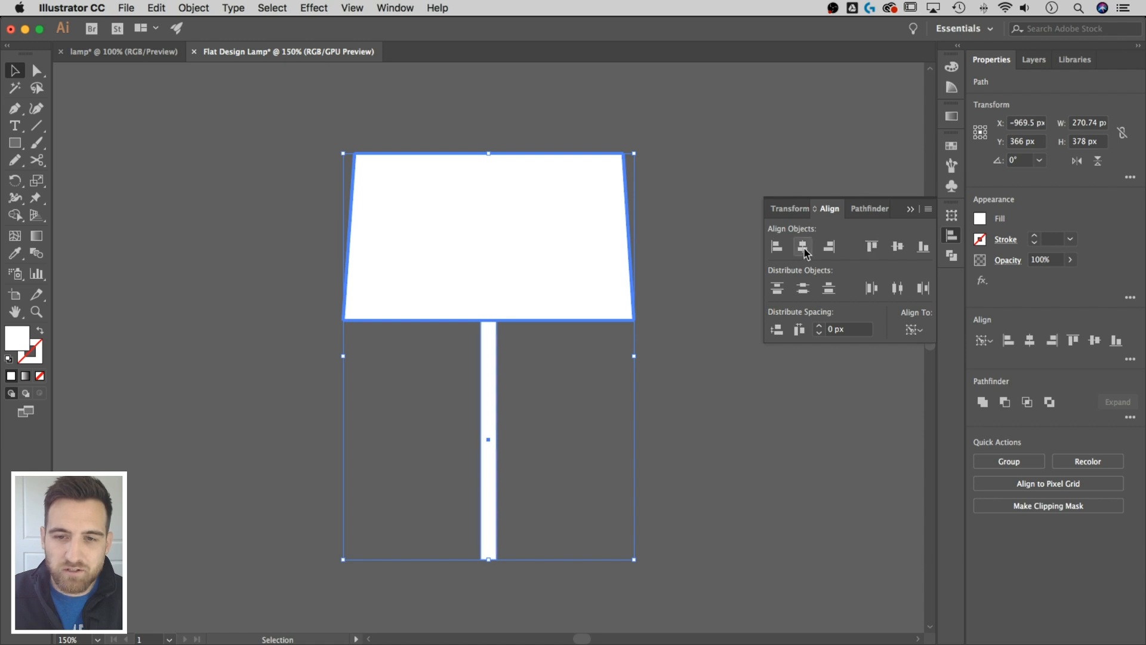
{"action": "left_click", "coordinate": [704, 306]}
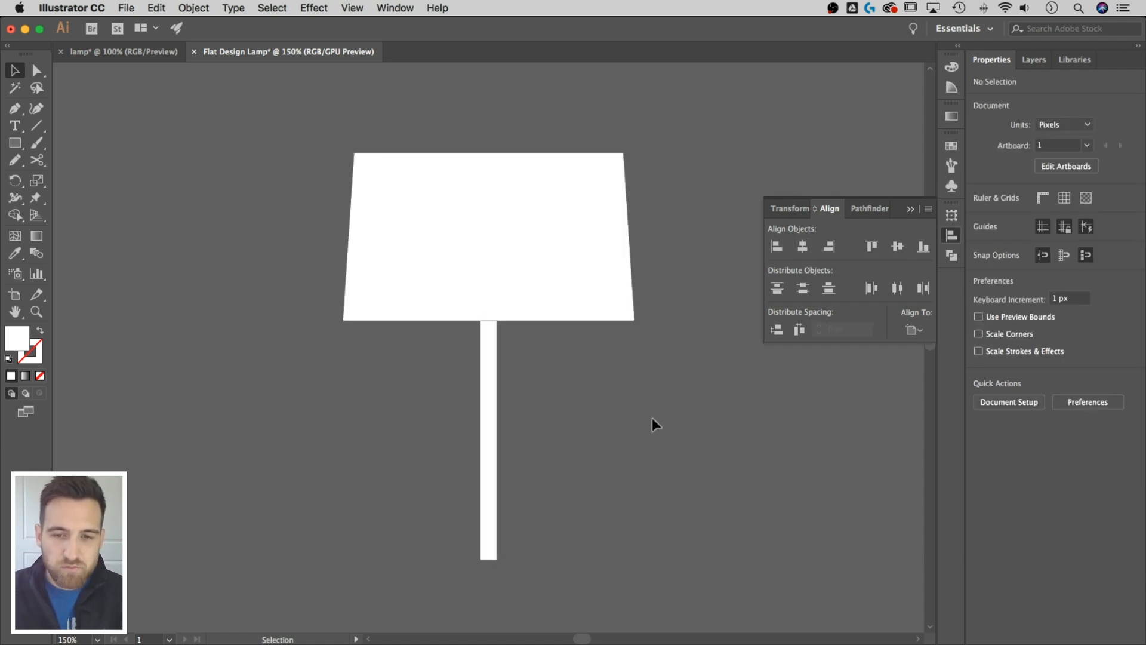
- Draw a rectangle about 52 × 37 px over the joint of lampshade and pole, and centre it horizontally on the lampshade
{"action": "left_click", "coordinate": [13, 145]}
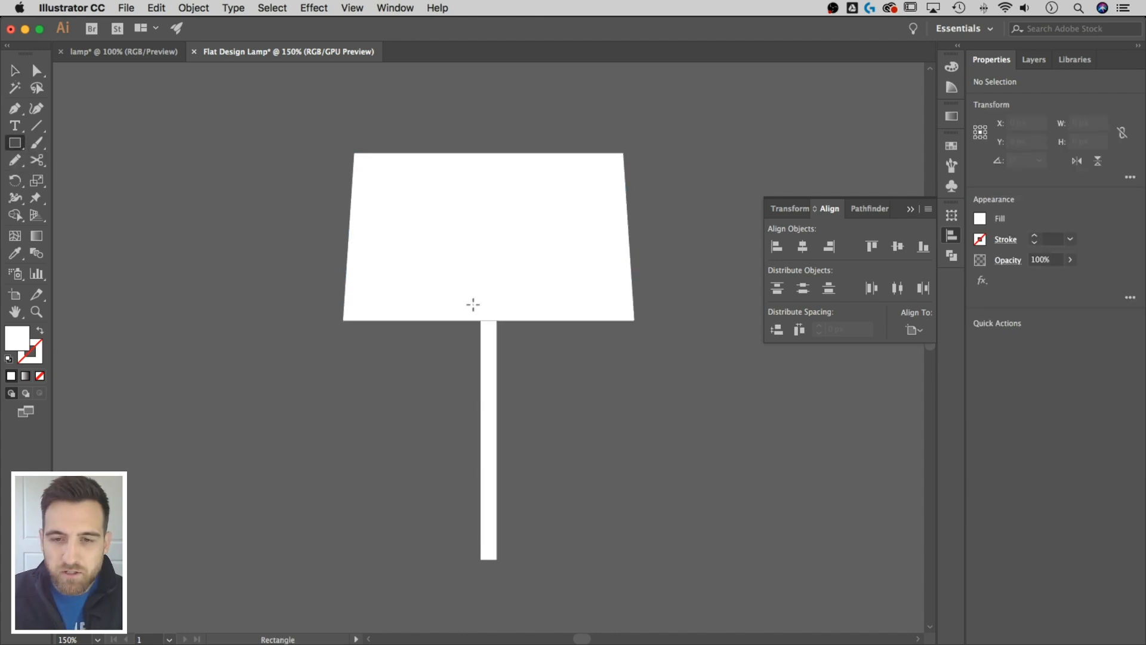
{"action": "left_click_drag", "start_coordinate": [452, 338], "coordinate": [508, 298]}
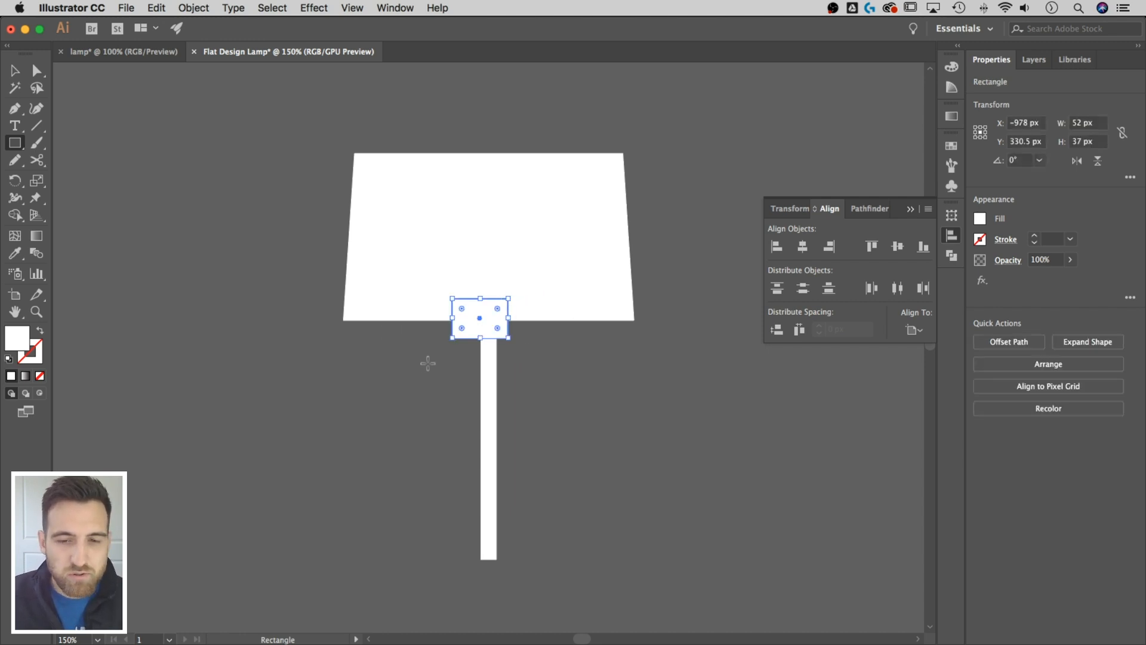
{"action": "key", "text": "v"}
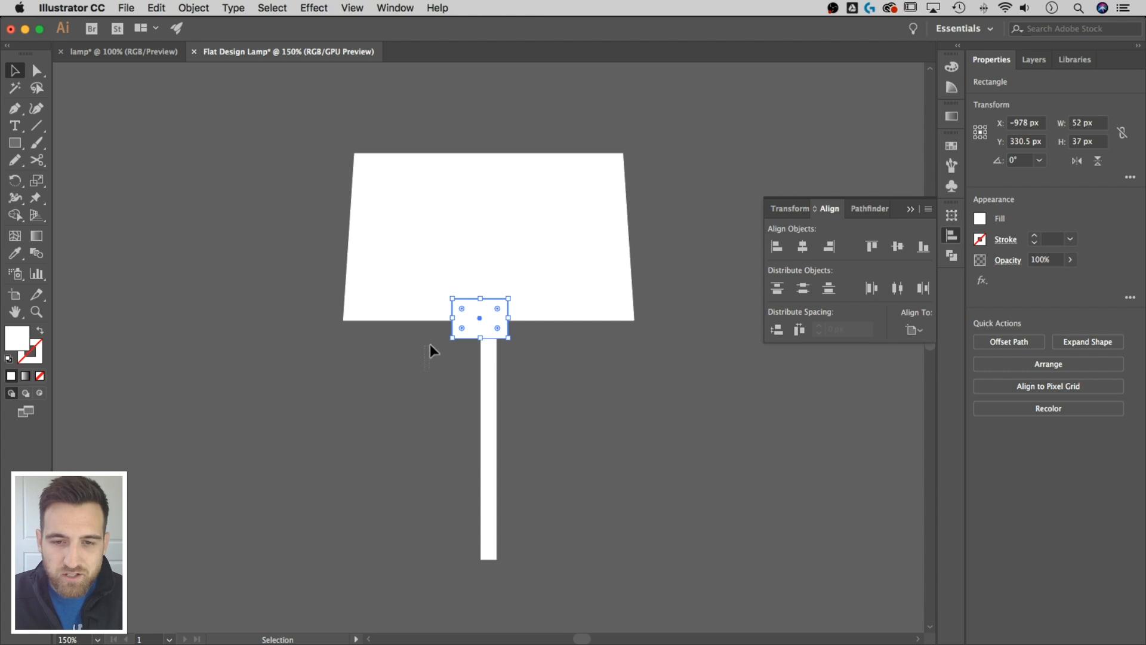
{"action": "left_click_drag", "start_coordinate": [434, 324], "coordinate": [459, 284]}
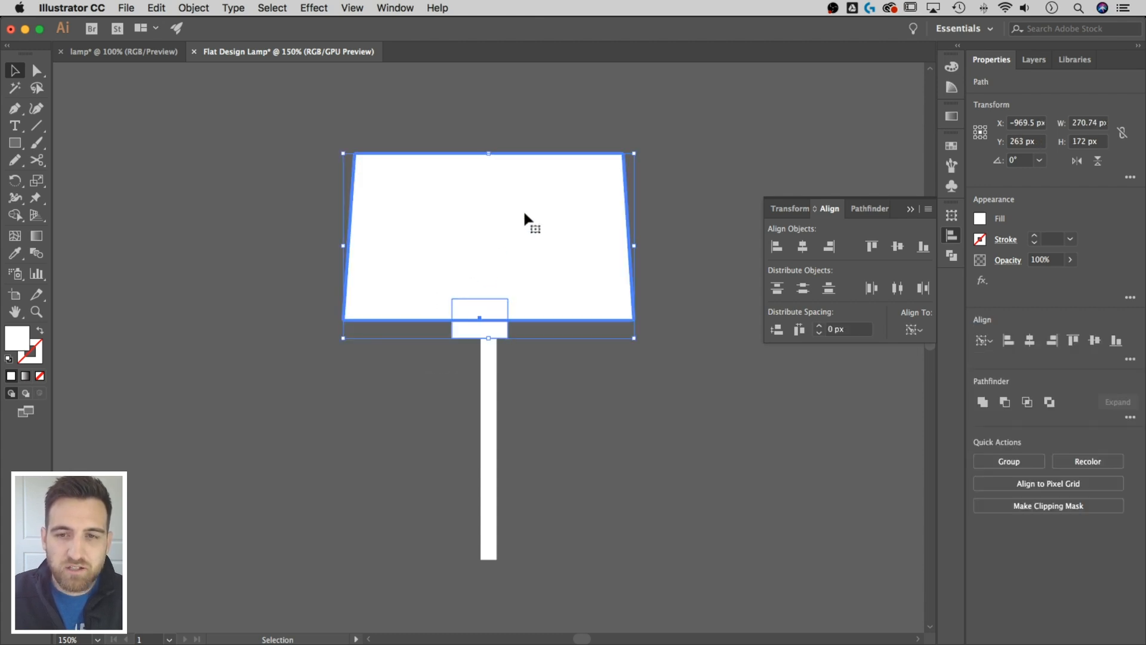
{"action": "left_click", "coordinate": [803, 247]}
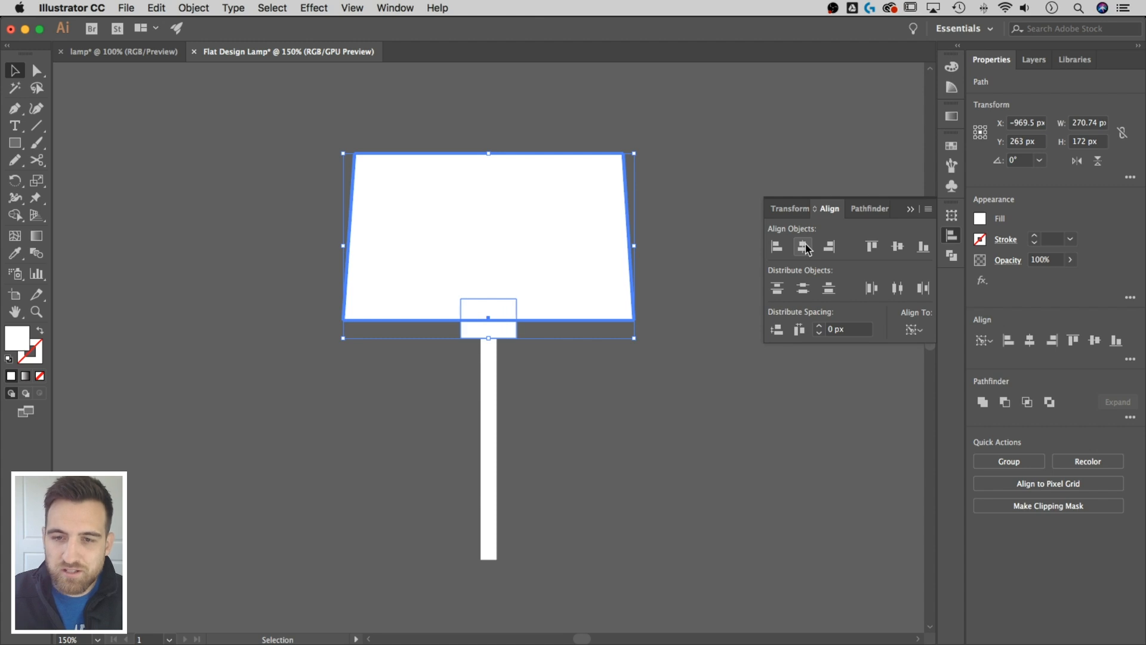
{"action": "left_click", "coordinate": [529, 358]}
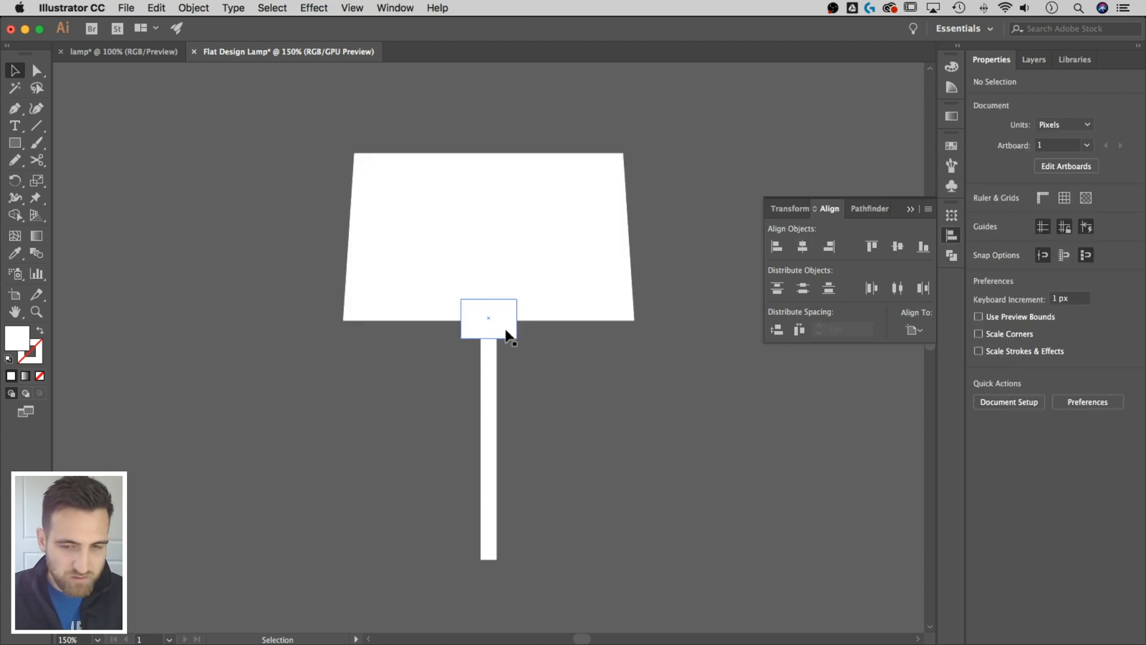
- Move the joint rectangle's two upper corner points 10 px outward each, shaping it into a trapezoid that widens towards the lampshade
{"action": "left_click", "coordinate": [505, 334]}
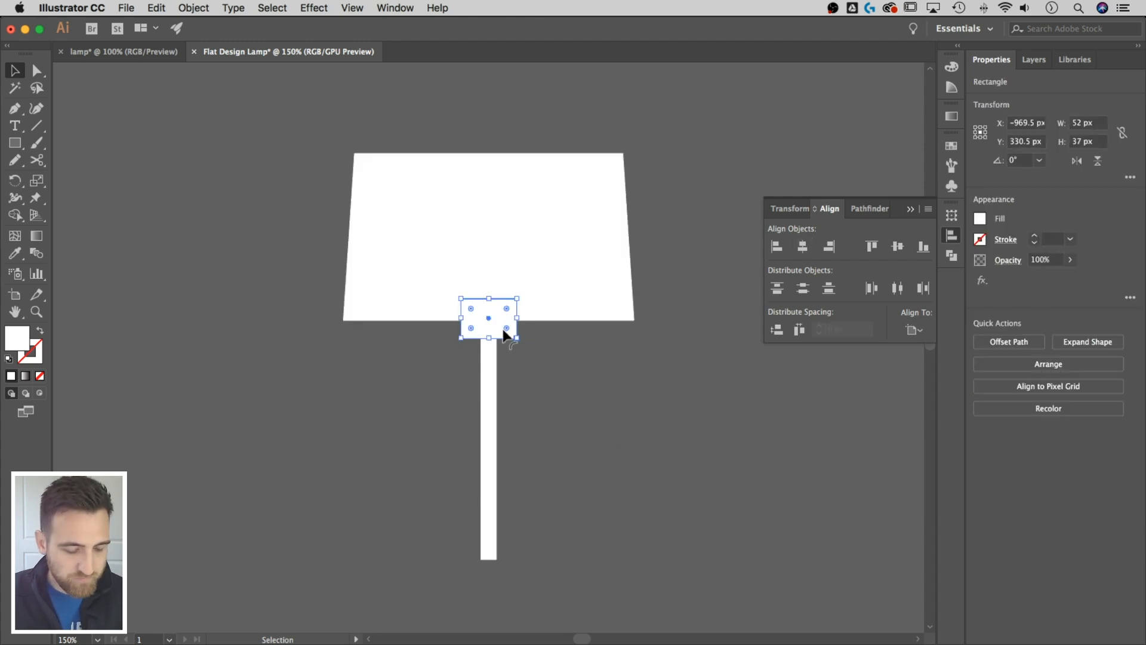
{"action": "key", "text": "a"}
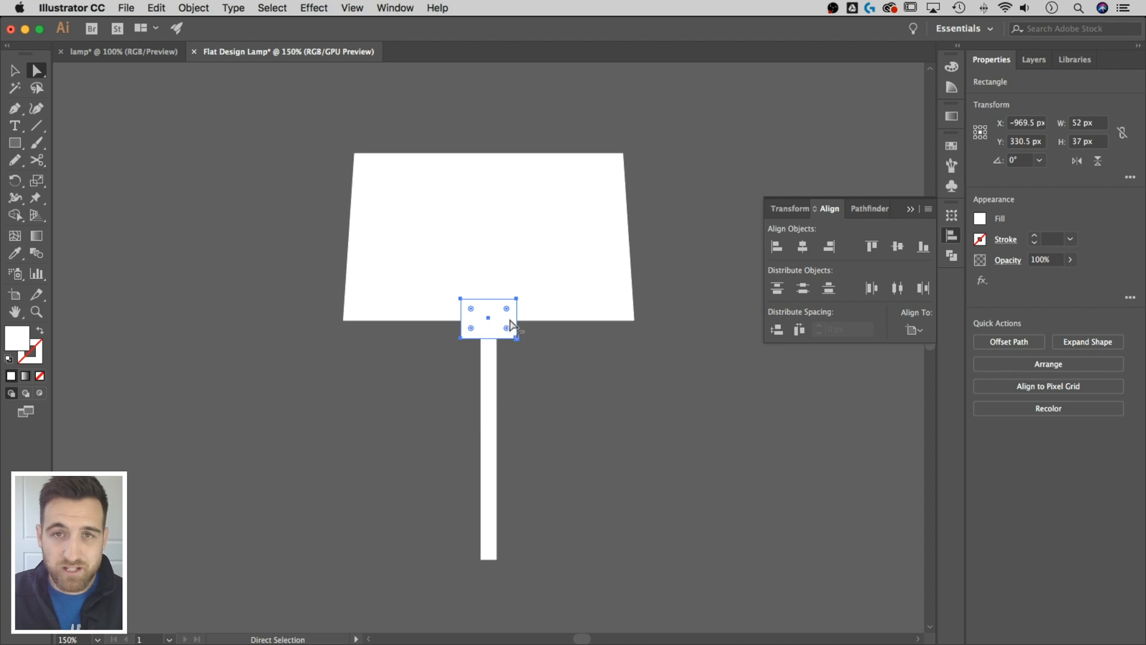
{"action": "left_click", "coordinate": [516, 299]}
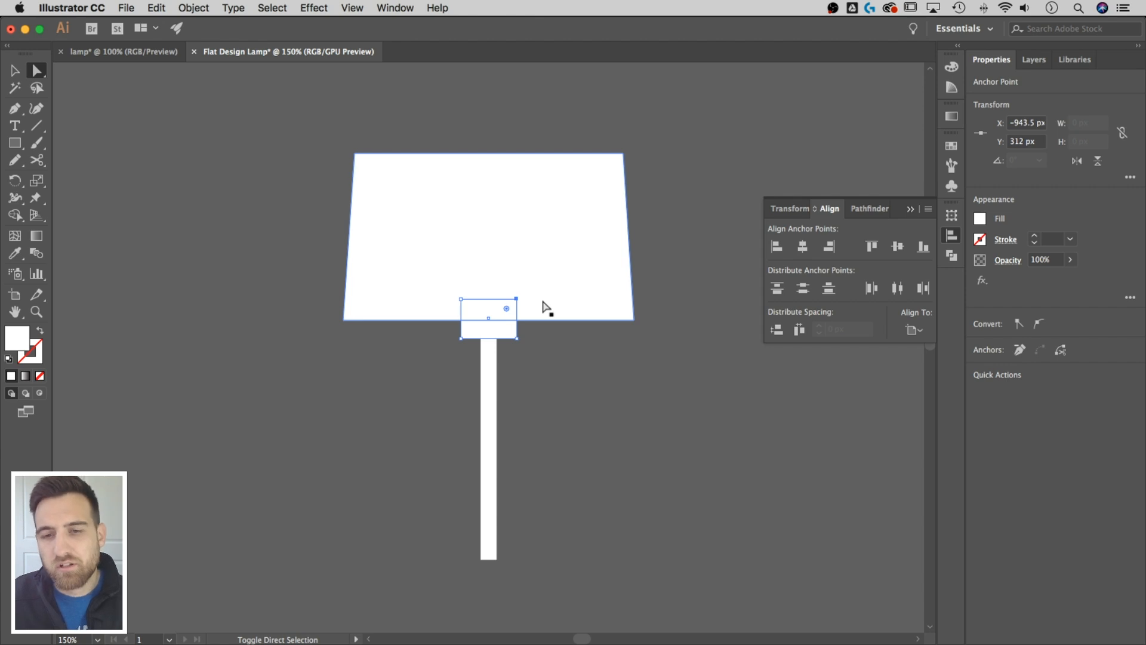
{"action": "key", "text": "shift+Right"}
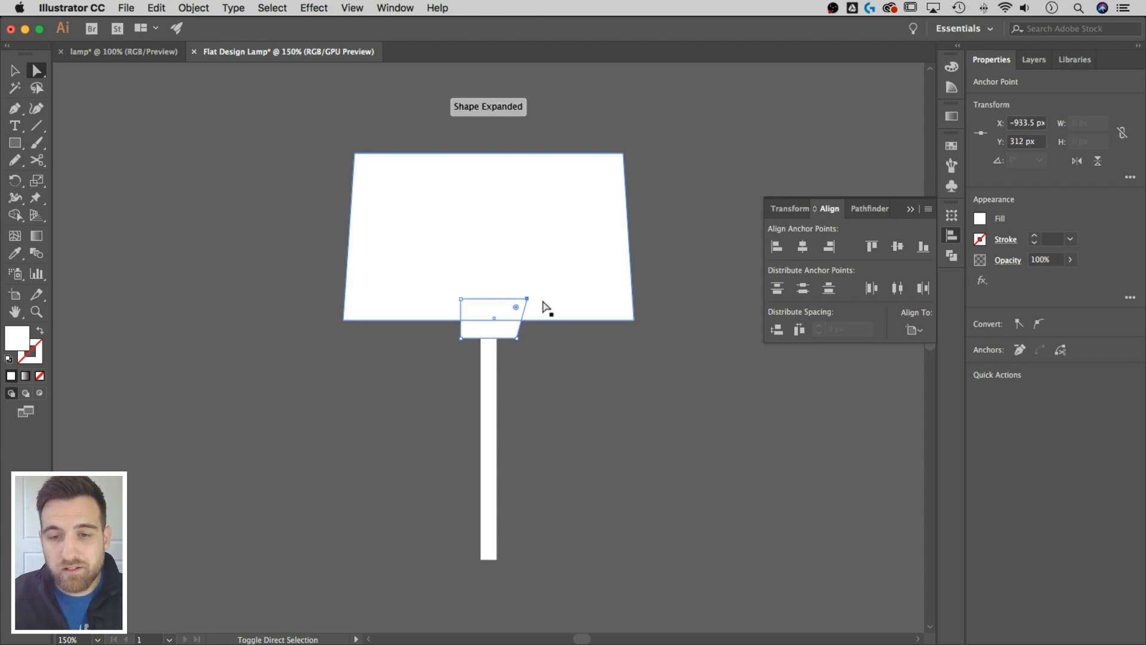
{"action": "left_click", "coordinate": [460, 298]}
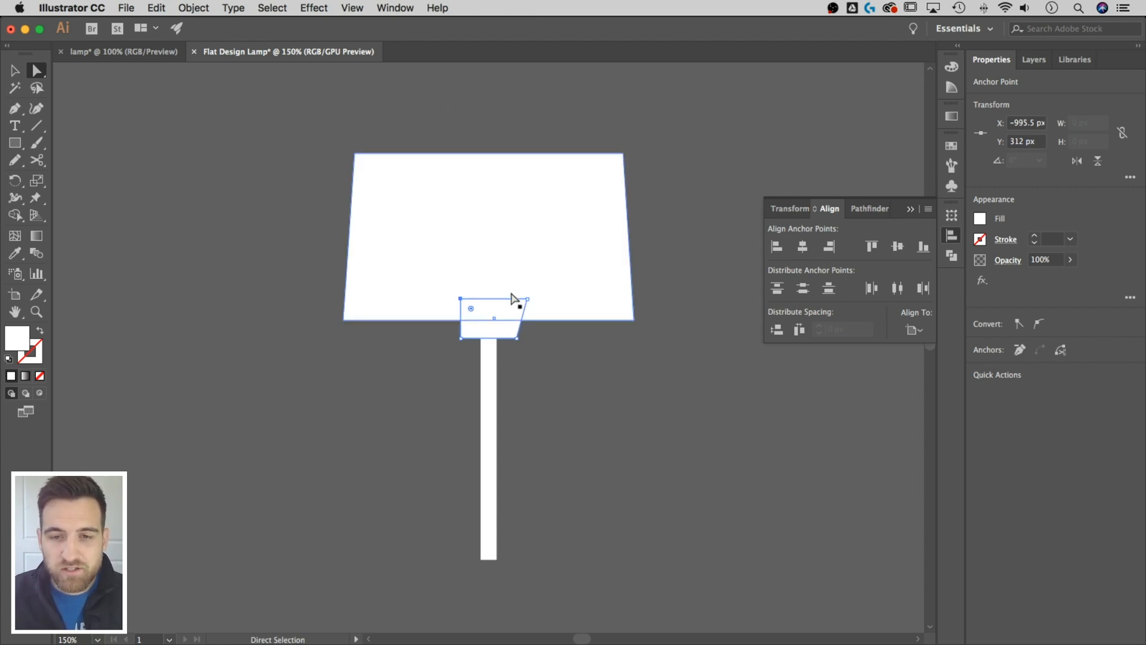
{"action": "key", "text": "shift+Left"}
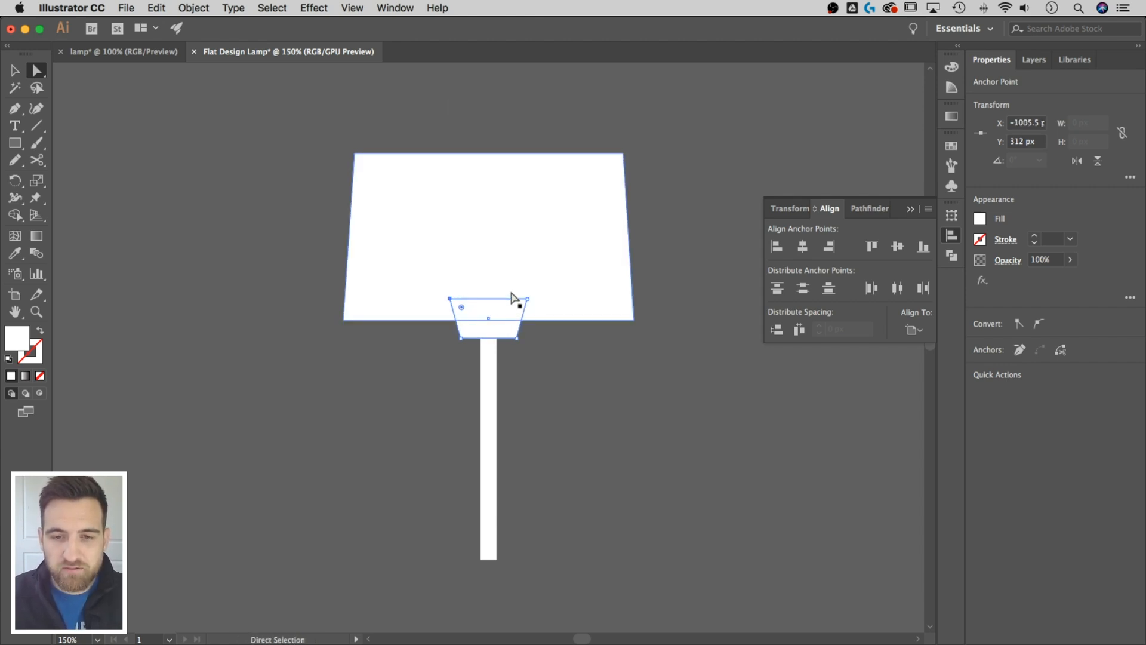
{"action": "left_click", "coordinate": [618, 397]}
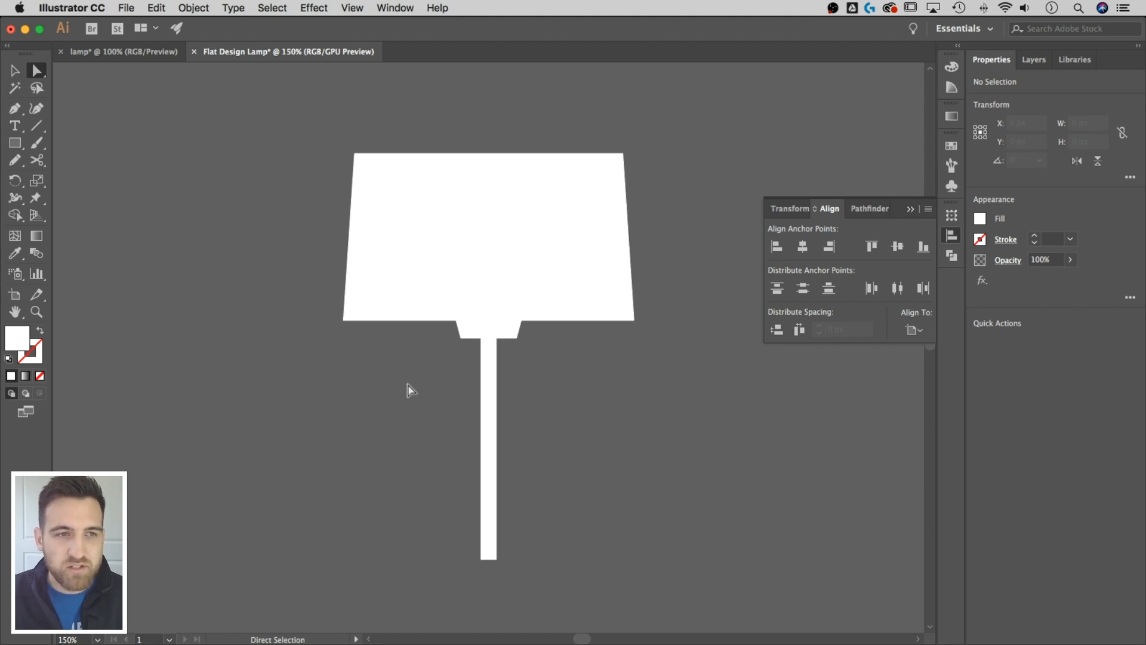
- Duplicate the pole straight upward and resize the copy to a 23 × 23 px square protruding above the lampshade's upper edge
{"action": "key", "text": "v"}
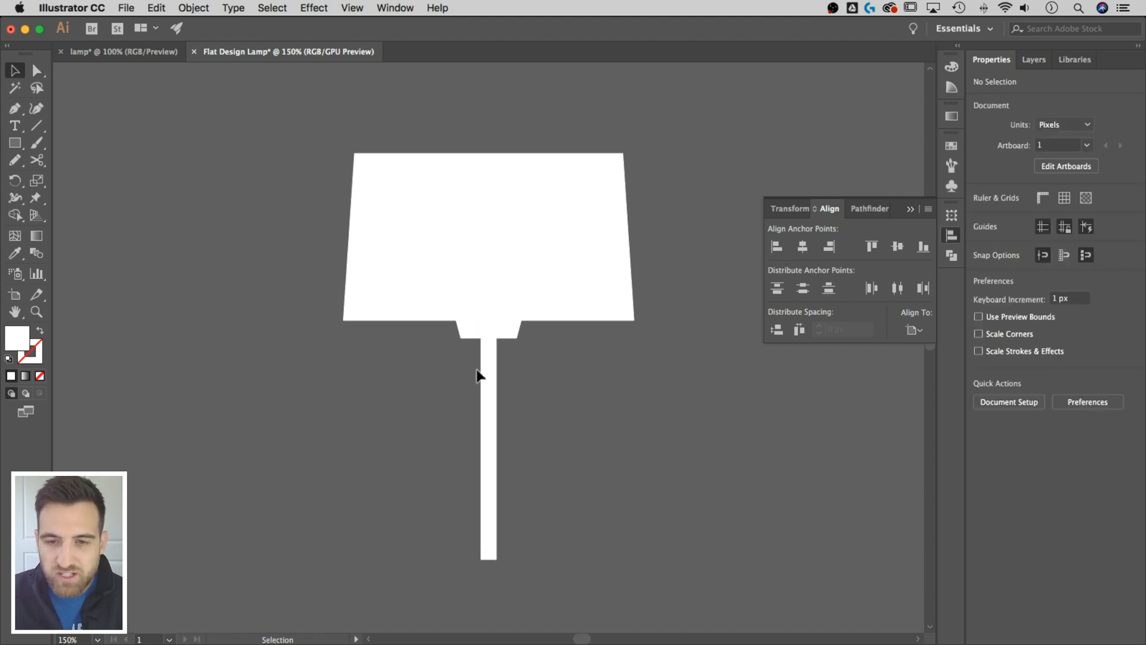
{"action": "left_click", "coordinate": [485, 367]}
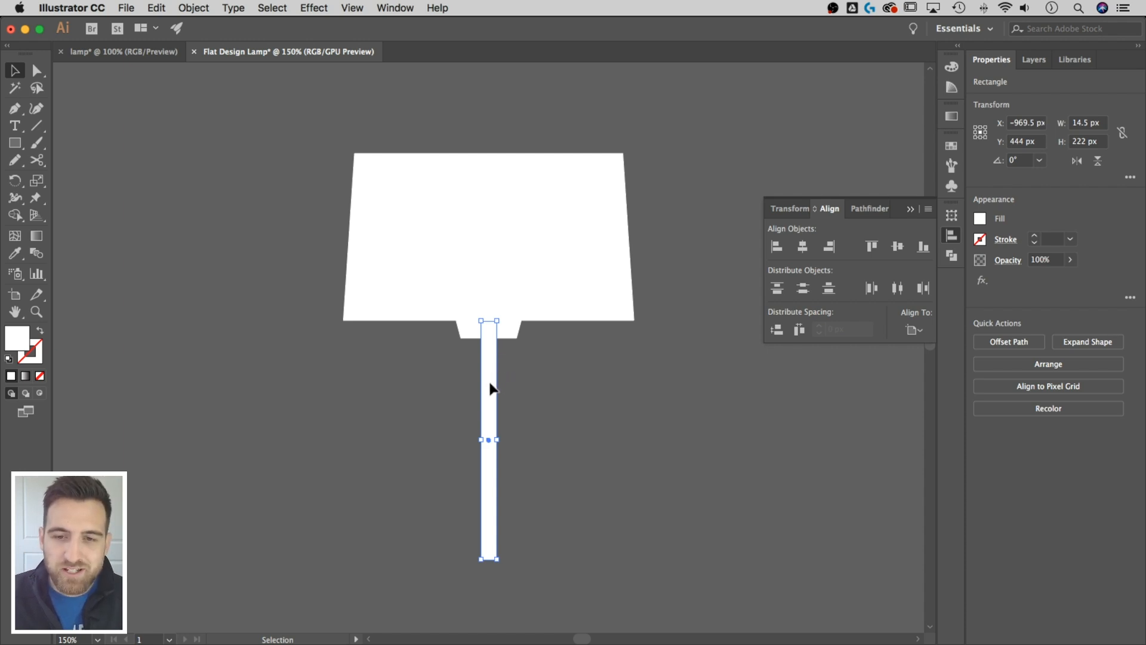
{"action": "left_click_drag", "start_coordinate": [489, 387], "coordinate": [485, 207]}
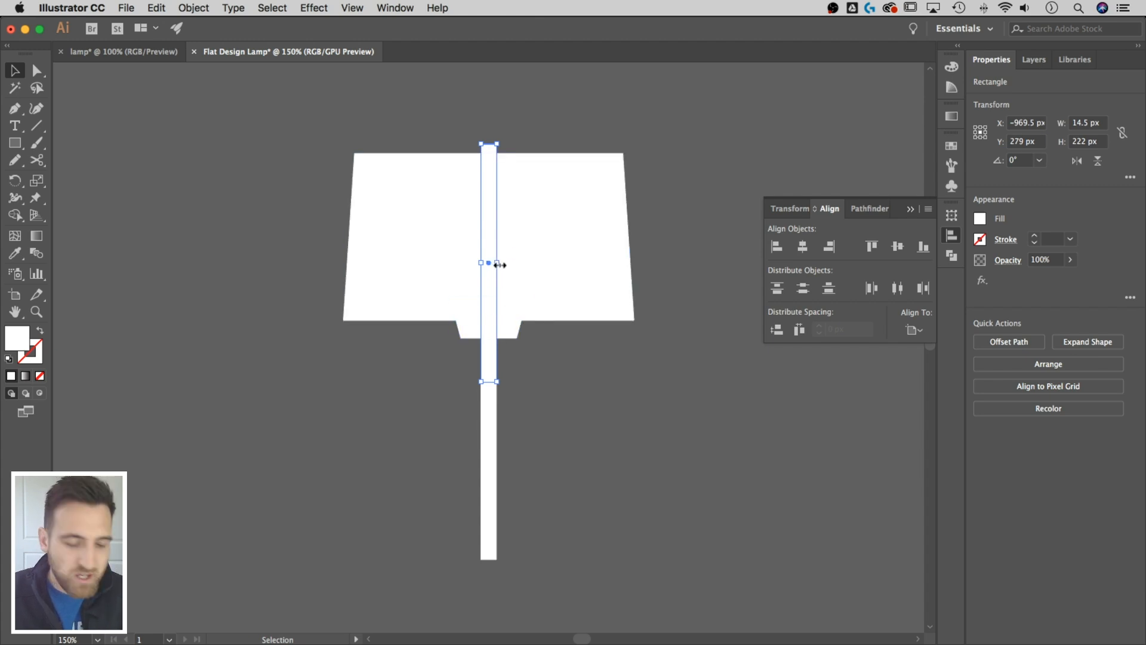
{"action": "mouse_move", "coordinate": [499, 264]}
{"action": "left_mouse_down"}
{"action": "mouse_move", "coordinate": [568, 260]}
{"action": "mouse_move", "coordinate": [485, 259]}
{"action": "mouse_move", "coordinate": [524, 259]}
{"action": "mouse_move", "coordinate": [503, 261]}
{"action": "left_mouse_up"}
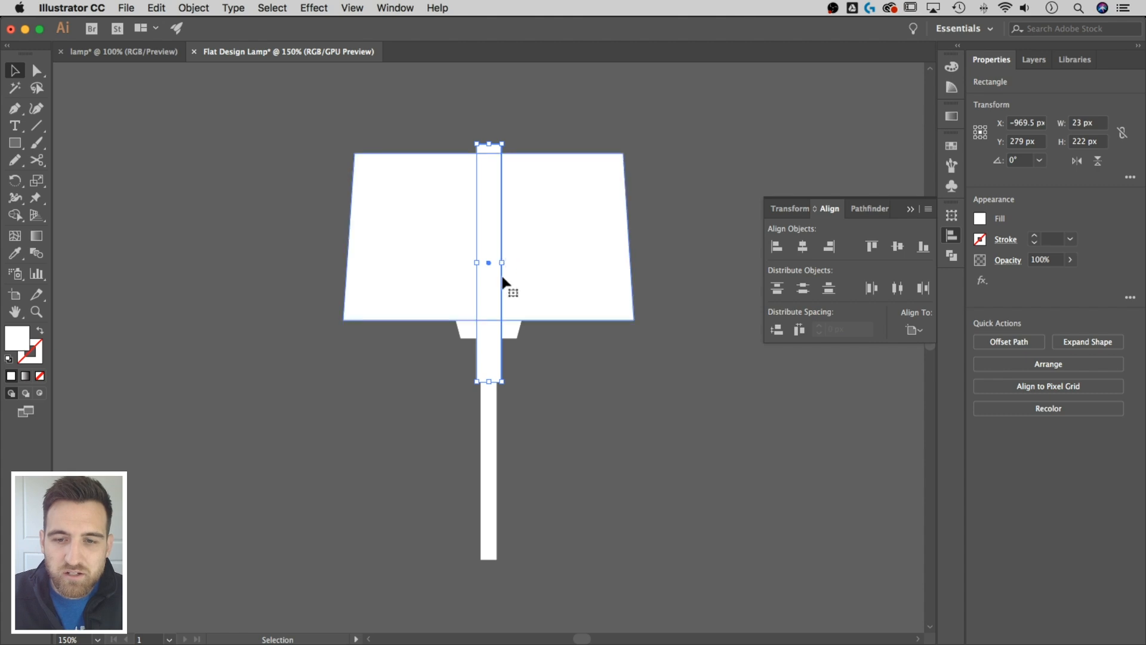
{"action": "left_click_drag", "start_coordinate": [489, 381], "coordinate": [489, 169]}
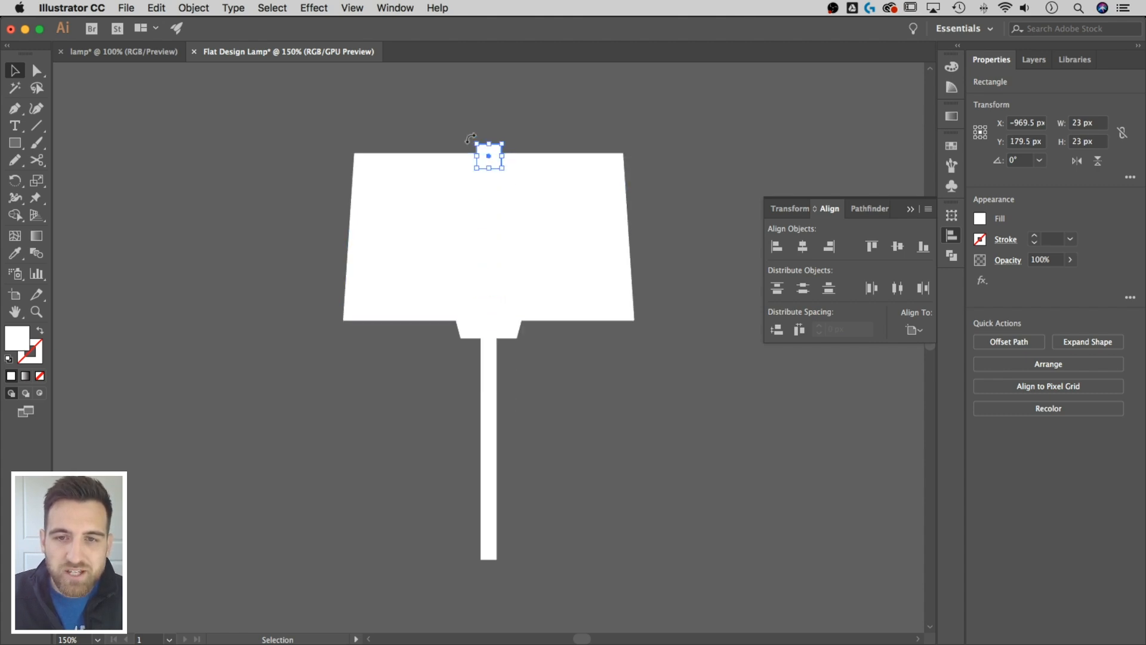
{"action": "left_click", "coordinate": [541, 123]}
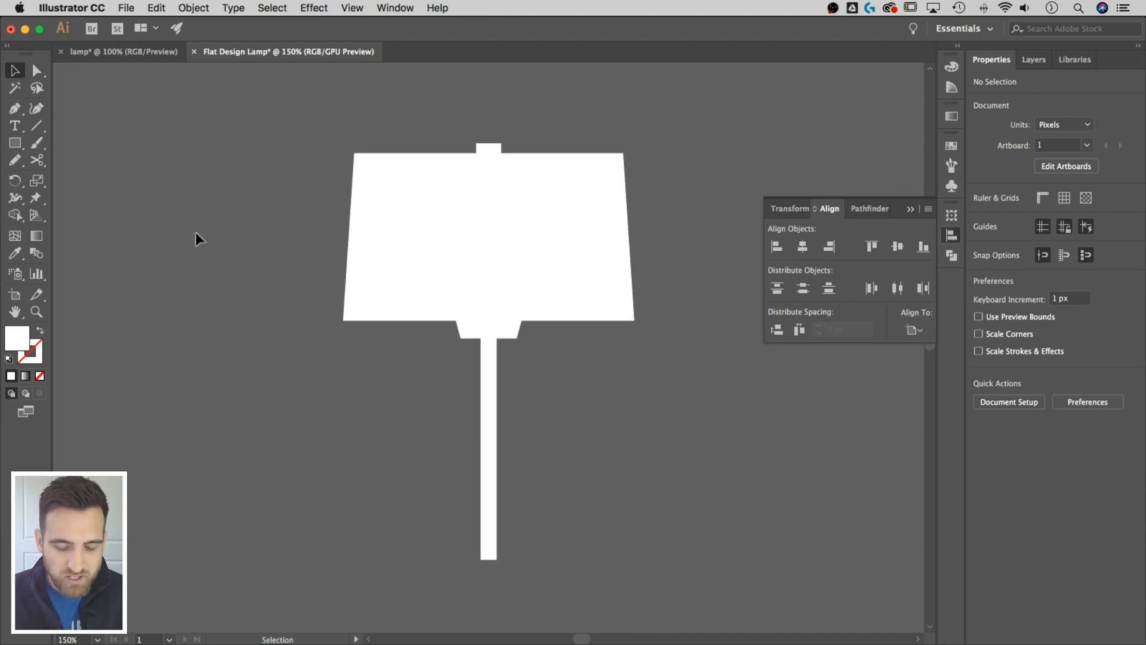
- Draw a base rectangle about 129 × 10 px at the pole's foot and centre it horizontally, using the pole as key object
{"action": "key", "text": "m"}
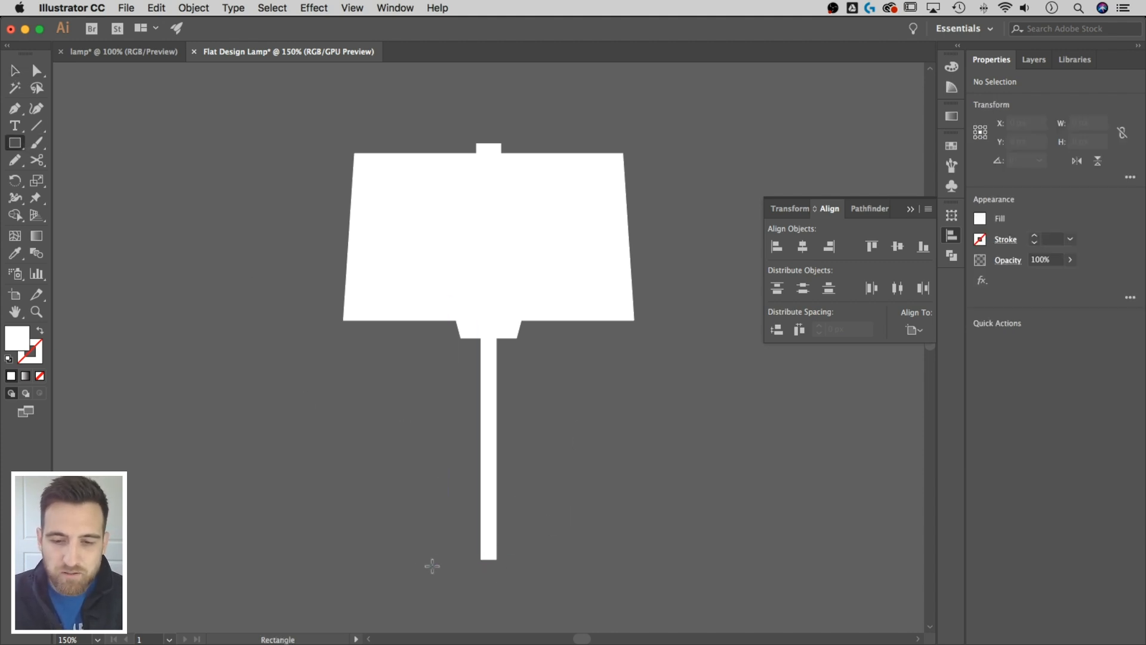
{"action": "left_click_drag", "start_coordinate": [405, 559], "coordinate": [544, 550]}
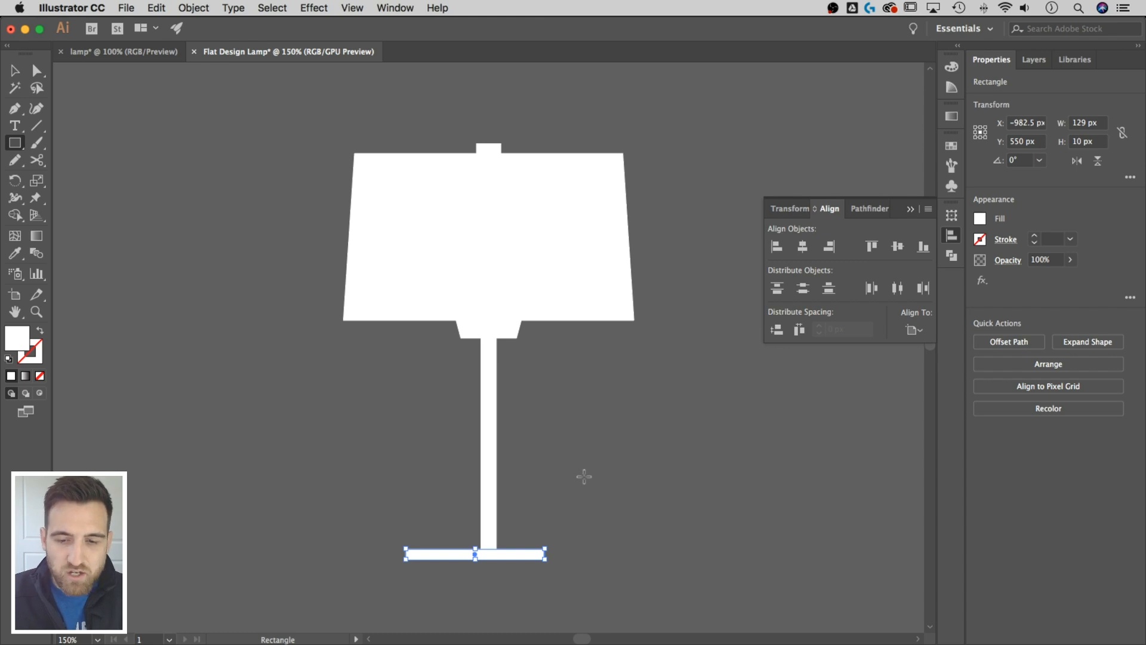
{"action": "key", "text": "v"}
{"action": "left_click_drag", "start_coordinate": [601, 474], "coordinate": [396, 593]}
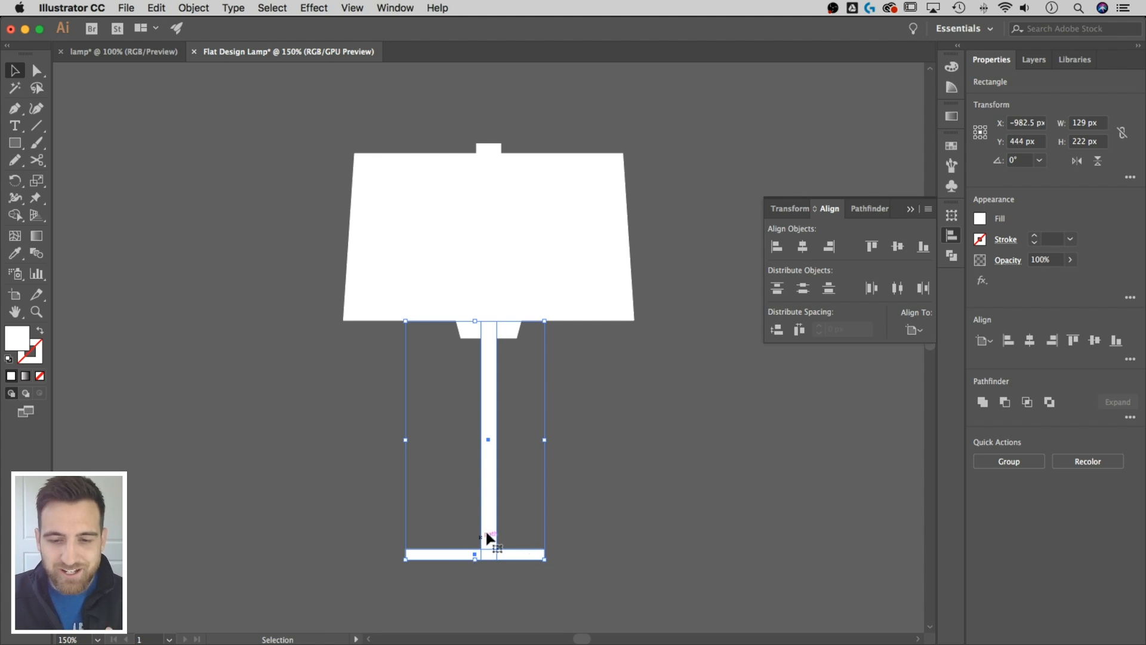
{"action": "left_click", "coordinate": [492, 514]}
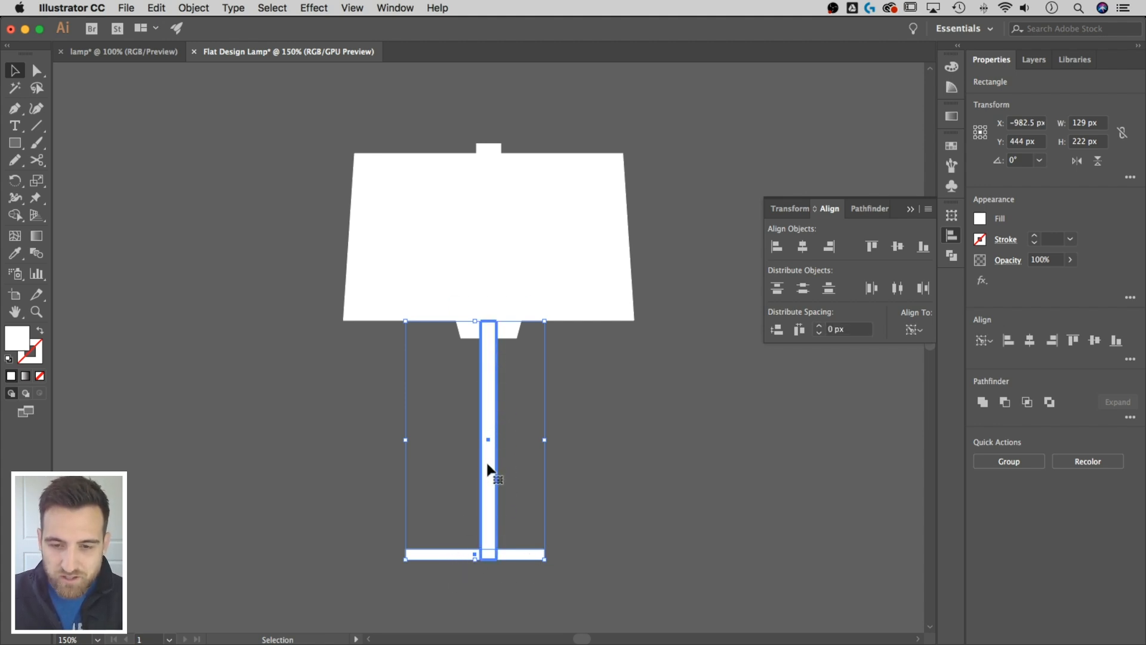
{"action": "left_click", "coordinate": [803, 250]}
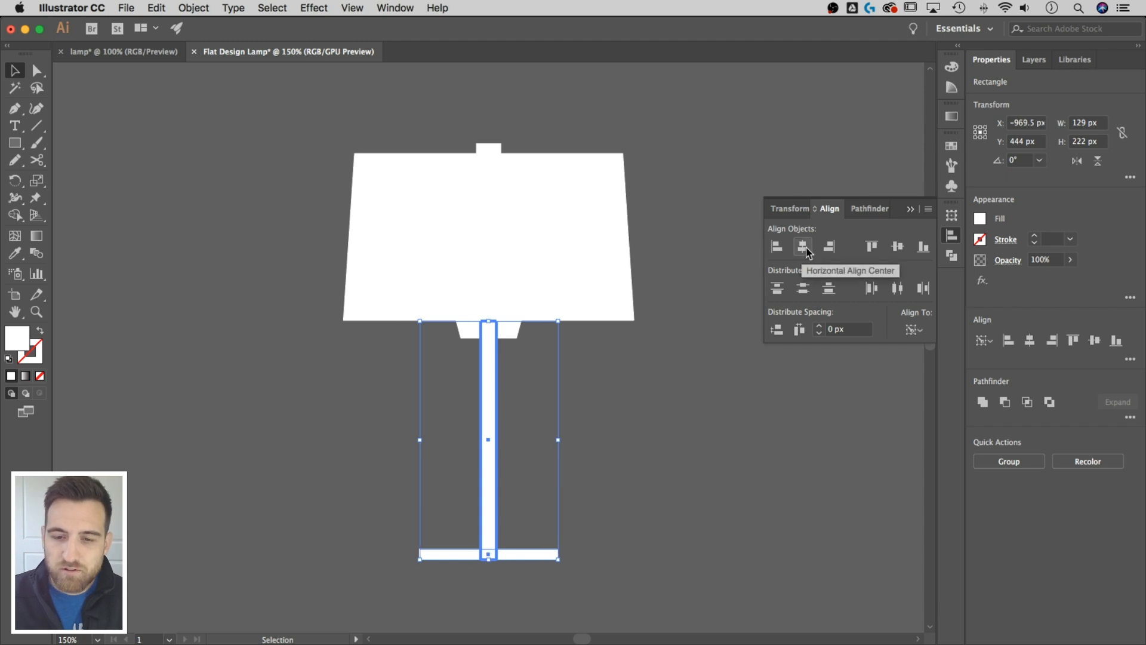
{"action": "left_click", "coordinate": [632, 467]}
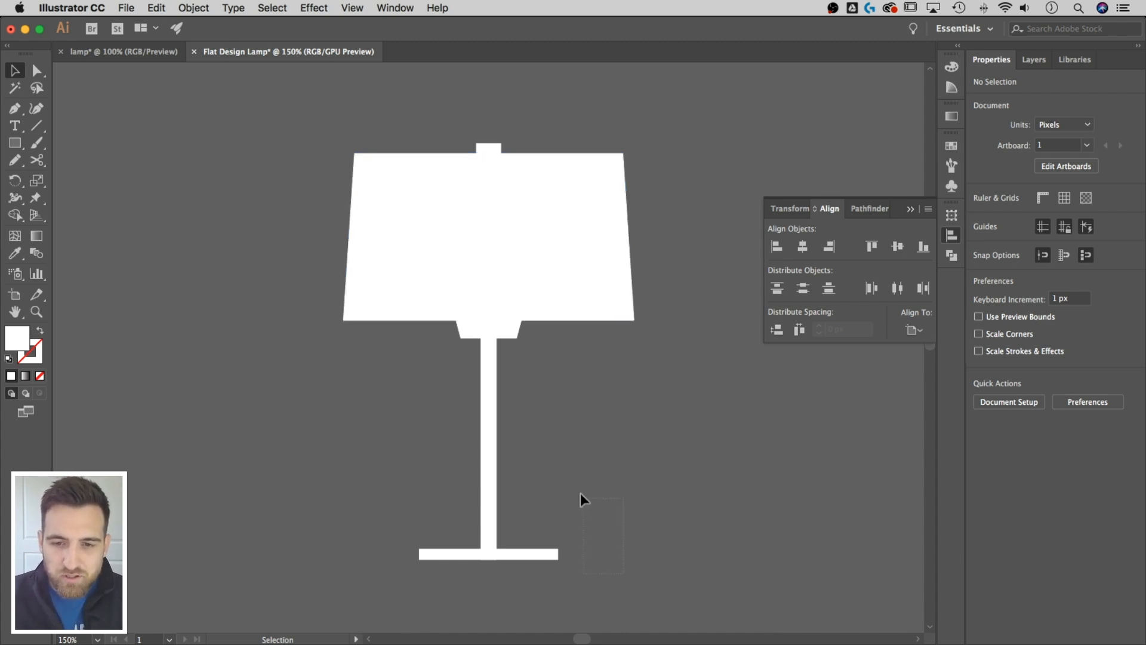
- Fill the base, pole, trapezoid joint and top square with a neutral grey of RGB 155, 155, 155
{"action": "left_click_drag", "start_coordinate": [520, 416], "coordinate": [443, 328]}
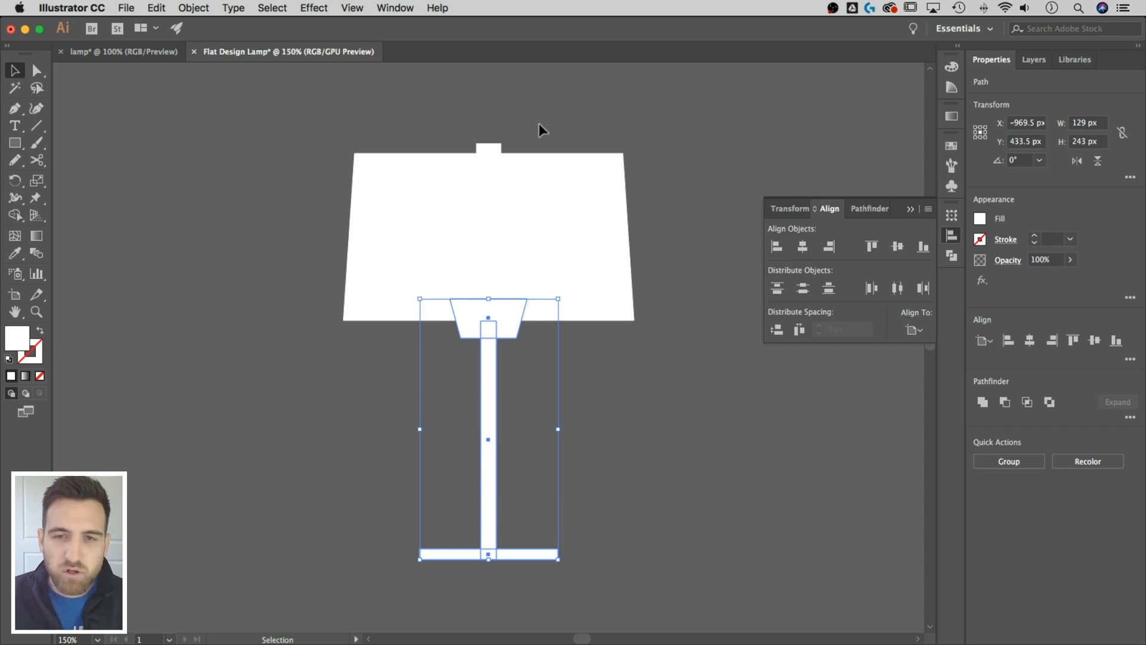
{"action": "left_click", "coordinate": [497, 149], "text": "shift"}
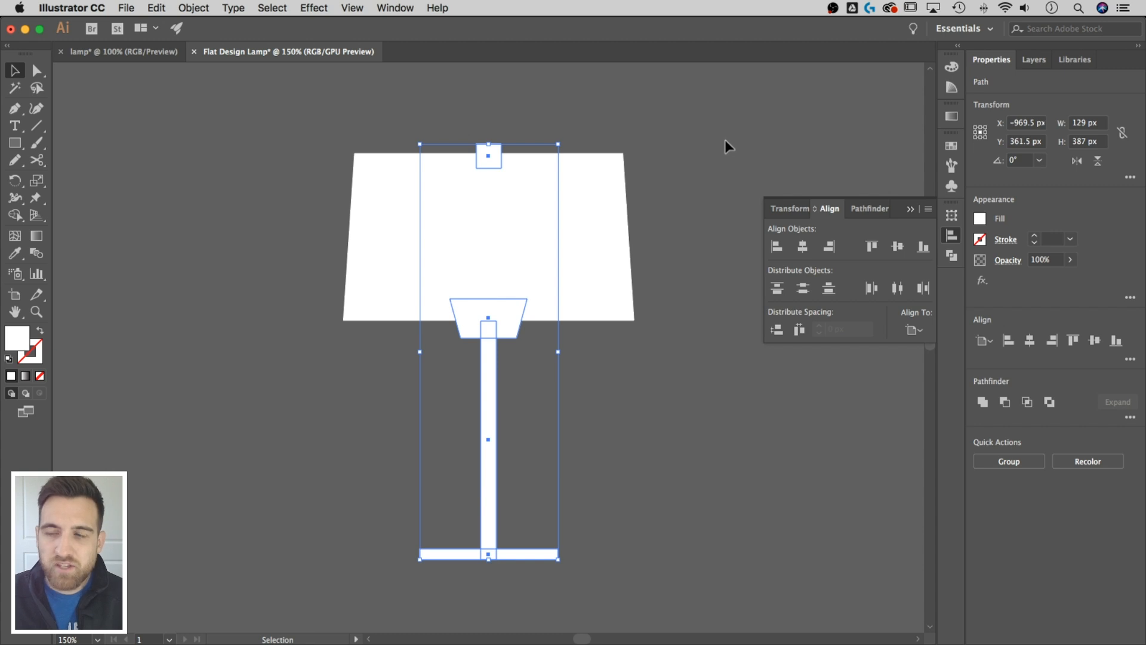
{"action": "left_click", "coordinate": [396, 8]}
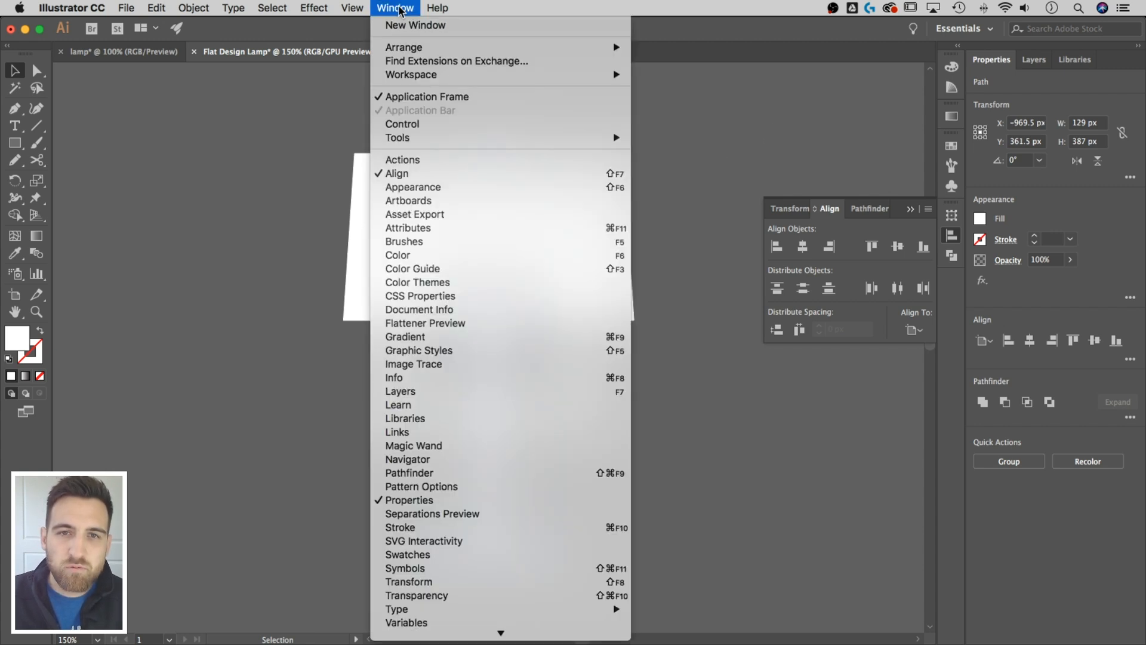
{"action": "left_click", "coordinate": [420, 257]}
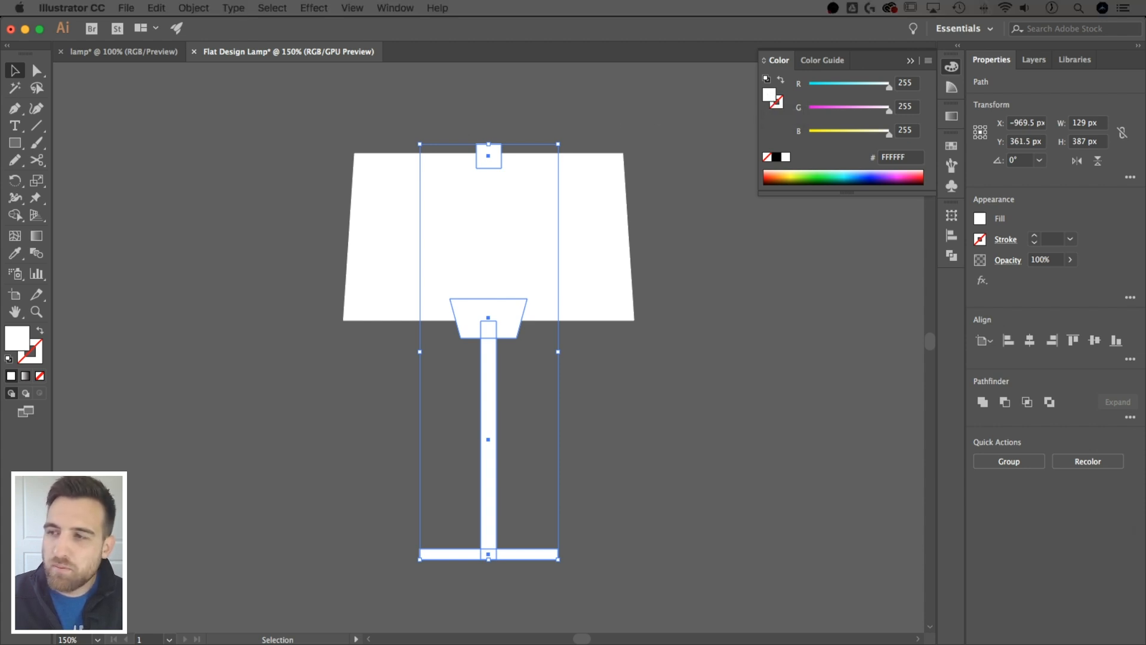
{"action": "left_click_drag", "start_coordinate": [886, 291], "coordinate": [855, 138]}
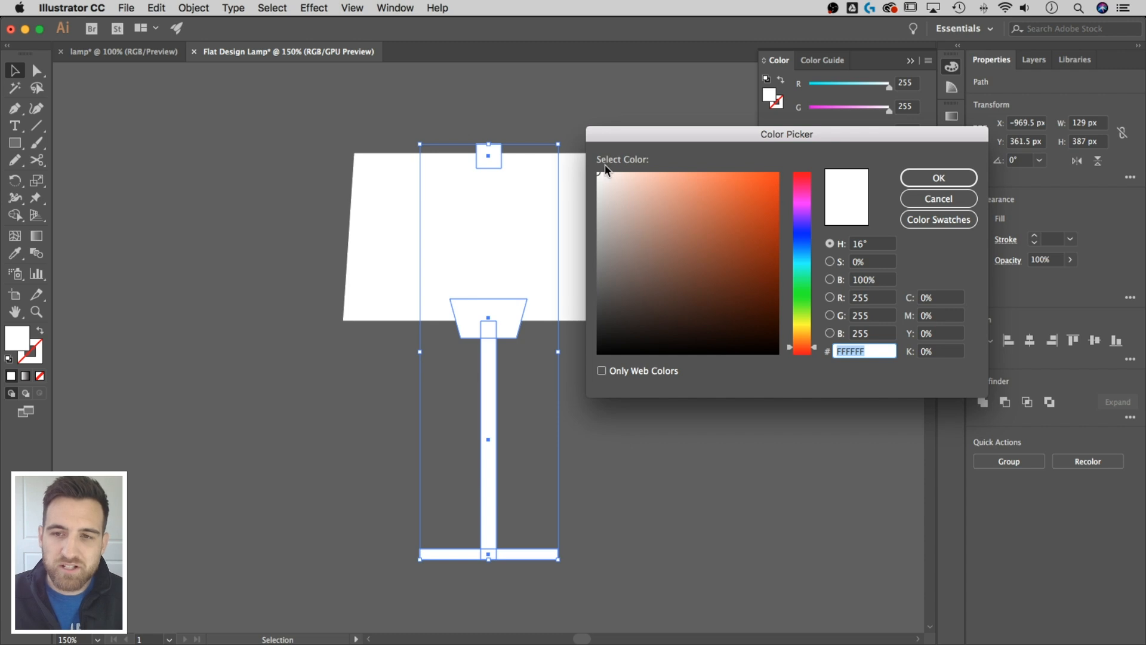
{"action": "mouse_move", "coordinate": [601, 173]}
{"action": "left_mouse_down"}
{"action": "mouse_move", "coordinate": [760, 177]}
{"action": "mouse_move", "coordinate": [633, 178]}
{"action": "mouse_move", "coordinate": [608, 201]}
{"action": "mouse_move", "coordinate": [604, 346]}
{"action": "mouse_move", "coordinate": [602, 168]}
{"action": "mouse_move", "coordinate": [596, 334]}
{"action": "mouse_move", "coordinate": [602, 179]}
{"action": "mouse_move", "coordinate": [650, 208]}
{"action": "mouse_move", "coordinate": [642, 220]}
{"action": "mouse_move", "coordinate": [627, 190]}
{"action": "left_mouse_up"}
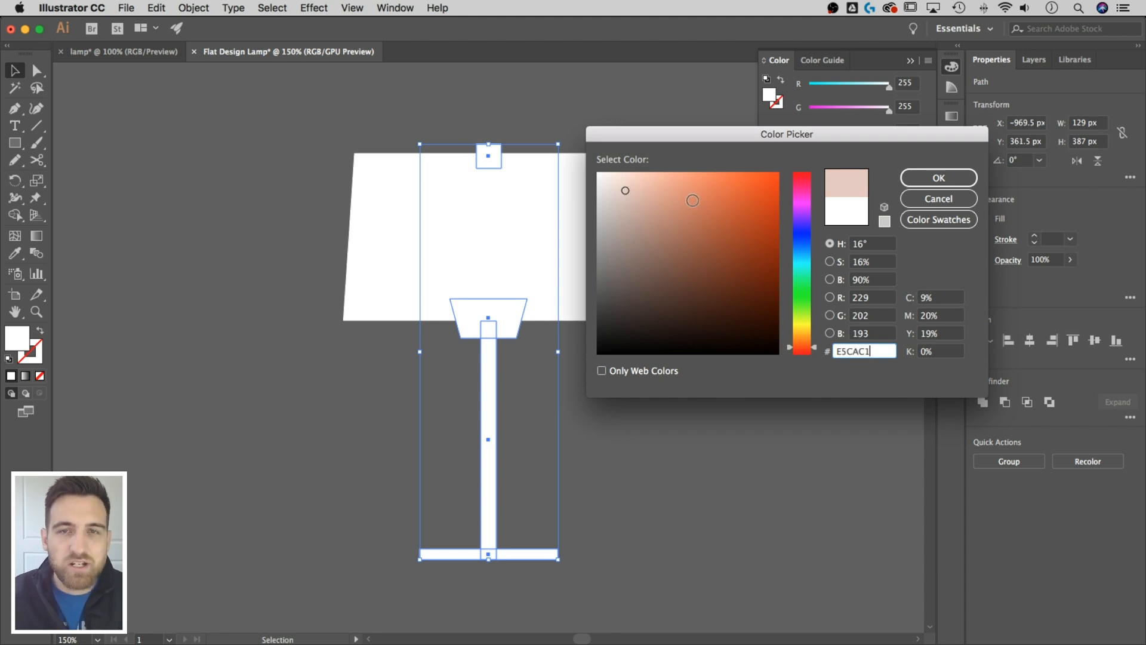
{"action": "left_click_drag", "start_coordinate": [809, 276], "coordinate": [804, 255]}
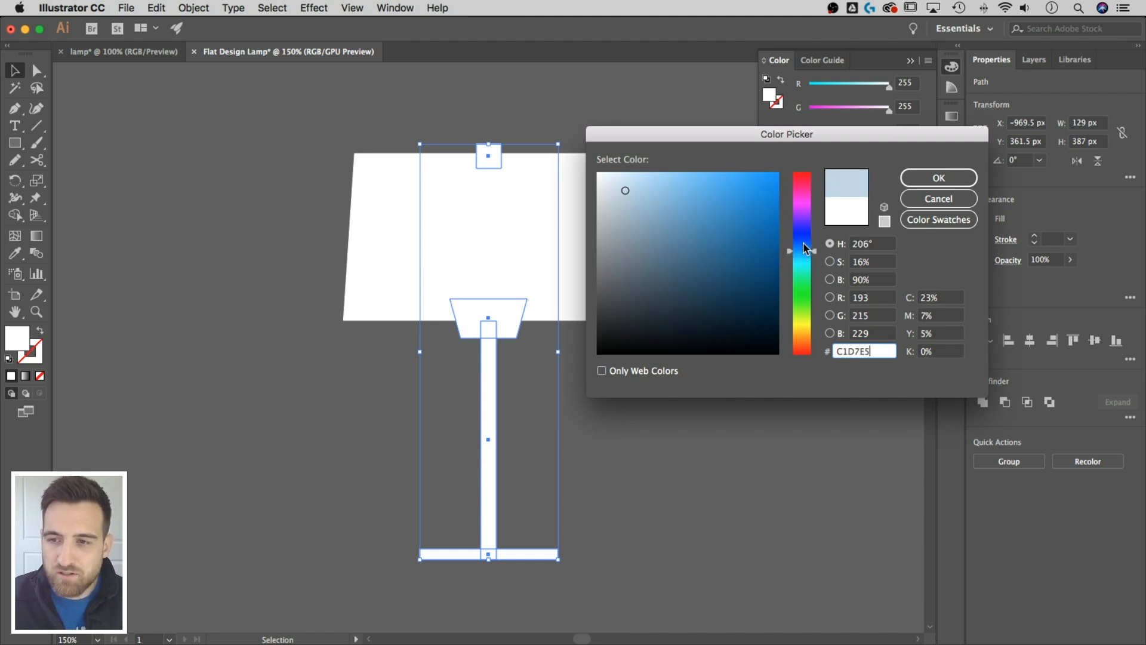
{"action": "left_click_drag", "start_coordinate": [625, 190], "coordinate": [640, 200]}
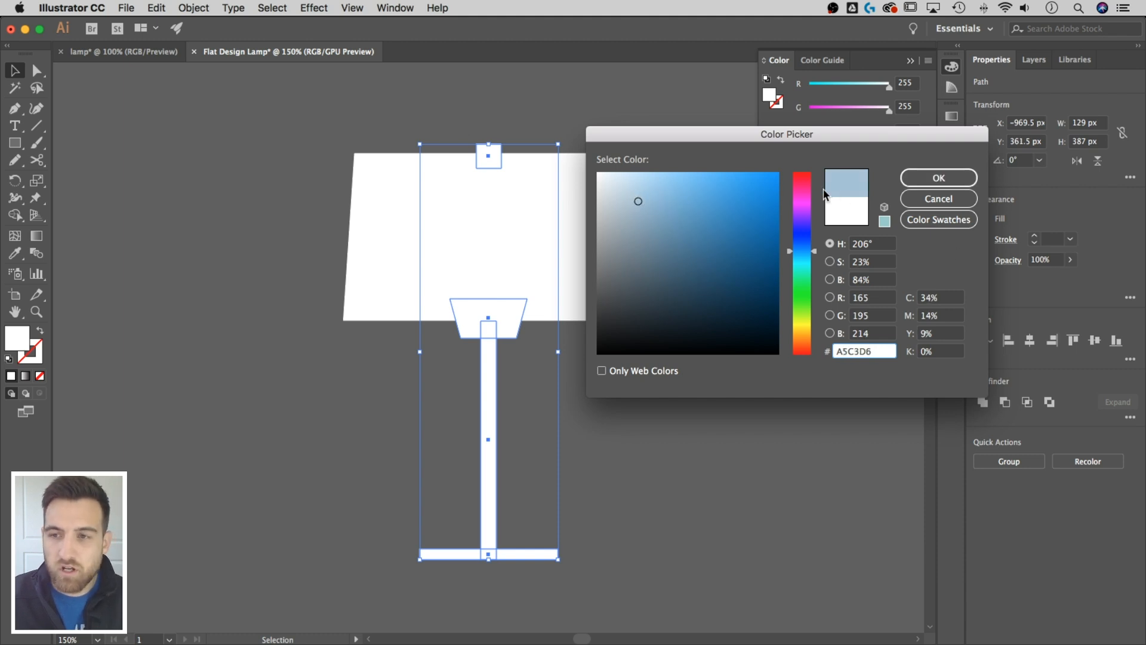
{"action": "mouse_move", "coordinate": [587, 220]}
{"action": "left_mouse_down"}
{"action": "mouse_move", "coordinate": [597, 218]}
{"action": "mouse_move", "coordinate": [590, 245]}
{"action": "mouse_move", "coordinate": [600, 242]}
{"action": "left_mouse_up"}
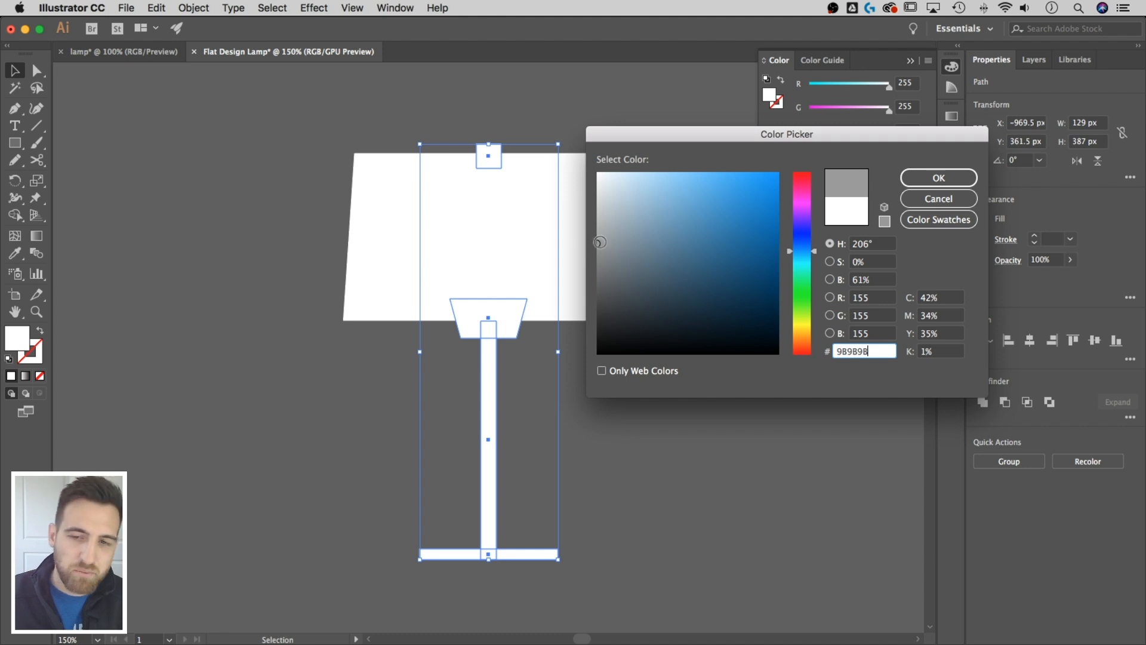
{"action": "left_click", "coordinate": [948, 179]}
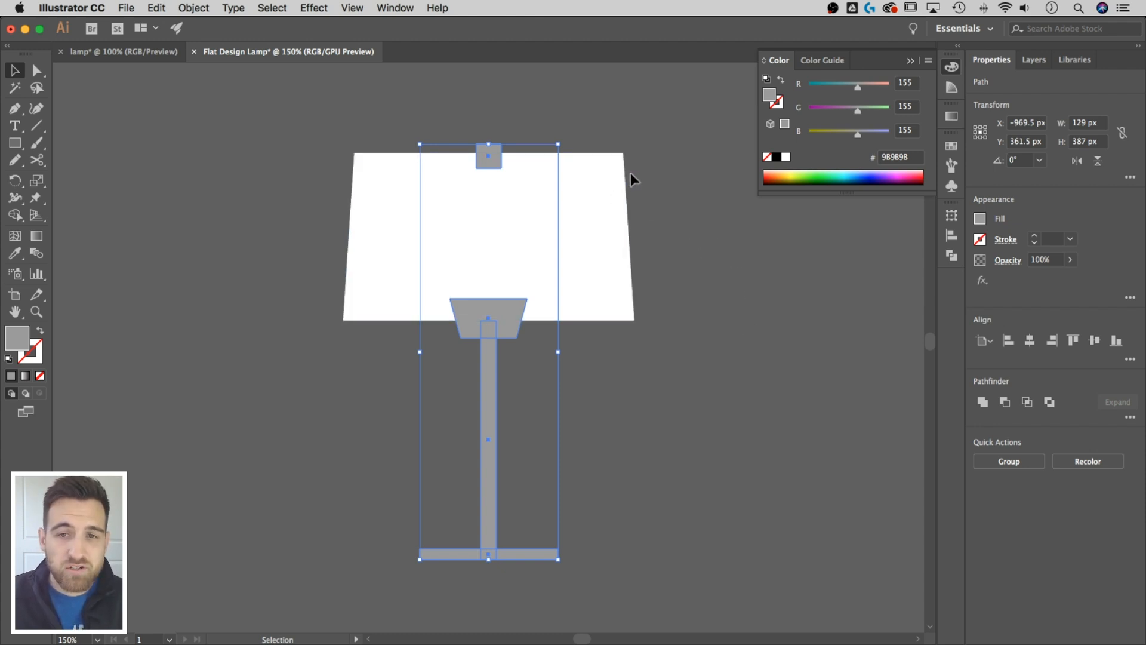
- Save the grey fill as a new global process colour swatch in RGB mode
{"action": "left_click", "coordinate": [393, 8]}
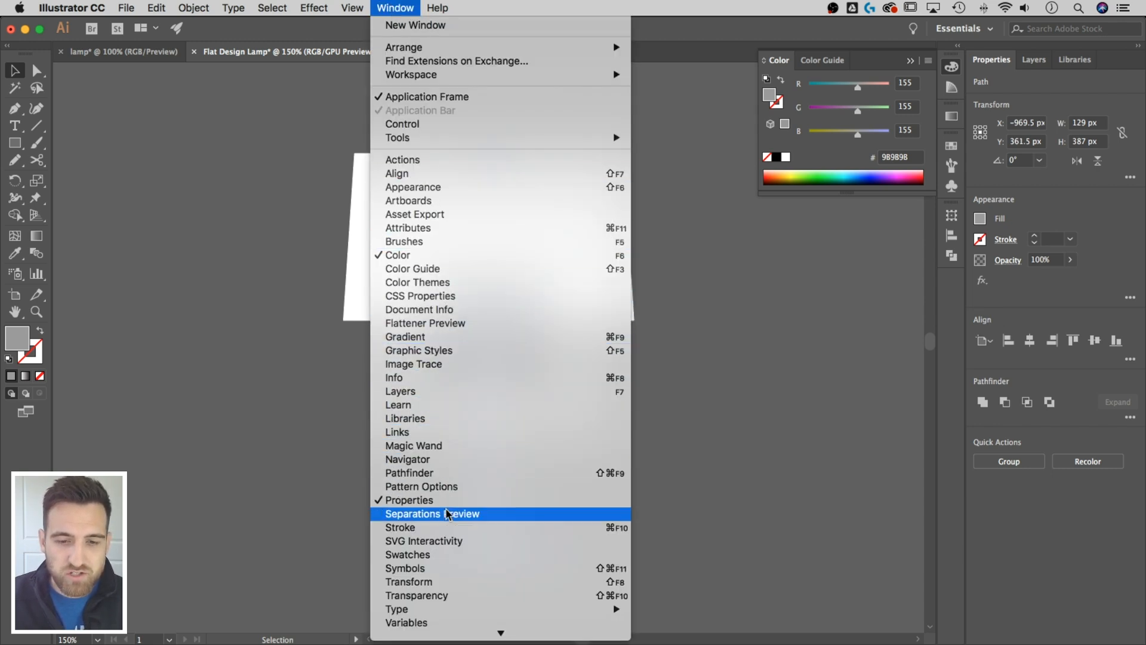
{"action": "left_click", "coordinate": [439, 555]}
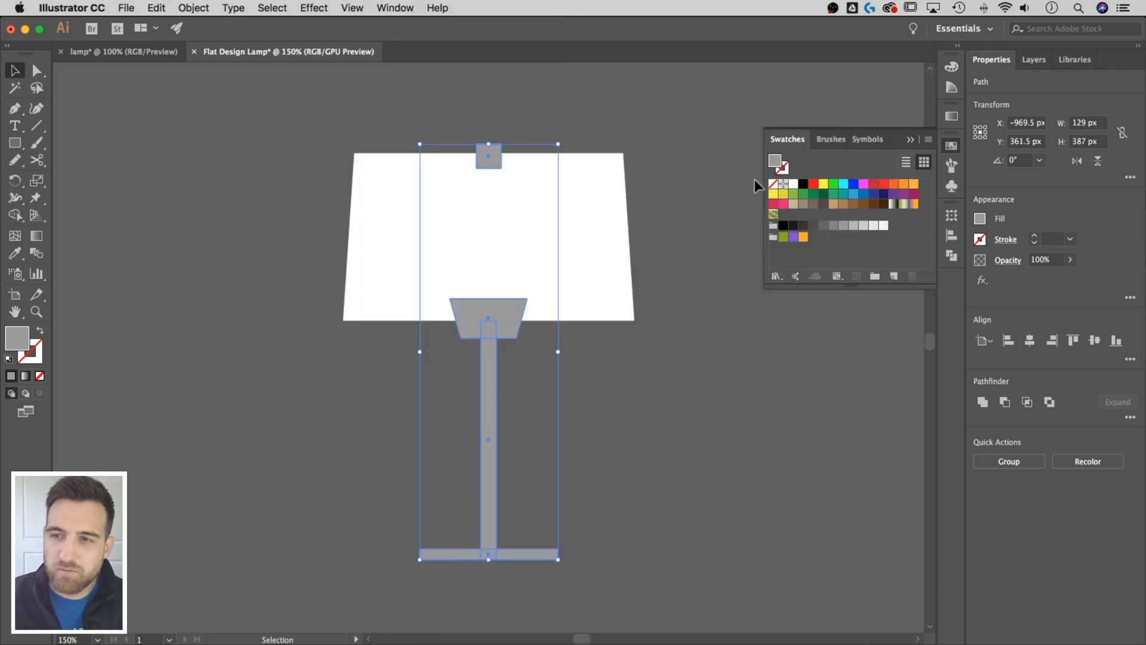
{"action": "left_click", "coordinate": [897, 282]}
{"action": "left_click_drag", "start_coordinate": [705, 122], "coordinate": [639, 79]}
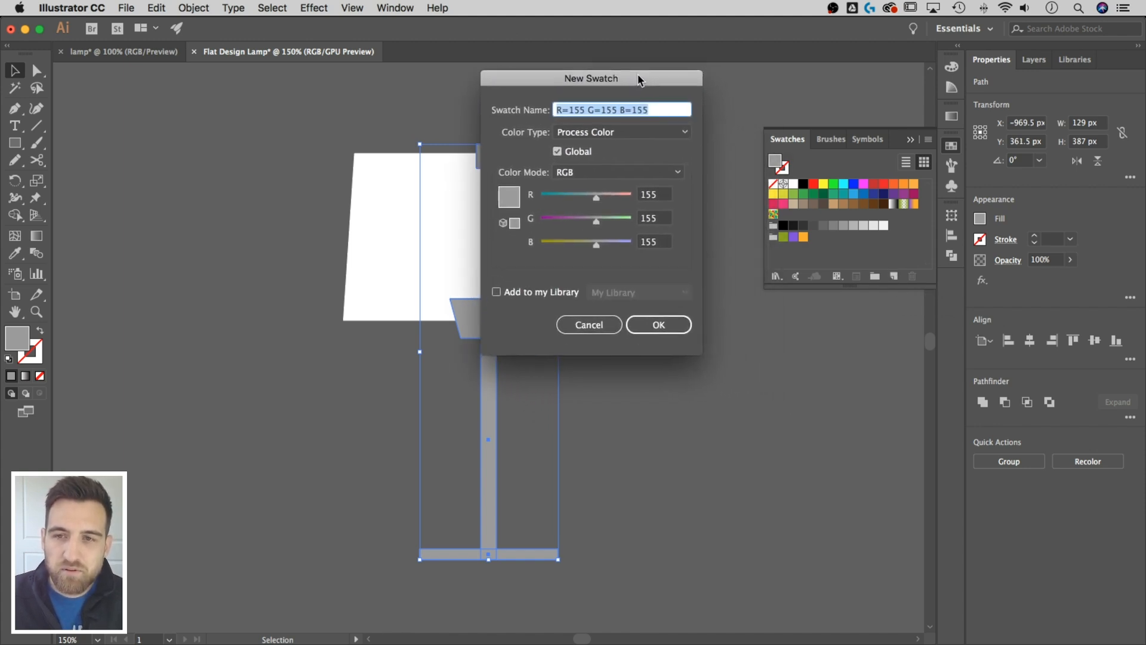
{"action": "left_click", "coordinate": [684, 135]}
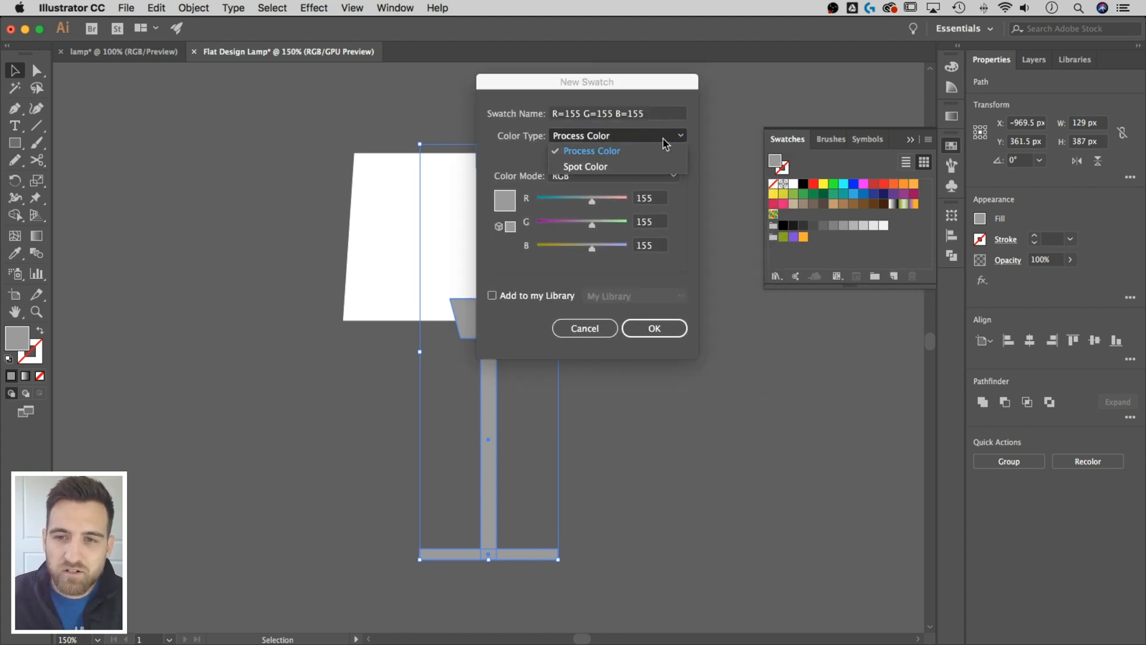
{"action": "left_click", "coordinate": [518, 149]}
{"action": "left_click", "coordinate": [552, 156]}
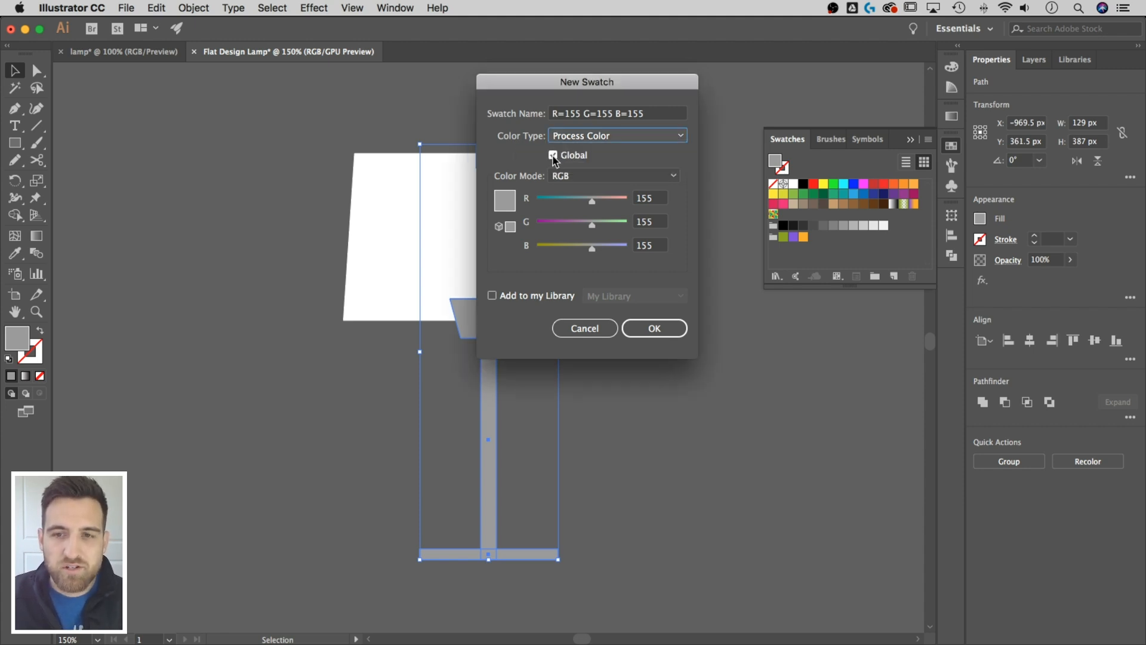
{"action": "left_click", "coordinate": [657, 328]}
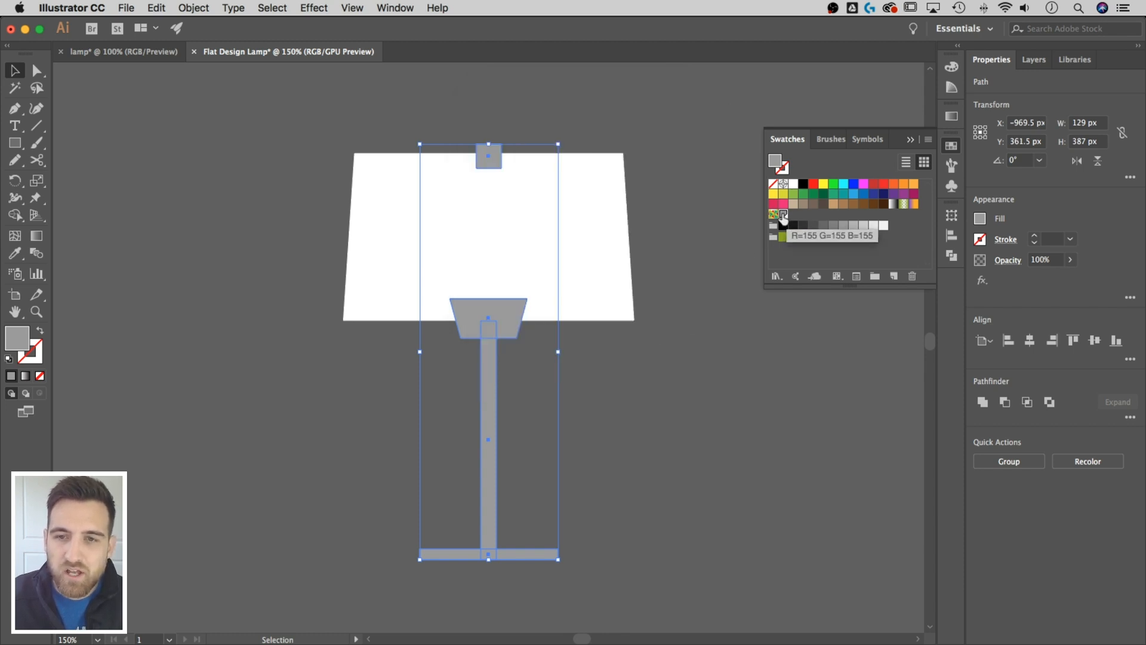
- Try lowering the grey global swatch's red value to 124 with preview on, and discard the change
{"action": "left_click", "coordinate": [670, 244]}
{"action": "left_click", "coordinate": [500, 331]}
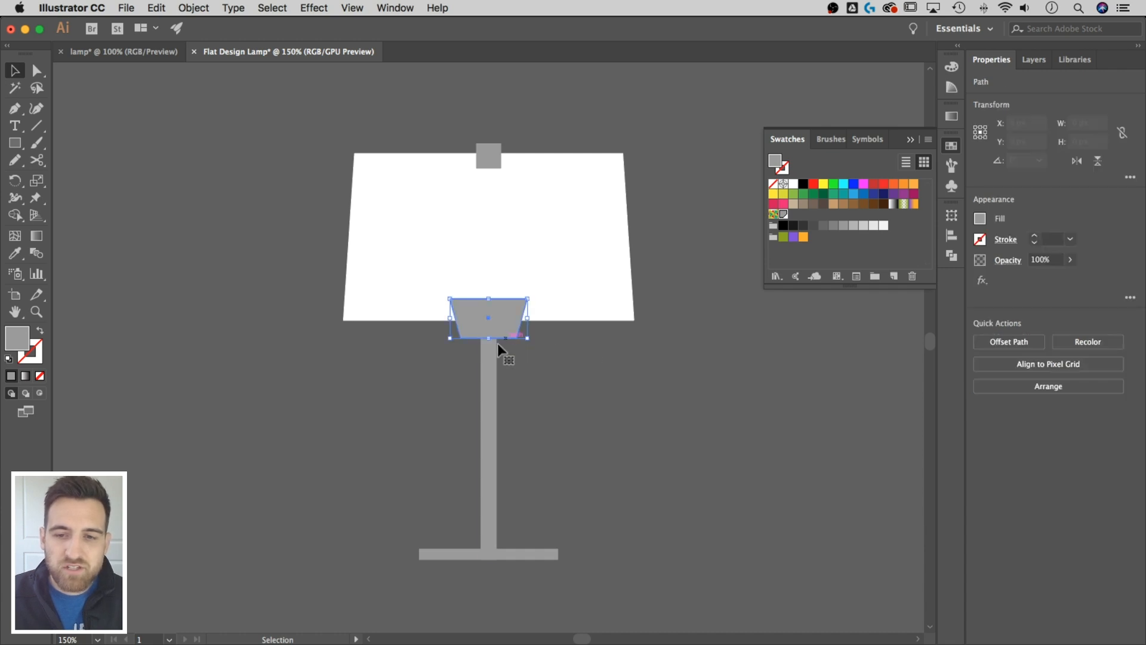
{"action": "left_click", "coordinate": [724, 232]}
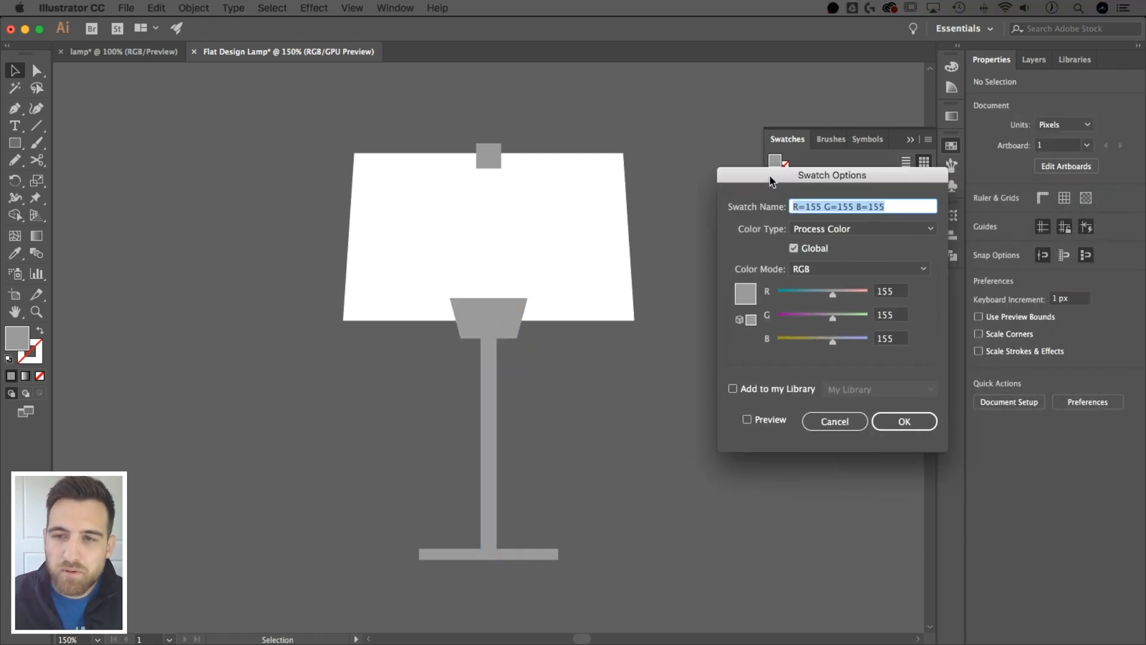
{"action": "left_click_drag", "start_coordinate": [770, 179], "coordinate": [678, 130]}
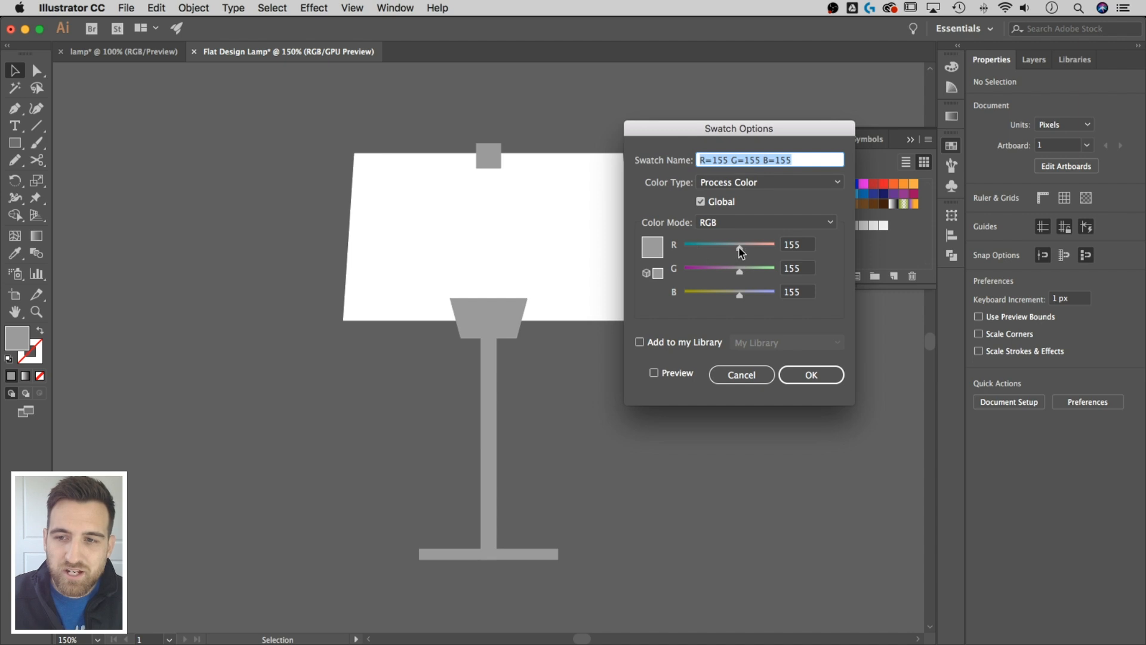
{"action": "mouse_move", "coordinate": [740, 246]}
{"action": "left_mouse_down"}
{"action": "mouse_move", "coordinate": [758, 246]}
{"action": "mouse_move", "coordinate": [714, 250]}
{"action": "mouse_move", "coordinate": [731, 251]}
{"action": "left_mouse_up"}
{"action": "left_click", "coordinate": [654, 373]}
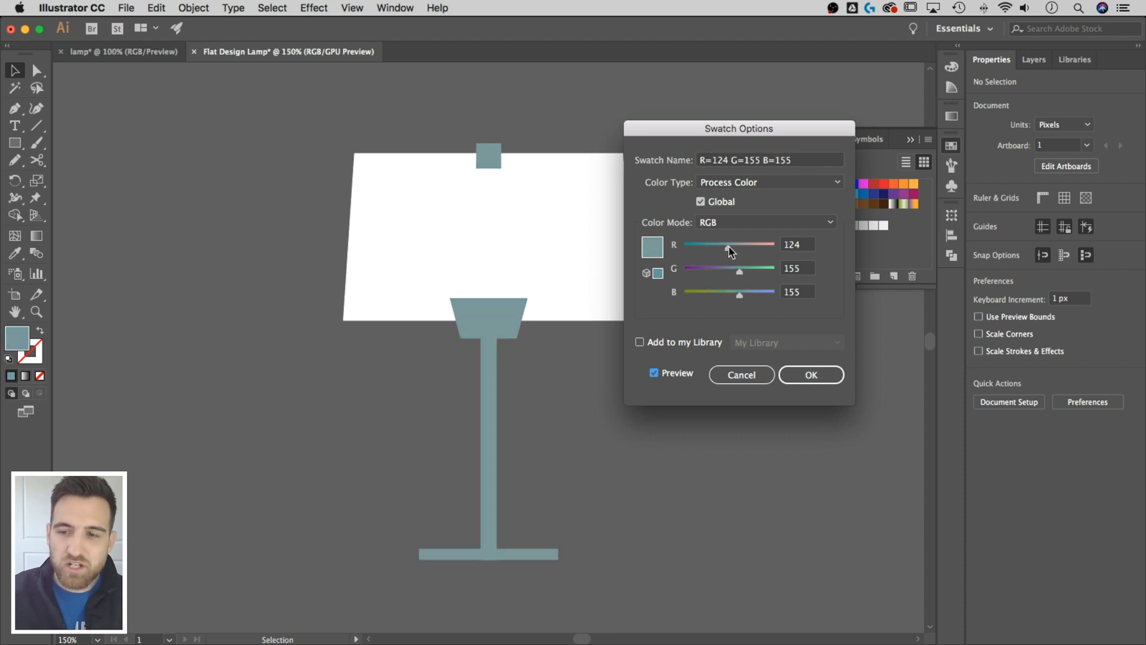
{"action": "left_click", "coordinate": [738, 376]}
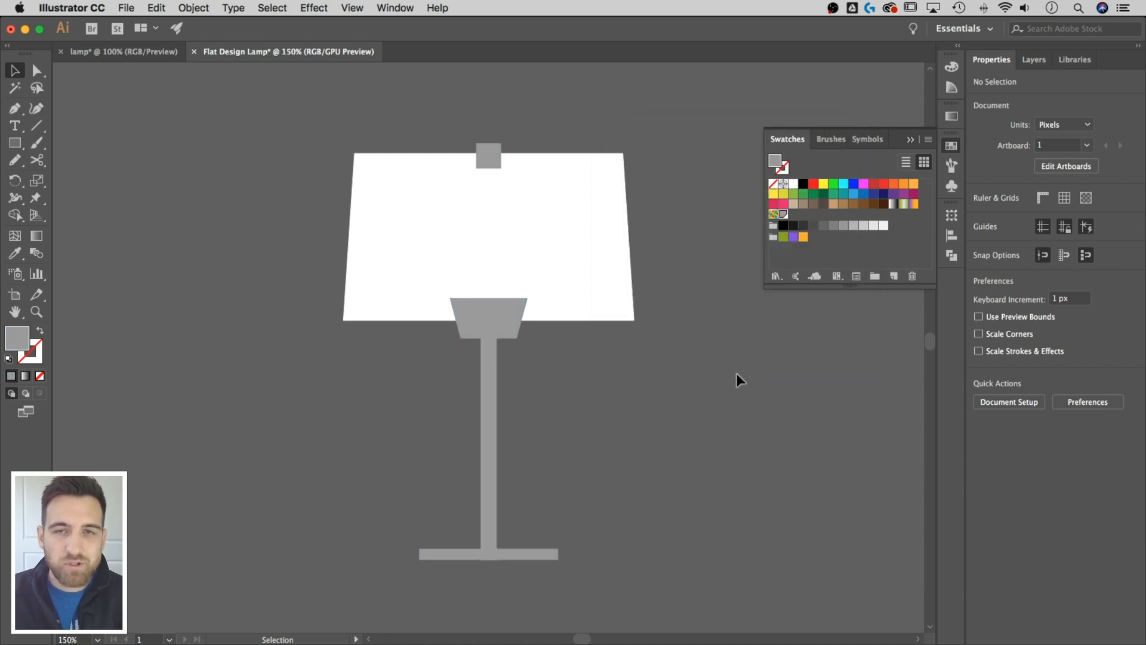
- Bring the lampshade to the front of the grey joint and top square
{"action": "left_click", "coordinate": [563, 212]}
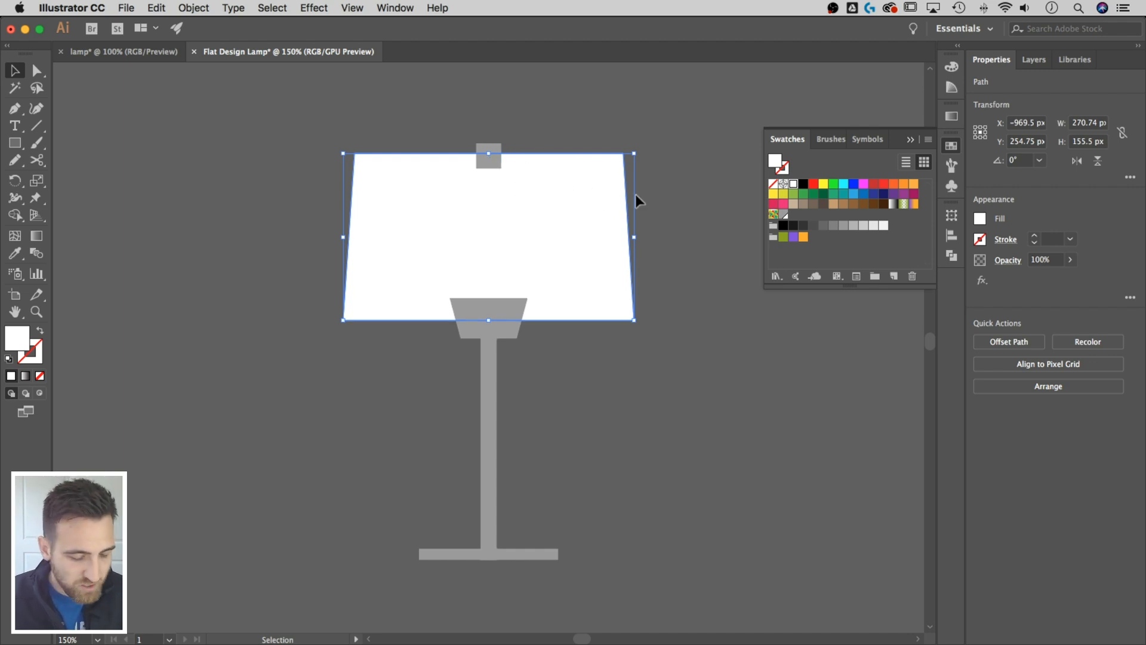
{"action": "key", "text": "super"}
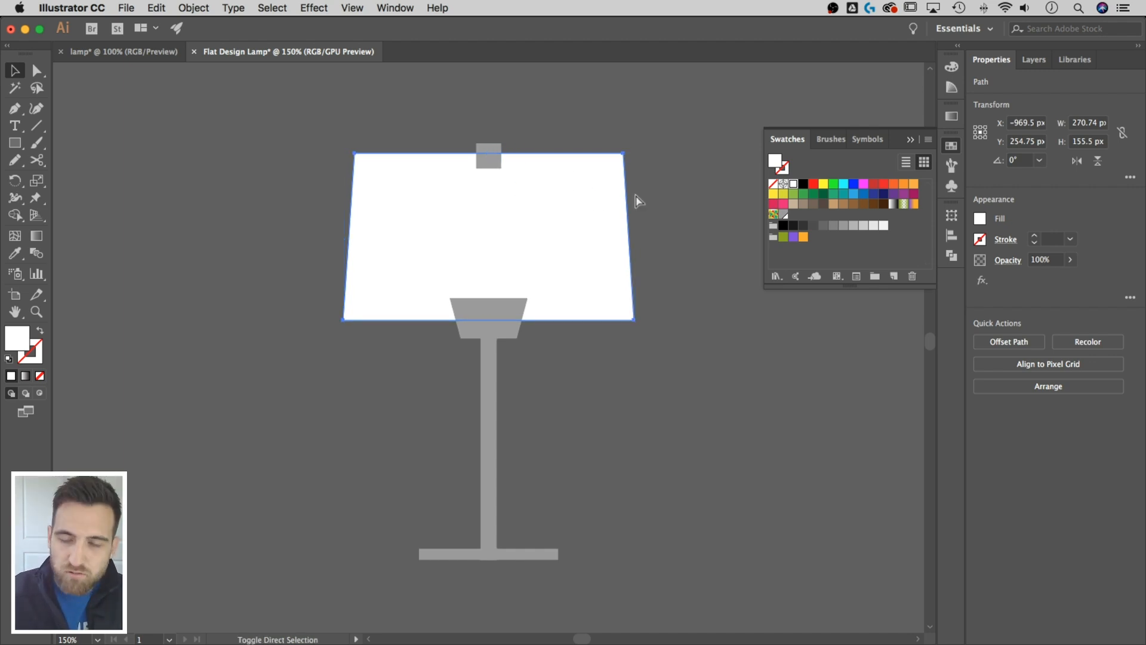
{"action": "key", "text": "super+shift+bracketright"}
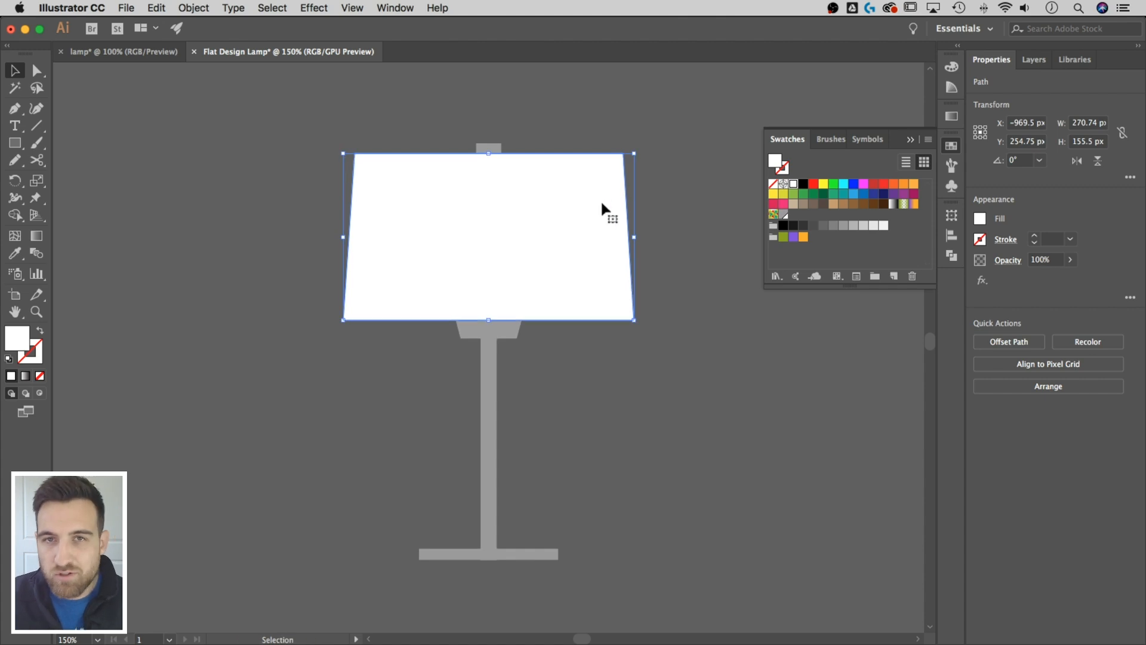
{"action": "right_click", "coordinate": [519, 213]}
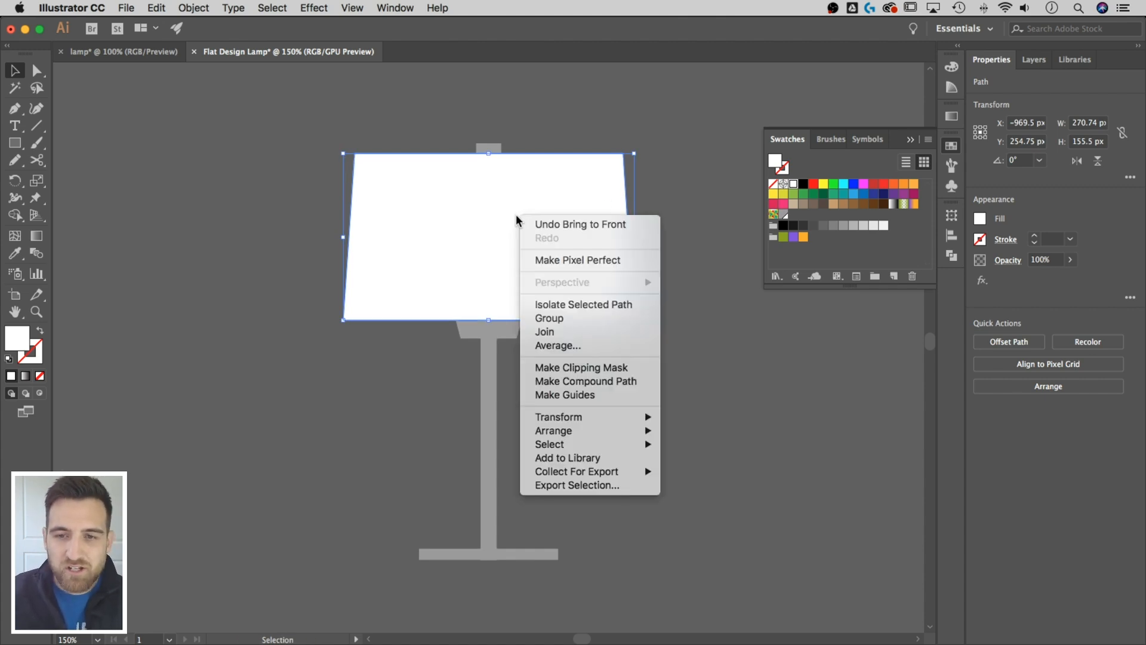
{"action": "mouse_move", "coordinate": [561, 430]}
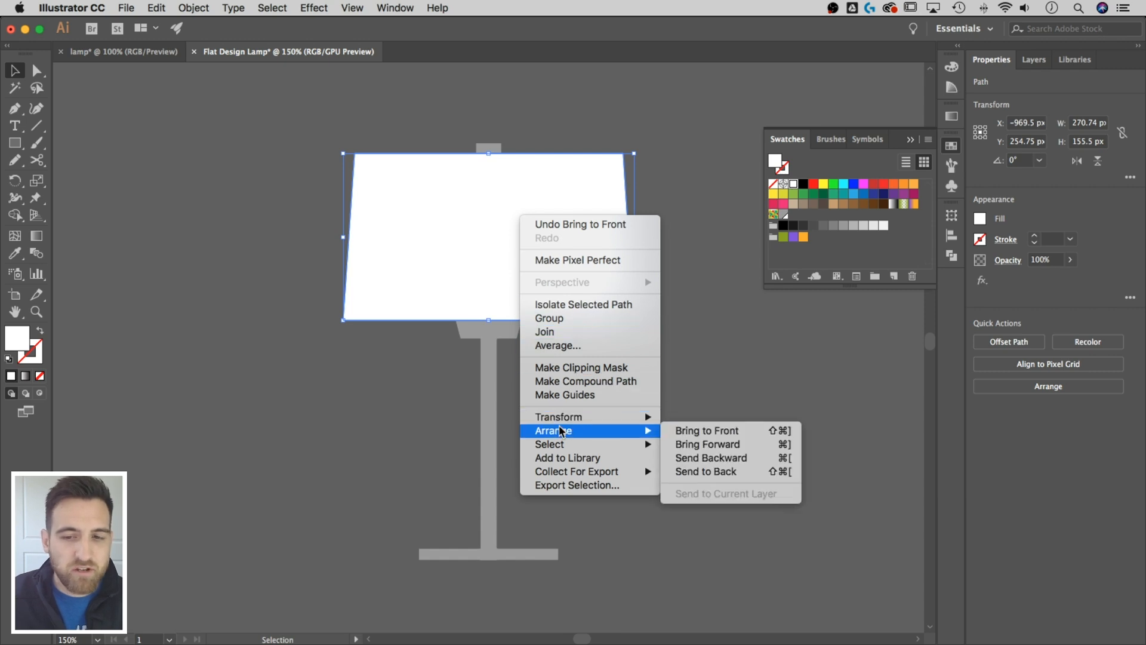
{"action": "left_click", "coordinate": [719, 439]}
{"action": "left_click", "coordinate": [702, 304]}
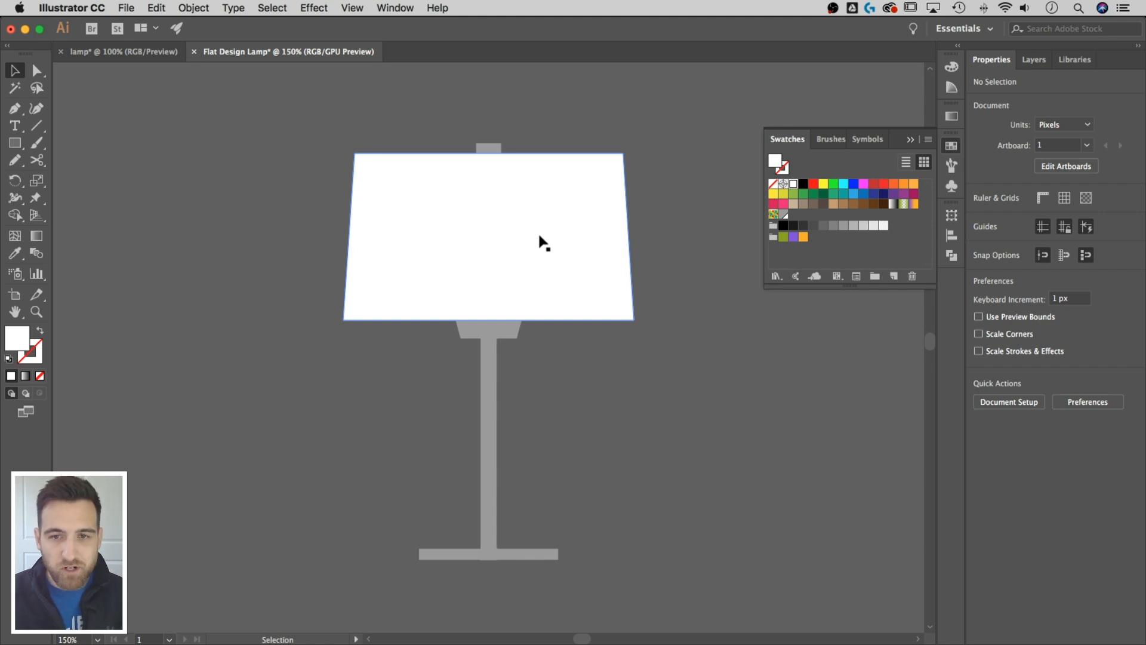
- Fill the lampshade with RGB Blue and save a new global process swatch from it, adjusted to RGB 209, 222, 255
{"action": "left_click", "coordinate": [602, 240]}
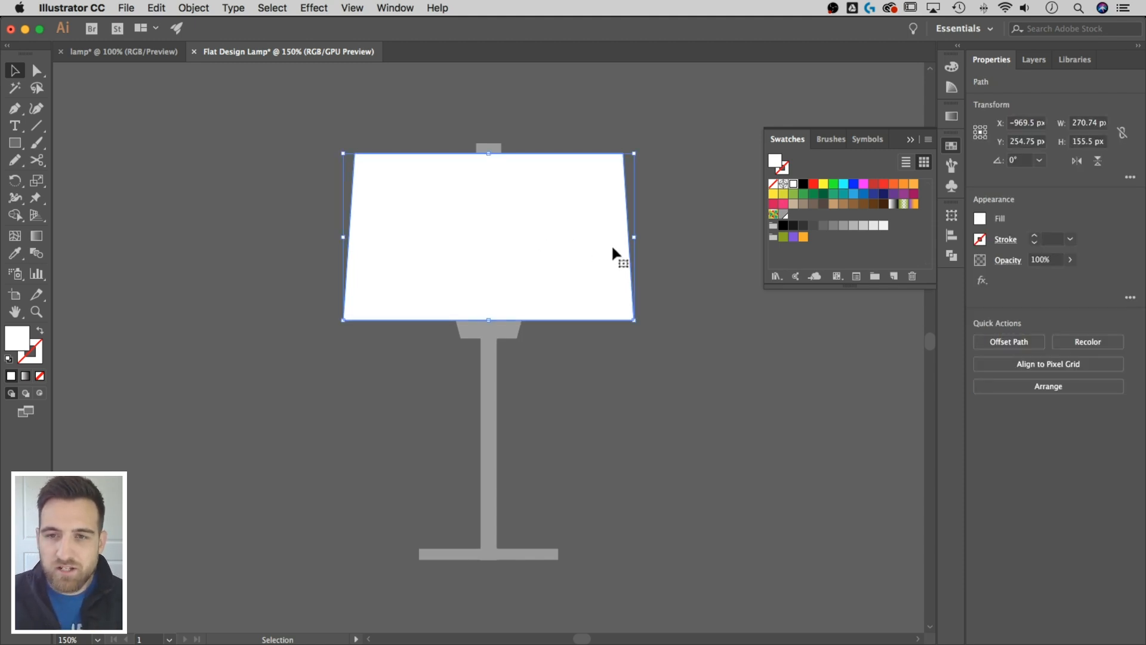
{"action": "left_click", "coordinate": [853, 185]}
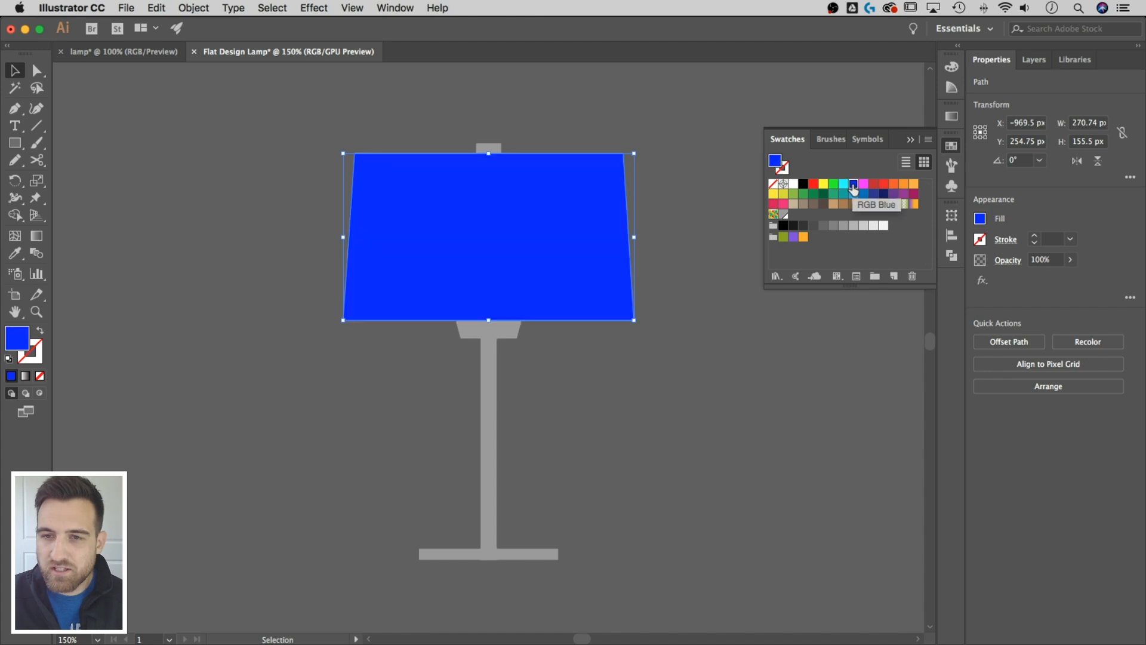
{"action": "left_click", "coordinate": [895, 276]}
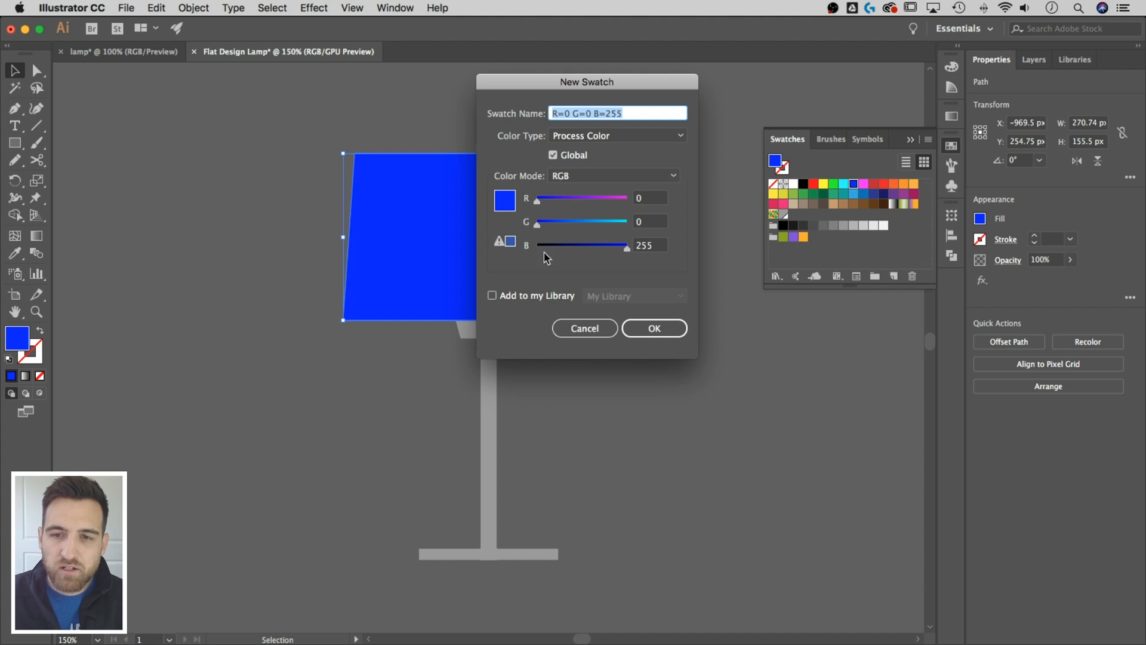
{"action": "left_click_drag", "start_coordinate": [543, 82], "coordinate": [661, 79]}
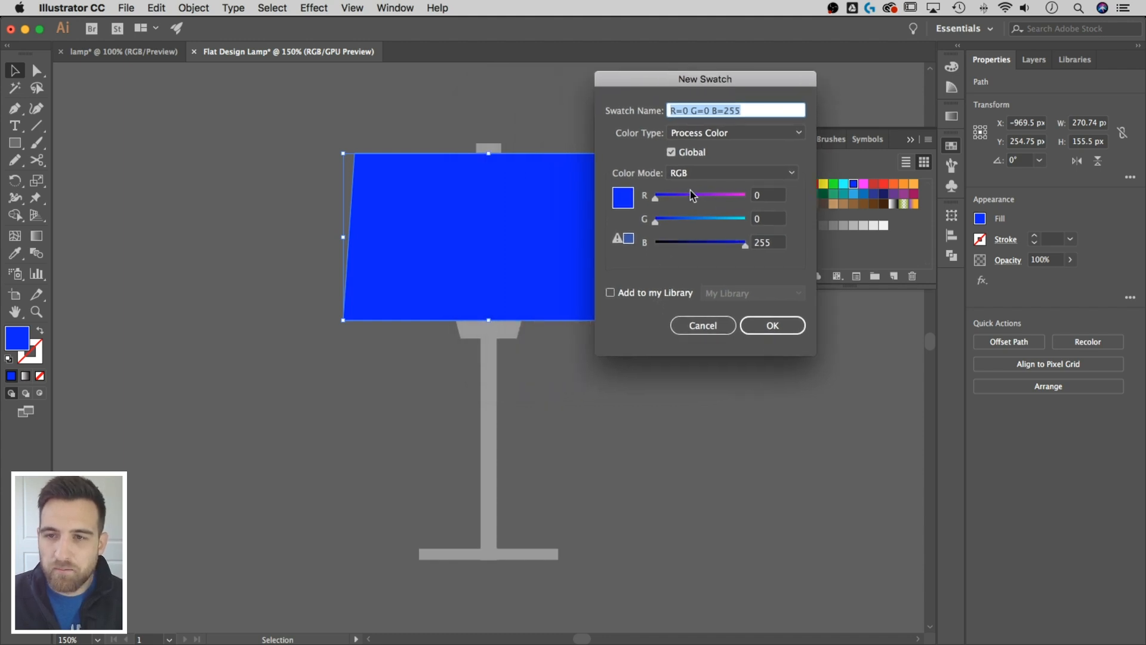
{"action": "left_click_drag", "start_coordinate": [660, 199], "coordinate": [720, 198]}
{"action": "left_click_drag", "start_coordinate": [656, 220], "coordinate": [728, 198]}
{"action": "left_click_drag", "start_coordinate": [674, 79], "coordinate": [704, 68]}
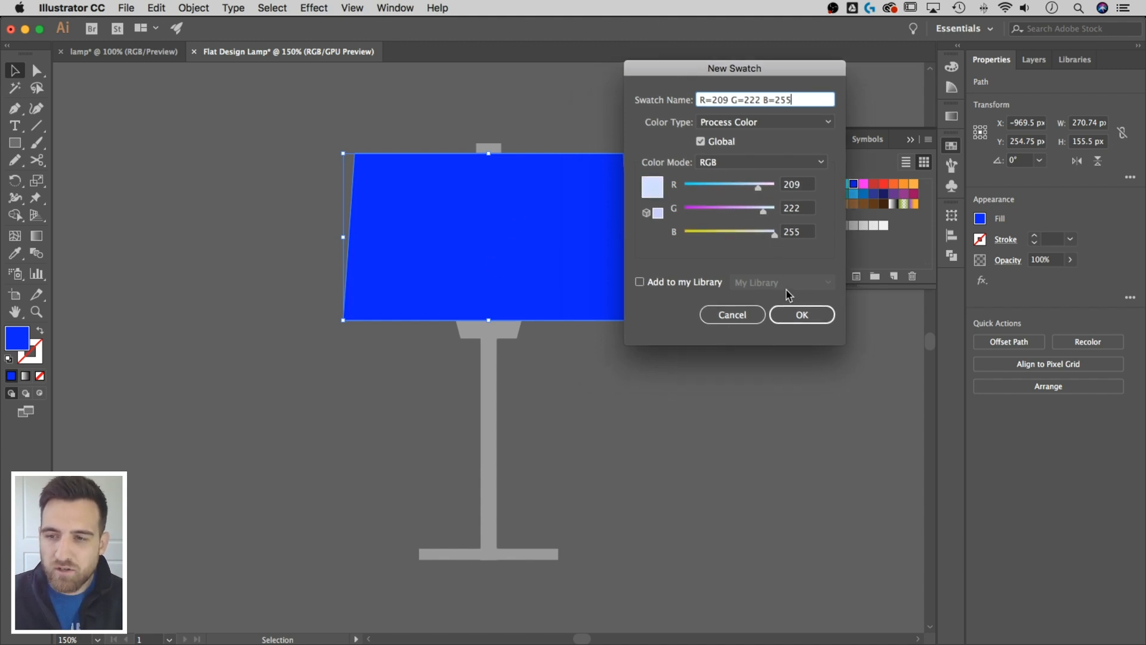
{"action": "left_click", "coordinate": [804, 317]}
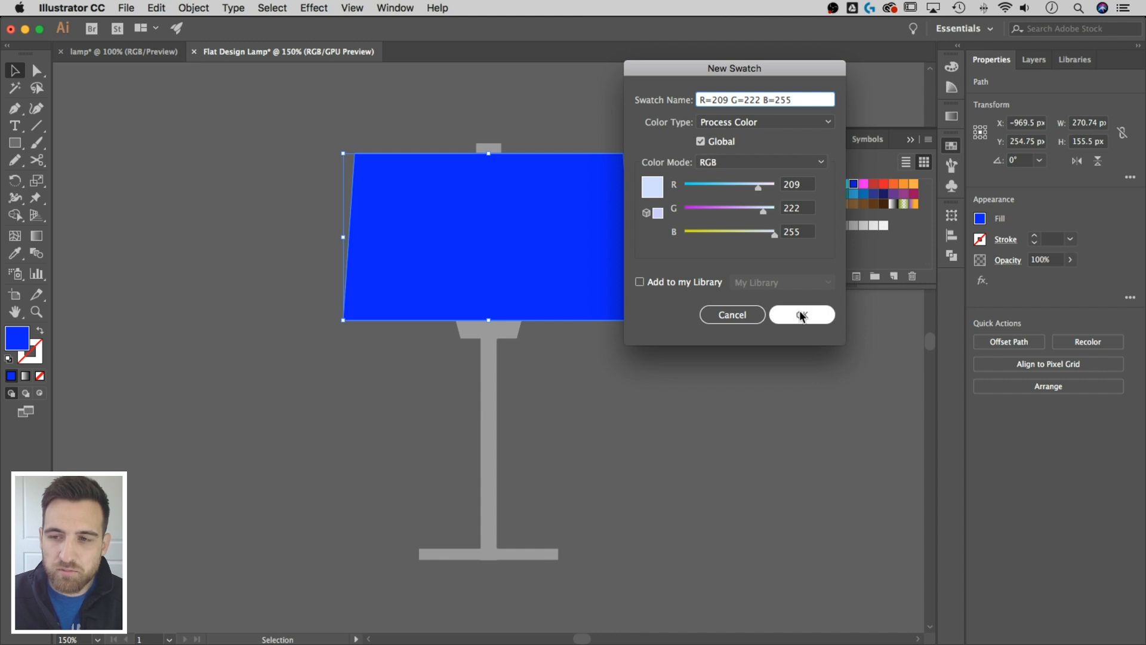
{"action": "left_click", "coordinate": [805, 316]}
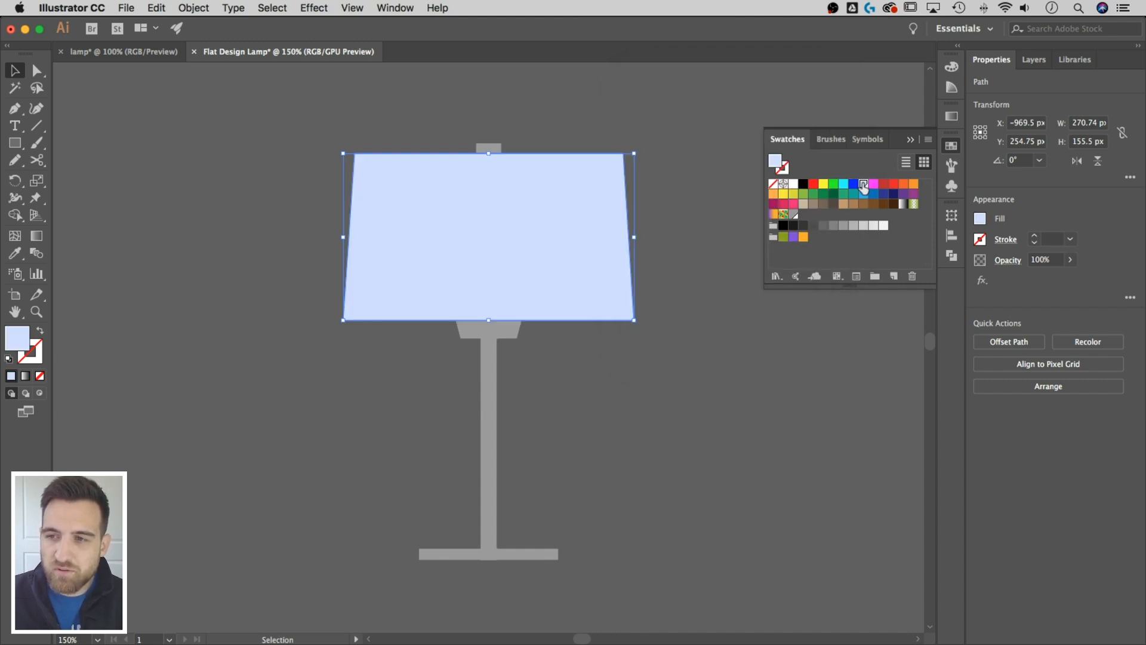
- Move the light blue swatch beside the global grey one and change its colour to RGB 146, 204, 210
{"action": "mouse_move", "coordinate": [863, 186]}
{"action": "left_mouse_down"}
{"action": "mouse_move", "coordinate": [836, 213]}
{"action": "mouse_move", "coordinate": [802, 218]}
{"action": "left_mouse_up"}
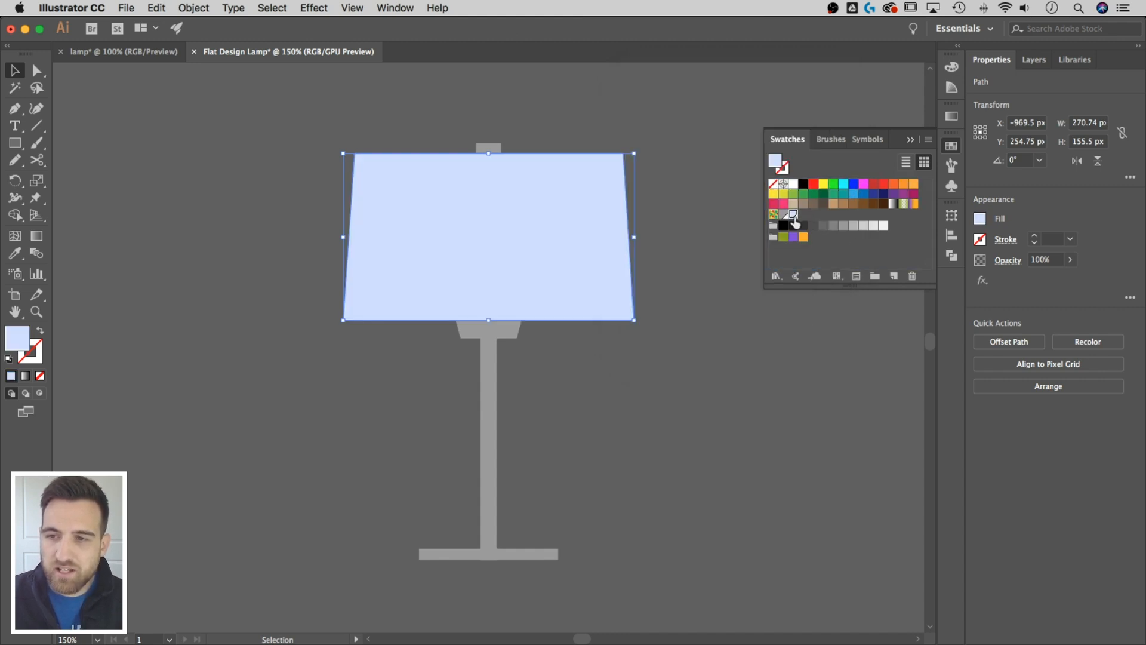
{"action": "double_click", "coordinate": [794, 215]}
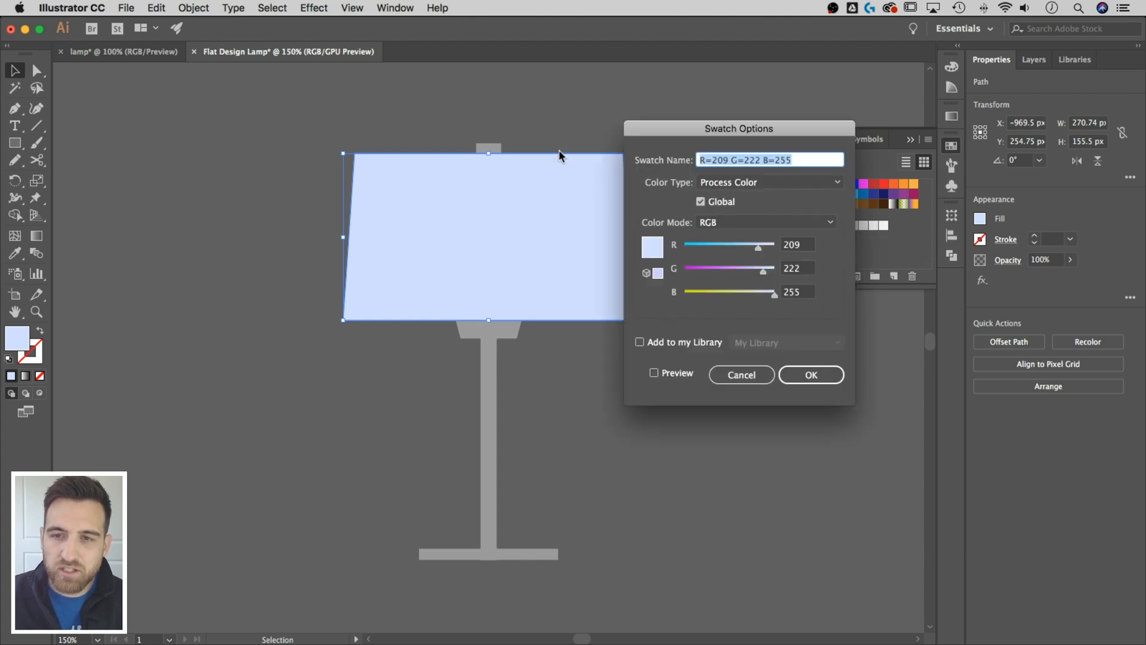
{"action": "left_click_drag", "start_coordinate": [659, 121], "coordinate": [686, 94]}
{"action": "left_click", "coordinate": [677, 337]}
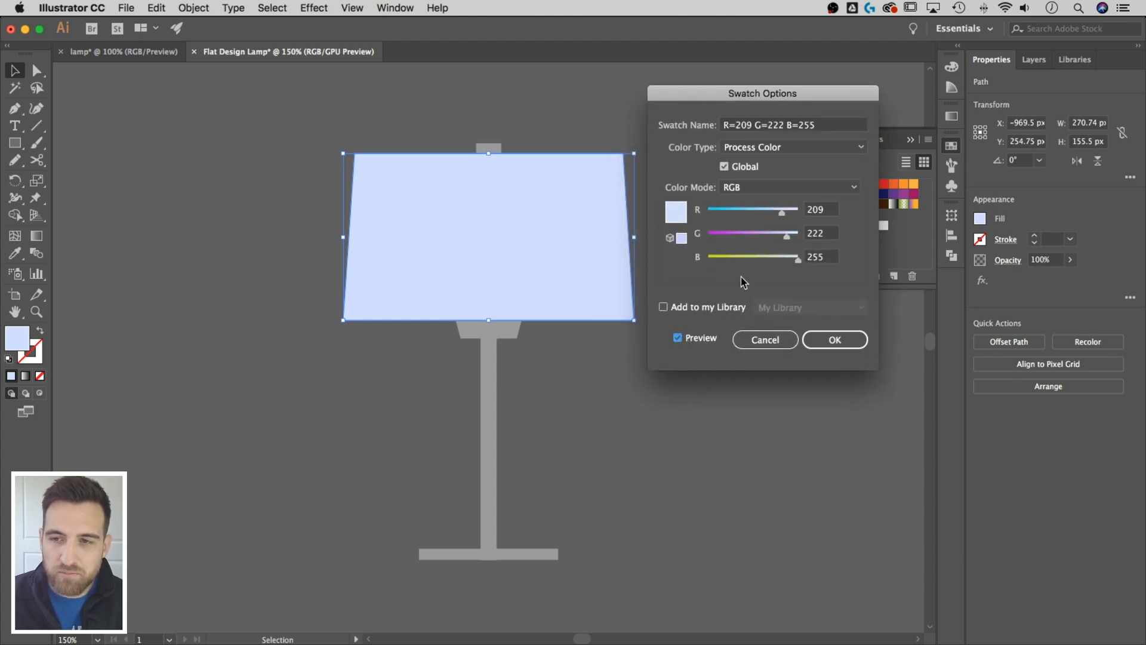
{"action": "left_click_drag", "start_coordinate": [798, 260], "coordinate": [788, 260]}
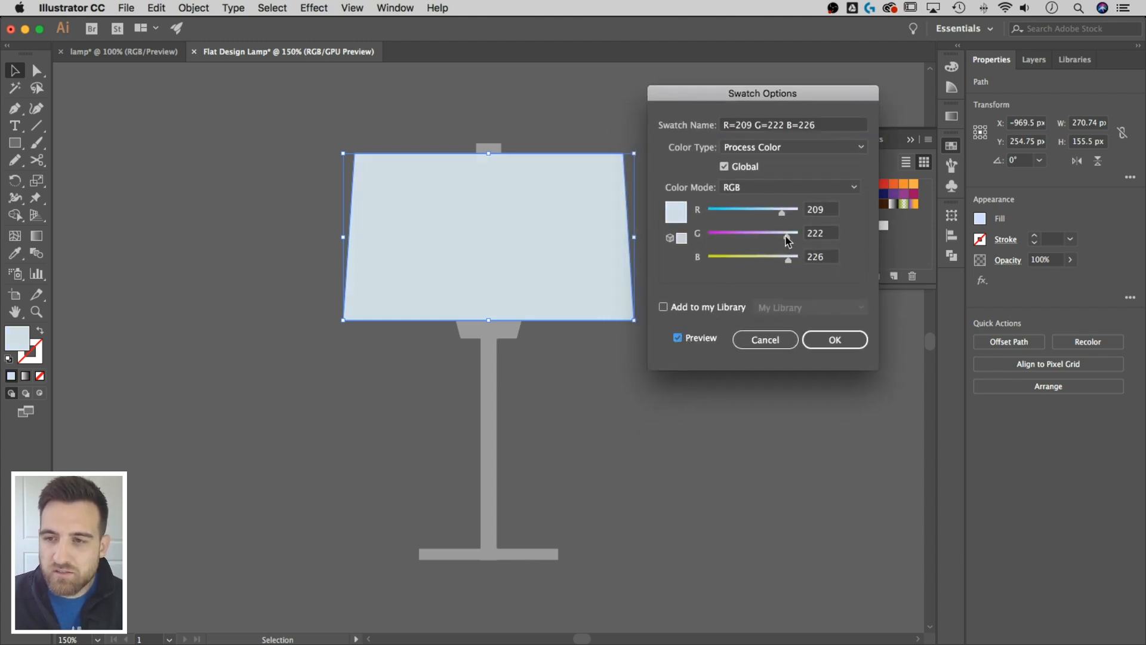
{"action": "left_click", "coordinate": [786, 236]}
{"action": "mouse_move", "coordinate": [781, 213]}
{"action": "left_mouse_down"}
{"action": "mouse_move", "coordinate": [755, 214]}
{"action": "mouse_move", "coordinate": [784, 261]}
{"action": "mouse_move", "coordinate": [781, 237]}
{"action": "mouse_move", "coordinate": [759, 217]}
{"action": "left_mouse_up"}
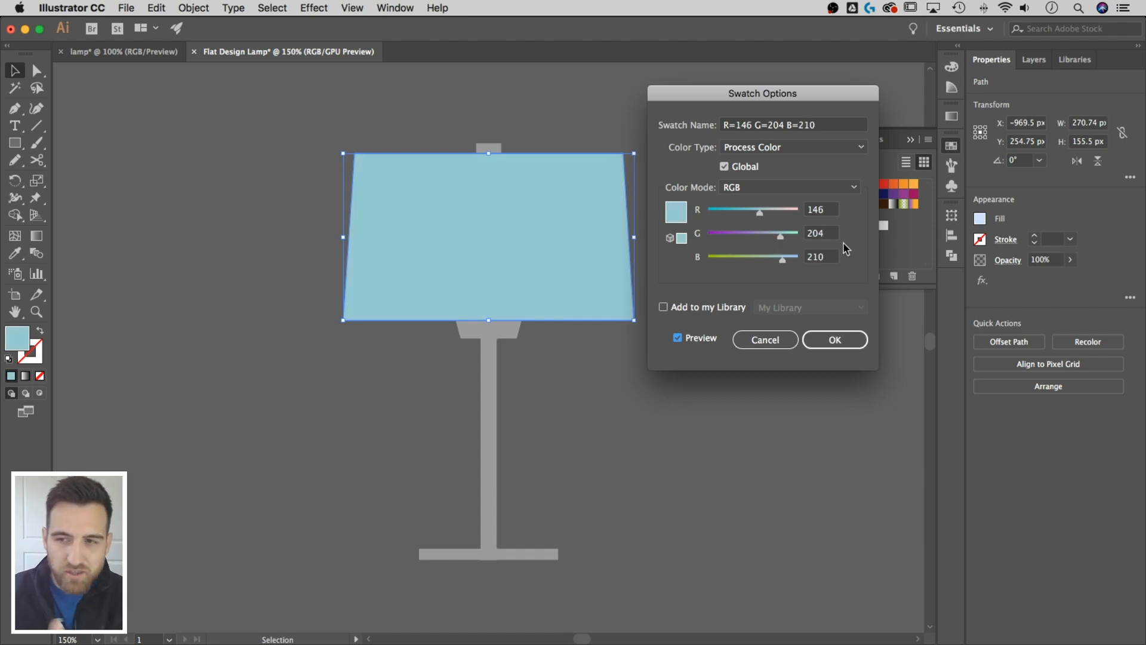
{"action": "left_click", "coordinate": [837, 341]}
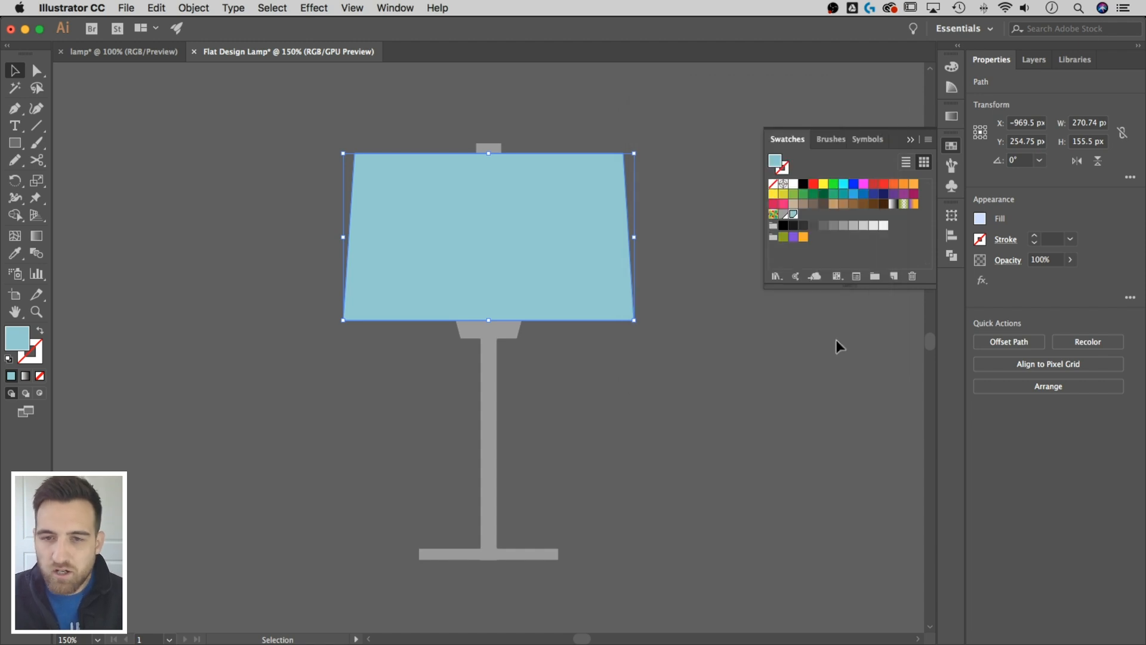
{"action": "left_click", "coordinate": [756, 389]}
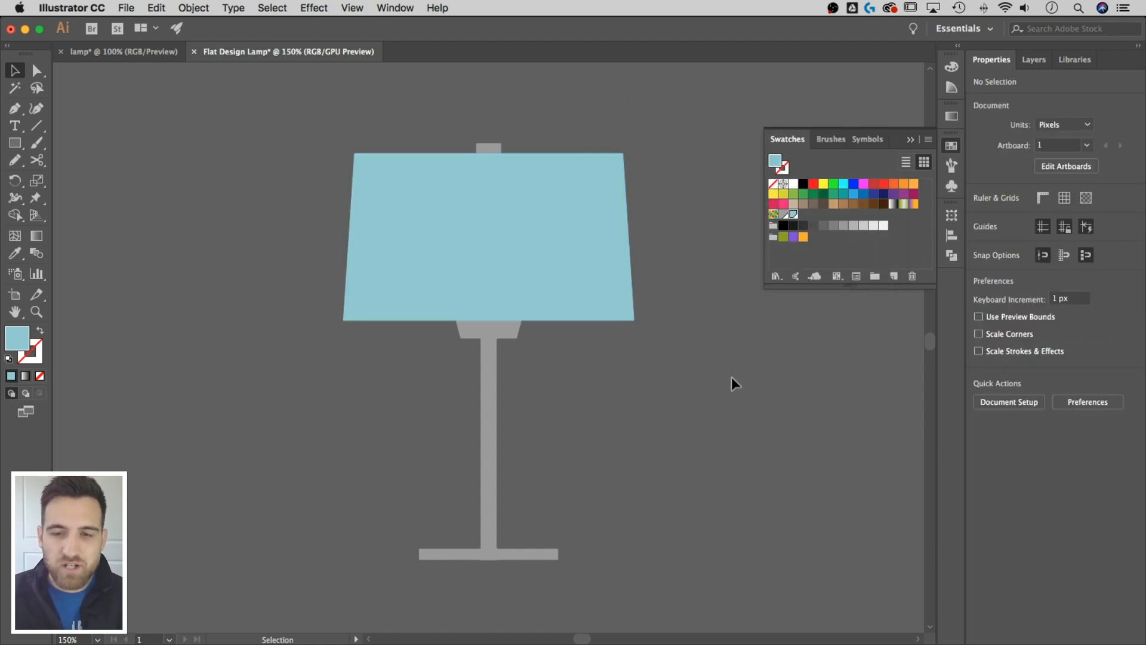
{"action": "left_click", "coordinate": [910, 140]}
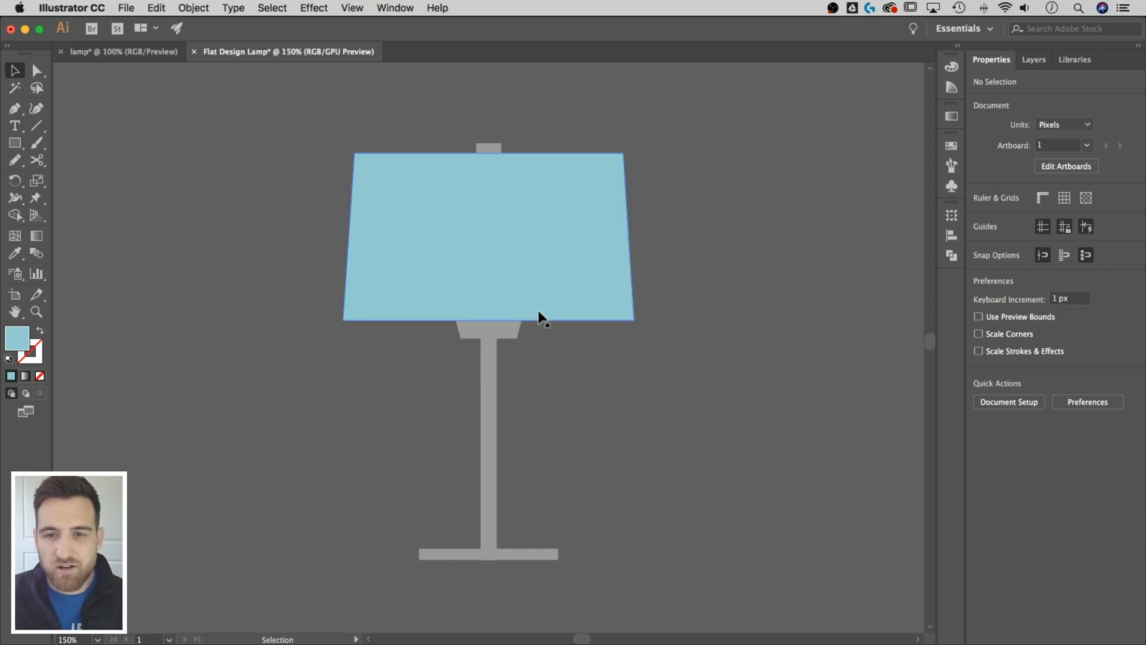
- Draw a rectangle about 284 × 462 px over the lamp's right half, with its left edge on the lamp's vertical centre line
{"action": "left_click", "coordinate": [15, 144]}
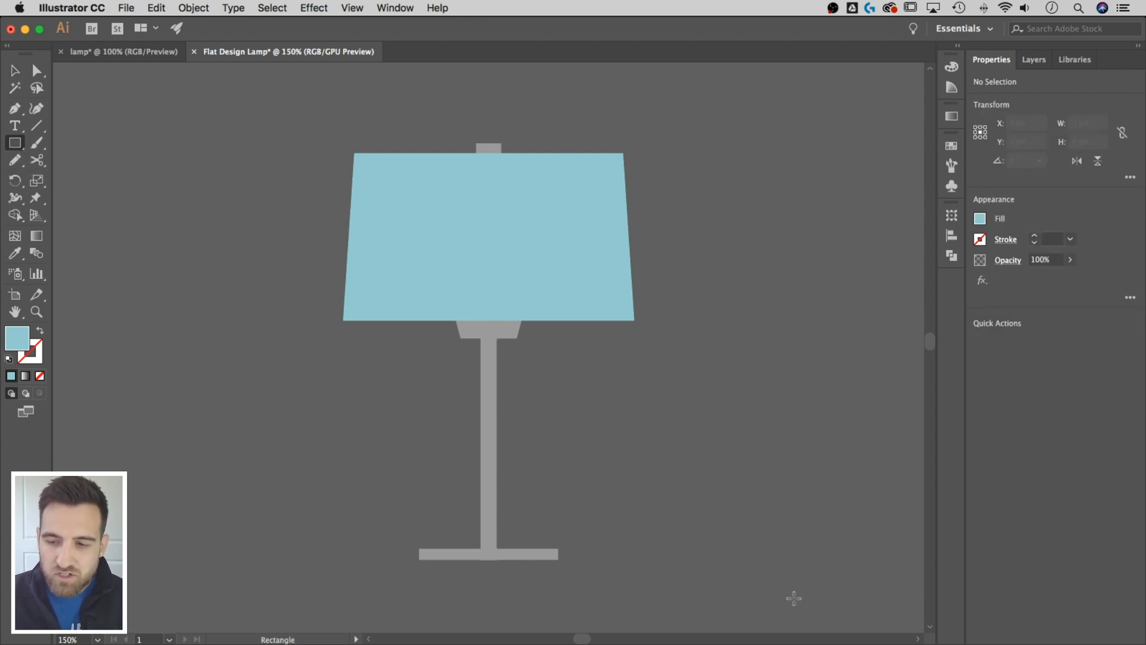
{"action": "left_click_drag", "start_coordinate": [794, 600], "coordinate": [489, 106]}
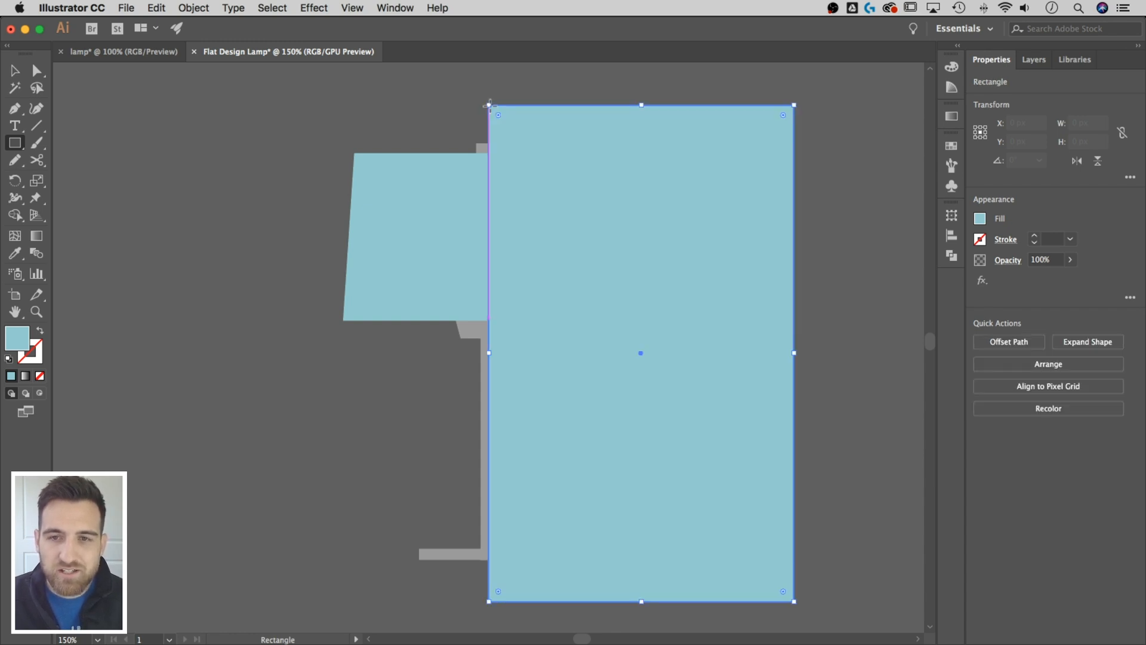
{"action": "left_click", "coordinate": [357, 9]}
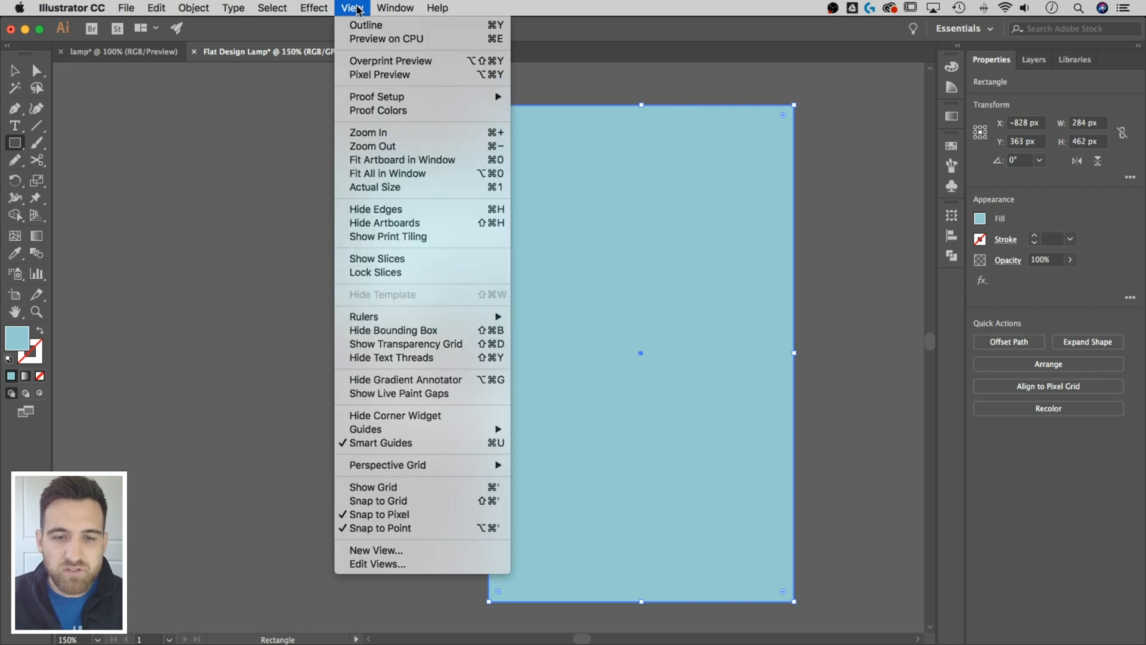
{"action": "left_click", "coordinate": [444, 444]}
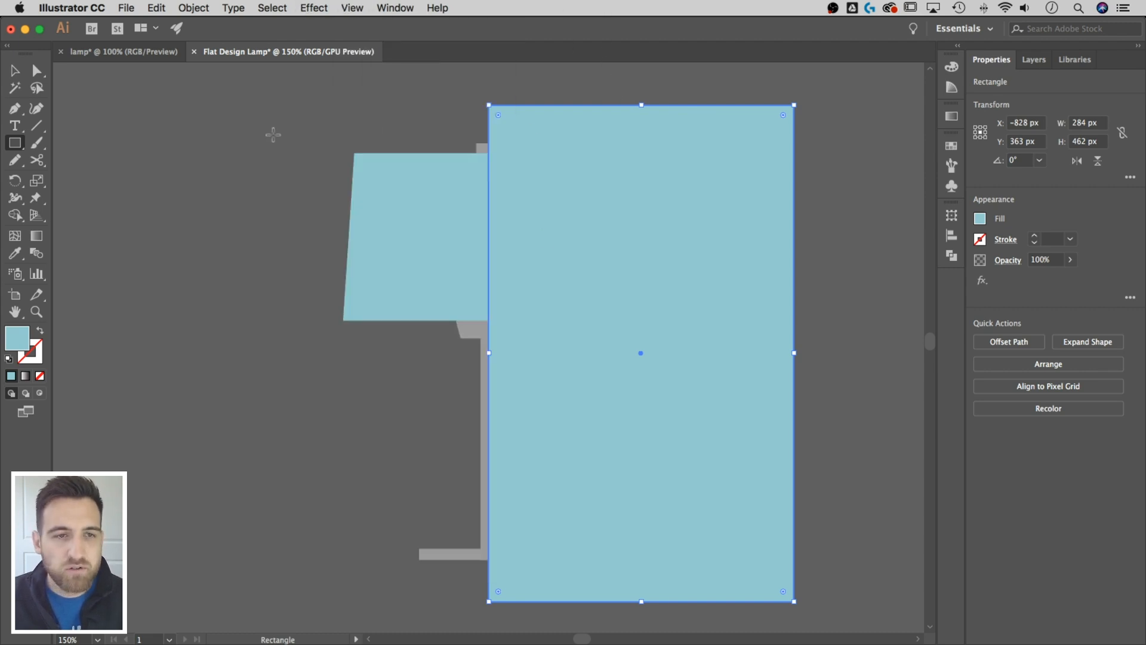
- Select all the artwork and use the Shape Builder to remove the part of the rectangle lying outside the lamp
{"action": "left_click", "coordinate": [16, 72]}
{"action": "left_click", "coordinate": [232, 157]}
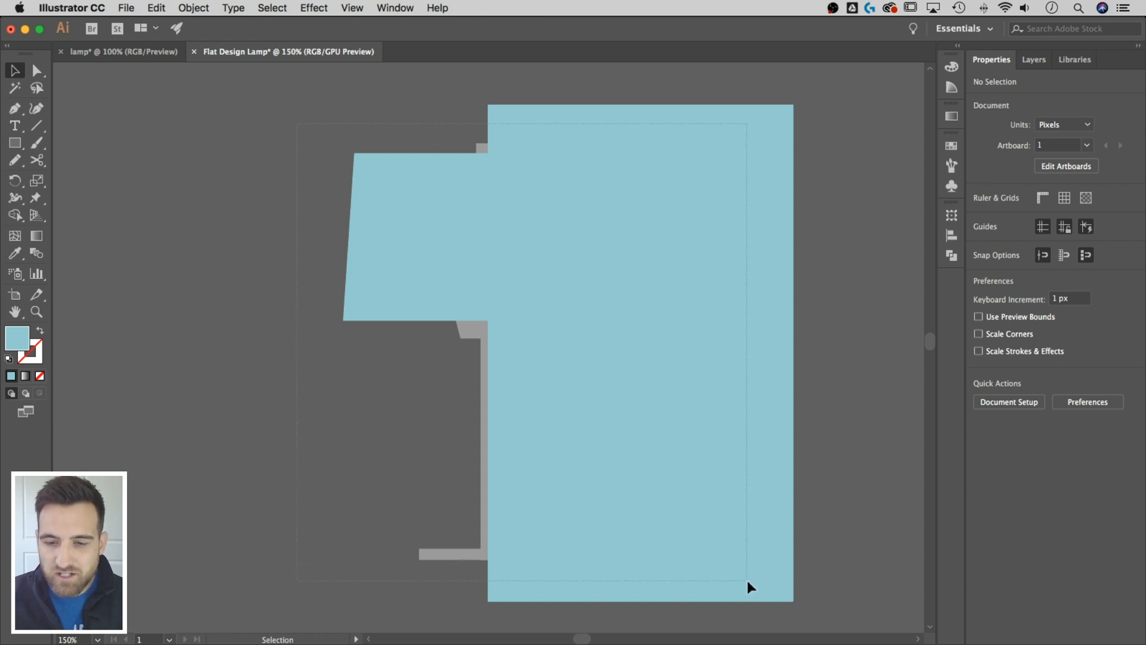
{"action": "key", "text": "super+a"}
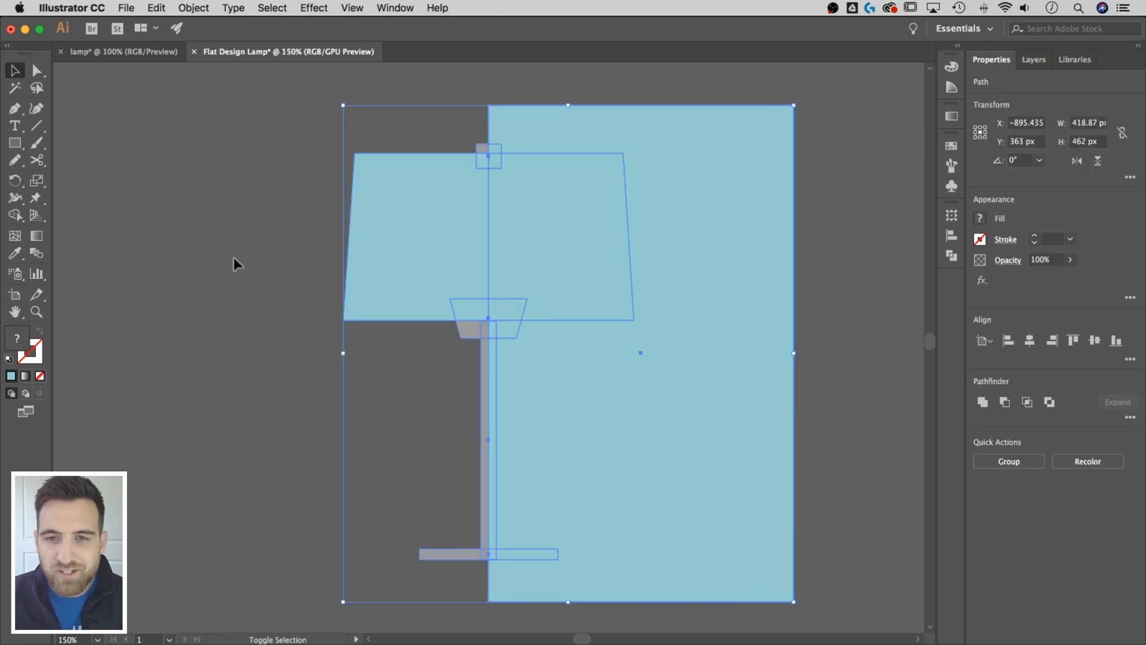
{"action": "key", "text": "shift+m"}
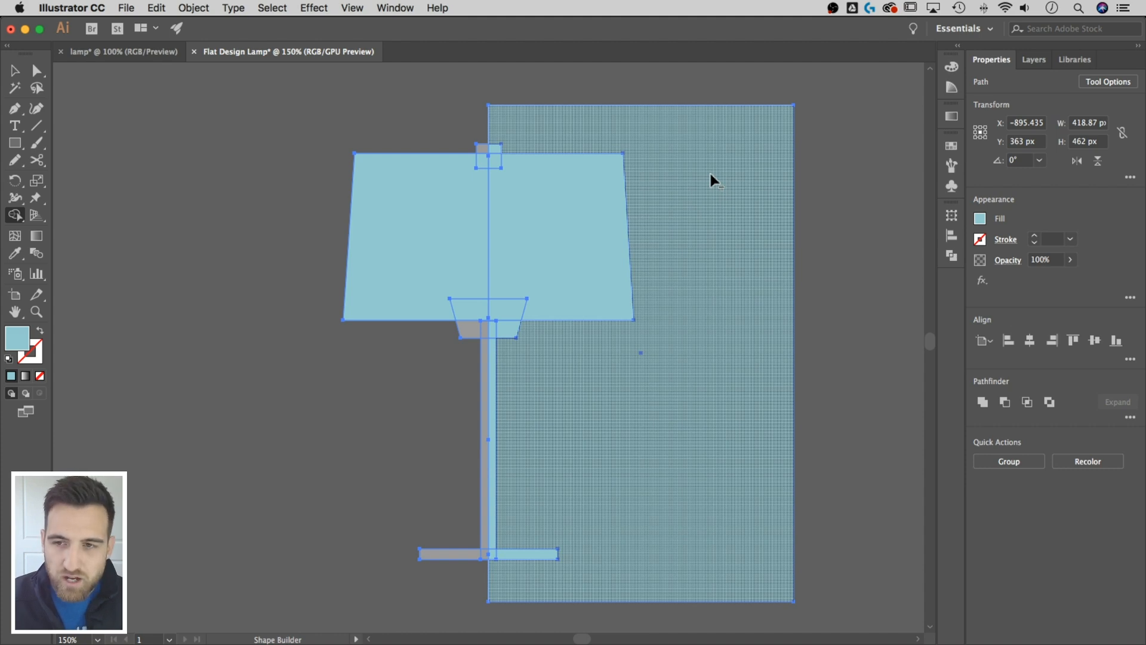
{"action": "left_click", "coordinate": [711, 182], "text": "alt"}
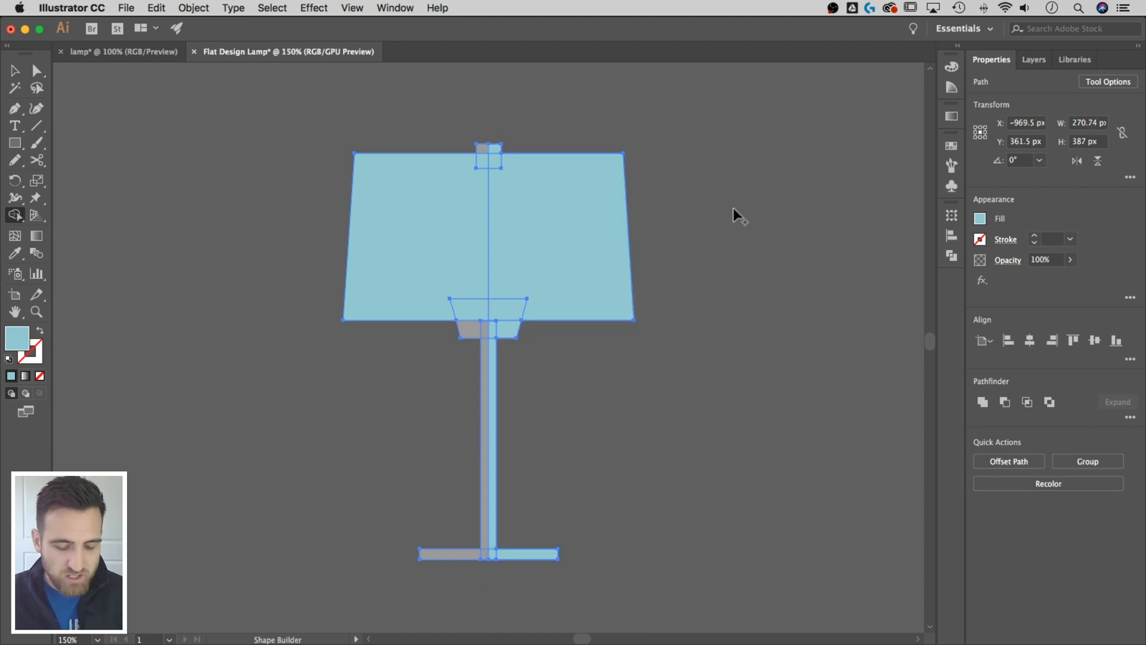
{"action": "key", "text": "v"}
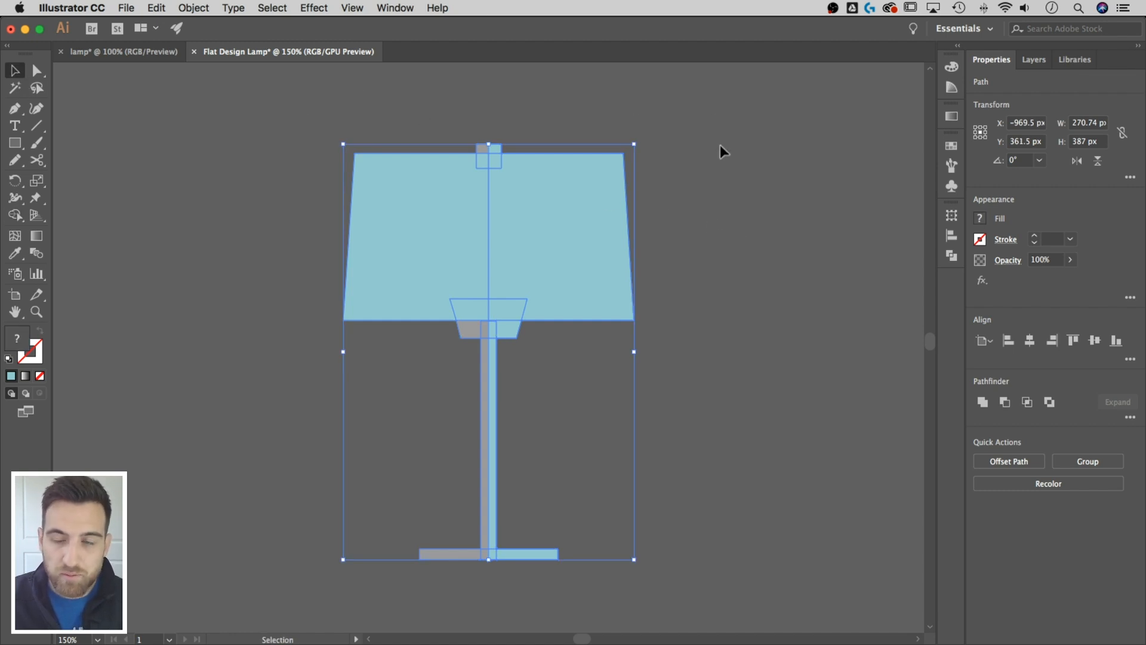
- Move the lamp's right-half shape aside to check that it is a separate piece, and undo the move
{"action": "left_click", "coordinate": [694, 185]}
{"action": "left_click_drag", "start_coordinate": [563, 220], "coordinate": [613, 198]}
{"action": "key", "text": "a"}
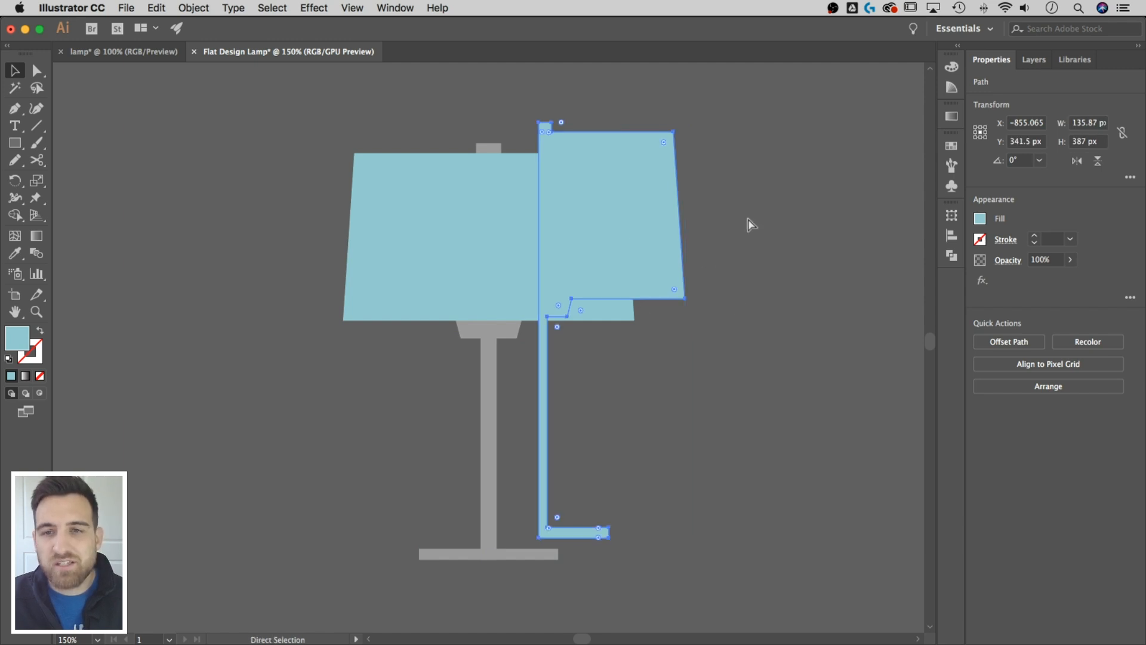
{"action": "key", "text": "super+z"}
{"action": "key", "text": "v"}
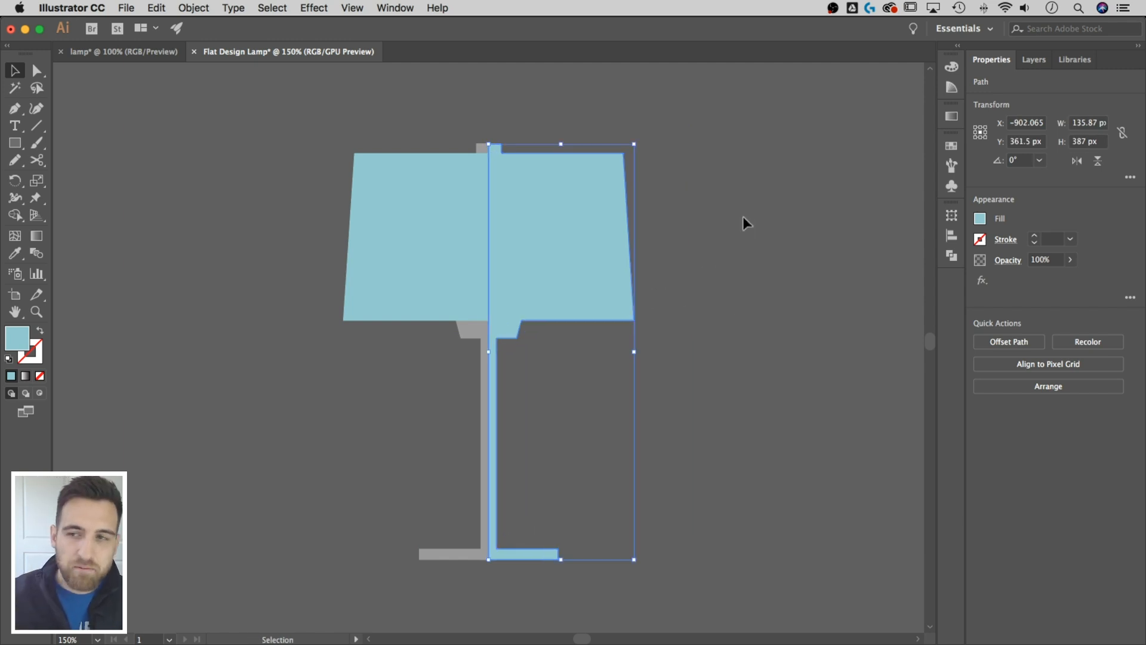
- Fill the shape covering the lamp's right half with black and deselect it
{"action": "left_click", "coordinate": [980, 219]}
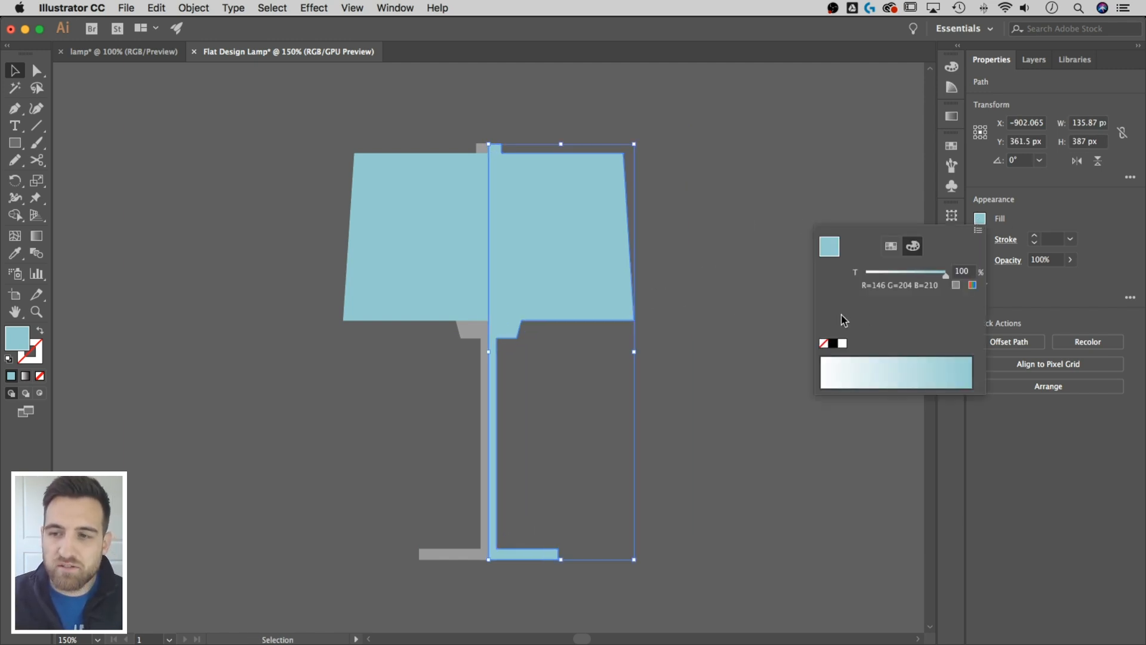
{"action": "left_click", "coordinate": [833, 344]}
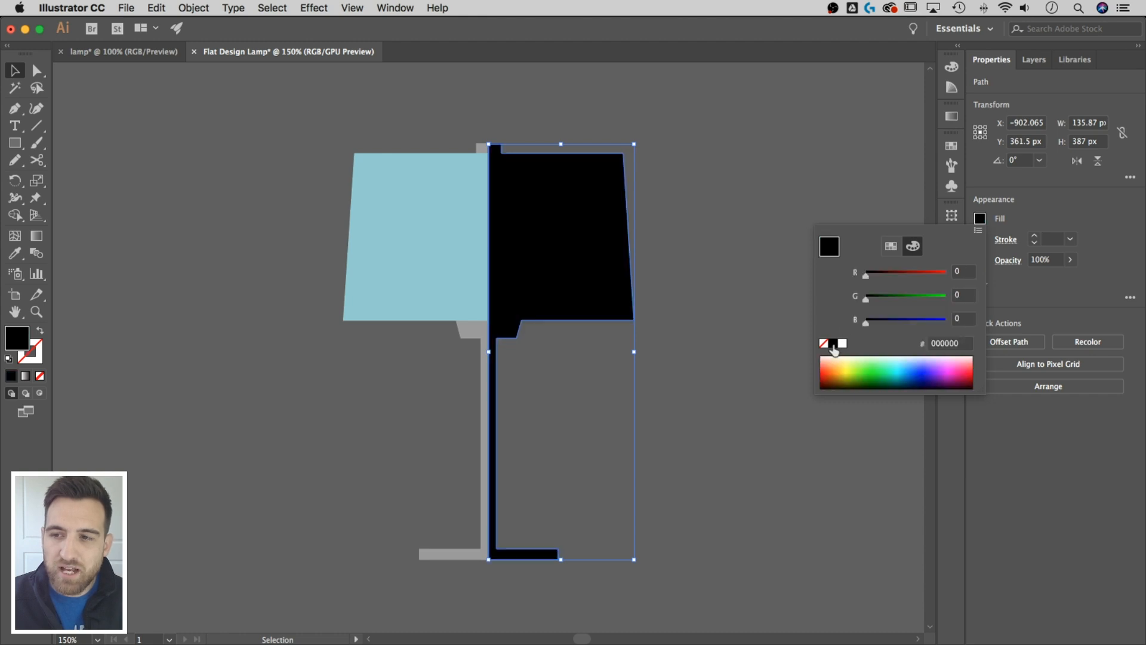
{"action": "left_click", "coordinate": [714, 187]}
{"action": "left_click", "coordinate": [733, 234]}
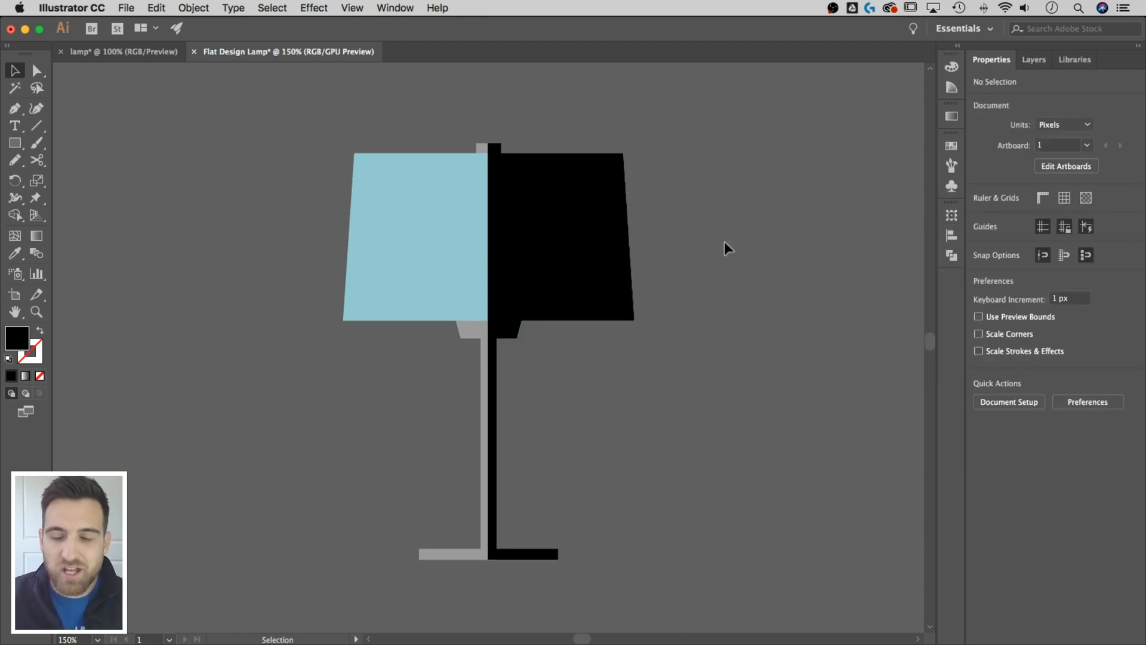
- Set the opacity of the black right-half shape to 10%
{"action": "left_click", "coordinate": [582, 233]}
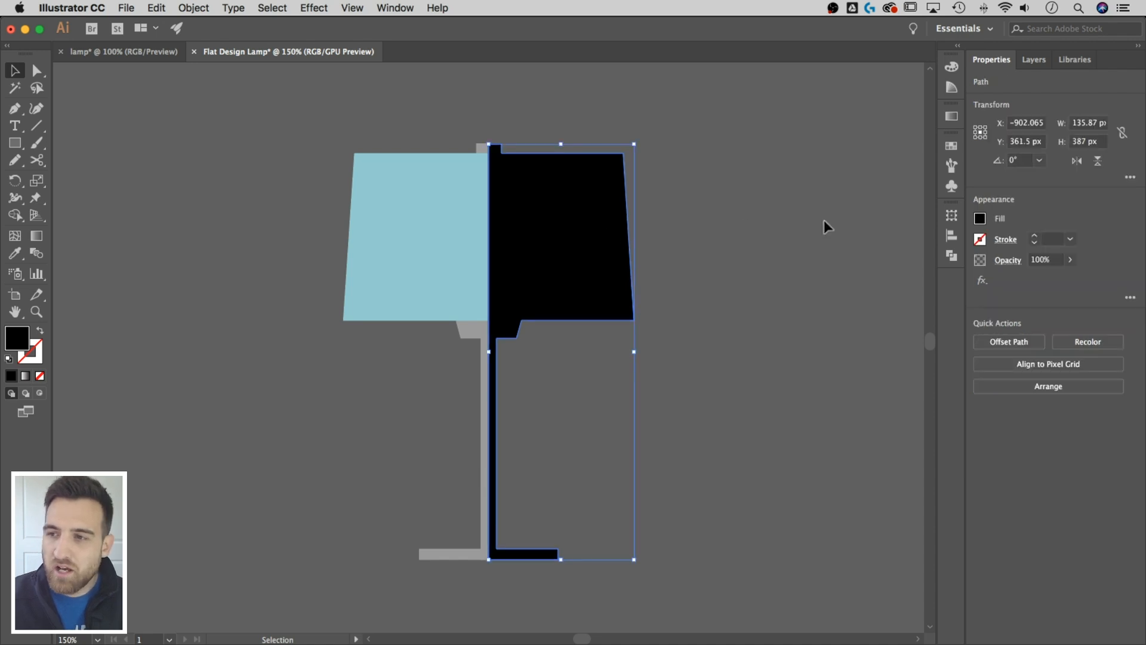
{"action": "left_click", "coordinate": [1054, 259]}
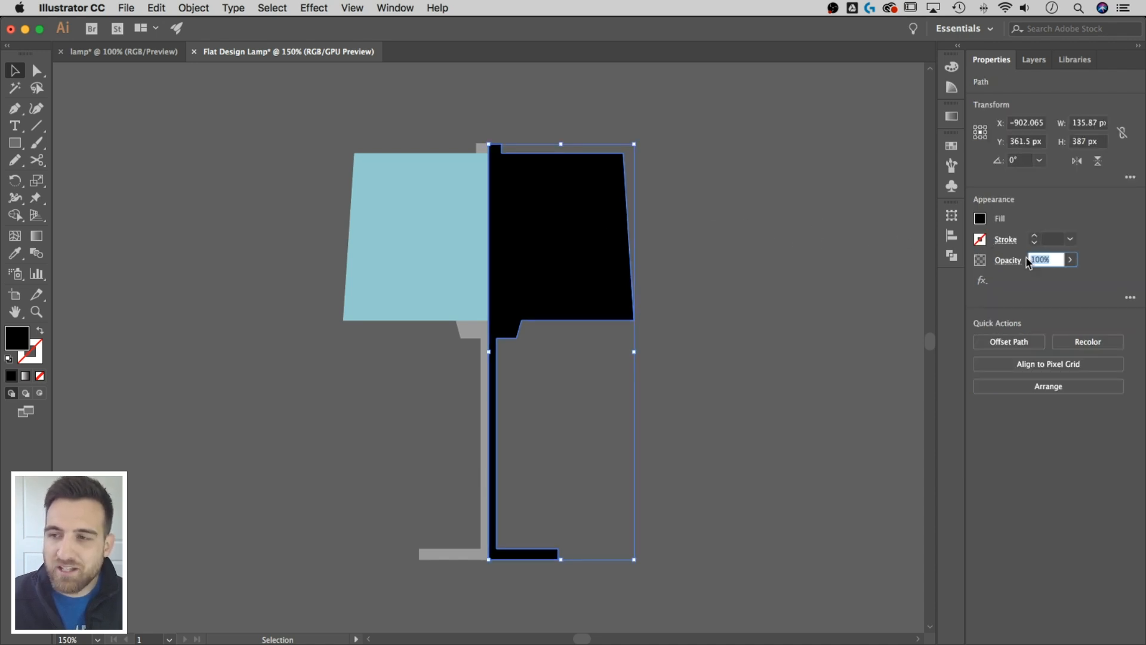
{"action": "type", "text": "10"}
{"action": "key", "text": "Return"}
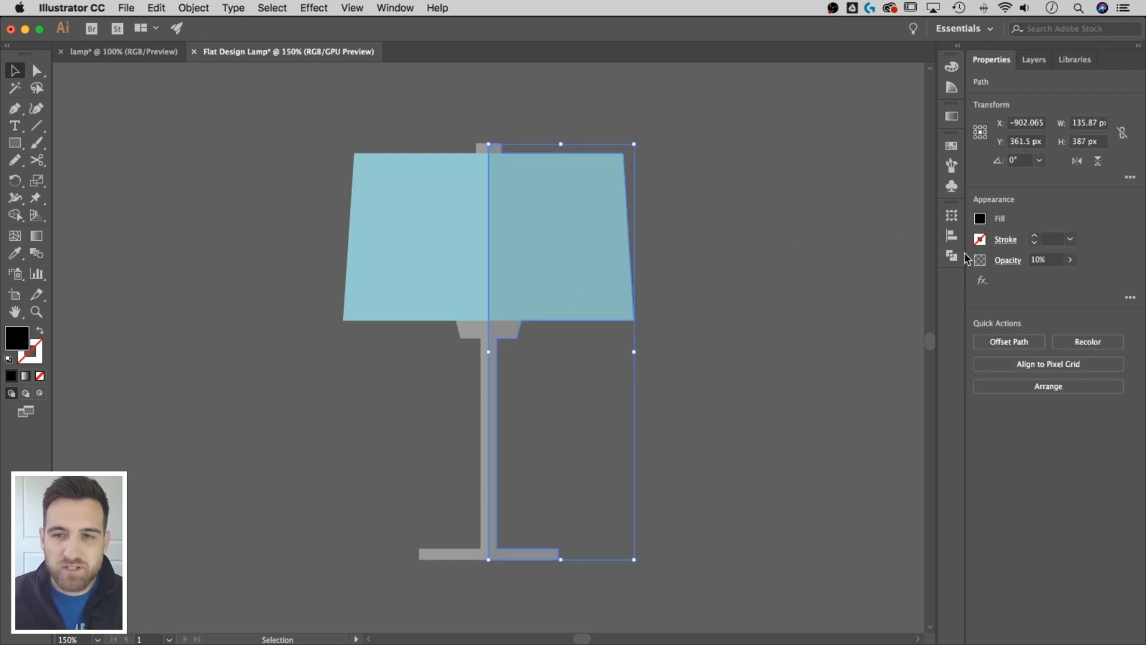
{"action": "left_click", "coordinate": [809, 263]}
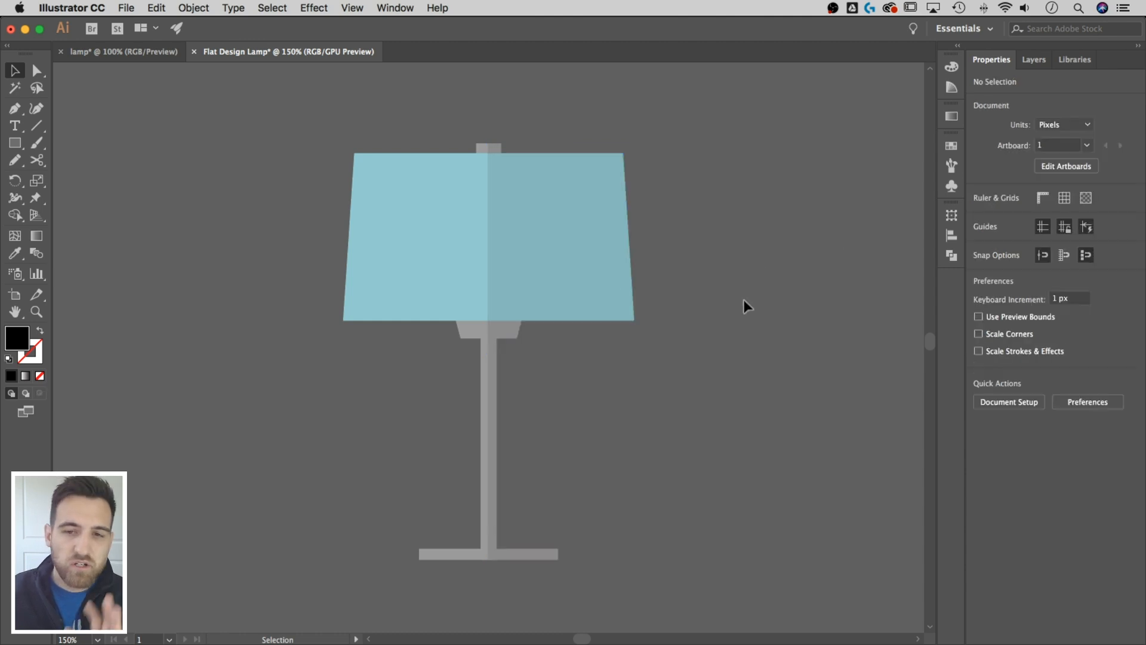
- Set the opacity of the black right-half shape to 20% for stronger shading
{"action": "left_click", "coordinate": [588, 250]}
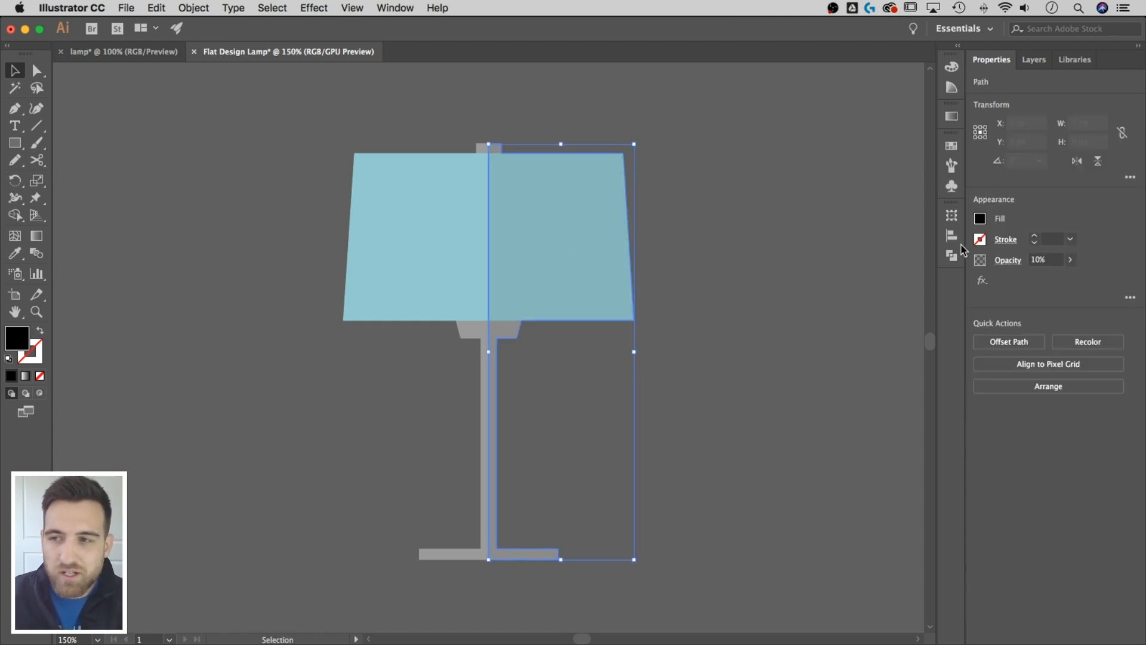
{"action": "left_click", "coordinate": [1052, 261]}
{"action": "type", "text": "20"}
{"action": "key", "text": "Return"}
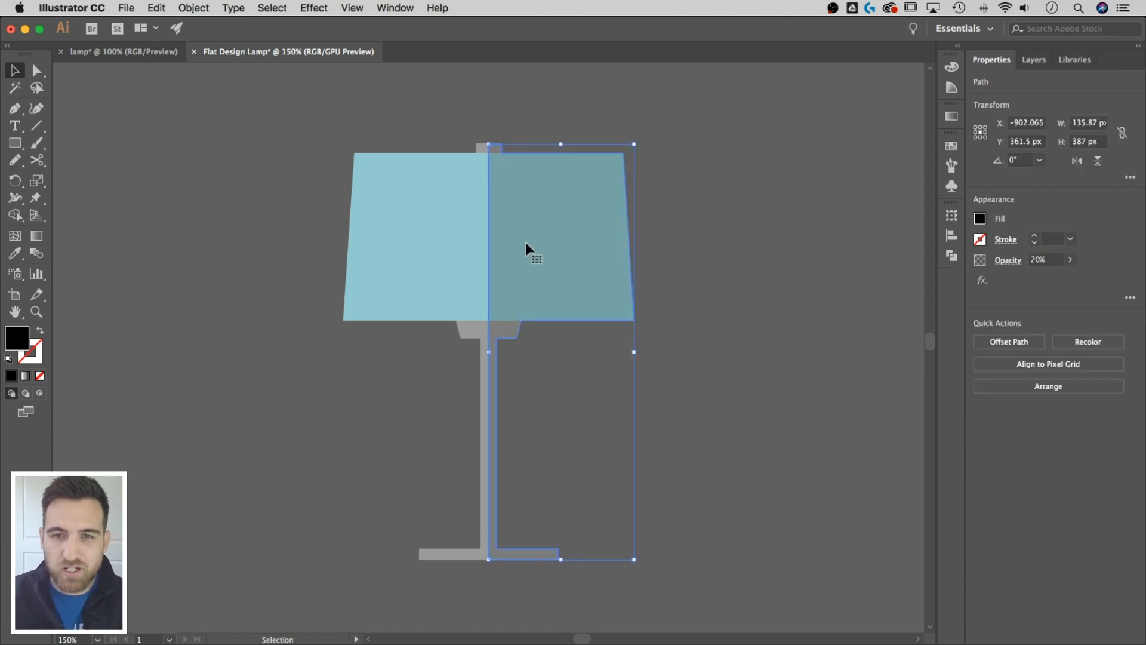
{"action": "left_click", "coordinate": [744, 224]}
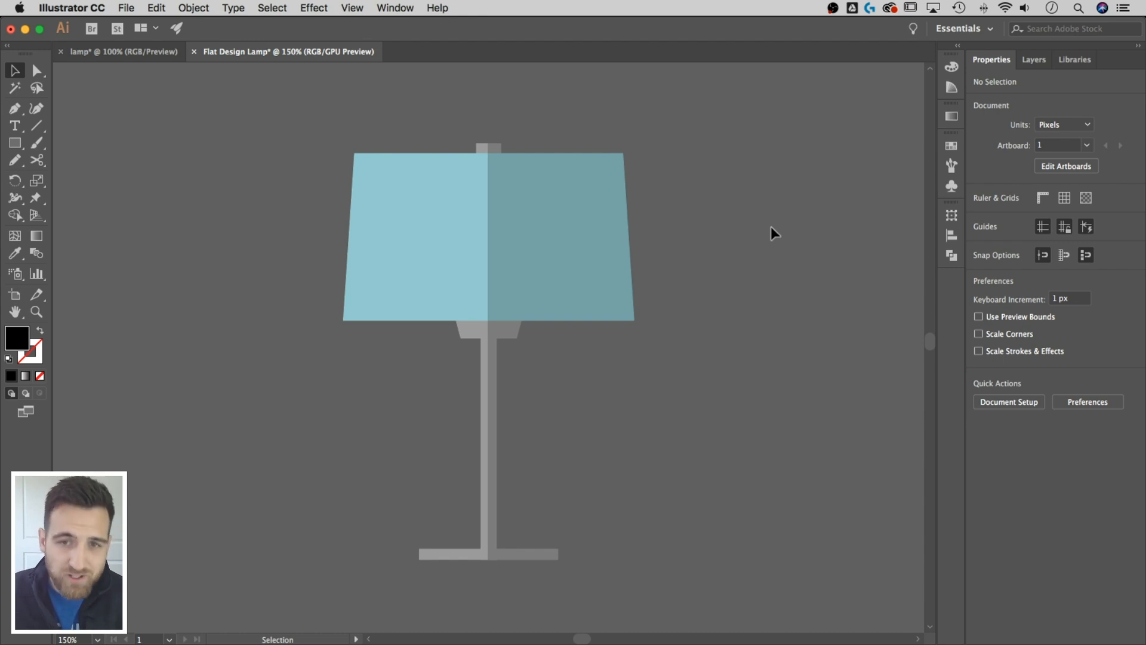
- Toggle the visibility of the Off and On layers to compare the lamp with and without its light beam
{"action": "left_click", "coordinate": [1032, 59]}
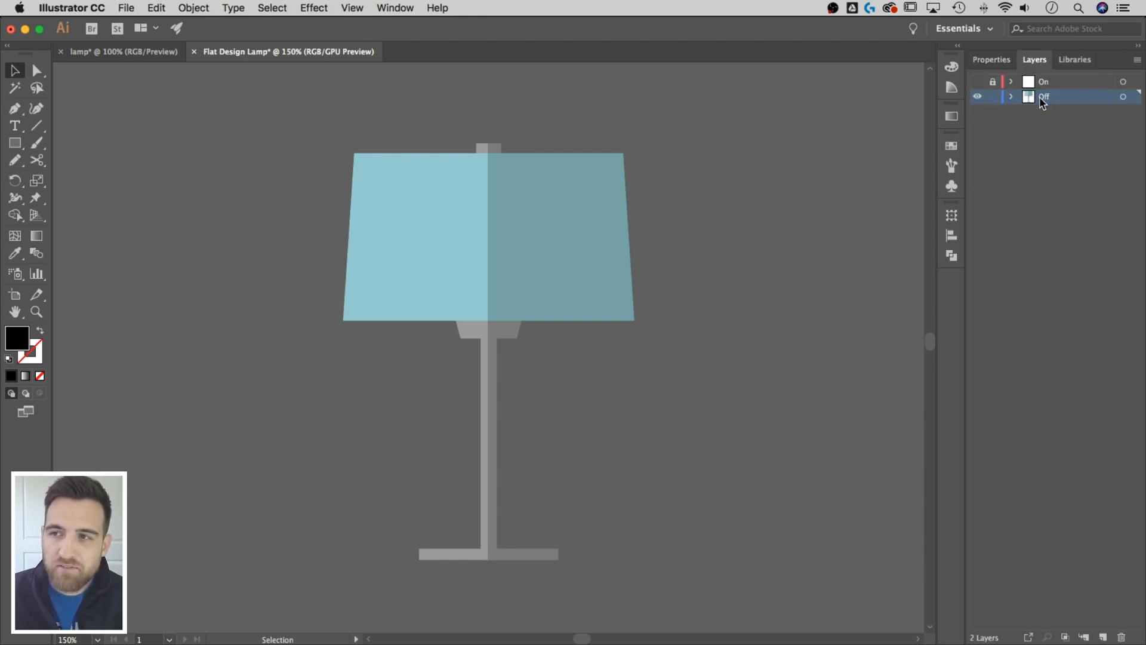
{"action": "left_click", "coordinate": [978, 97]}
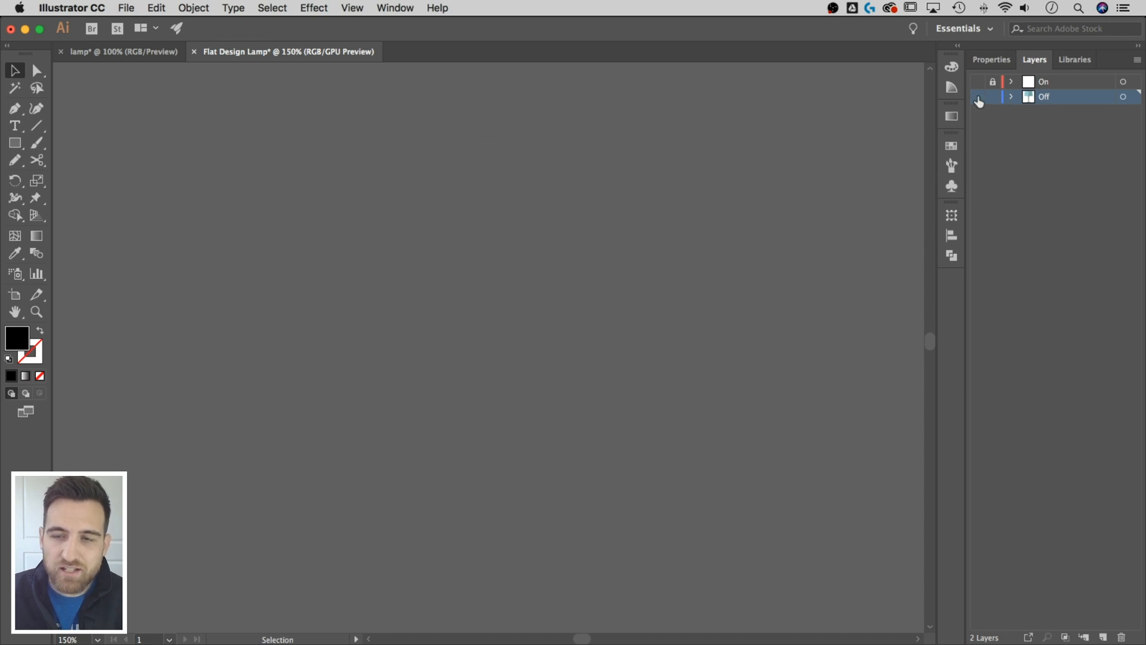
{"action": "left_click", "coordinate": [977, 97]}
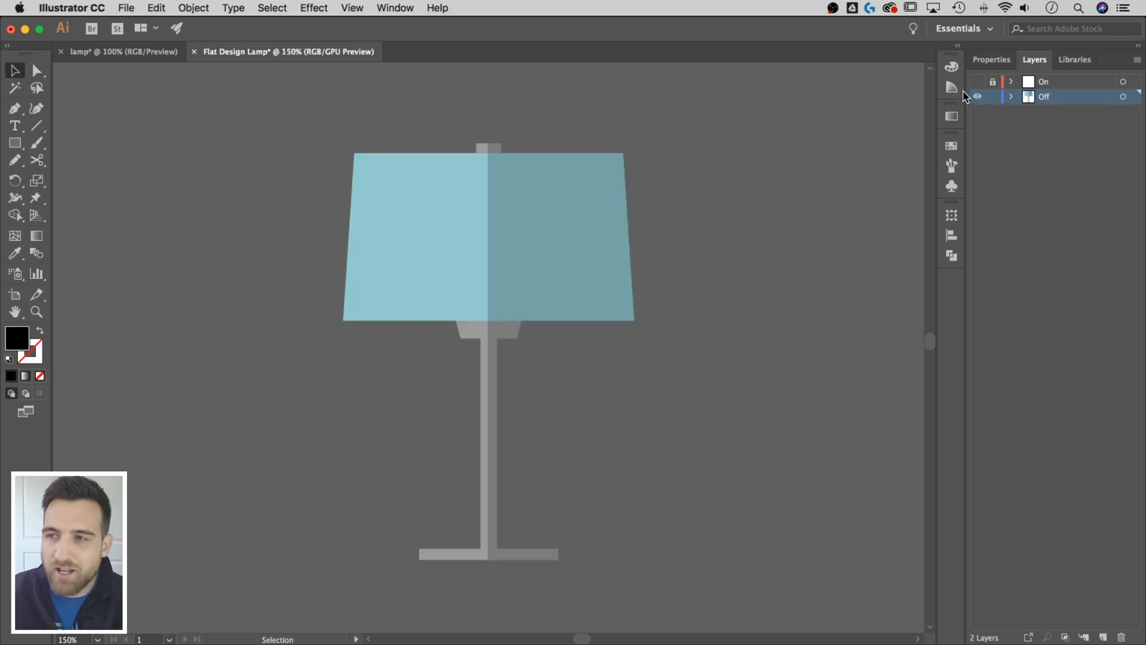
{"action": "left_click", "coordinate": [977, 83]}
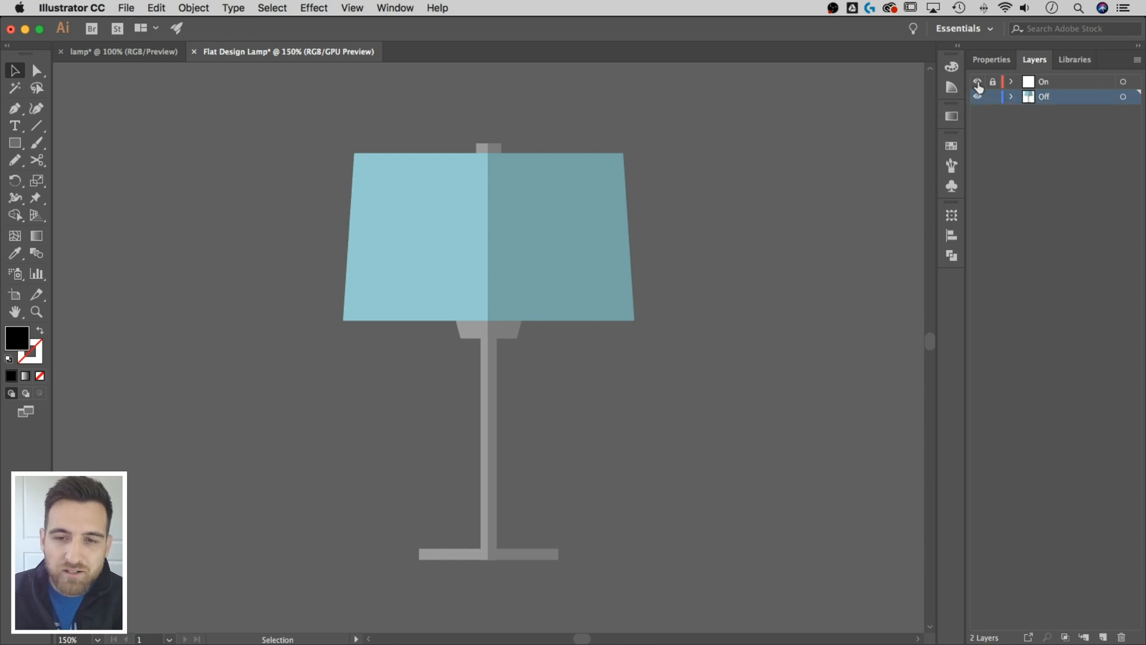
{"action": "left_click", "coordinate": [977, 83]}
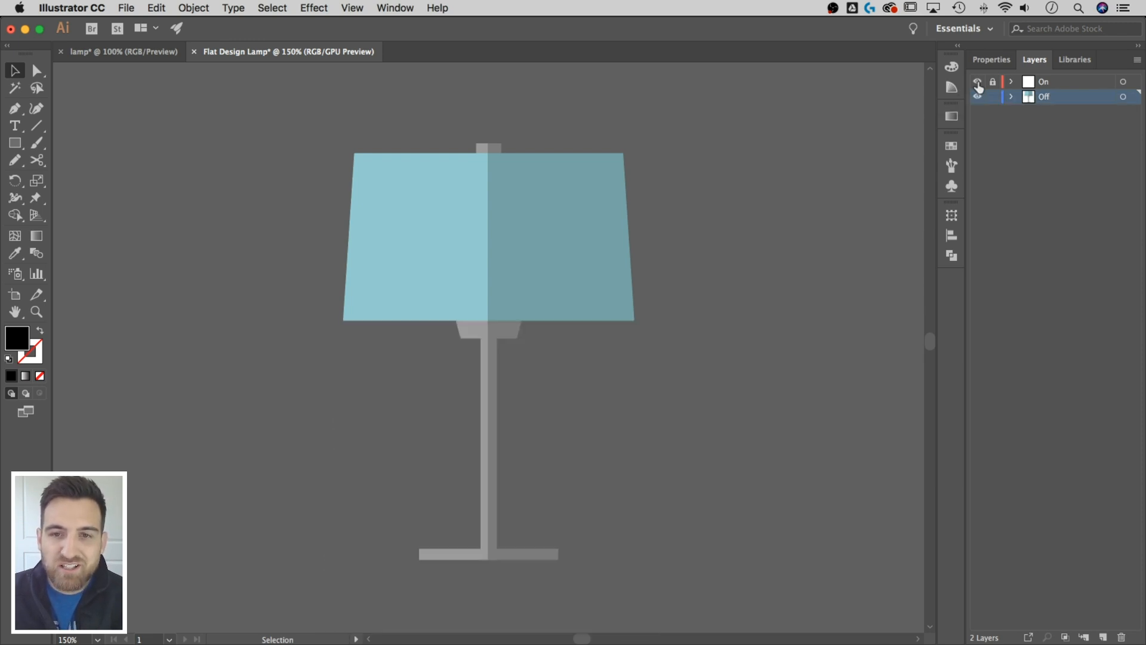
{"action": "left_click", "coordinate": [978, 83]}
{"action": "left_click", "coordinate": [978, 83]}
{"action": "left_click", "coordinate": [978, 83]}
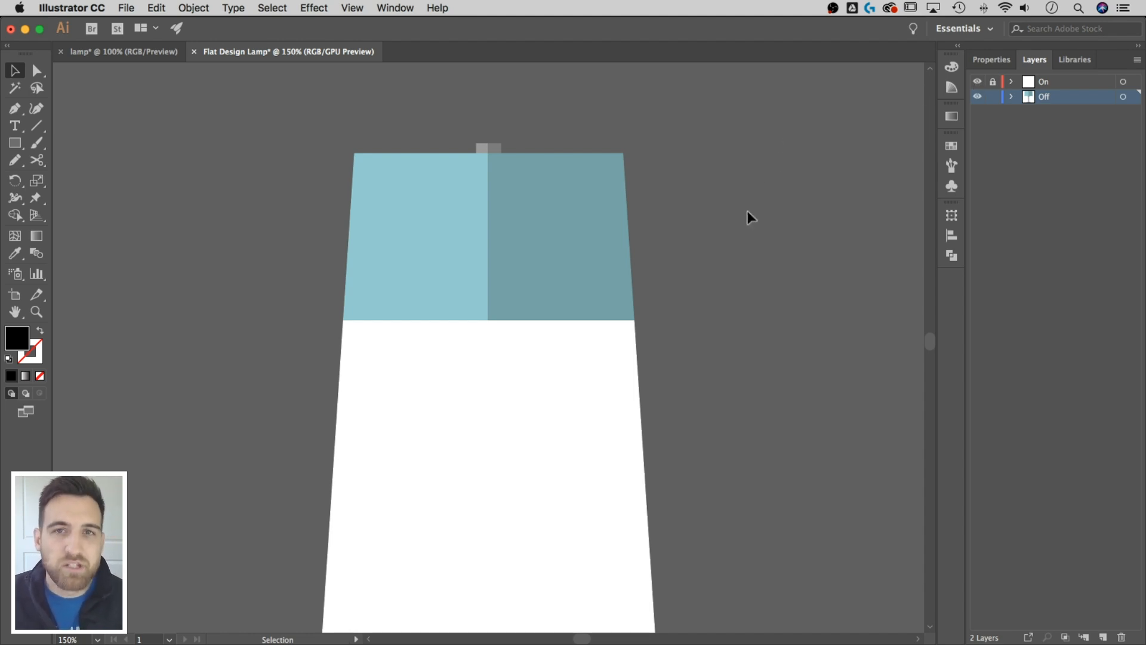
{"action": "left_click", "coordinate": [978, 83]}
{"action": "left_click", "coordinate": [978, 84]}
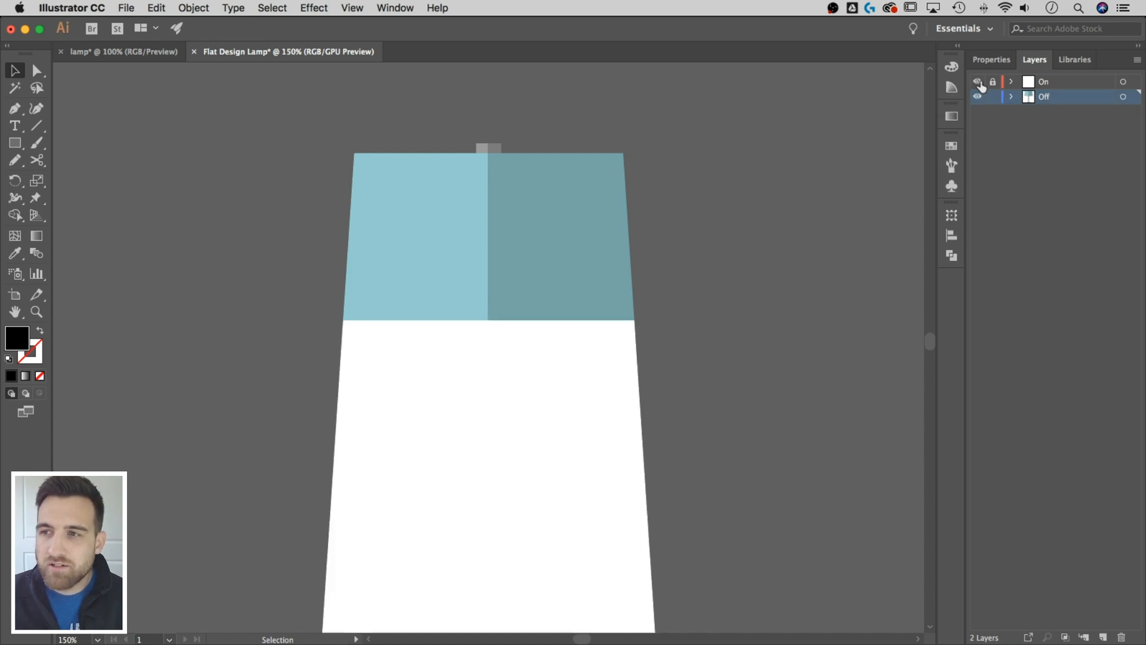
{"action": "left_click", "coordinate": [978, 83]}
{"action": "left_click", "coordinate": [978, 83]}
{"action": "left_click", "coordinate": [978, 83]}
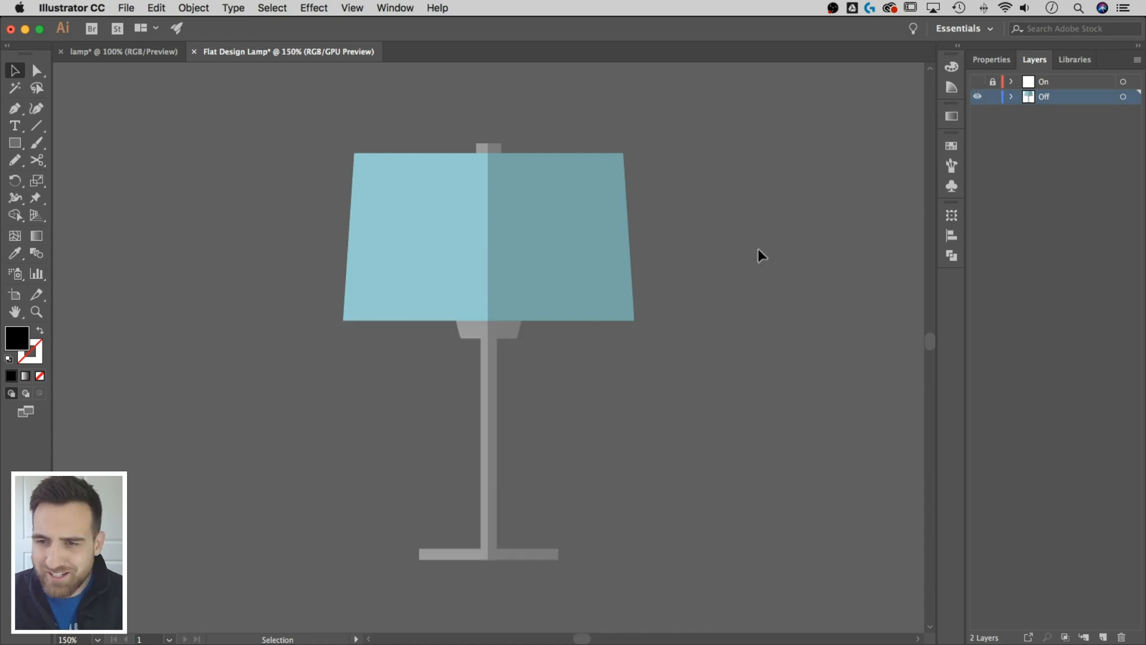
- Unlock and show the On layer, and move it below the Off layer so the beam sits behind the lamp
{"action": "scroll", "coordinate": [758, 248], "scroll_direction": "down", "scroll_amount": 5}
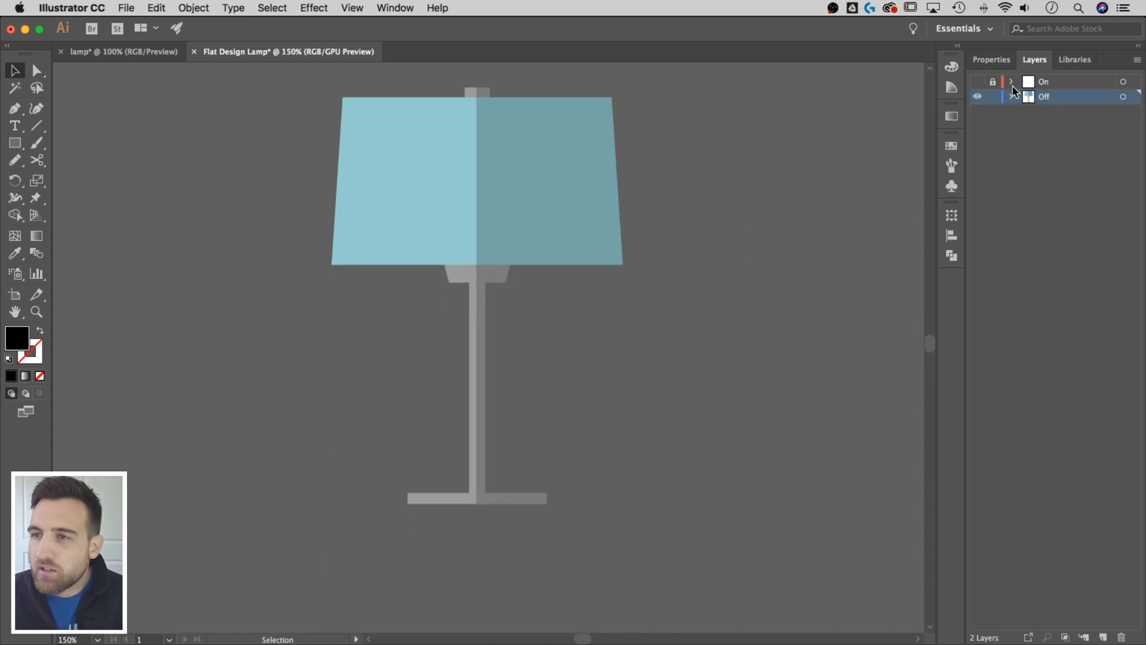
{"action": "left_click", "coordinate": [993, 84]}
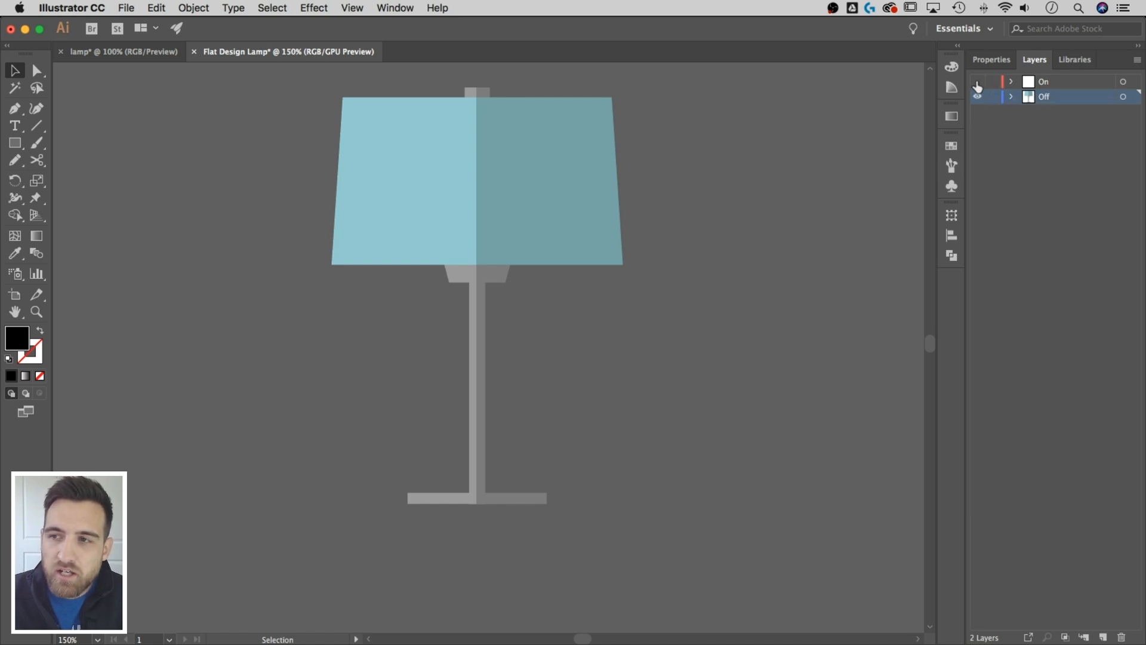
{"action": "left_click", "coordinate": [978, 82]}
{"action": "left_click", "coordinate": [526, 384]}
{"action": "left_click", "coordinate": [524, 378]}
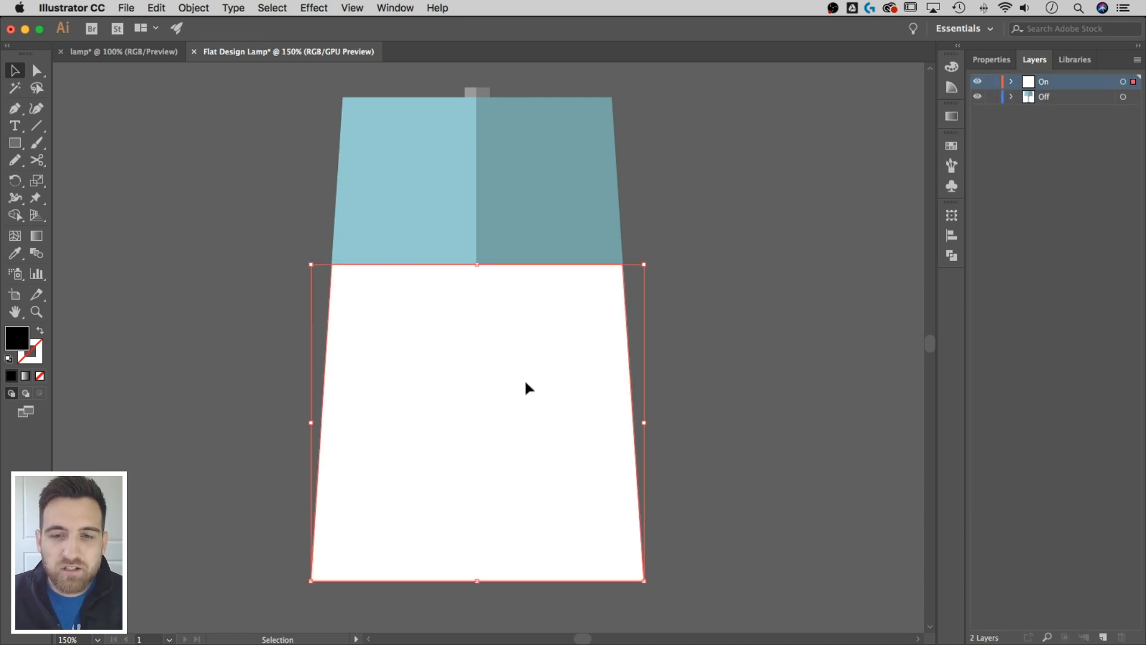
{"action": "left_click", "coordinate": [722, 371]}
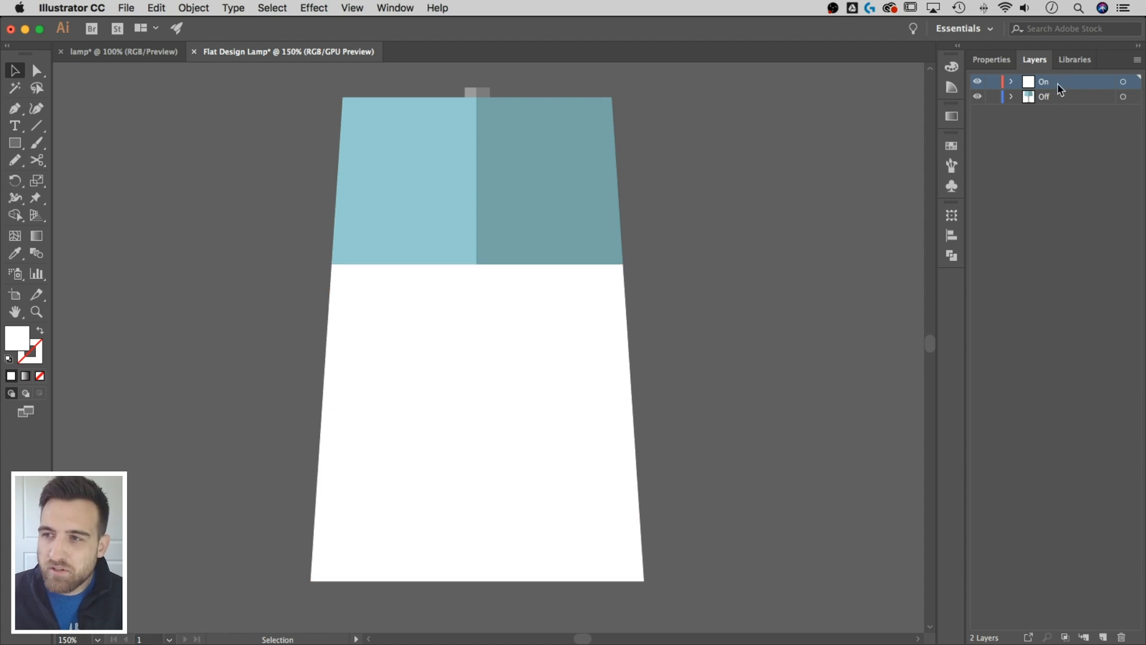
{"action": "left_click_drag", "start_coordinate": [1058, 84], "coordinate": [1057, 108]}
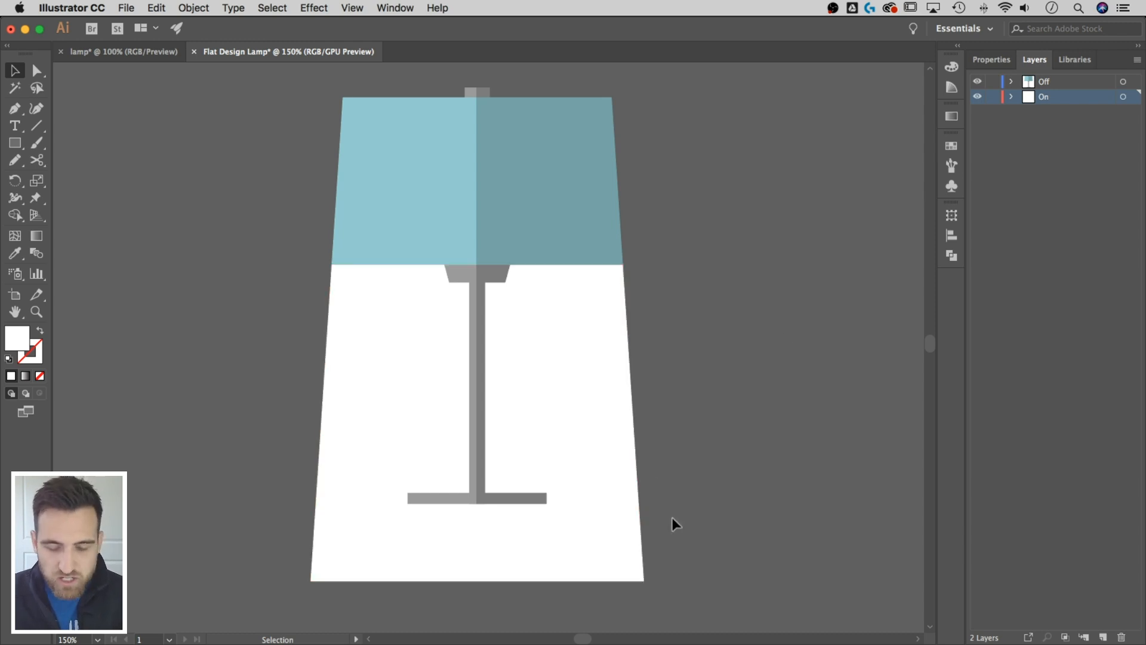
- Trim the white light beam level with the lamp base's underside, using an overlapping rectangle and the Shape Builder to remove everything below it
{"action": "key", "text": "m"}
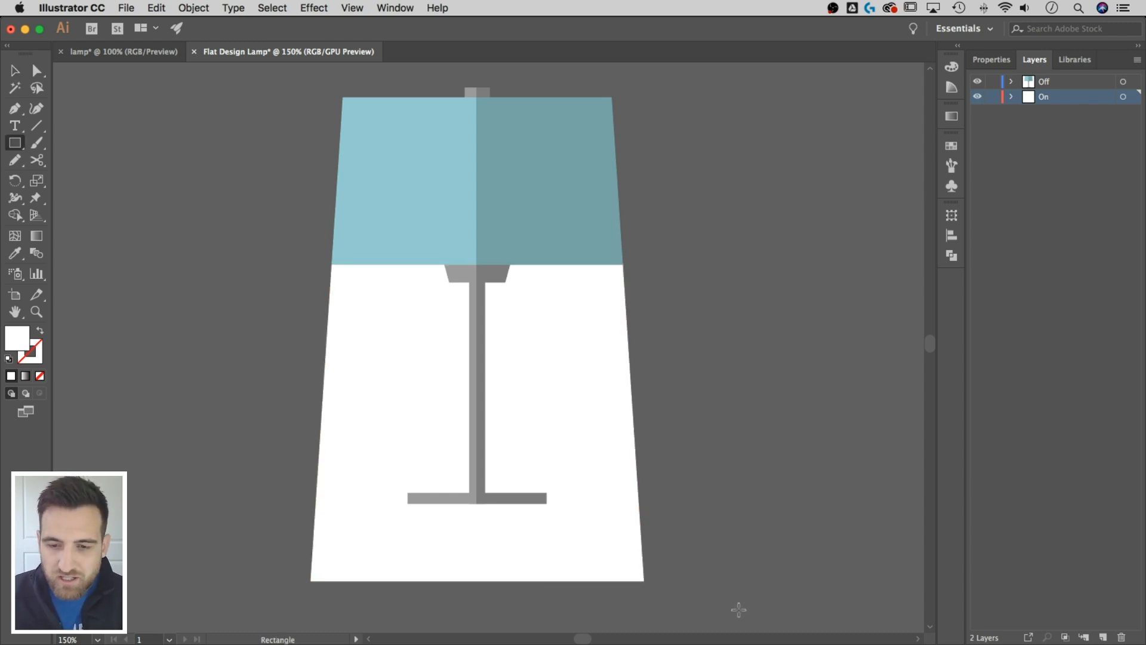
{"action": "mouse_move", "coordinate": [739, 608]}
{"action": "left_mouse_down"}
{"action": "mouse_move", "coordinate": [591, 564]}
{"action": "mouse_move", "coordinate": [251, 503]}
{"action": "left_mouse_up"}
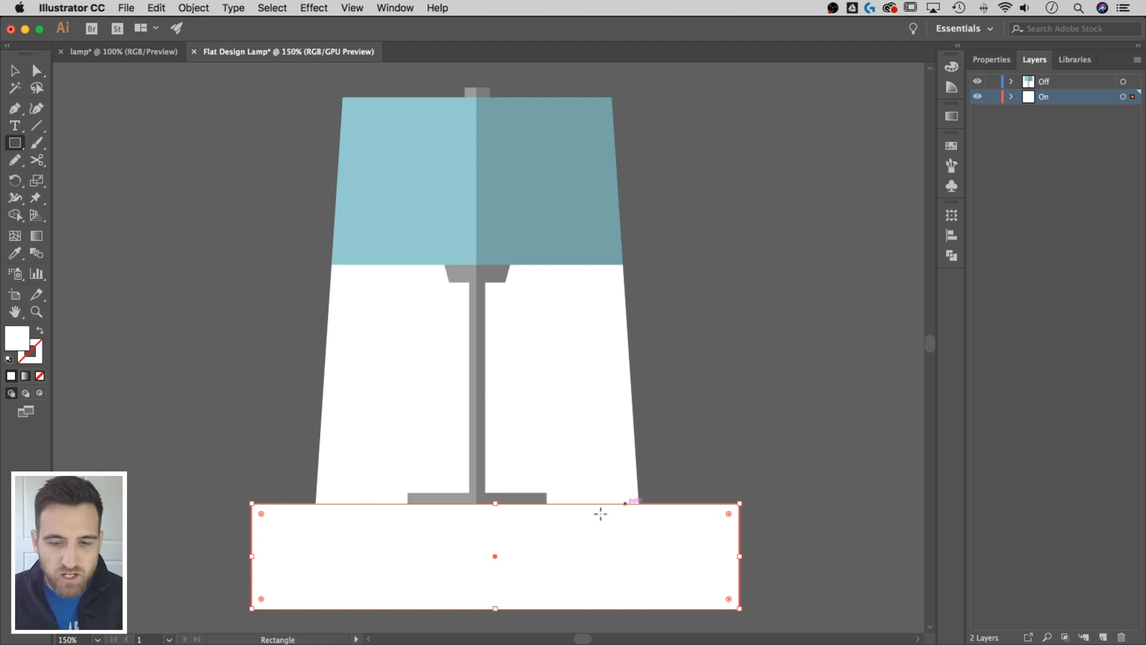
{"action": "left_click", "coordinate": [23, 73]}
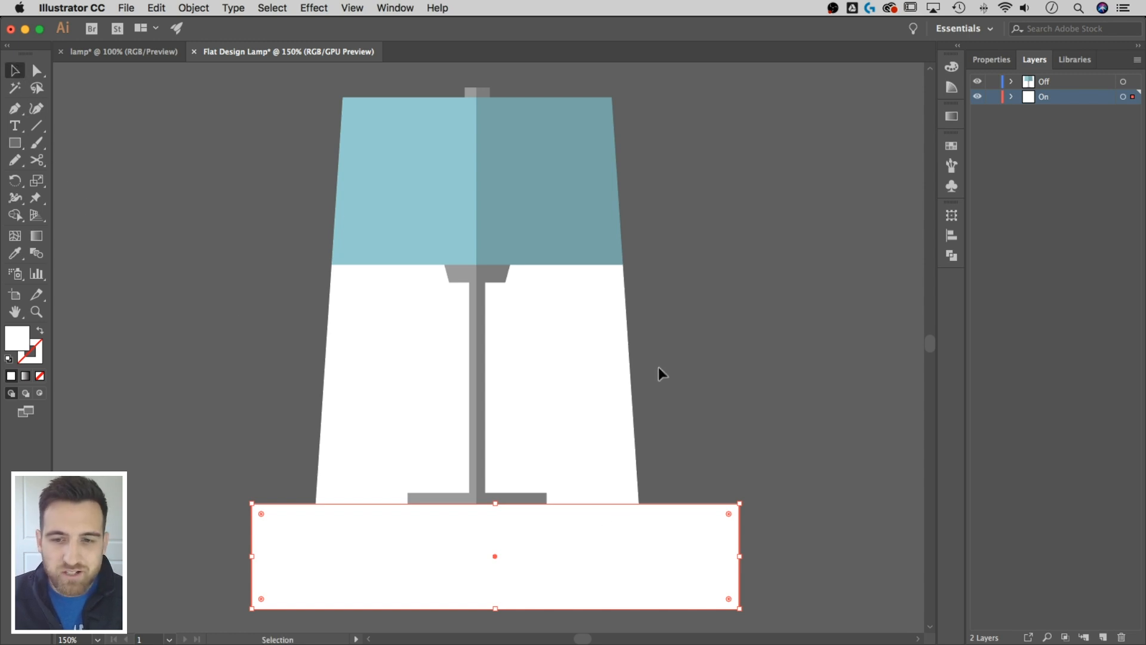
{"action": "left_click", "coordinate": [608, 382], "text": "shift"}
{"action": "left_click", "coordinate": [609, 382]}
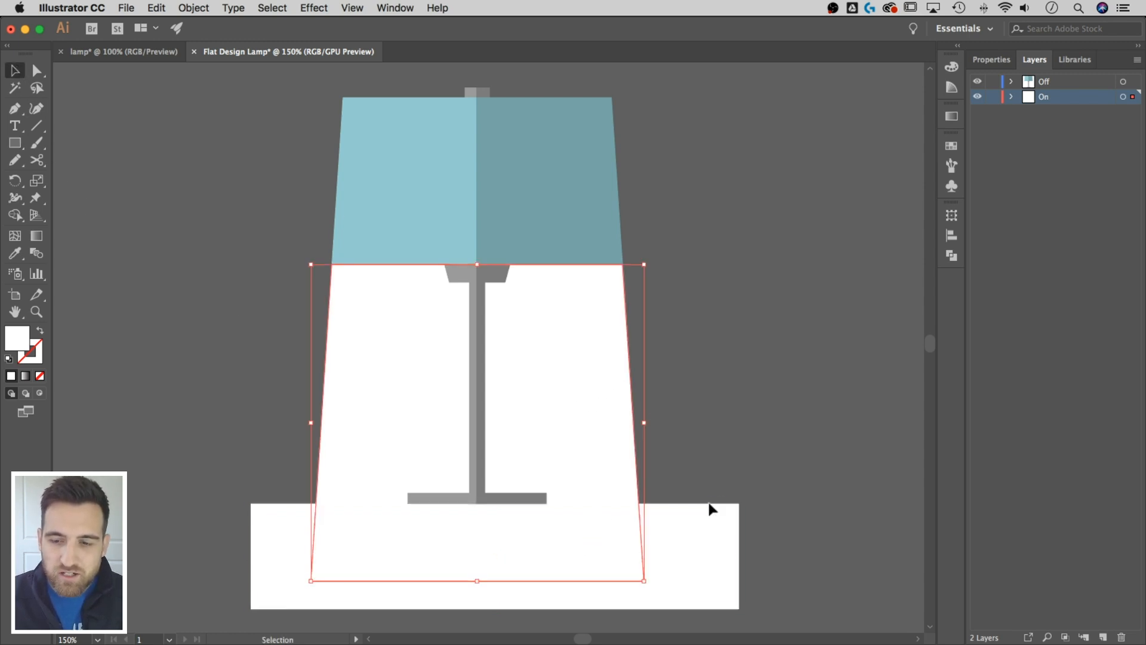
{"action": "left_click", "coordinate": [703, 531], "text": "shift"}
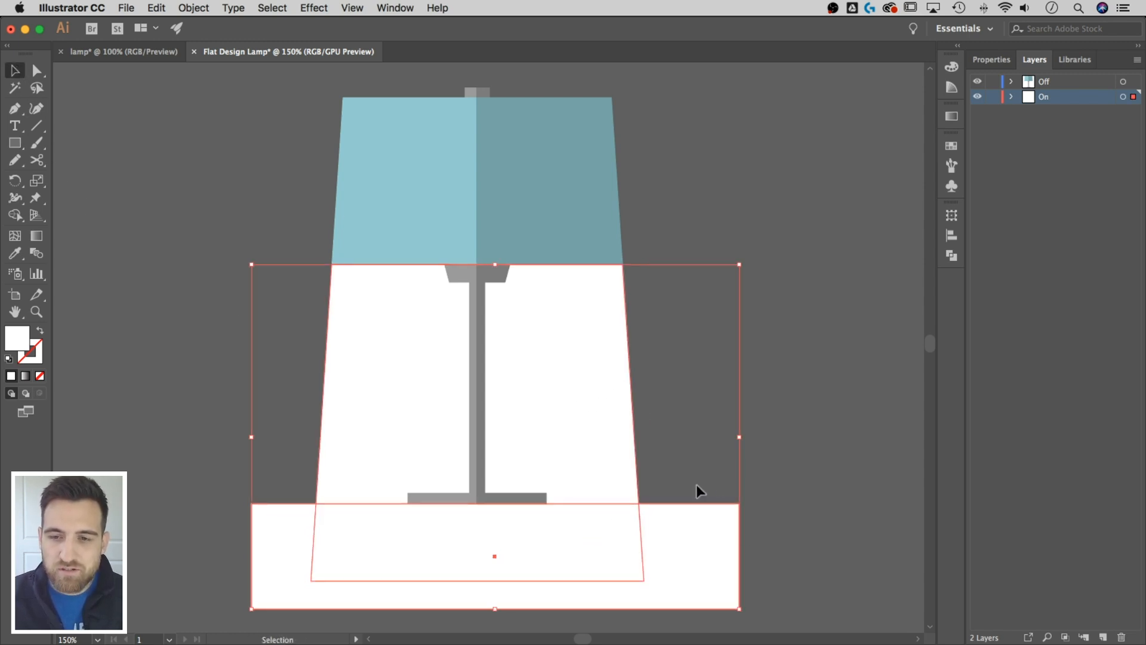
{"action": "key", "text": "shift+m"}
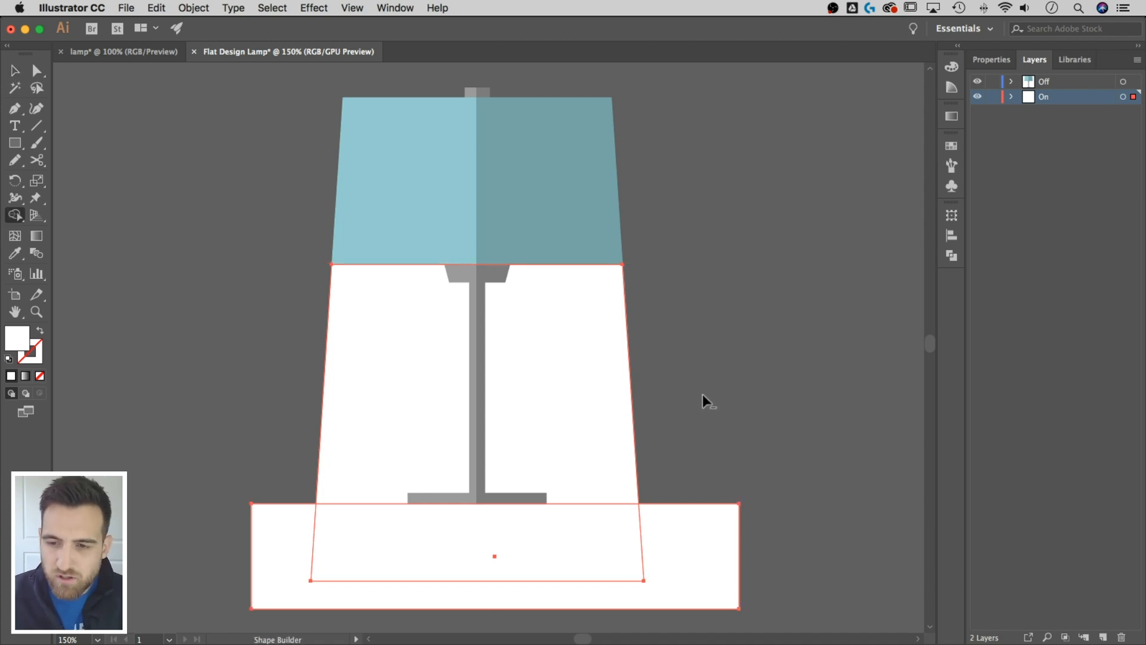
{"action": "mouse_move", "coordinate": [702, 460]}
{"action": "left_mouse_down"}
{"action": "mouse_move", "coordinate": [699, 511]}
{"action": "mouse_move", "coordinate": [659, 548]}
{"action": "mouse_move", "coordinate": [471, 567]}
{"action": "mouse_move", "coordinate": [289, 544]}
{"action": "left_mouse_up"}
{"action": "left_click_drag", "start_coordinate": [248, 460], "coordinate": [249, 460]}
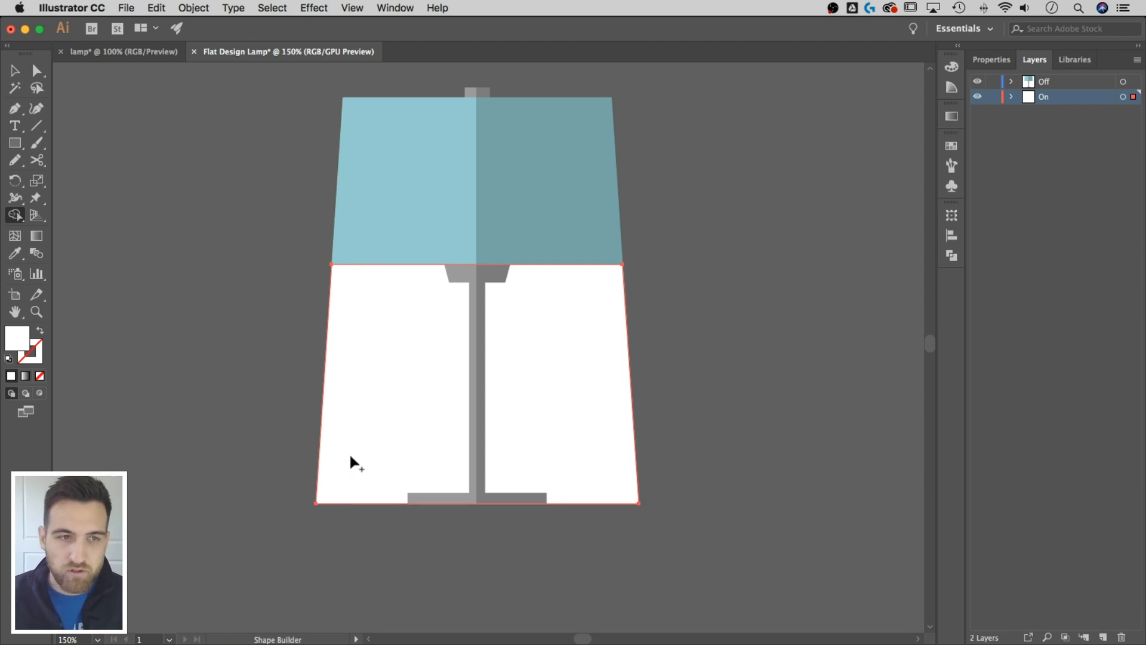
{"action": "left_click", "coordinate": [15, 70]}
{"action": "left_click", "coordinate": [180, 265]}
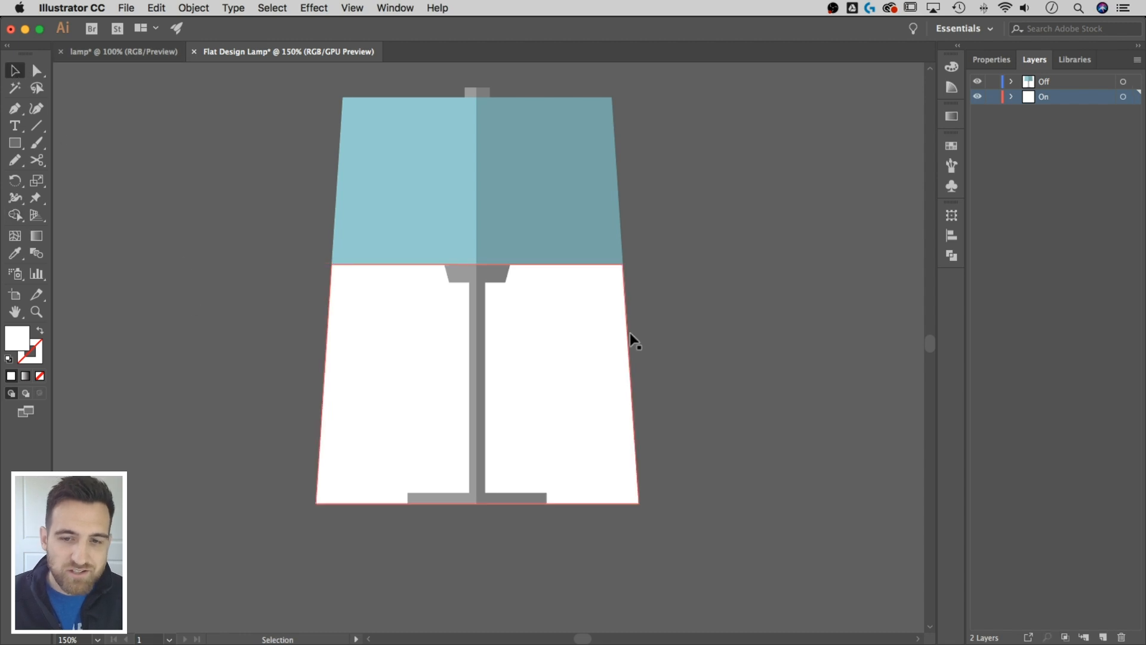
- Fill the white light beam below the lampshade with a linear gradient at an angle of -90°
{"action": "left_click", "coordinate": [601, 361]}
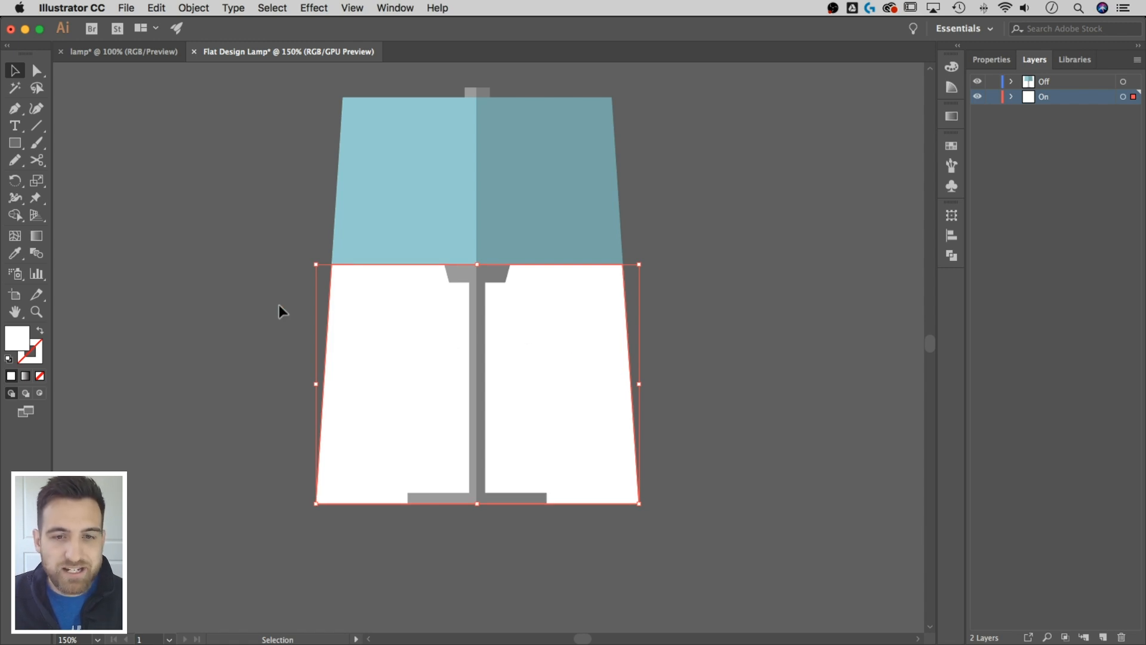
{"action": "left_click", "coordinate": [36, 236]}
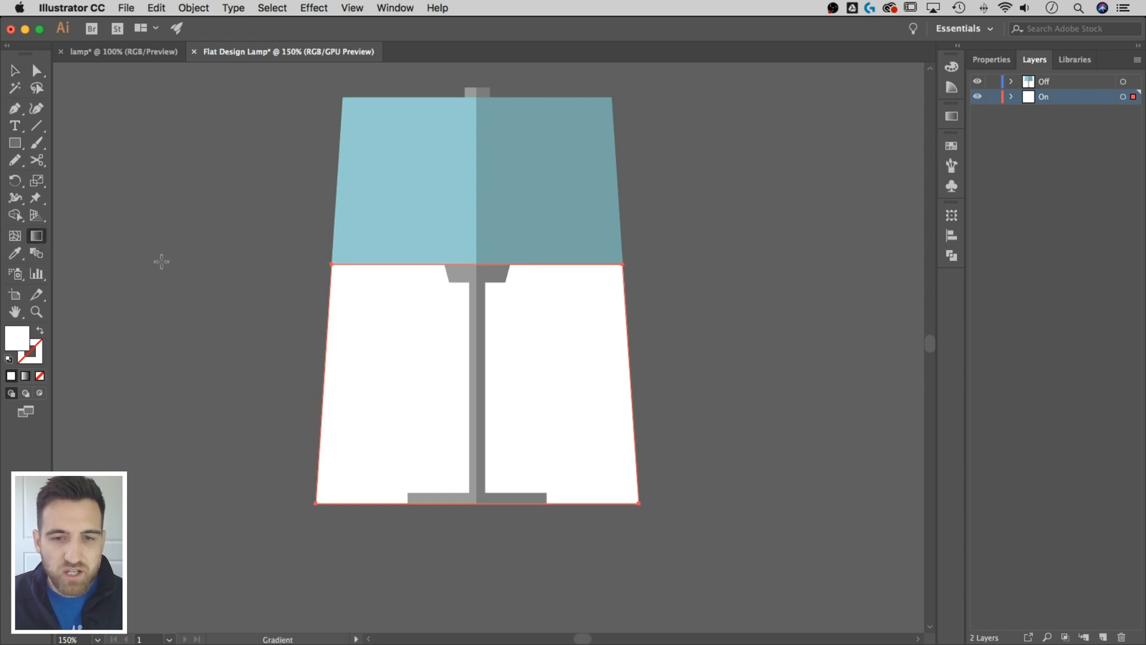
{"action": "left_click", "coordinate": [381, 323]}
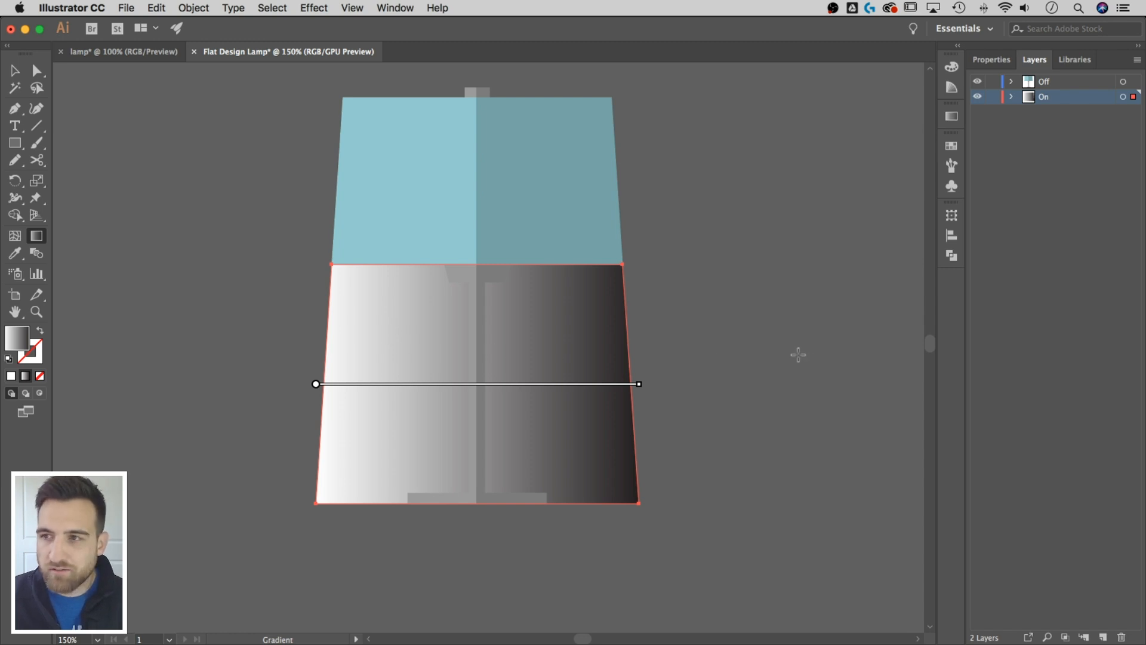
{"action": "left_click", "coordinate": [403, 9]}
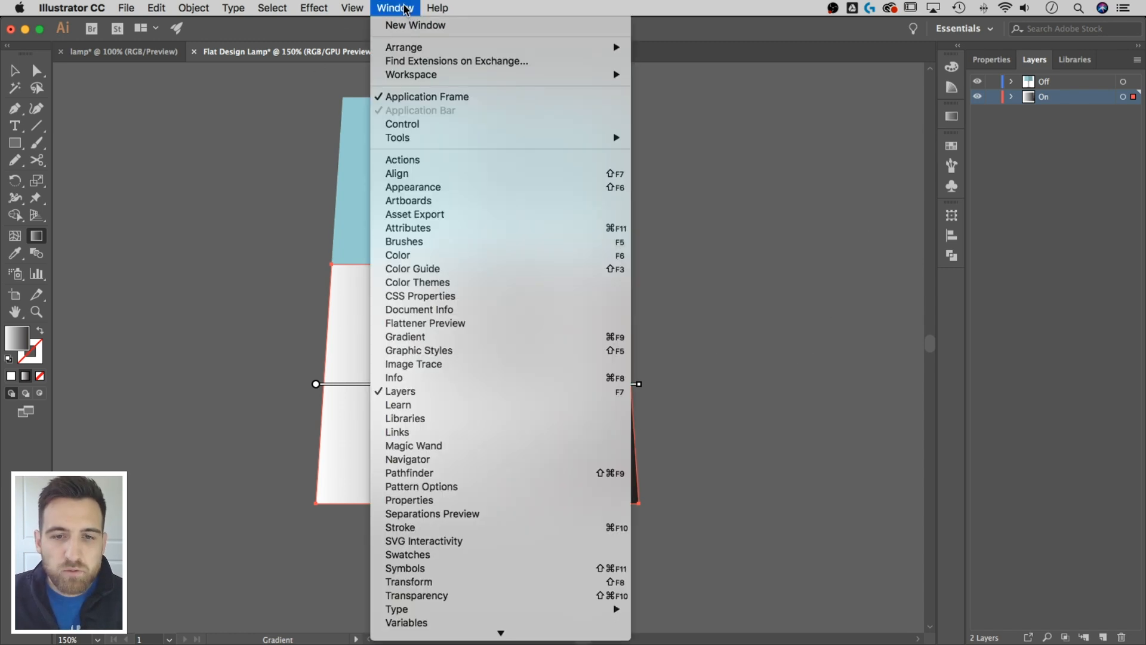
{"action": "left_click", "coordinate": [442, 338]}
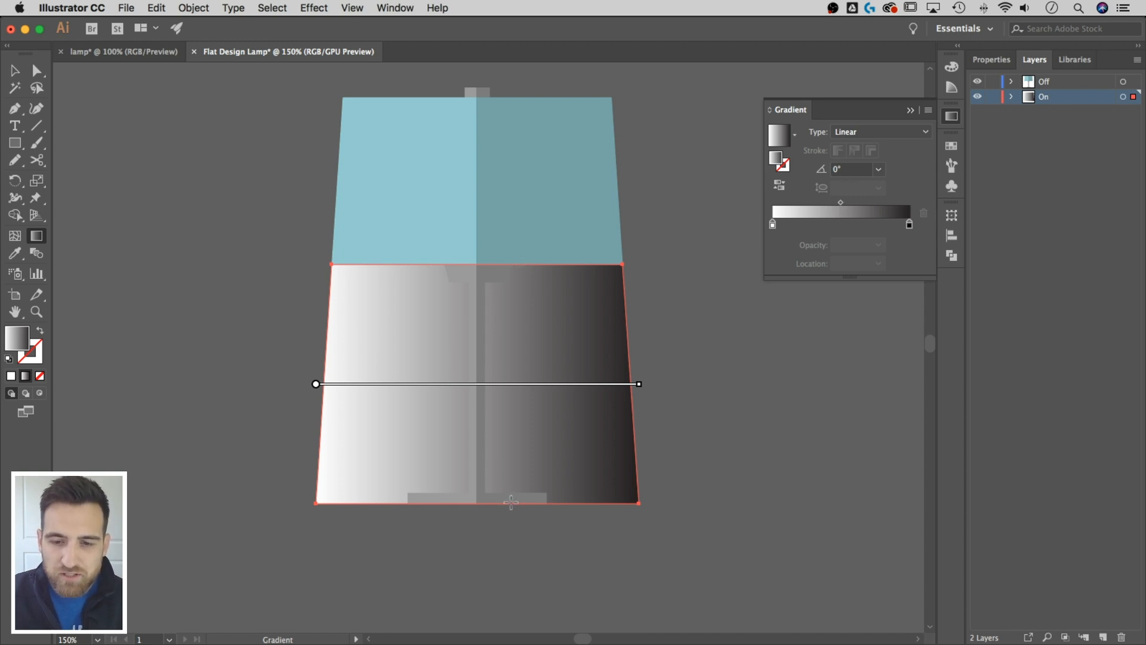
{"action": "left_click", "coordinate": [851, 171]}
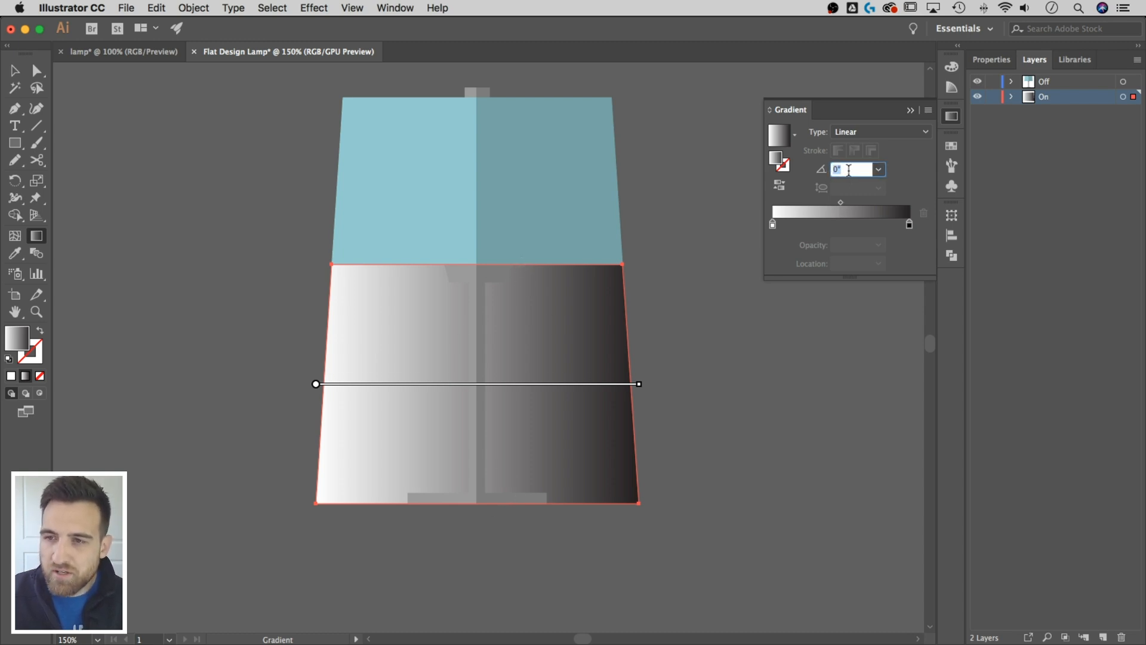
{"action": "type", "text": "-90"}
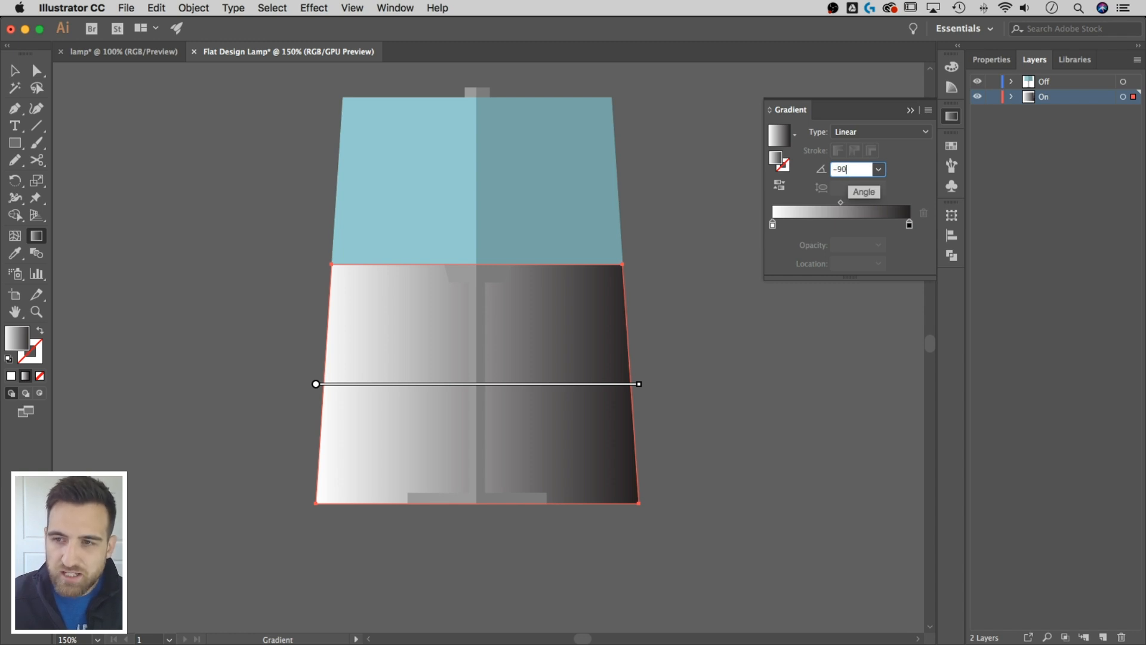
{"action": "key", "text": "Return"}
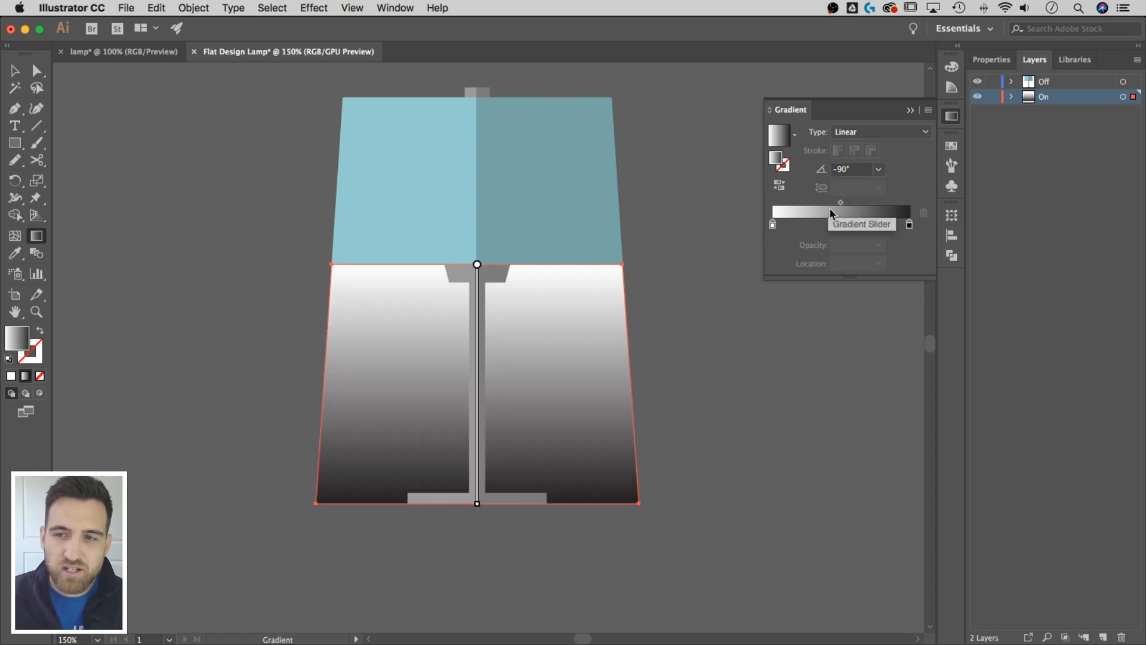
- Set both the white and the black stops of the beam's gradient to the same yellow swatch
{"action": "left_click", "coordinate": [773, 226]}
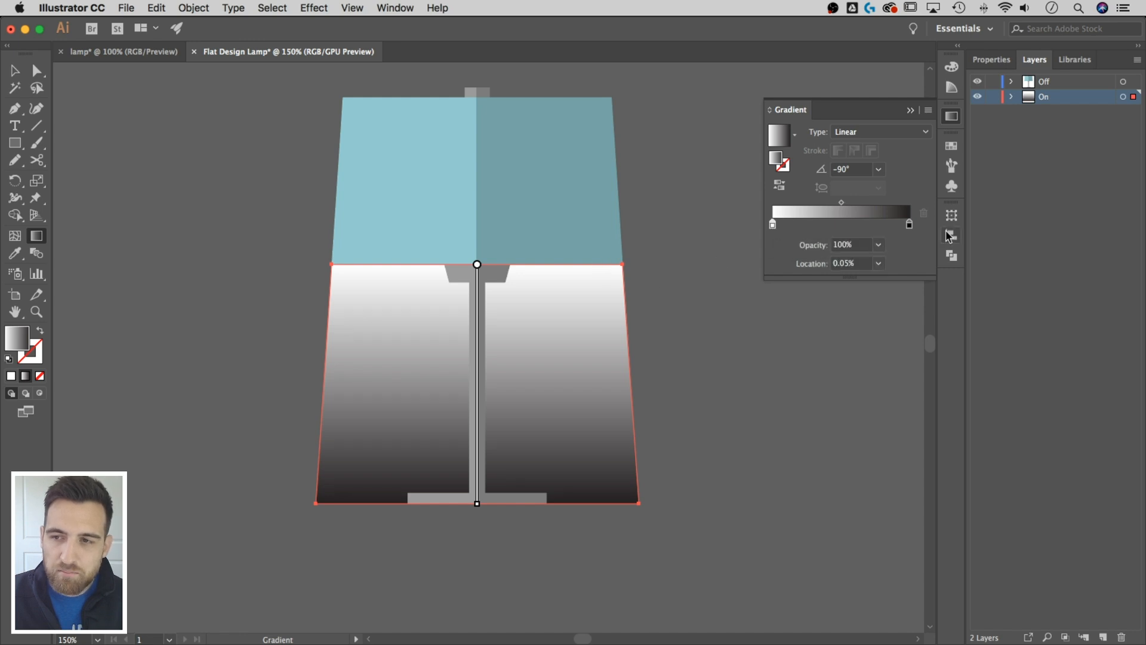
{"action": "double_click", "coordinate": [772, 226]}
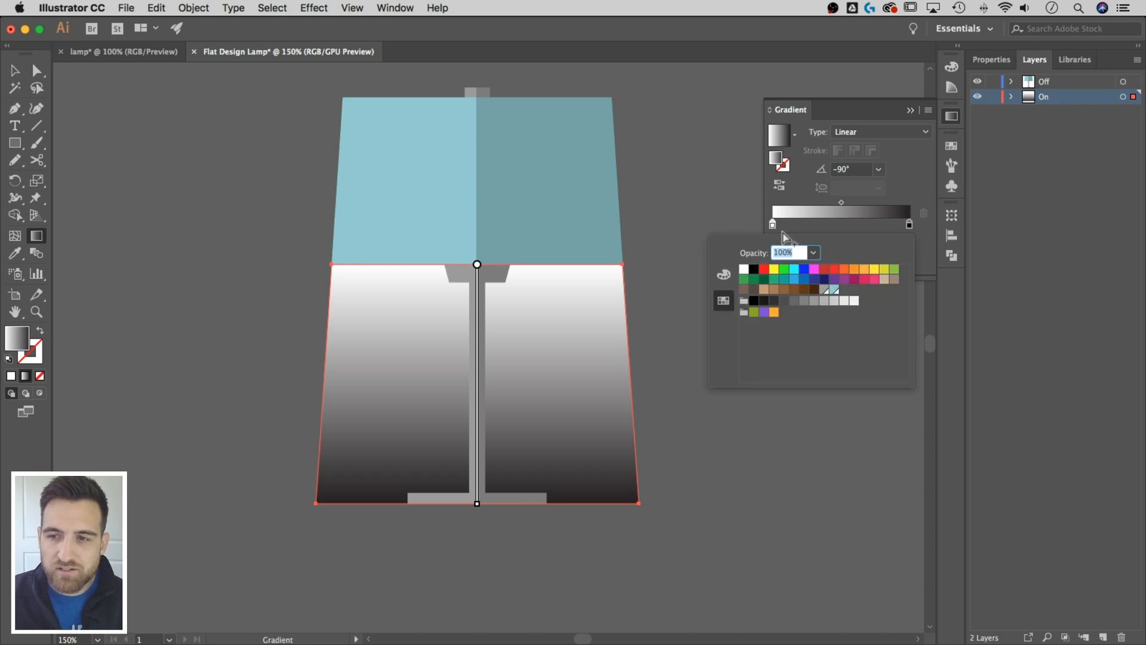
{"action": "left_click", "coordinate": [872, 269]}
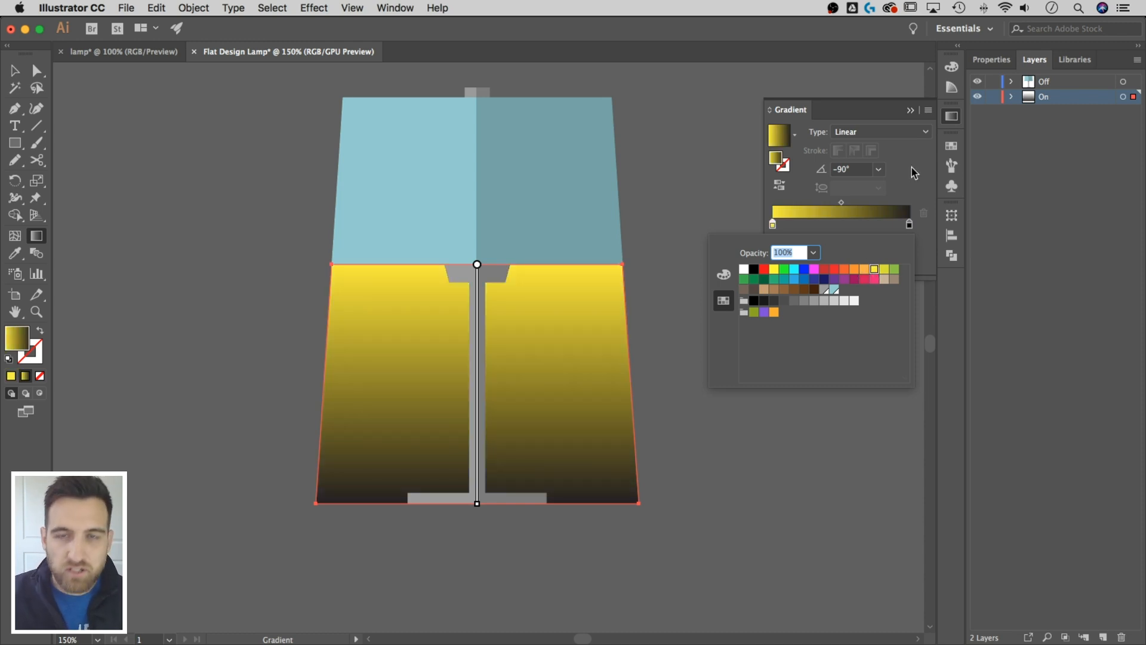
{"action": "left_click", "coordinate": [911, 173]}
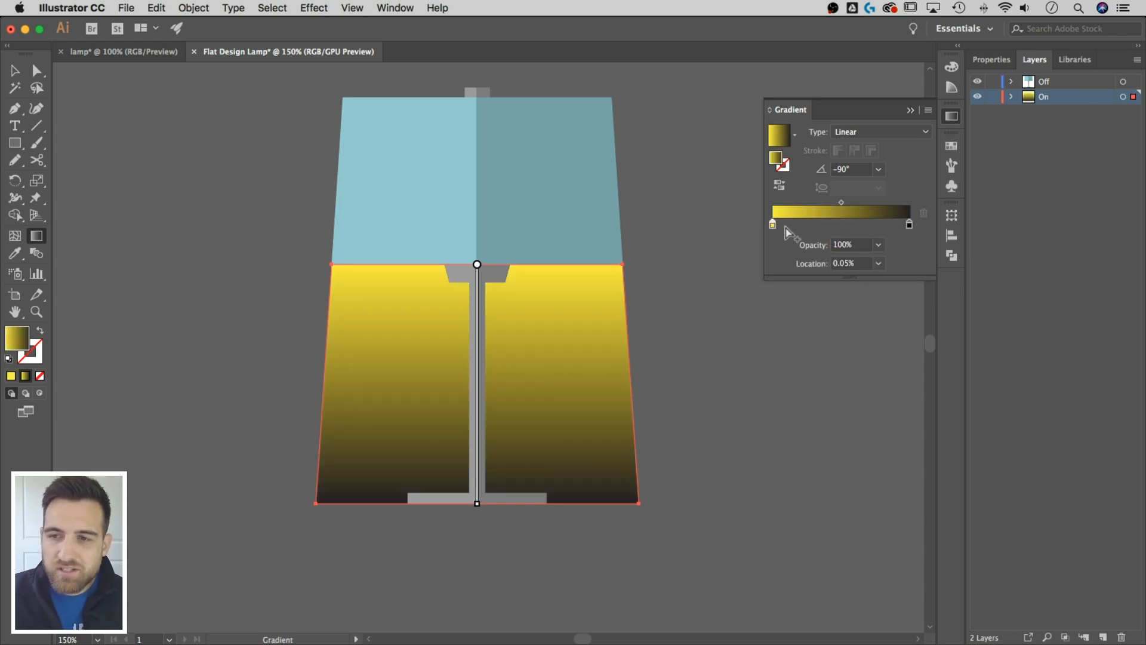
{"action": "double_click", "coordinate": [908, 225]}
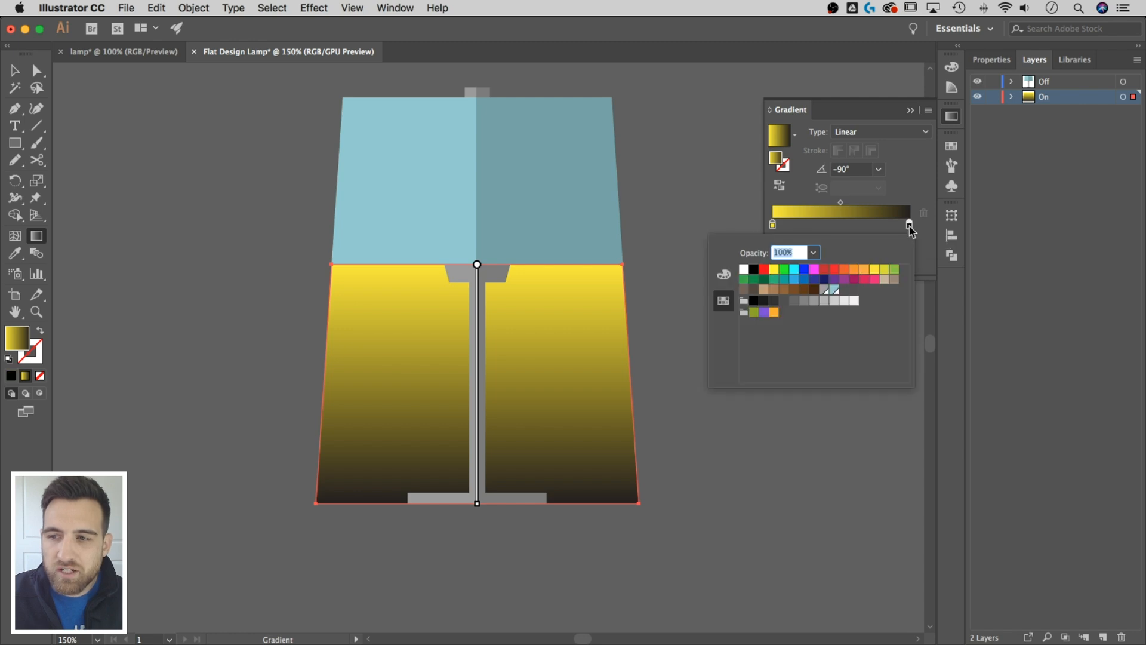
{"action": "left_click", "coordinate": [881, 280]}
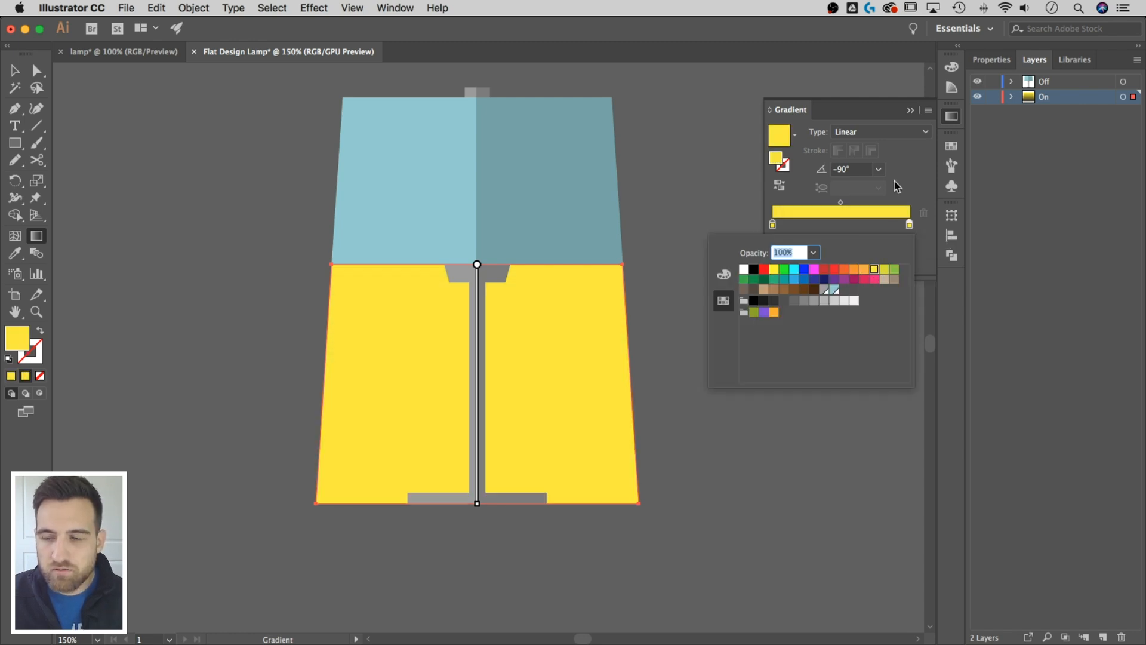
- Set the opacity of the gradient's end stop to 0% so the beam fades out towards the lamp base
{"action": "left_click", "coordinate": [911, 233]}
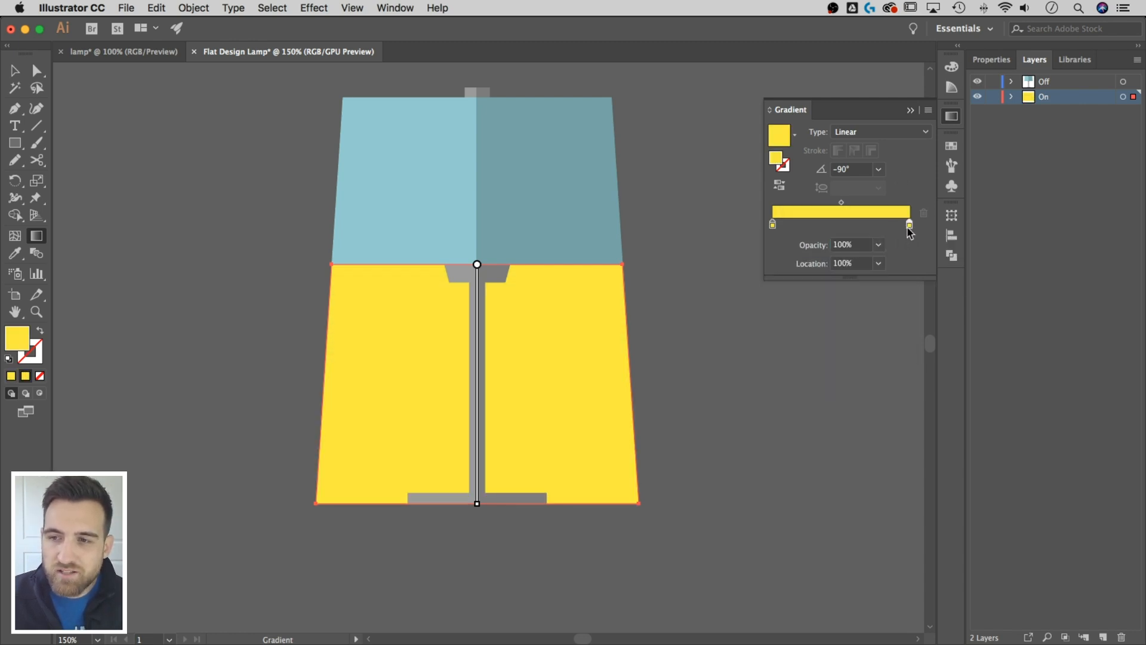
{"action": "left_click", "coordinate": [862, 246]}
{"action": "type", "text": "0"}
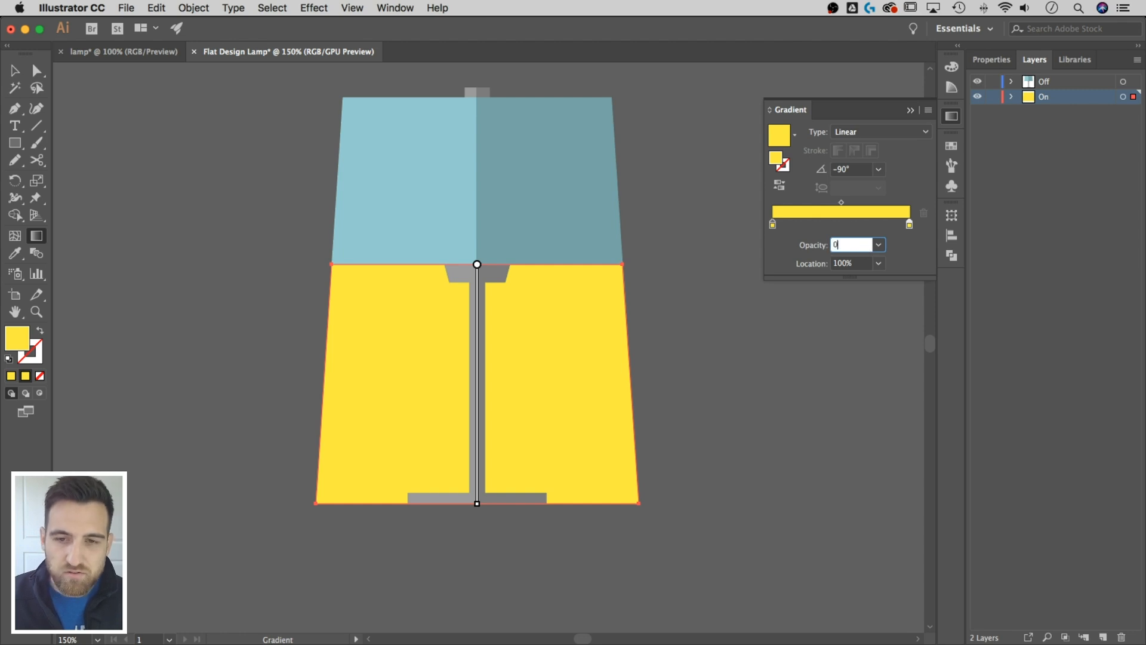
{"action": "key", "text": "Return"}
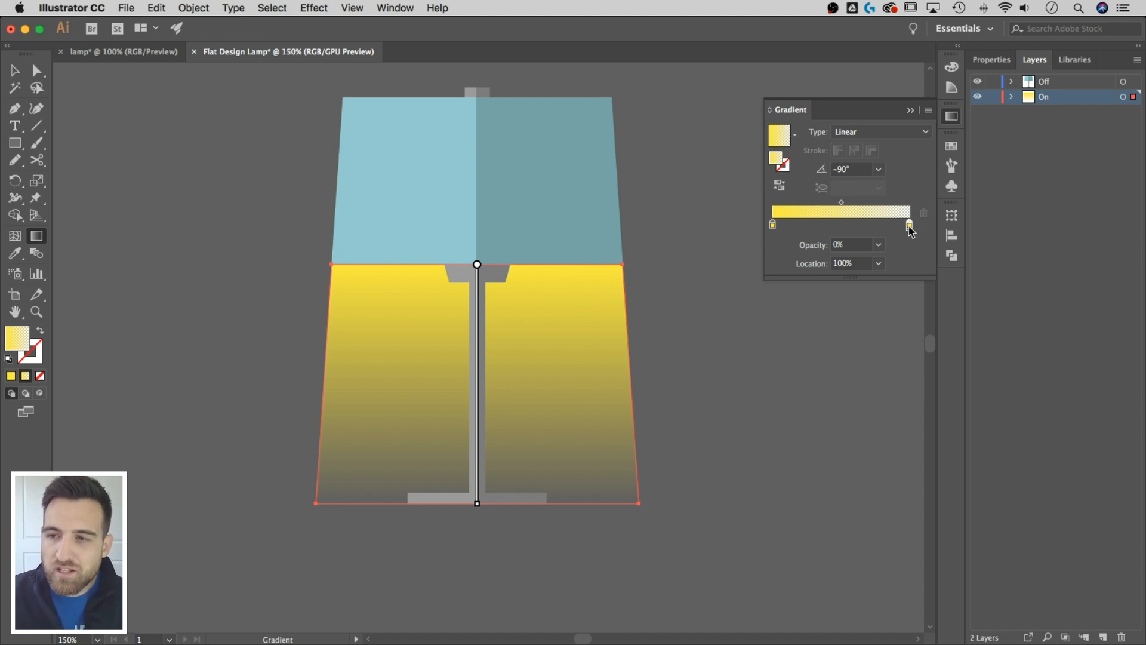
- Shift the transparent gradient stop to about 93% and the midpoint to about 34%, and deselect the beam
{"action": "mouse_move", "coordinate": [909, 227]}
{"action": "left_mouse_down"}
{"action": "mouse_move", "coordinate": [883, 230]}
{"action": "mouse_move", "coordinate": [899, 229]}
{"action": "left_mouse_up"}
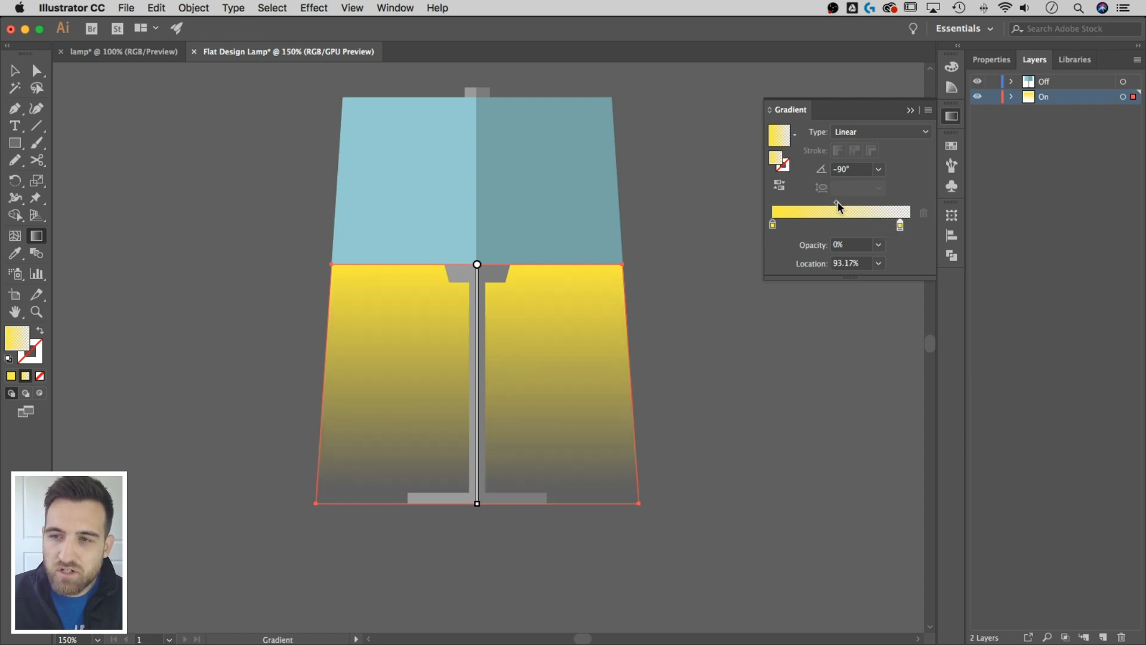
{"action": "left_click_drag", "start_coordinate": [834, 202], "coordinate": [789, 204]}
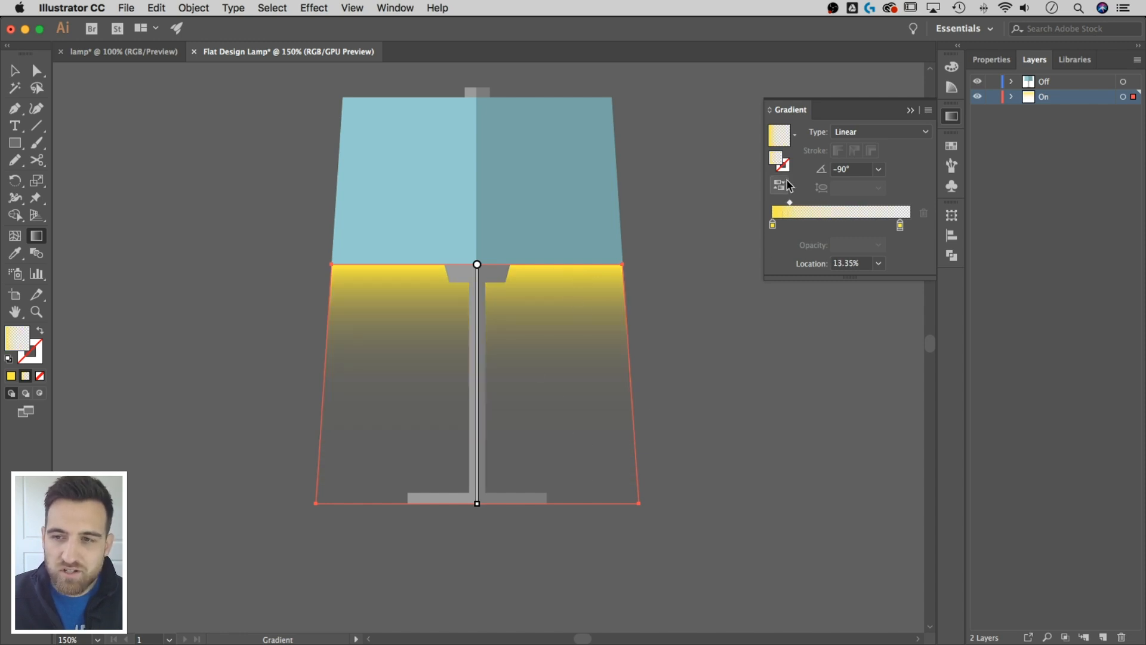
{"action": "left_click_drag", "start_coordinate": [790, 203], "coordinate": [814, 202]}
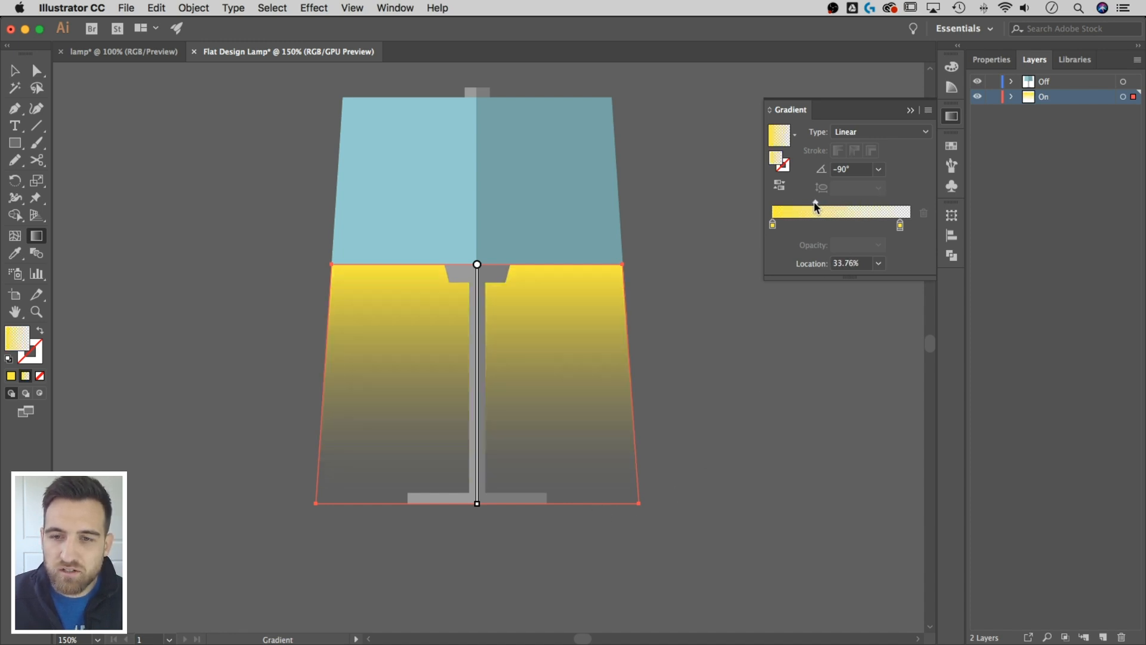
{"action": "left_click", "coordinate": [910, 110]}
{"action": "key", "text": "v"}
{"action": "left_click", "coordinate": [266, 153]}
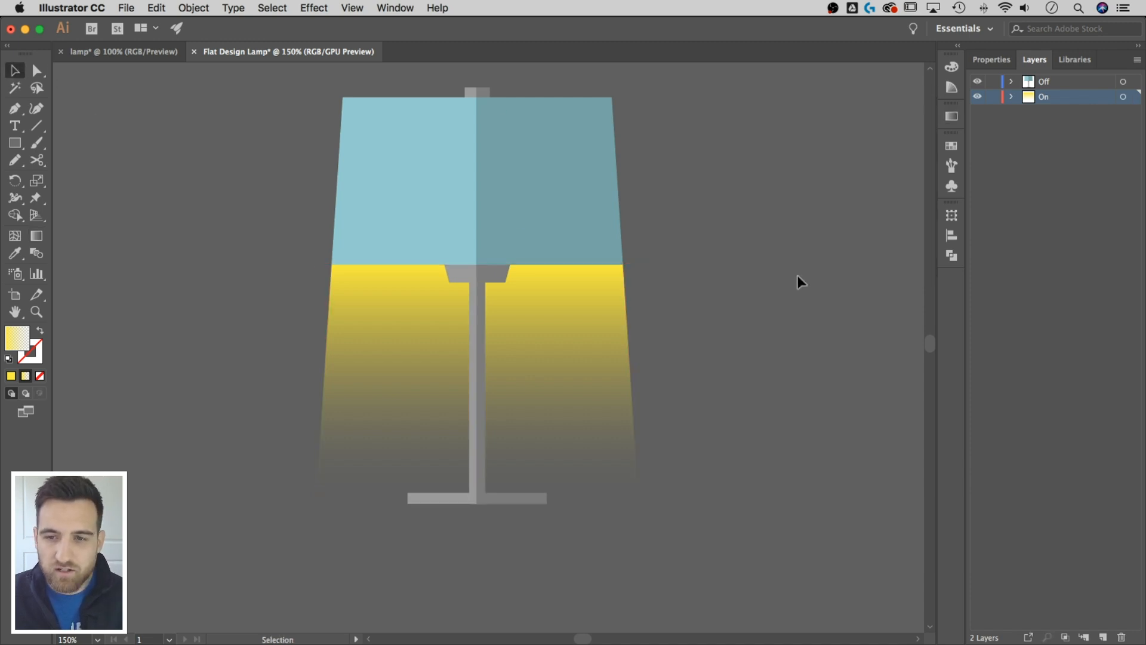
- Move the On layer above the Off layer so the yellow beam overlays the lamp stand
{"action": "key", "text": "super+1"}
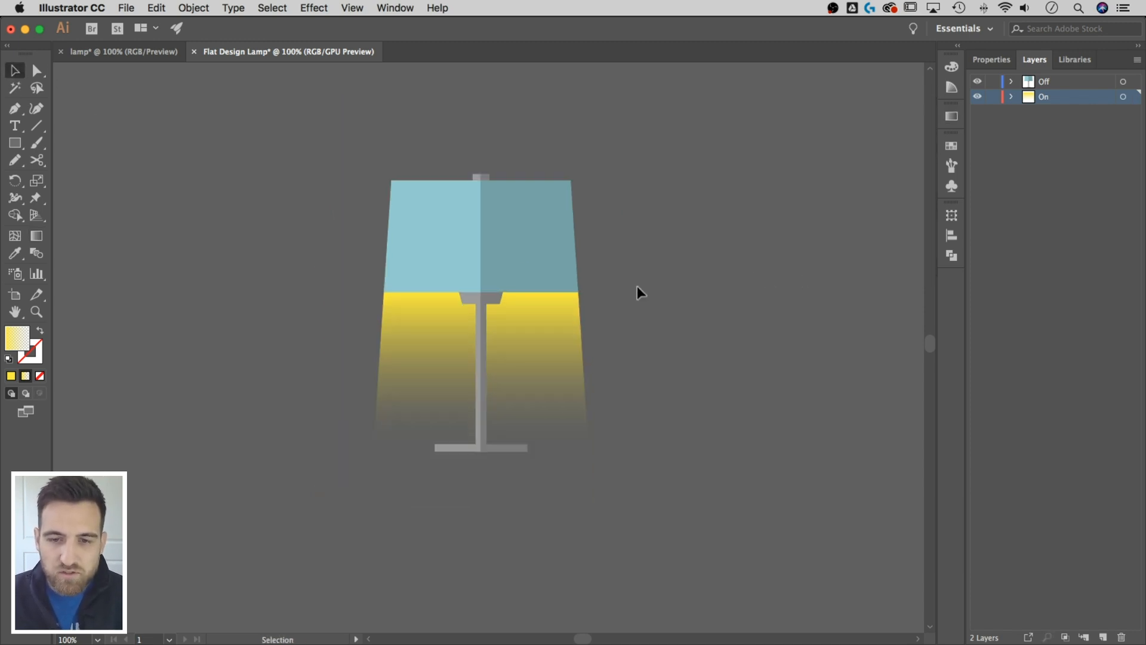
{"action": "left_click", "coordinate": [570, 344]}
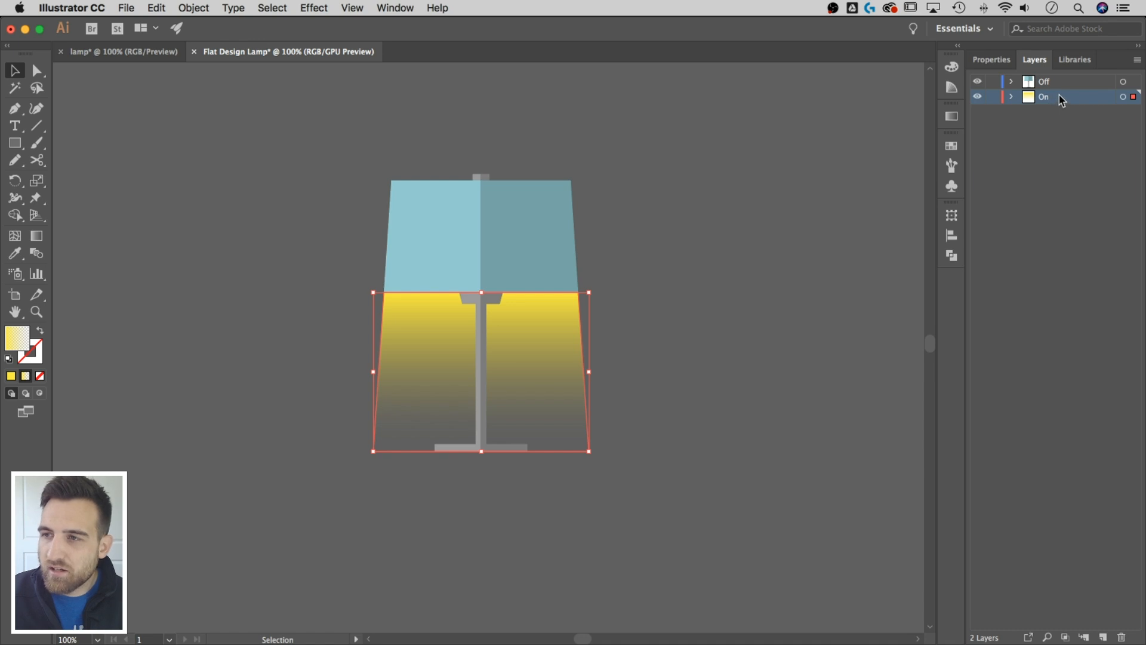
{"action": "left_click_drag", "start_coordinate": [1062, 98], "coordinate": [1058, 78]}
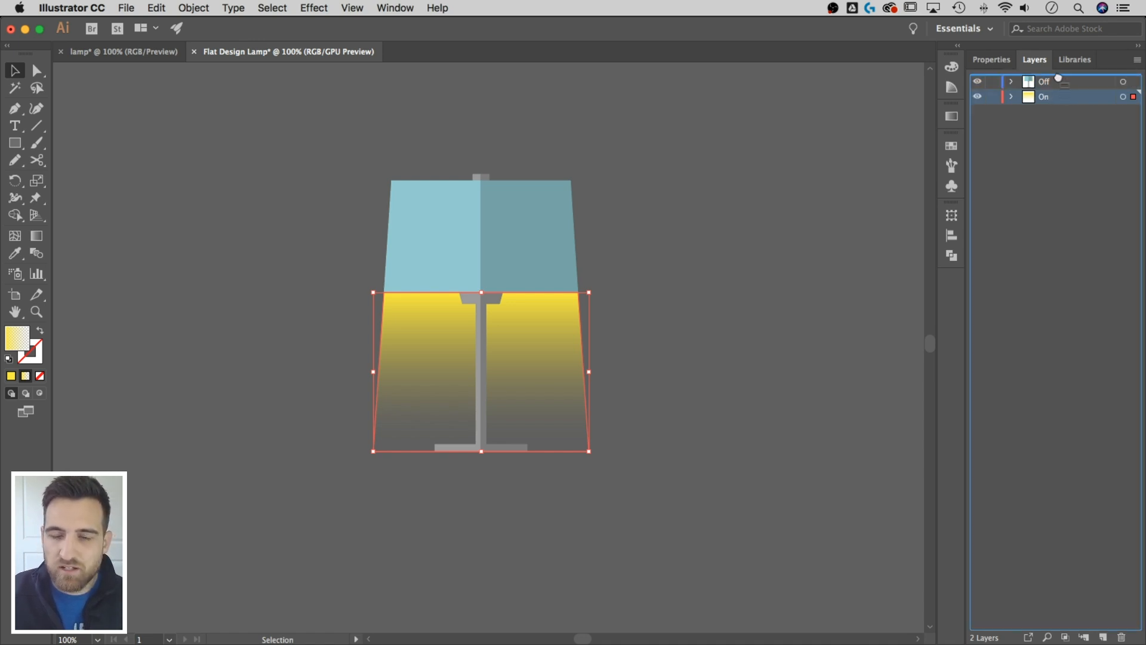
{"action": "left_click_drag", "start_coordinate": [1059, 79], "coordinate": [1058, 77]}
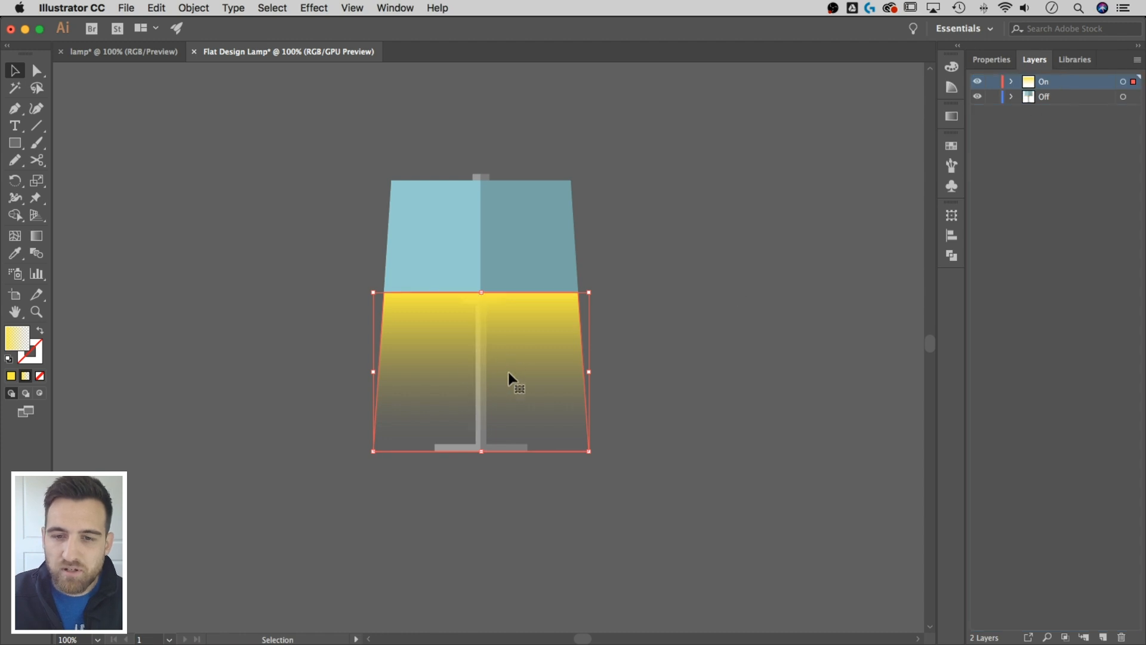
{"action": "left_click", "coordinate": [658, 307]}
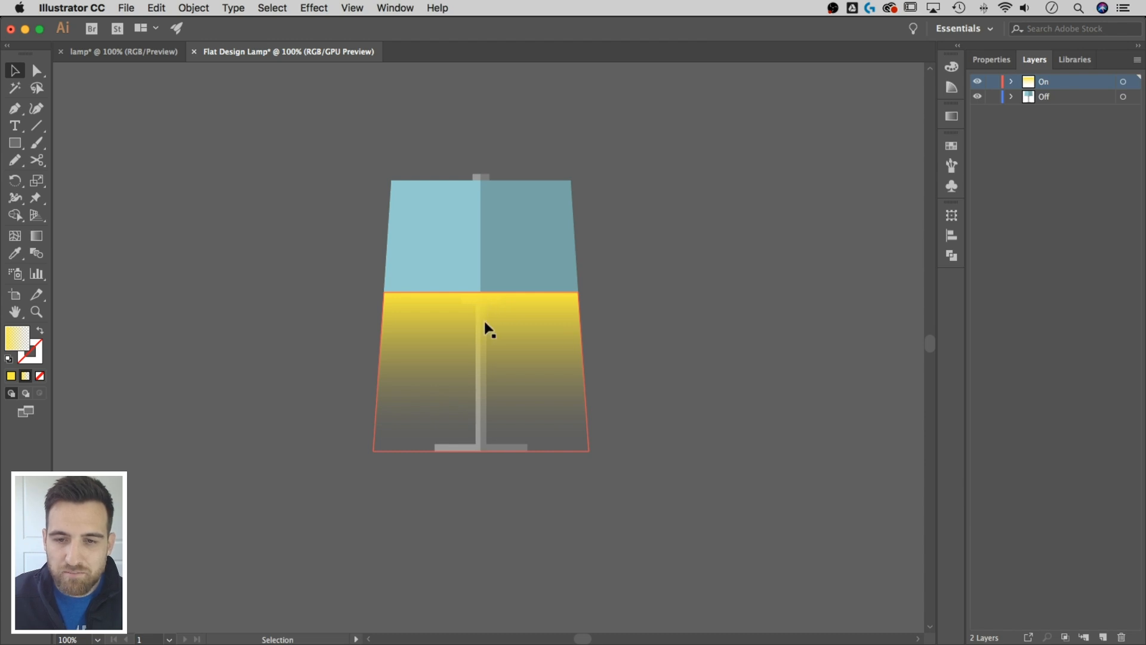
- Set the overall opacity of the yellow light beam to 50%
{"action": "left_click", "coordinate": [544, 328]}
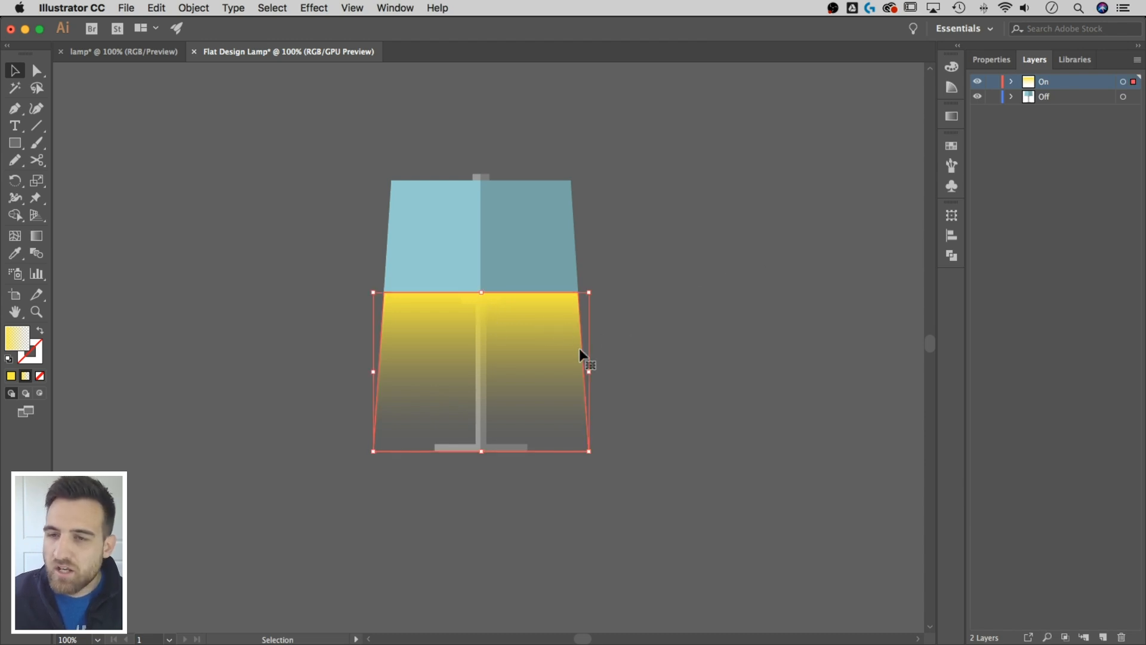
{"action": "left_click", "coordinate": [1002, 60]}
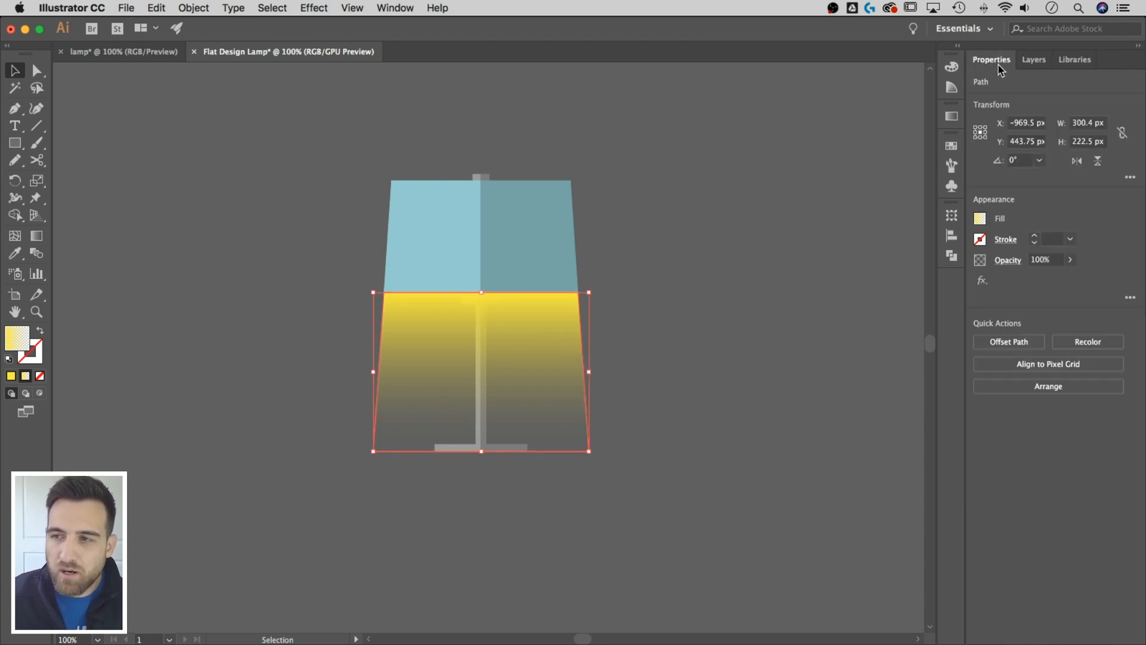
{"action": "left_click", "coordinate": [1051, 260]}
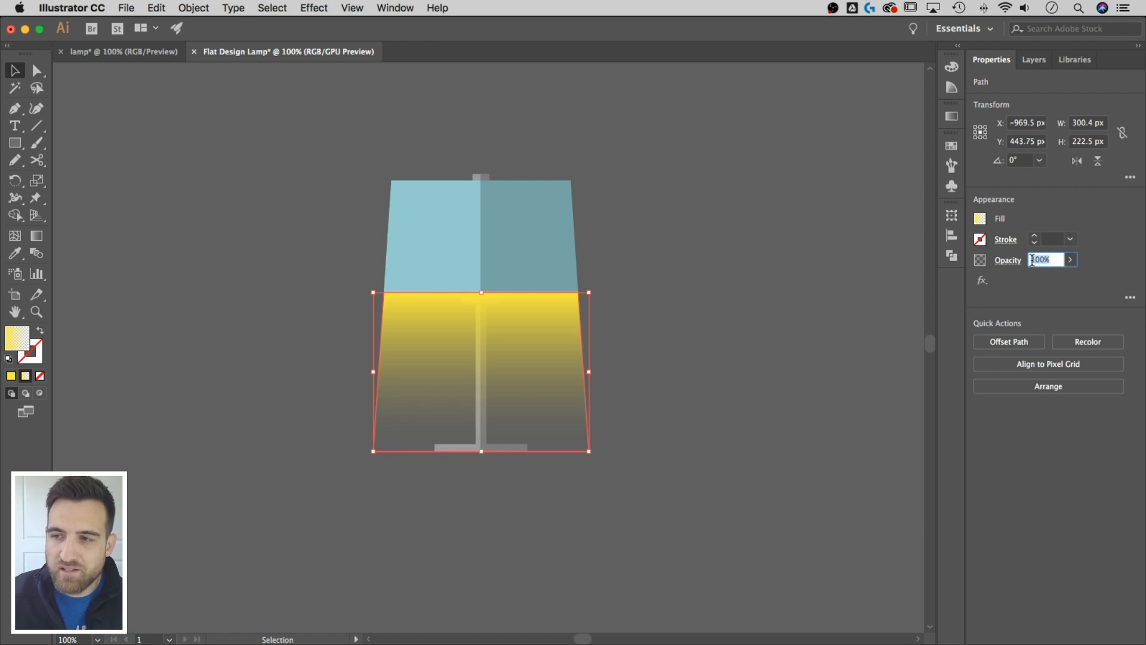
{"action": "type", "text": "50"}
{"action": "key", "text": "Return"}
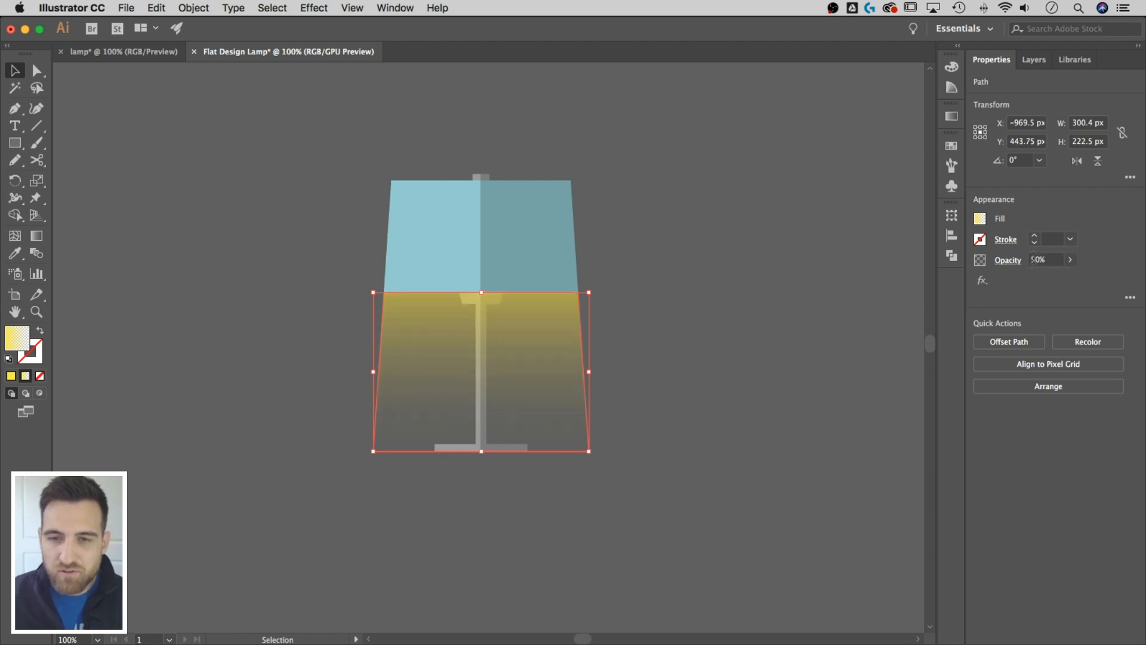
{"action": "left_click", "coordinate": [703, 291]}
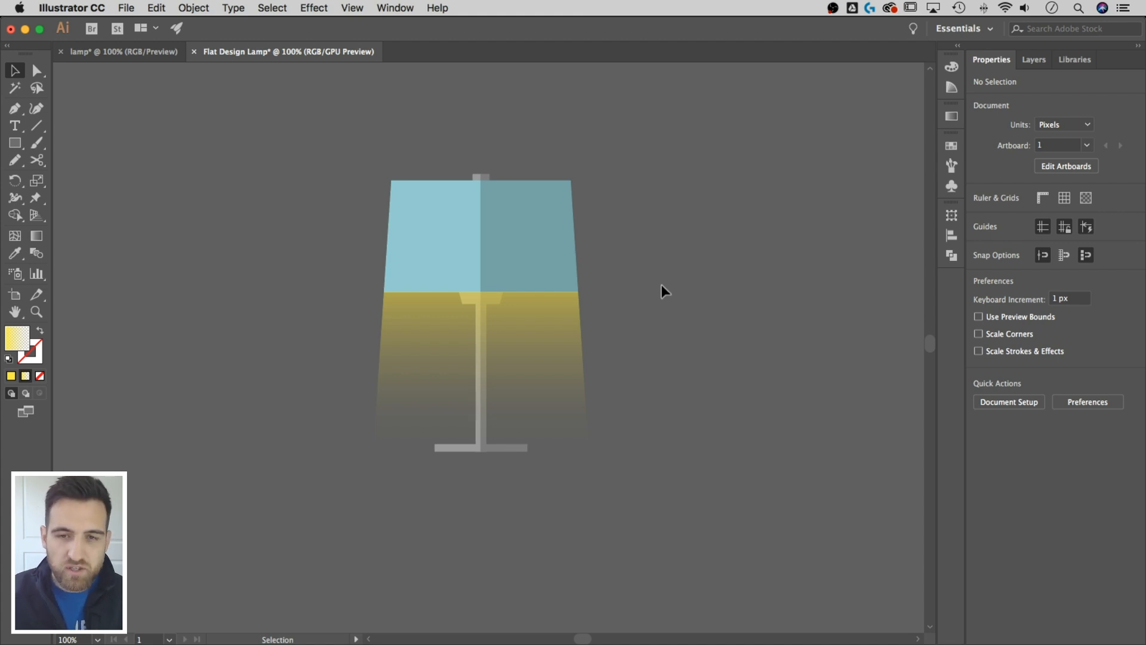
- Hide the On layer to view the lamp without its light beam
{"action": "key", "text": "super+equal"}
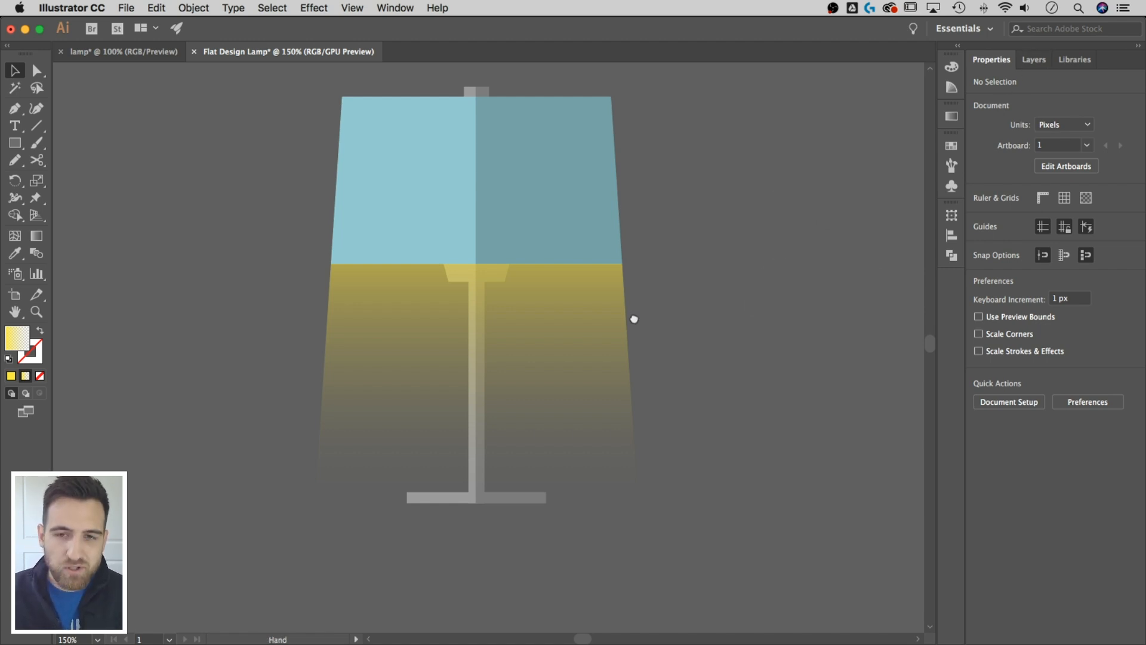
{"action": "scroll", "coordinate": [630, 322], "scroll_direction": "up", "scroll_amount": 2}
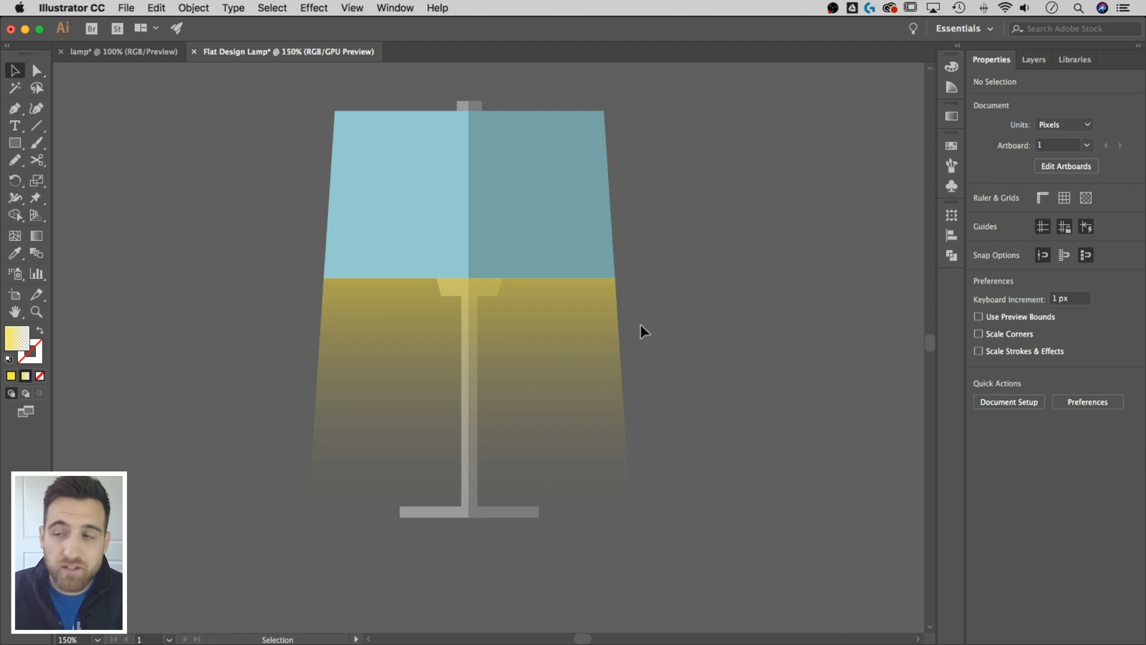
{"action": "left_click", "coordinate": [1040, 63]}
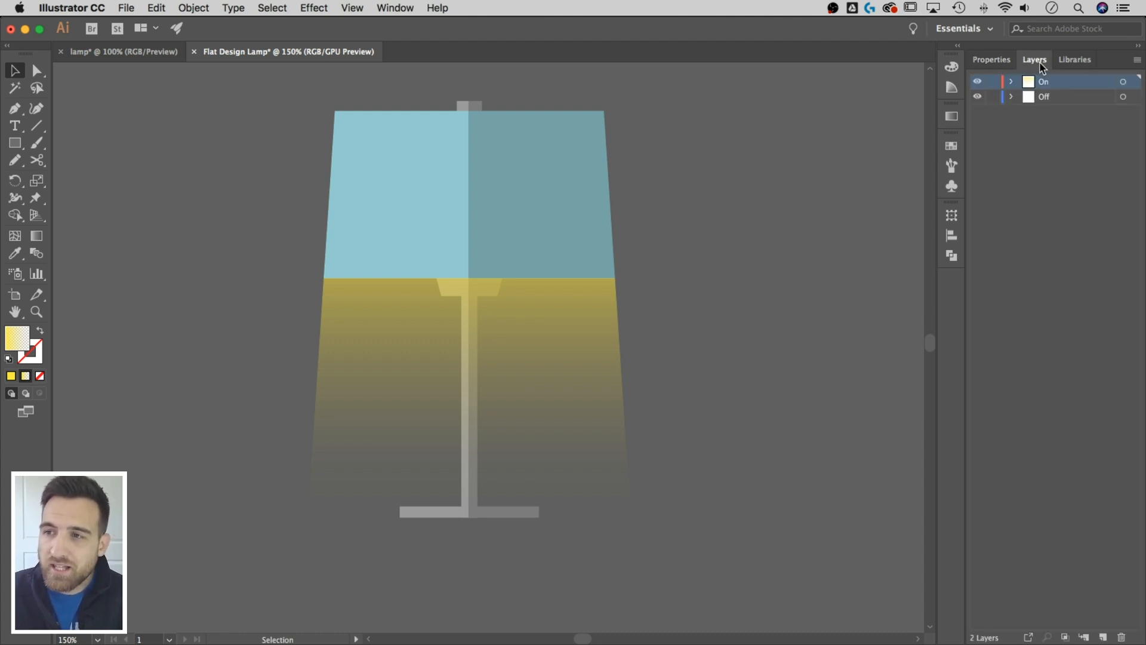
{"action": "left_click", "coordinate": [978, 83]}
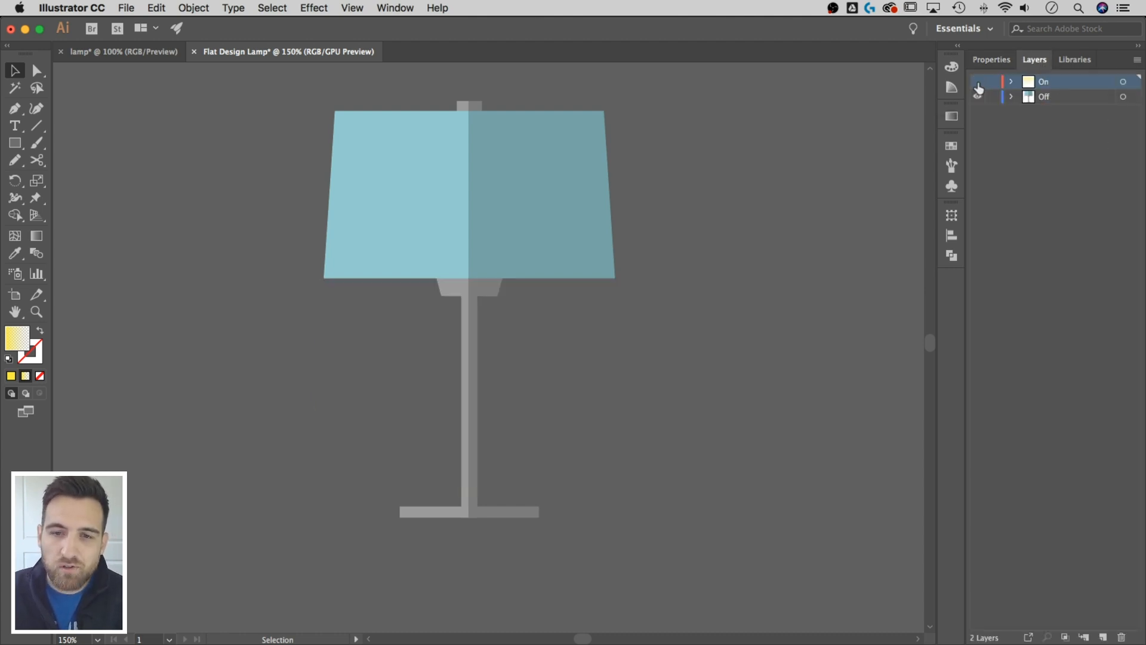
- Toggle the On layer's visibility to compare the lamp with and without its beam, leaving the layer shown
{"action": "left_click", "coordinate": [978, 83]}
{"action": "left_click", "coordinate": [977, 82]}
{"action": "left_click", "coordinate": [978, 83]}
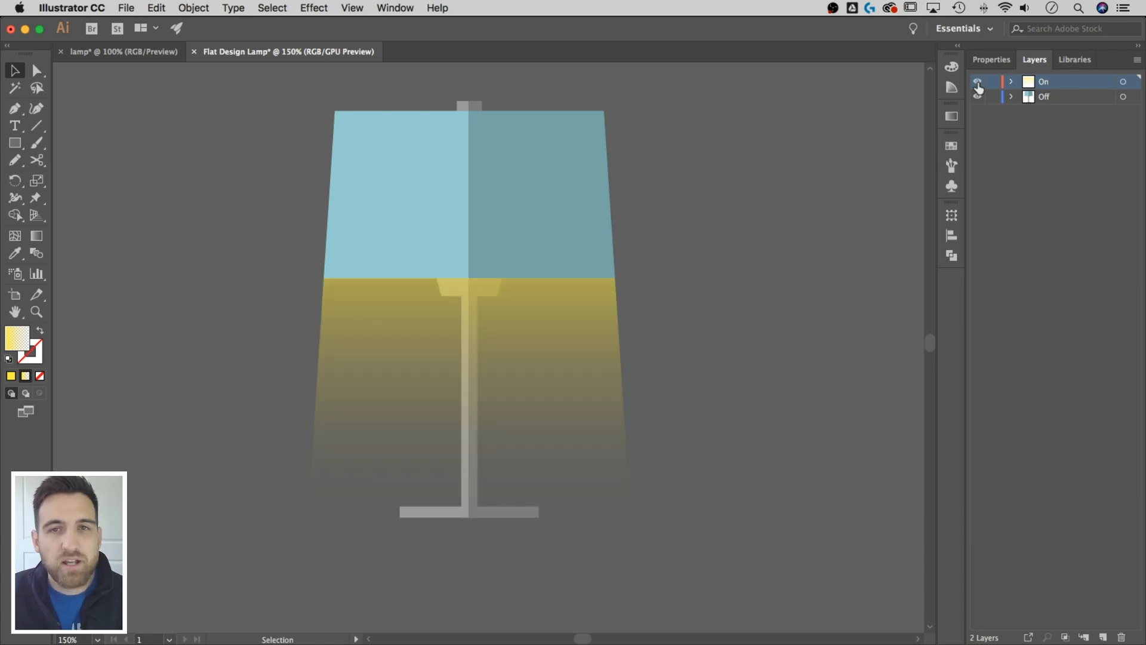
{"action": "left_click", "coordinate": [978, 82]}
{"action": "left_click", "coordinate": [978, 82]}
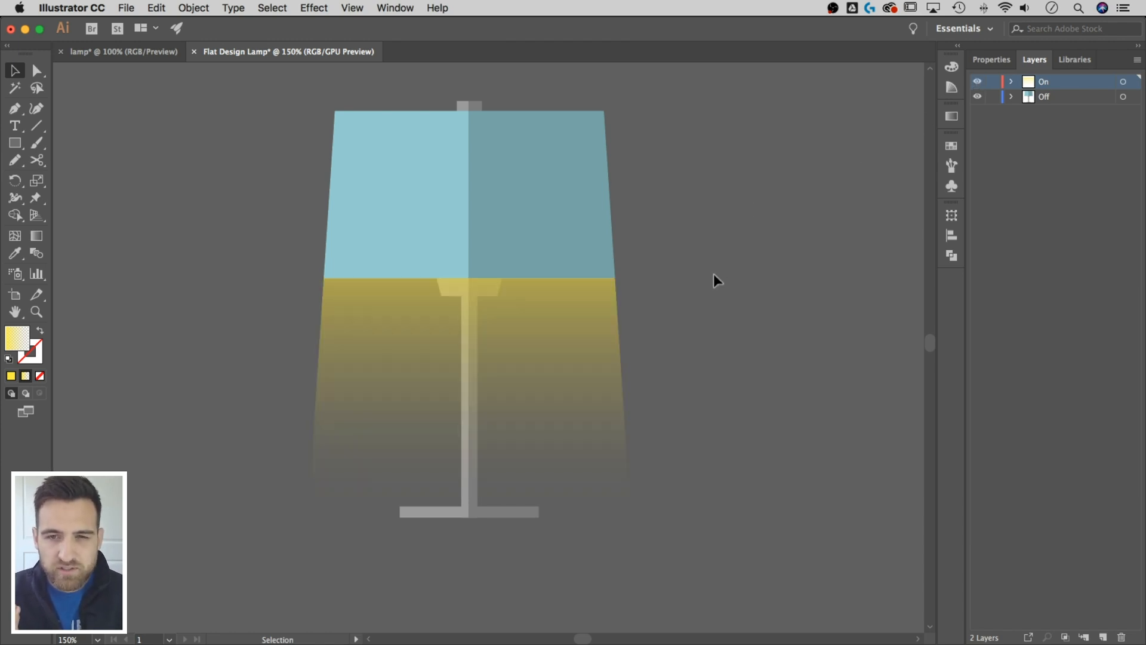
- Examine the seam where the yellow beam meets the lower edge of the lampshade, up close and at normal size
{"action": "key", "text": "a"}
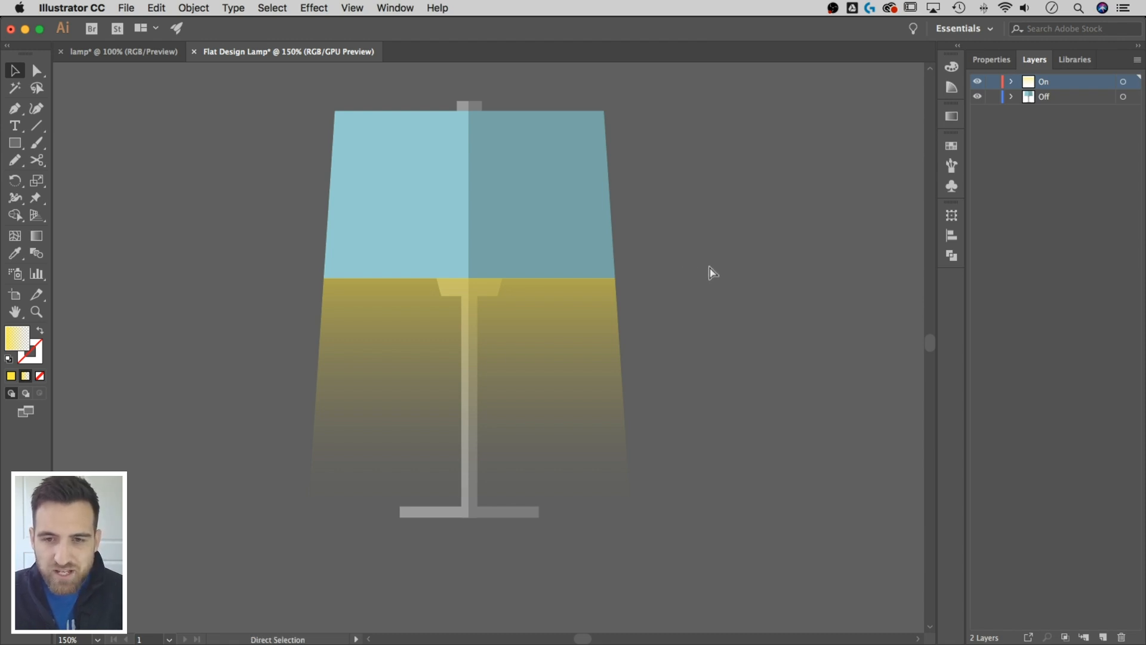
{"action": "key", "text": "super+equal"}
{"action": "key", "text": "super+equal"}
{"action": "key", "text": "super+equal"}
{"action": "key", "text": "super+equal"}
{"action": "key", "text": "v"}
{"action": "scroll", "coordinate": [793, 204], "scroll_direction": "up", "scroll_amount": 5}
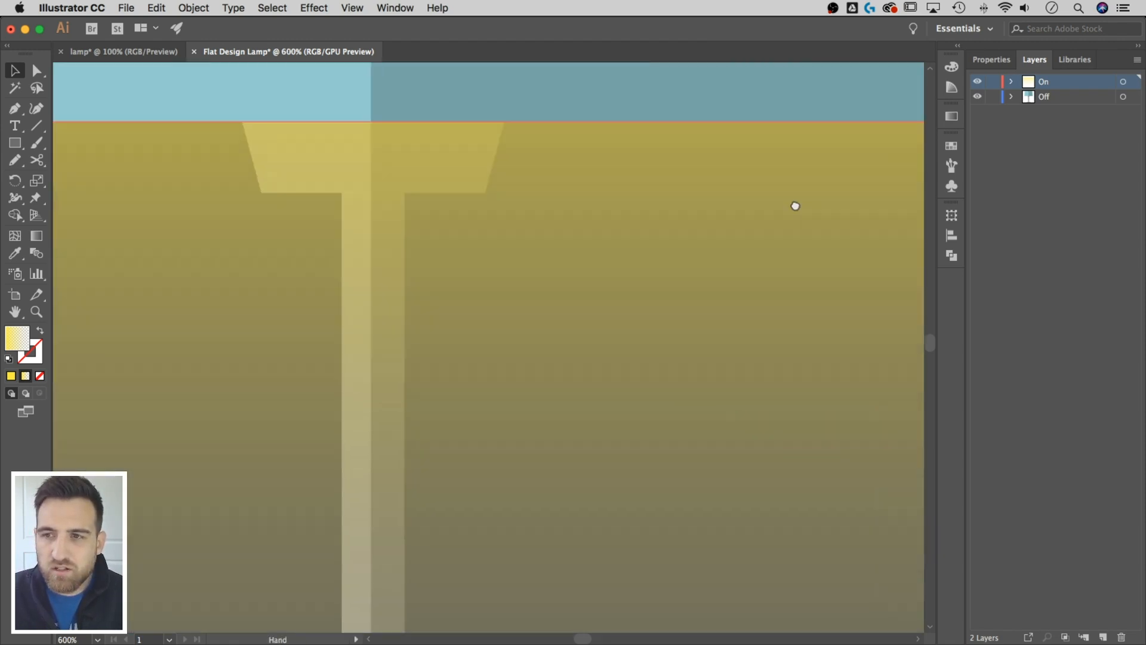
{"action": "scroll", "coordinate": [776, 251], "scroll_direction": "right", "scroll_amount": 3}
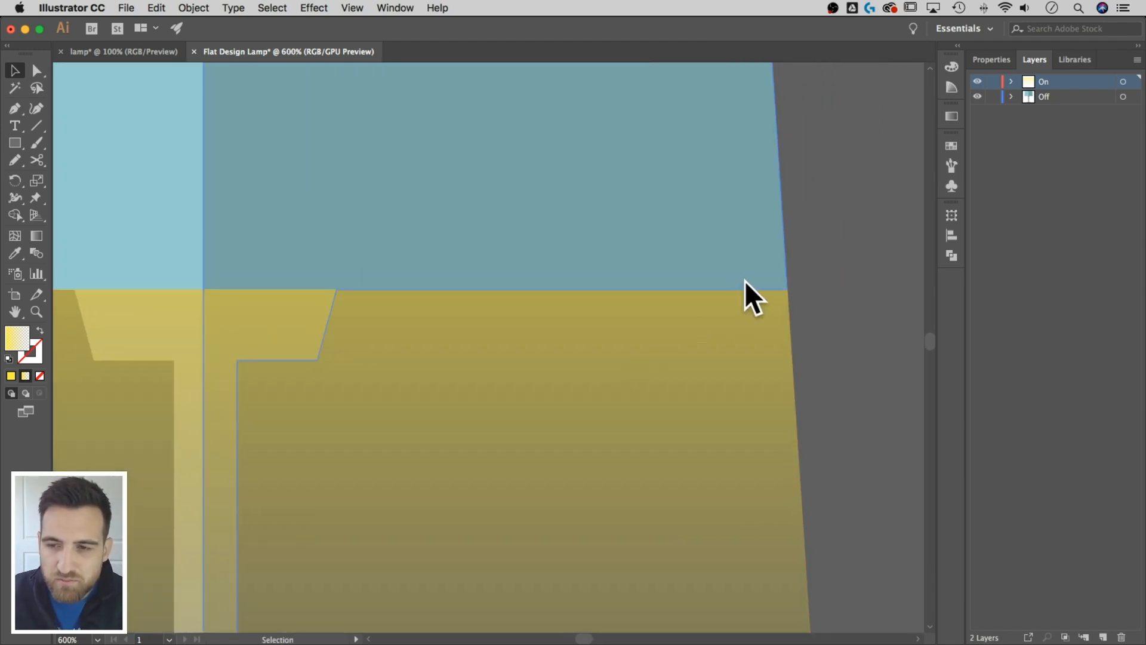
{"action": "key", "text": "a"}
{"action": "key", "text": "super+minus"}
{"action": "key", "text": "super+minus"}
{"action": "key", "text": "super+minus"}
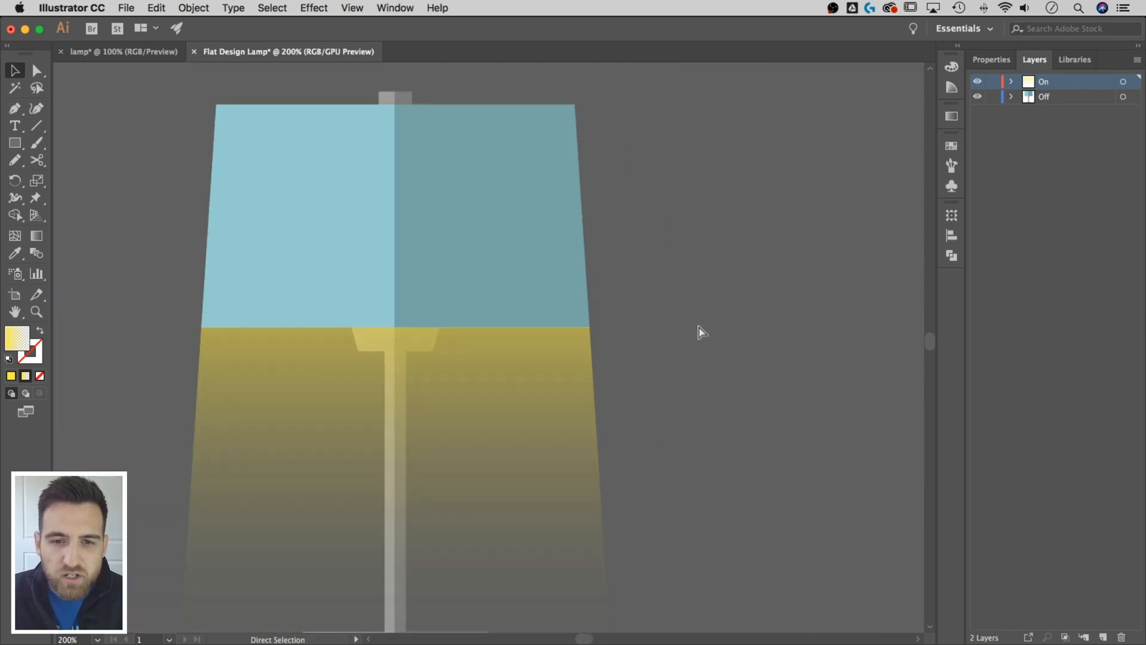
{"action": "scroll", "coordinate": [698, 330], "scroll_direction": "left", "scroll_amount": 3}
{"action": "scroll", "coordinate": [699, 330], "scroll_direction": "down", "scroll_amount": 2}
{"action": "key", "text": "super+minus"}
{"action": "left_click_drag", "start_coordinate": [670, 308], "coordinate": [675, 316]}
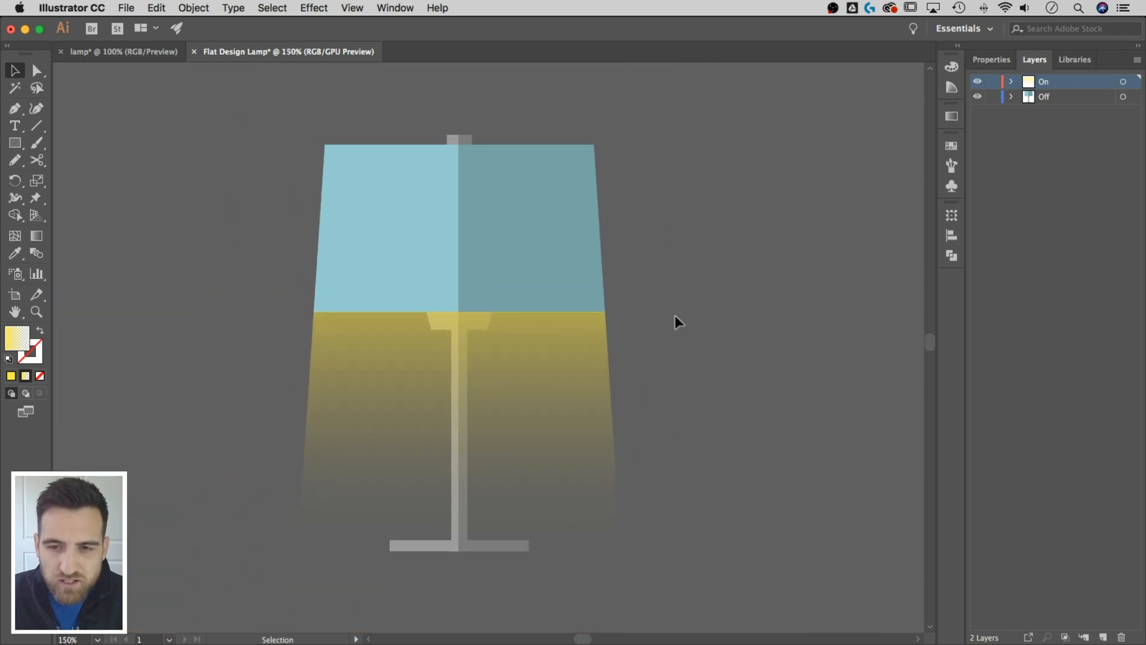
- Check the outlines of the lampshade and the yellow beam along their shared edge, leaving nothing selected
{"action": "left_click", "coordinate": [411, 204]}
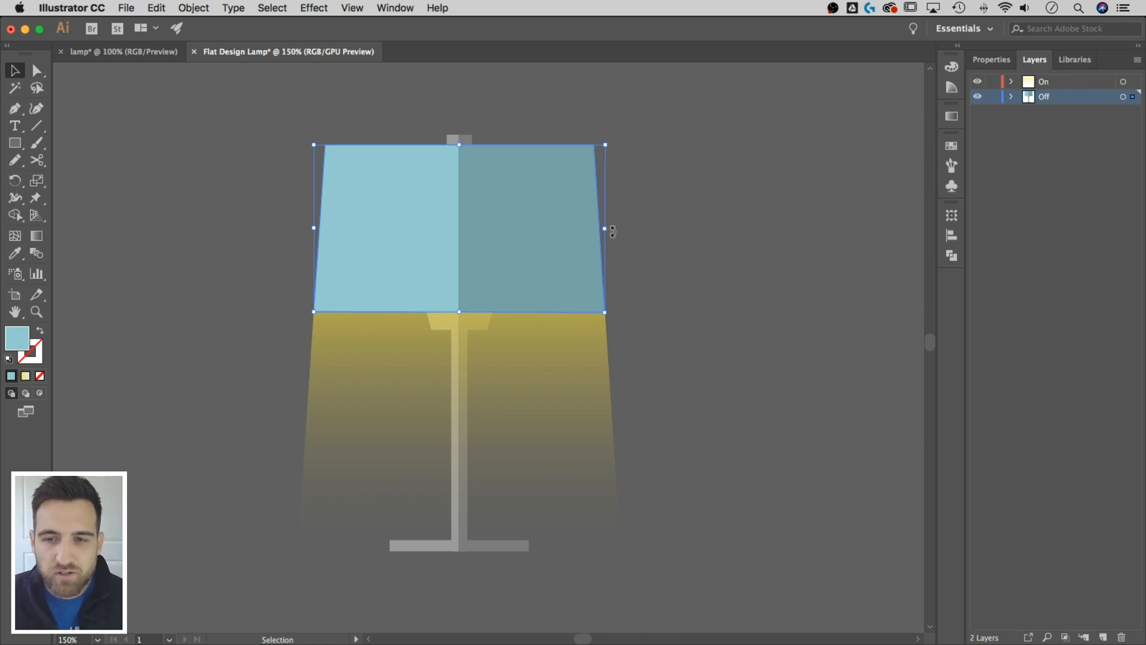
{"action": "left_click", "coordinate": [657, 256]}
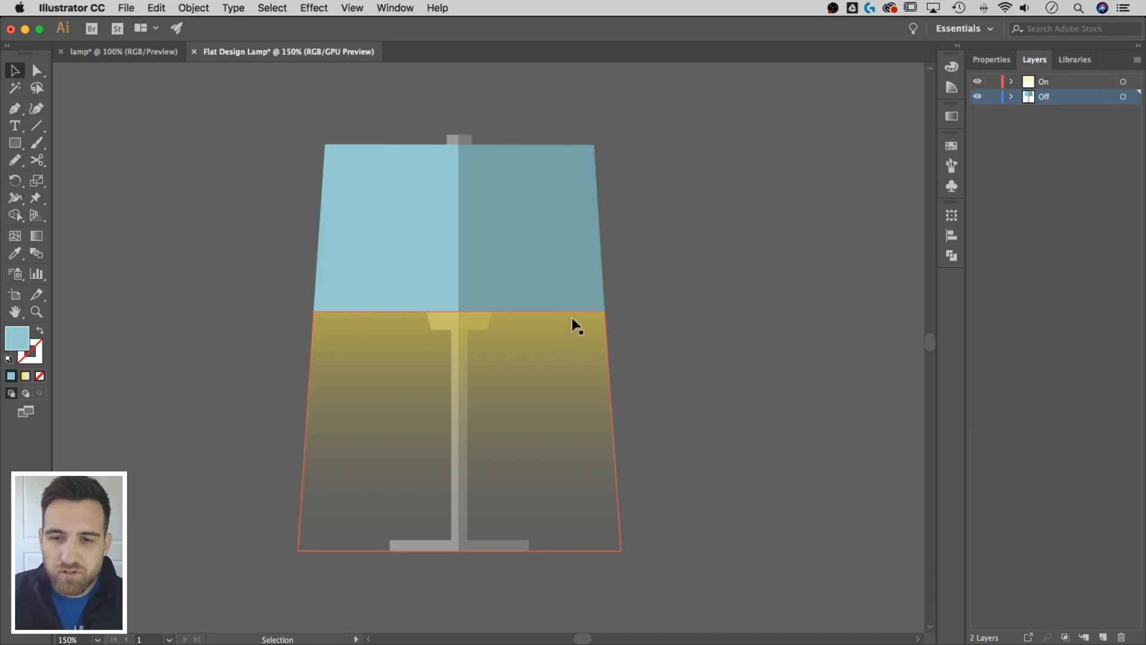
{"action": "left_click", "coordinate": [598, 325]}
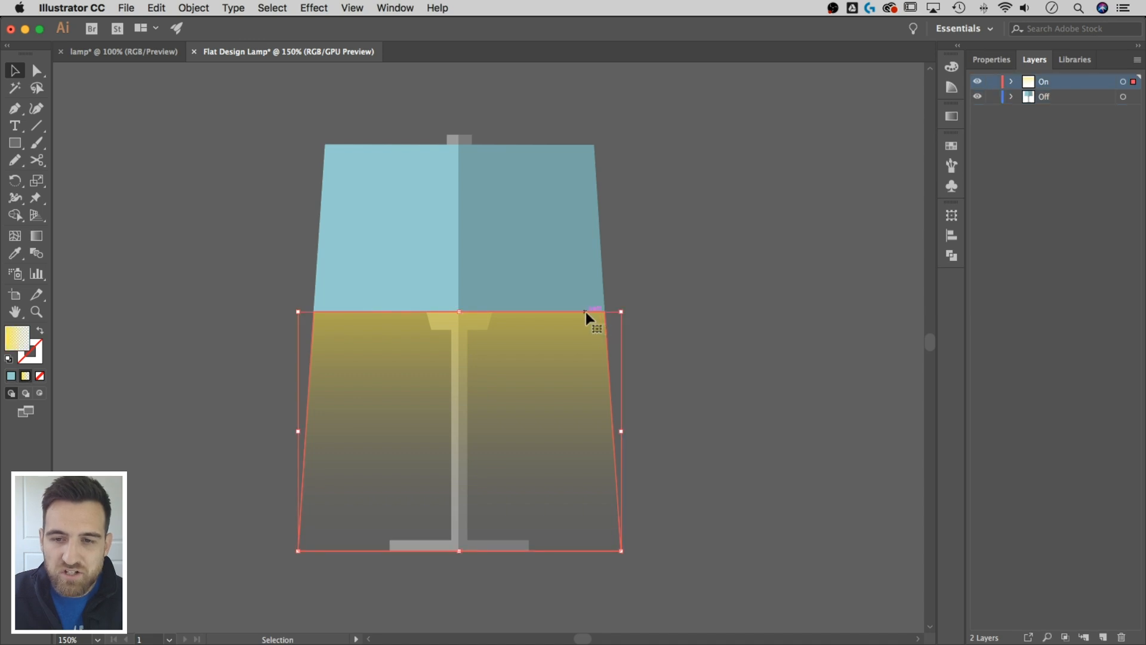
{"action": "left_click", "coordinate": [743, 270]}
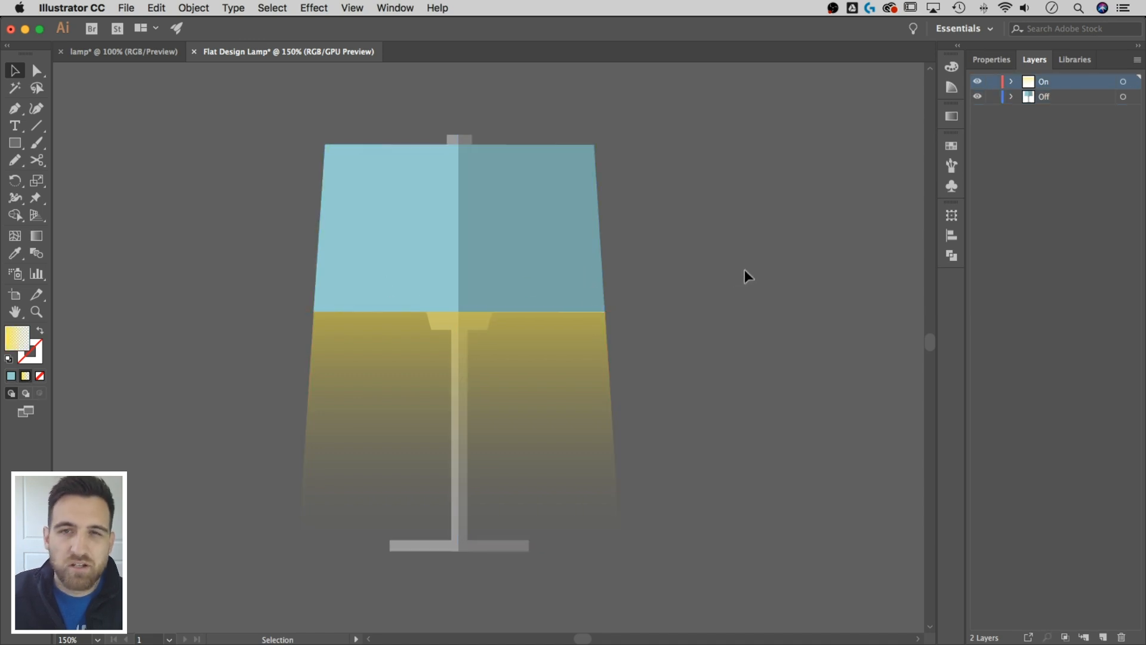
{"action": "left_click_drag", "start_coordinate": [744, 274], "coordinate": [758, 265]}
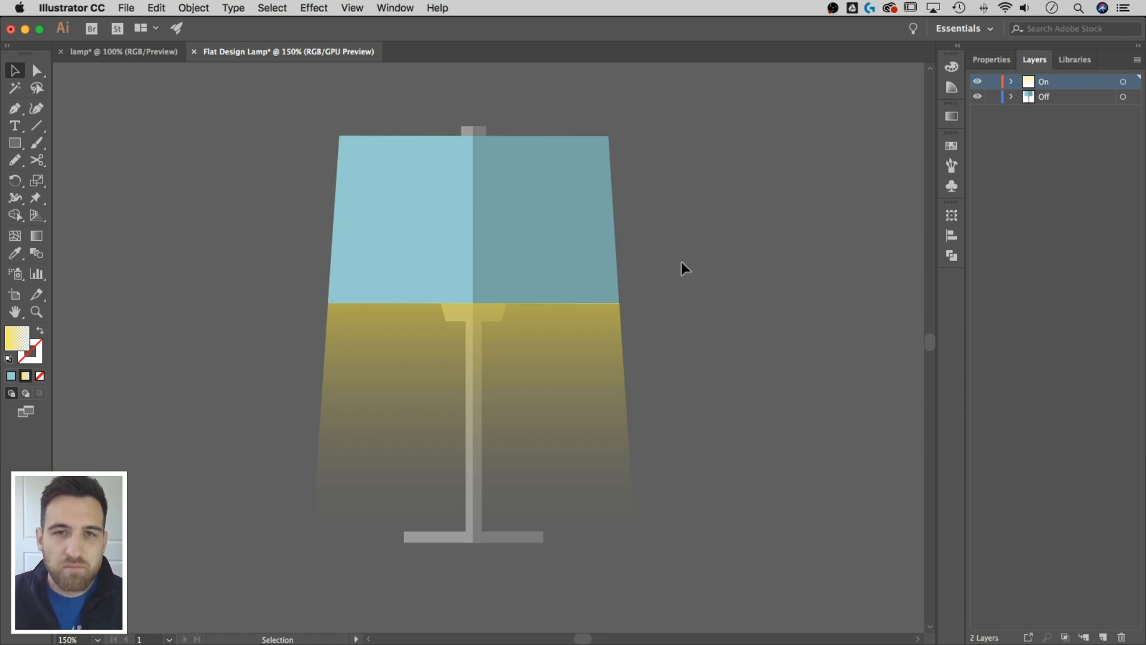
{"action": "left_click_drag", "start_coordinate": [721, 278], "coordinate": [704, 268]}
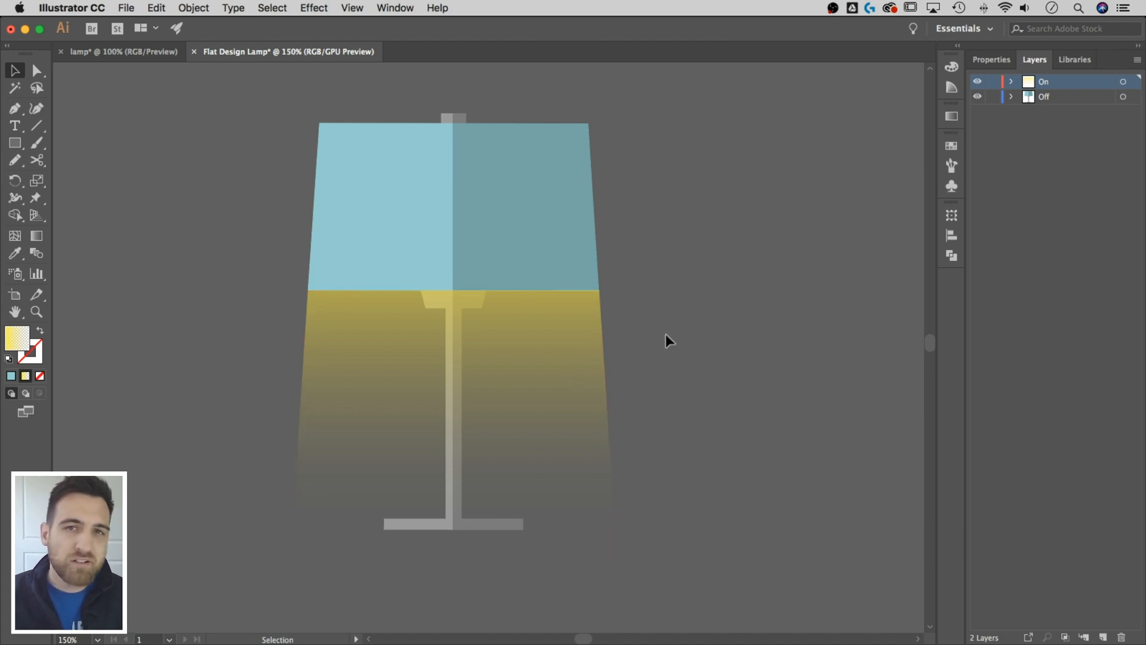
- Compare the lamp in CPU and GPU preview, and leave the document in CPU preview
{"action": "left_click", "coordinate": [354, 8]}
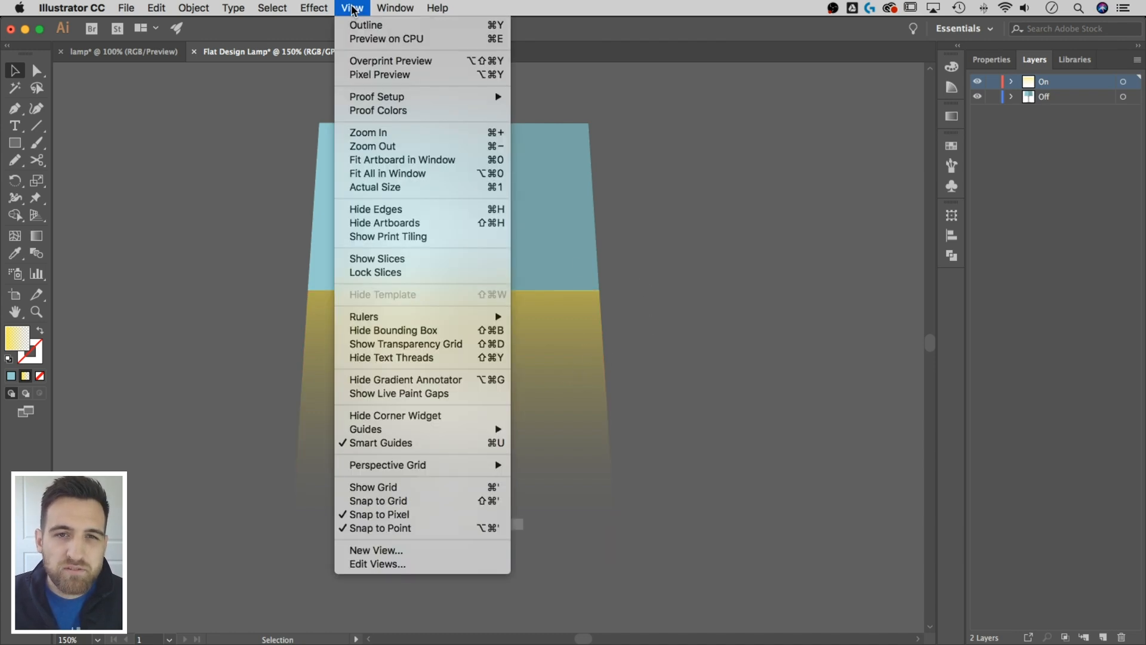
{"action": "left_click", "coordinate": [381, 38]}
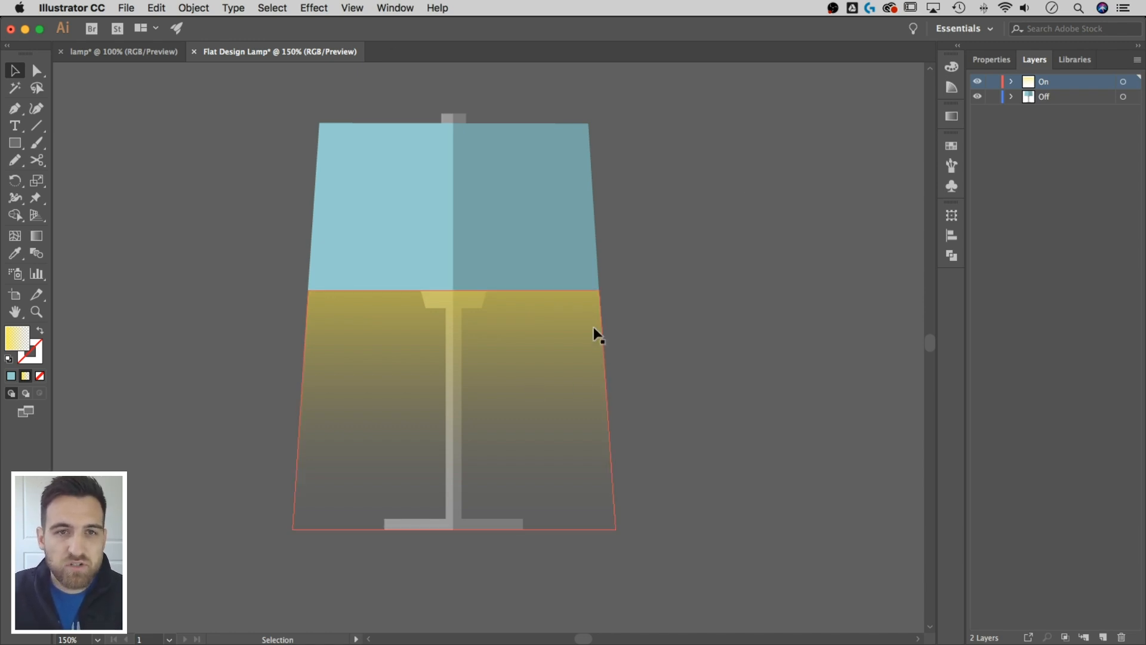
{"action": "left_click", "coordinate": [573, 314]}
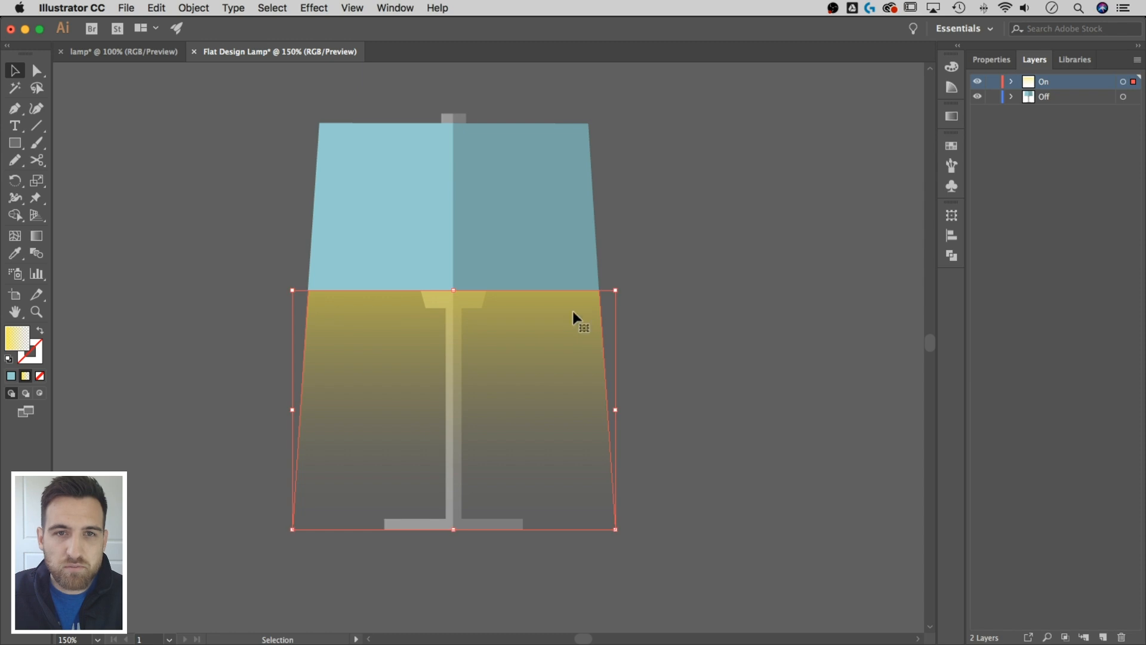
{"action": "left_click", "coordinate": [346, 7]}
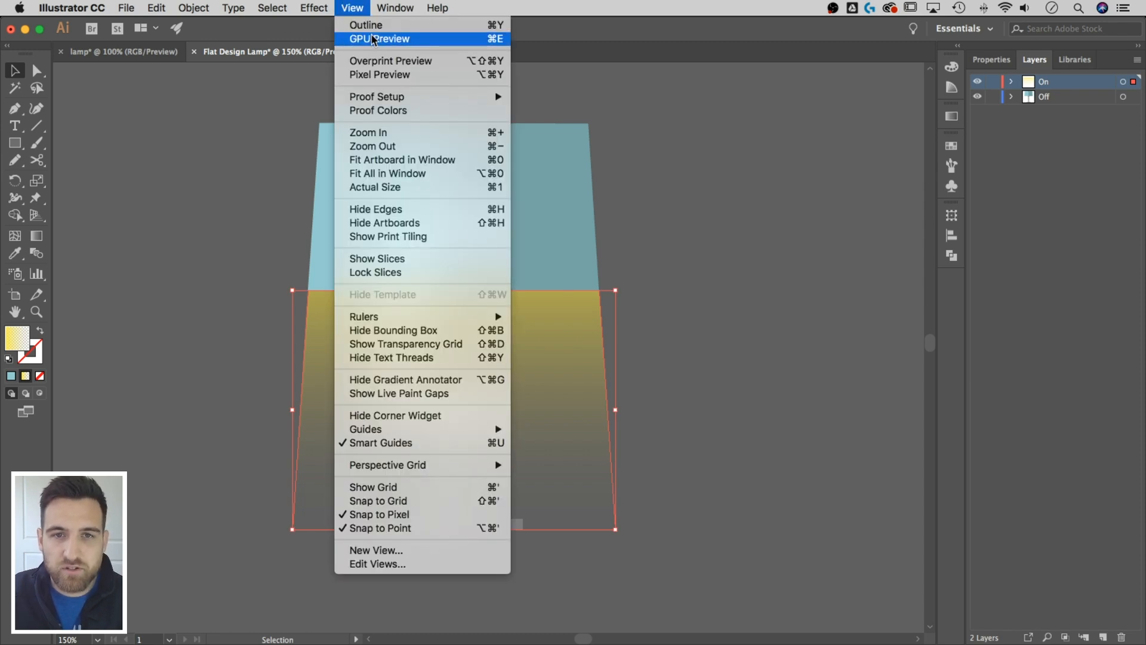
{"action": "left_click", "coordinate": [401, 40]}
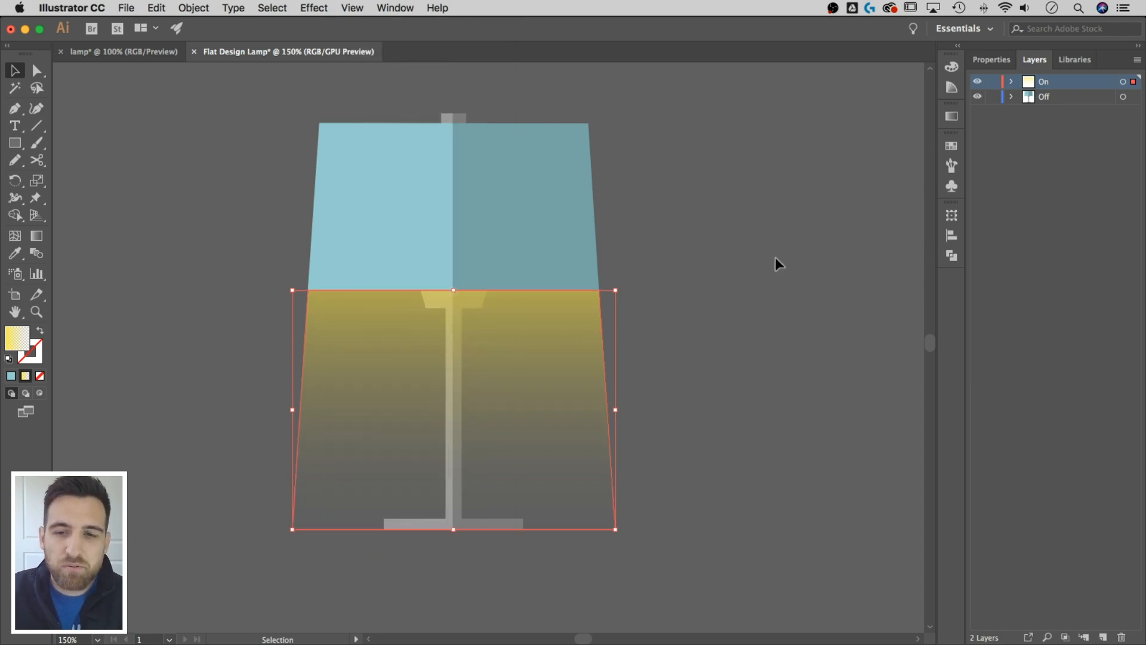
{"action": "left_click", "coordinate": [775, 257]}
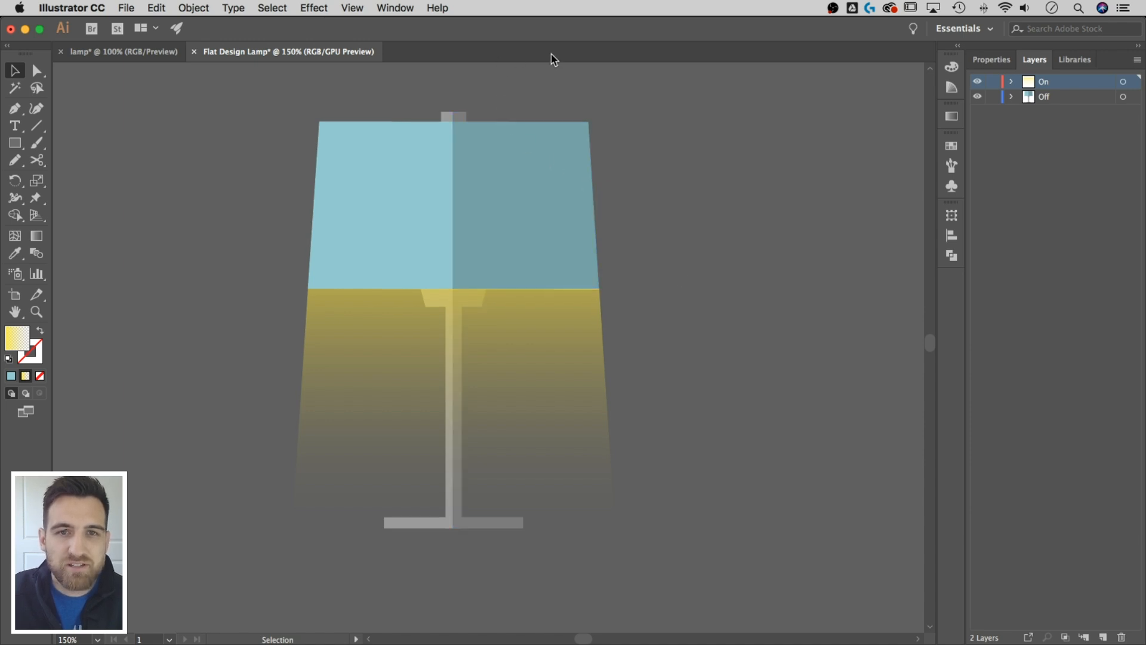
{"action": "left_click", "coordinate": [357, 8]}
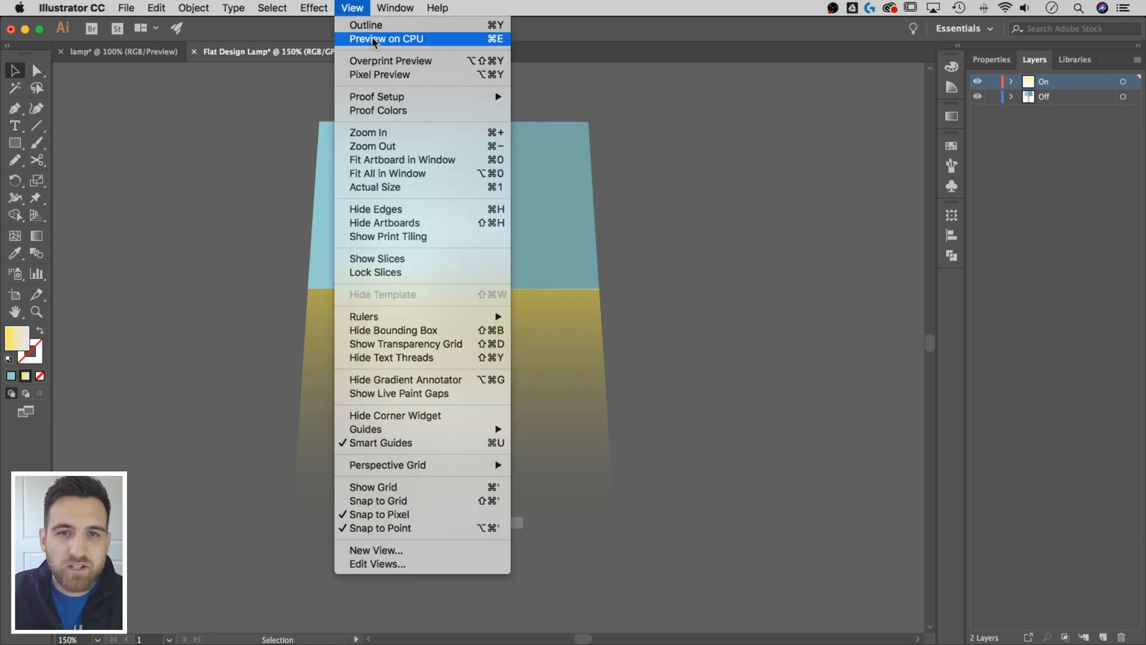
{"action": "left_click", "coordinate": [373, 39]}
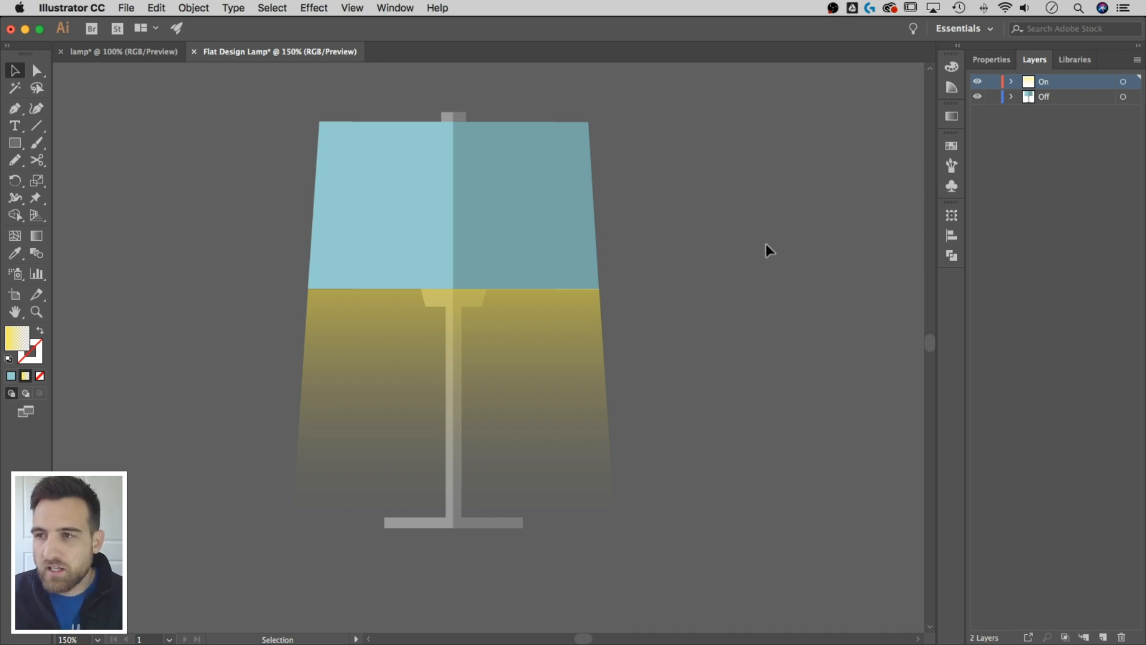
- Set the blending mode of the yellow light beam to Screen
{"action": "left_click", "coordinate": [1003, 59]}
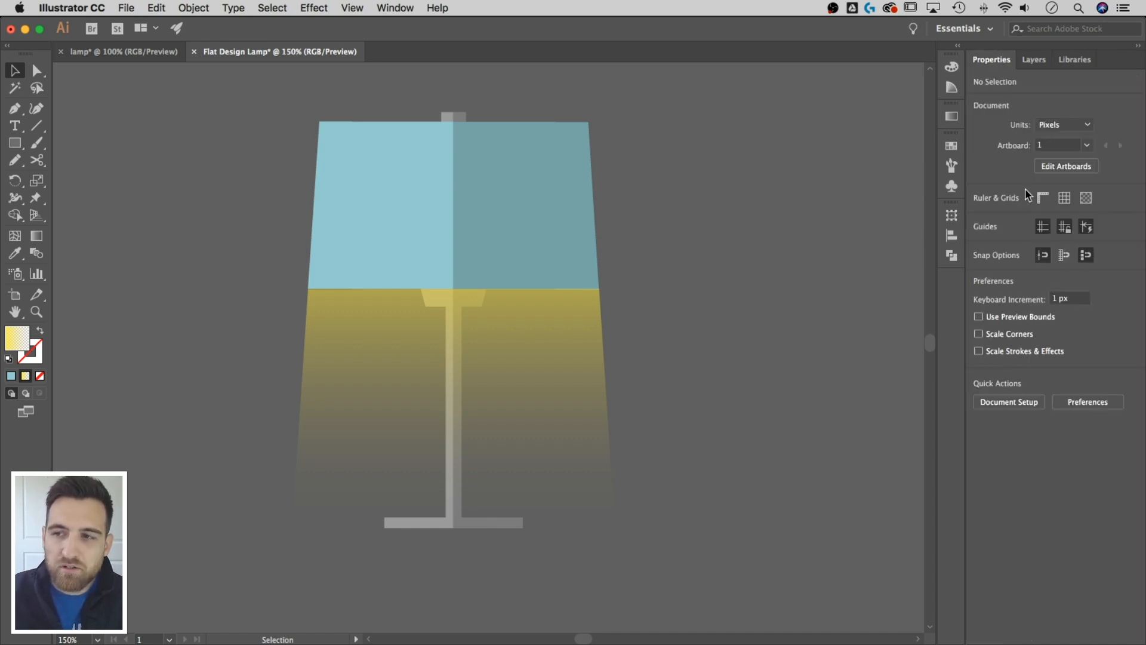
{"action": "left_click", "coordinate": [525, 362]}
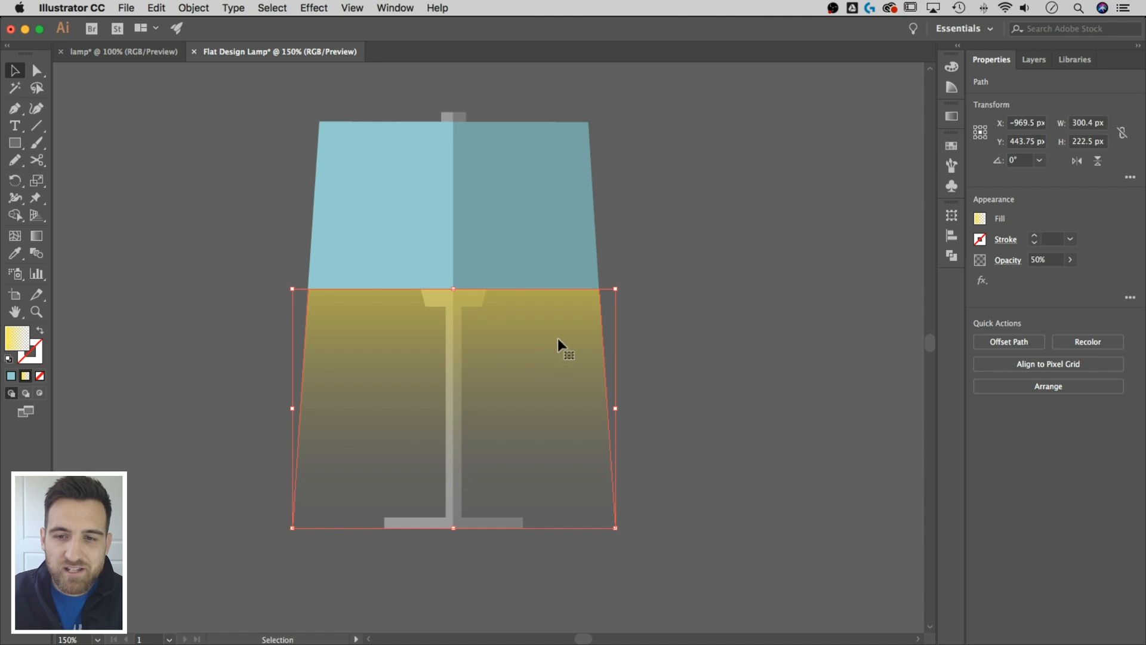
{"action": "left_click", "coordinate": [1006, 261]}
{"action": "left_click", "coordinate": [914, 286]}
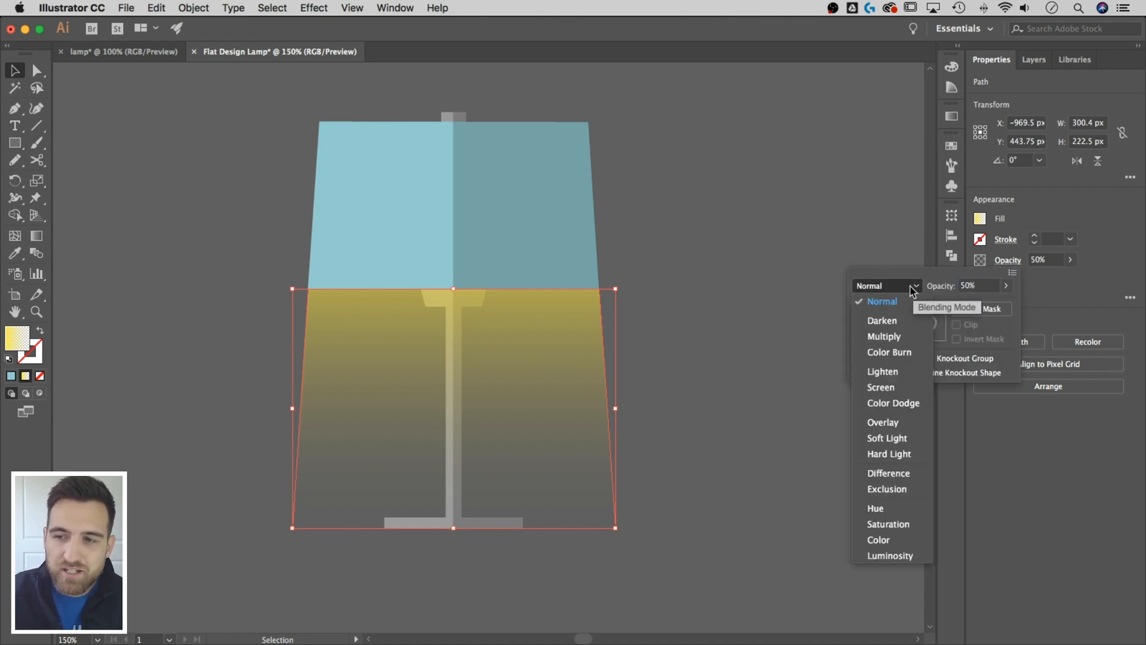
{"action": "left_click", "coordinate": [904, 388]}
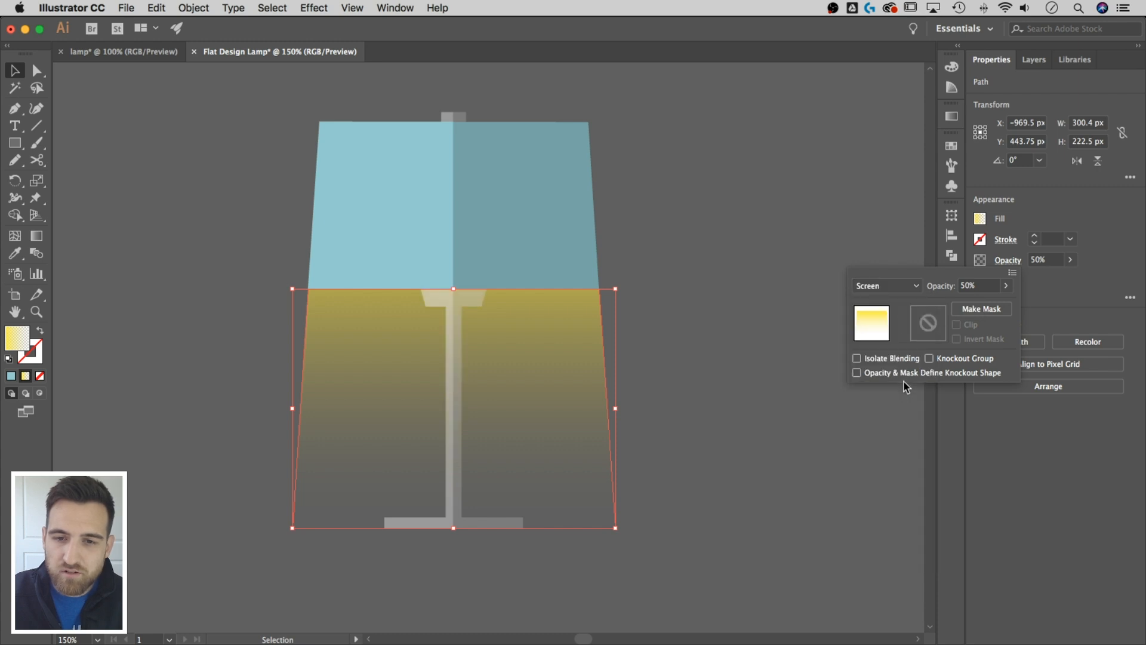
- Try the Overlay blending mode on the yellow beam and return it to Screen
{"action": "left_click", "coordinate": [905, 292]}
{"action": "left_click", "coordinate": [893, 417]}
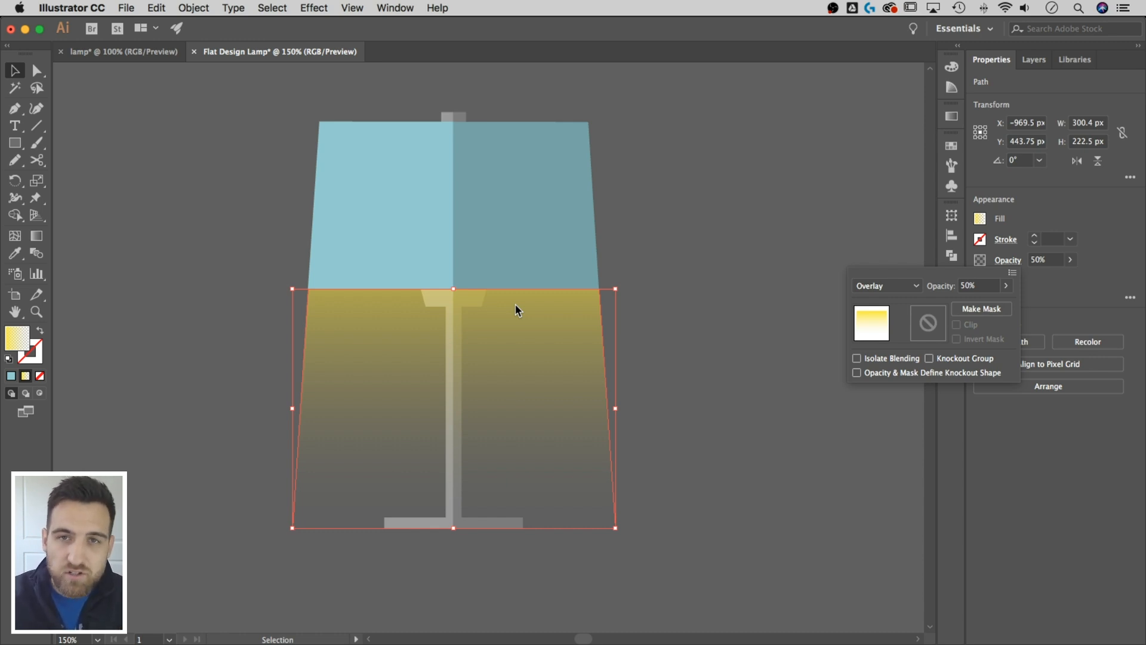
{"action": "left_click", "coordinate": [890, 285]}
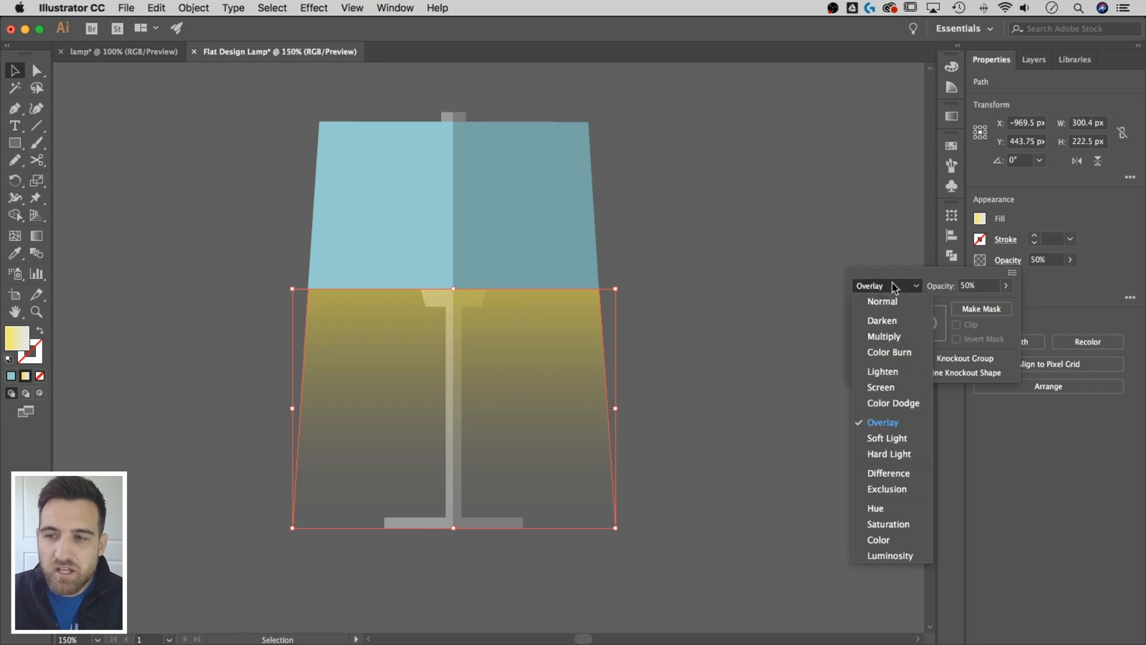
{"action": "left_click", "coordinate": [893, 388]}
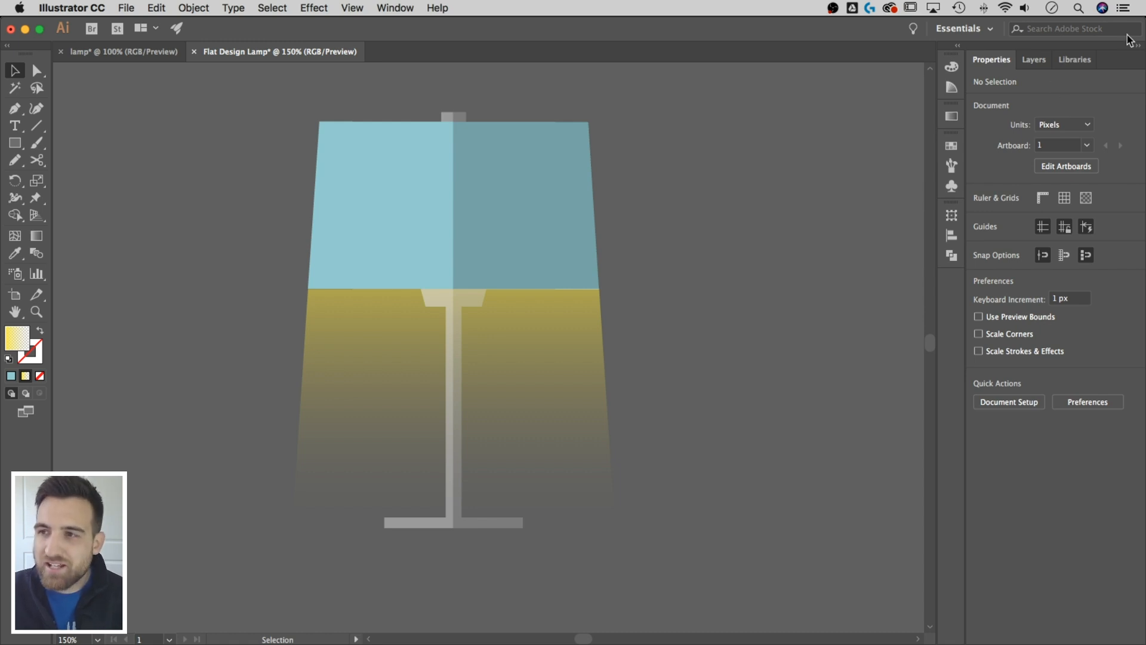
- Switch the On layer off and on repeatedly to compare the unlit lamp with the Screen-blended beam
{"action": "left_click", "coordinate": [1030, 61]}
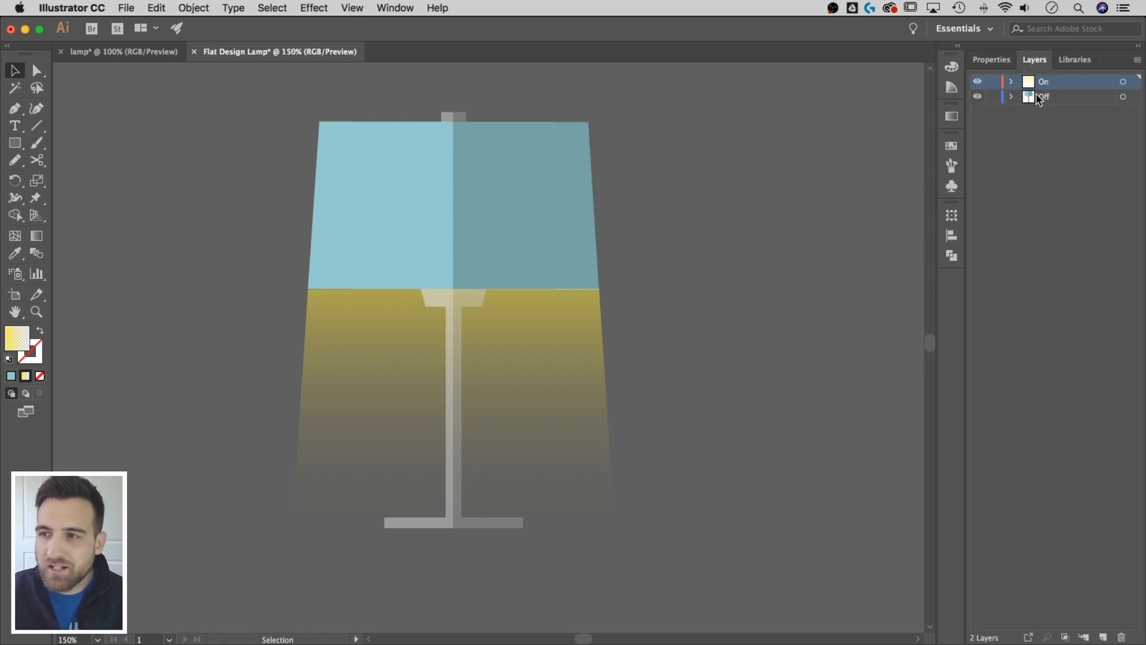
{"action": "left_click", "coordinate": [977, 81]}
{"action": "left_click", "coordinate": [977, 81]}
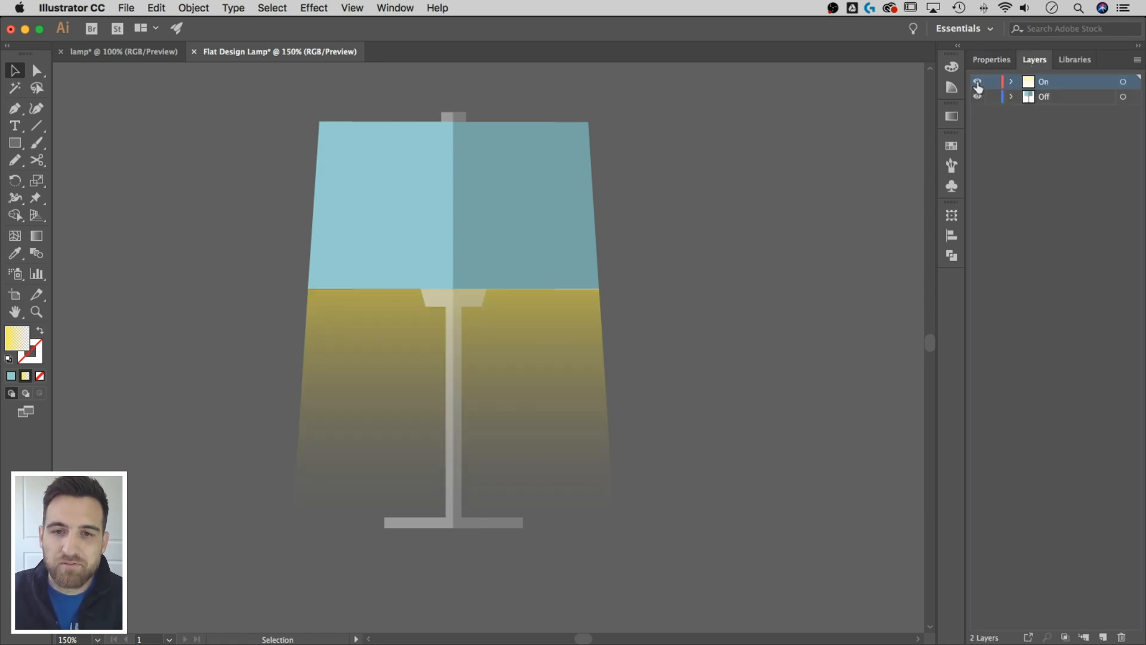
{"action": "left_click", "coordinate": [977, 82]}
{"action": "left_click", "coordinate": [977, 82]}
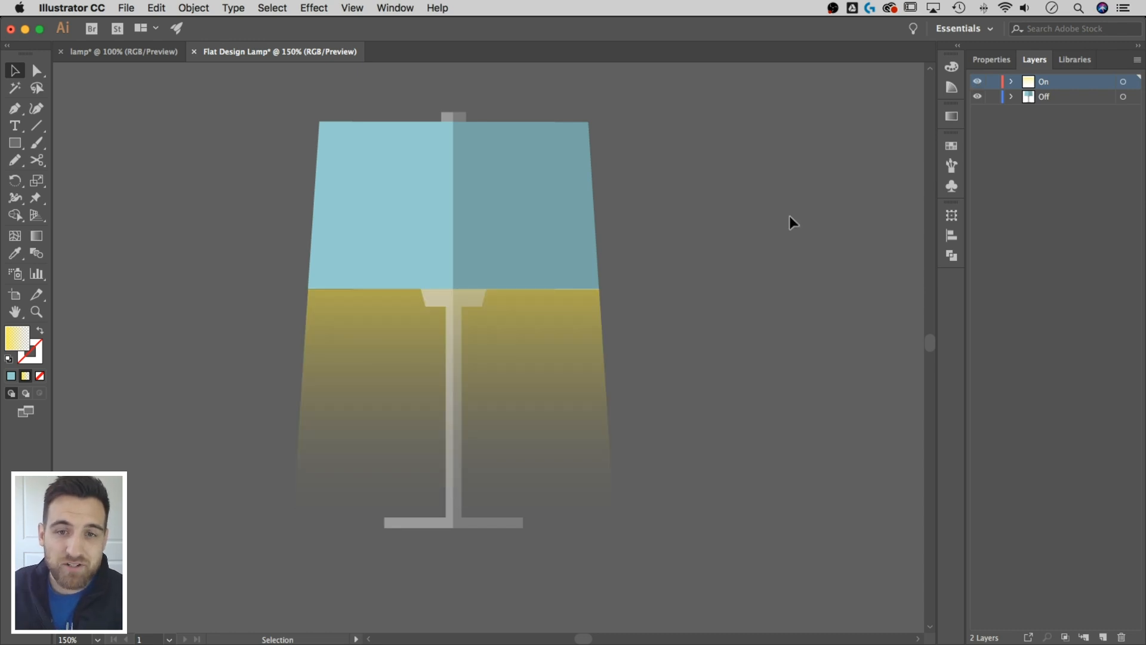